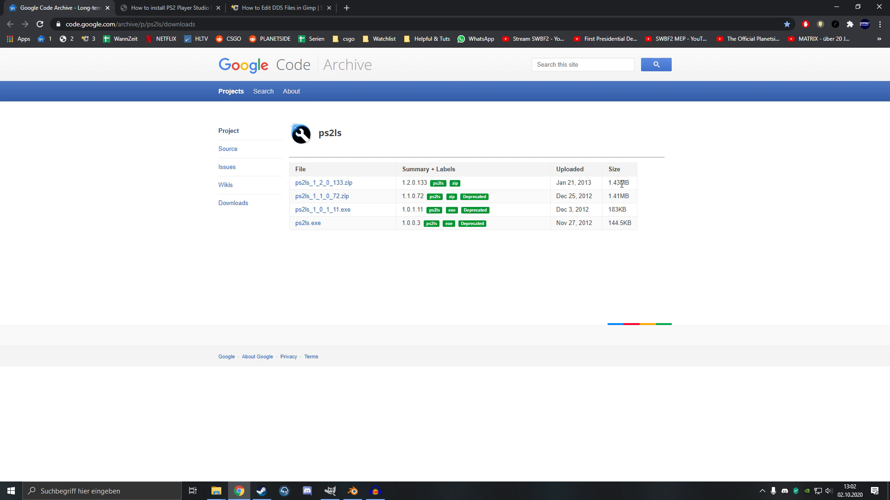
- Download ps2ls_1_2_0_133.zip from the ps2ls downloads list, inspect the archive's contents and close the archive
{"action": "middle_click", "coordinate": [302, 183]}
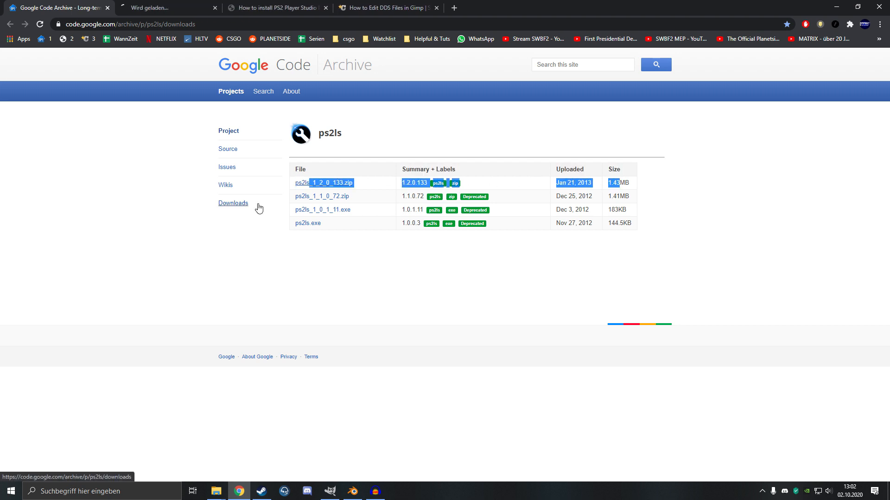
{"action": "left_click", "coordinate": [159, 190]}
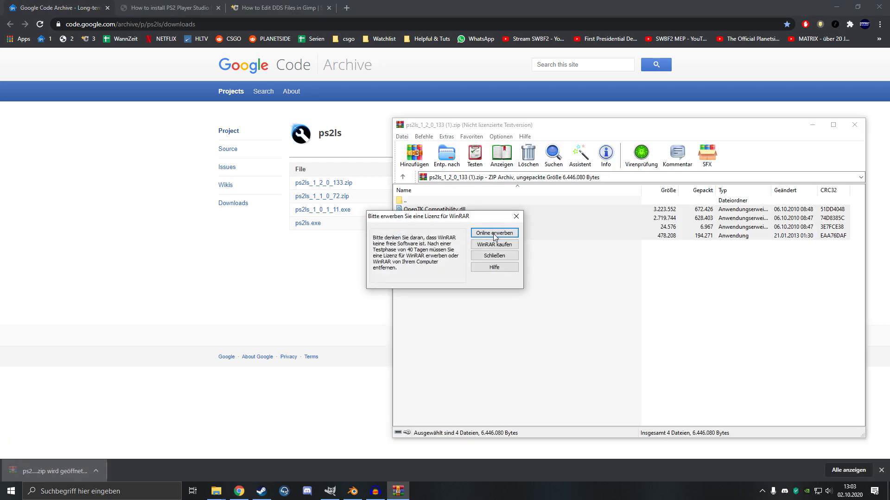
{"action": "left_click", "coordinate": [507, 221]}
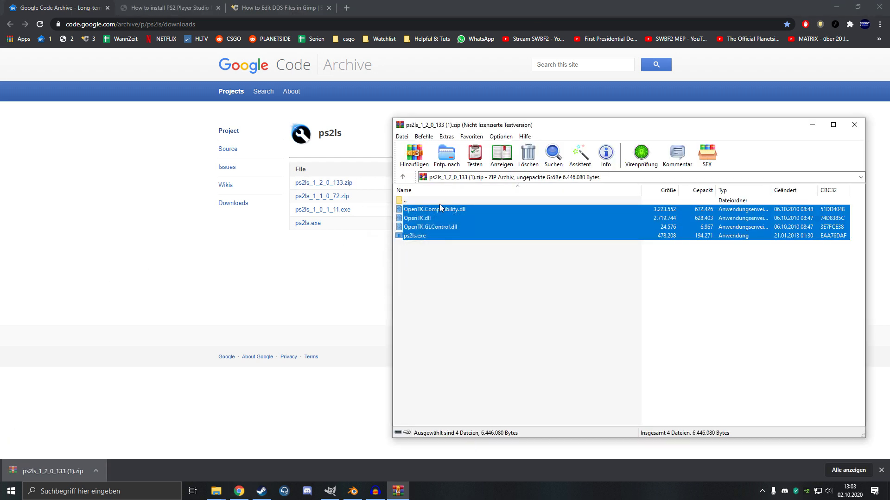
{"action": "left_click", "coordinate": [519, 273]}
{"action": "left_click", "coordinate": [854, 125]}
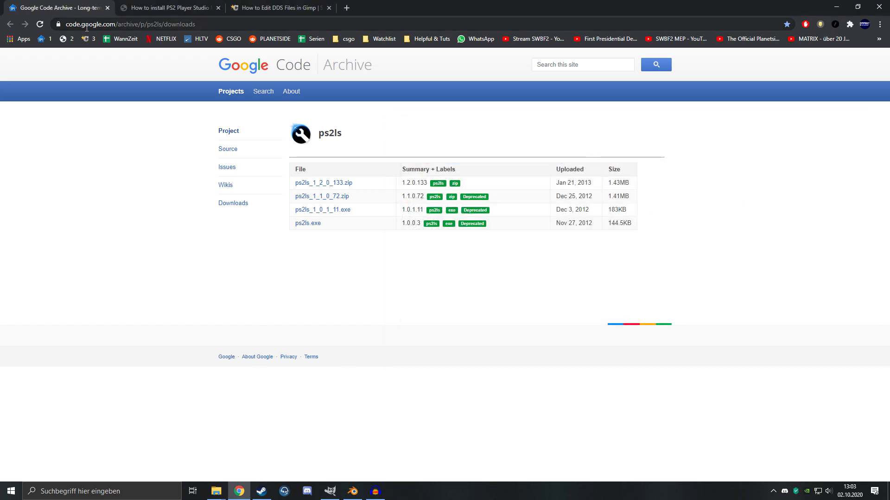
- Open the PlayerStudio Full Install.7z Dropbox page from the forum thread, check its size, and view the article on editing DDS files in GIMP
{"action": "left_click", "coordinate": [193, 7]}
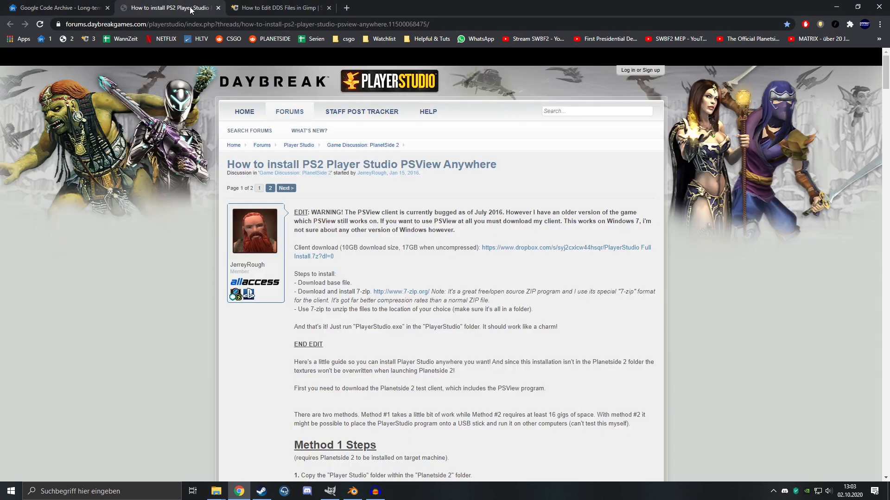
{"action": "middle_click", "coordinate": [323, 258]}
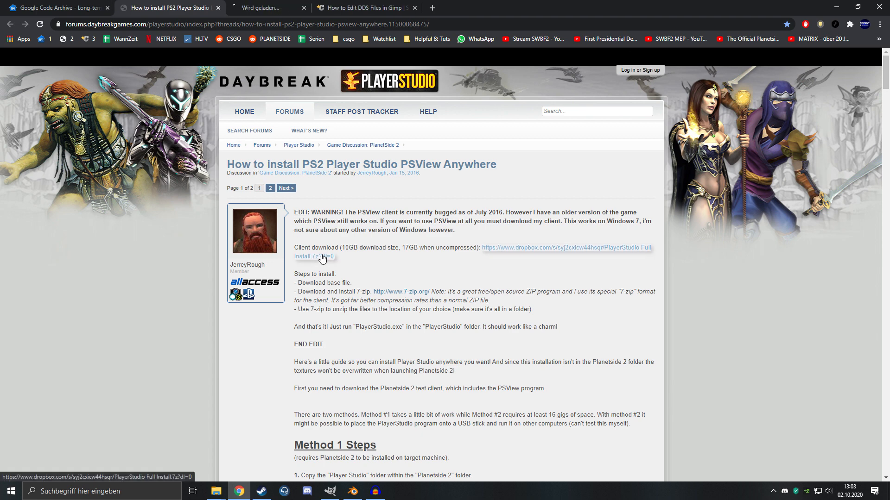
{"action": "left_click", "coordinate": [273, 4]}
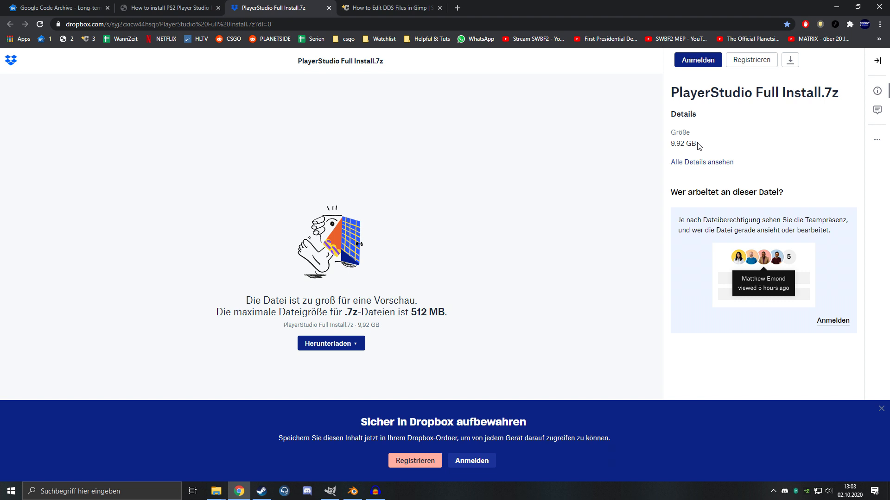
{"action": "left_click_drag", "start_coordinate": [696, 145], "coordinate": [676, 134]}
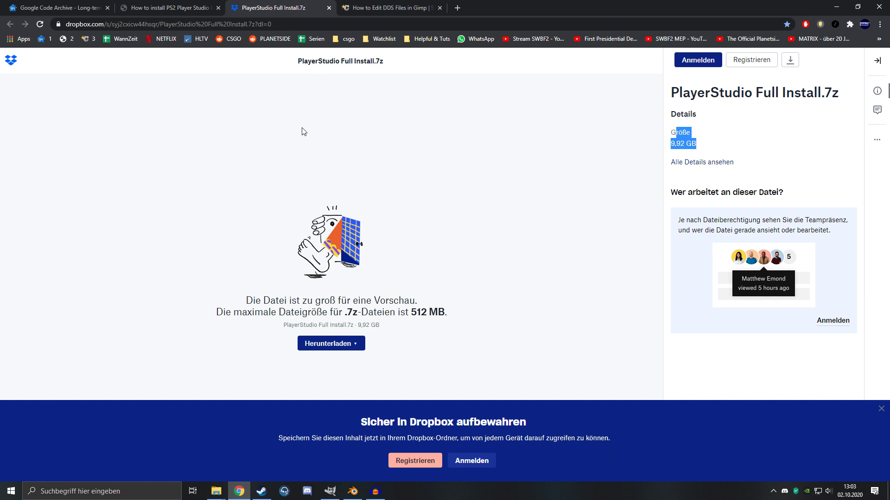
{"action": "left_click", "coordinate": [390, 11]}
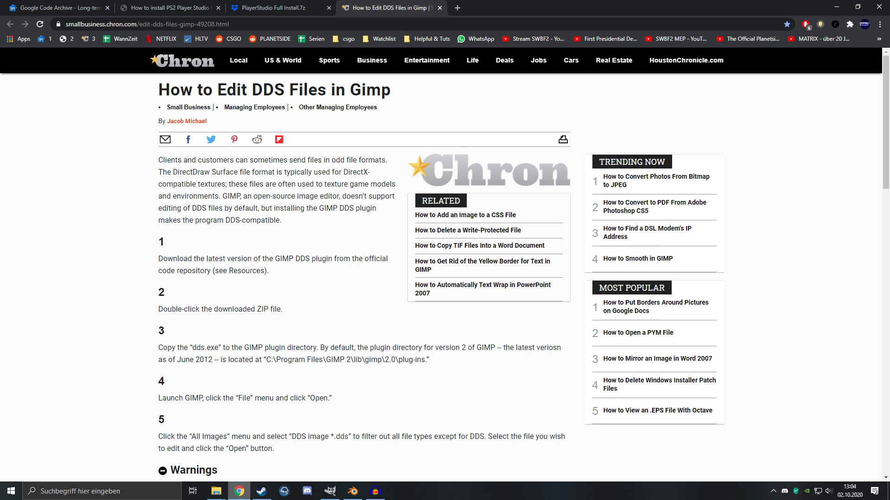
- Launch ps2ls.exe from the Downloads ps2ls folder and decline loading all pack files from the PS2 Test assets folder
{"action": "mouse_move", "coordinate": [216, 491]}
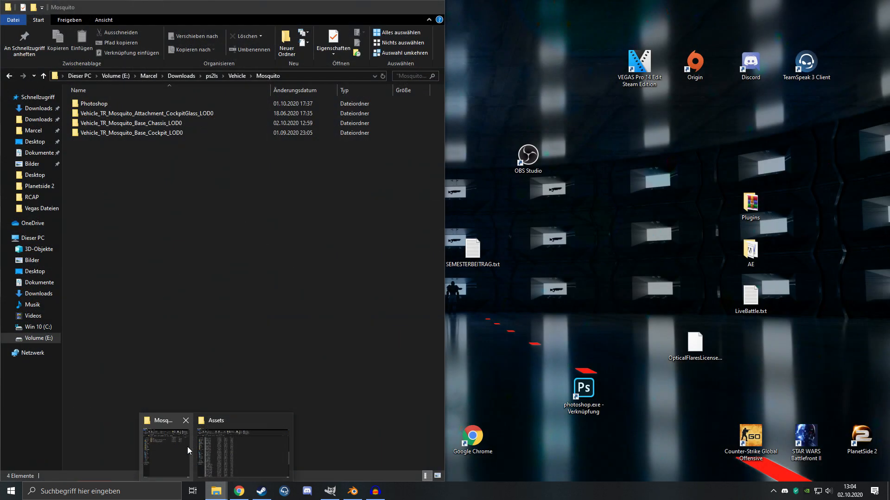
{"action": "left_click", "coordinate": [187, 446]}
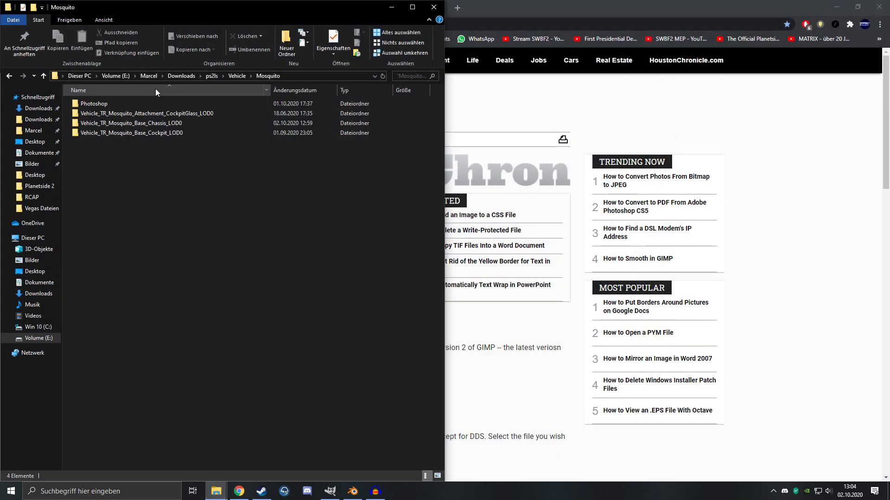
{"action": "left_click", "coordinate": [210, 75]}
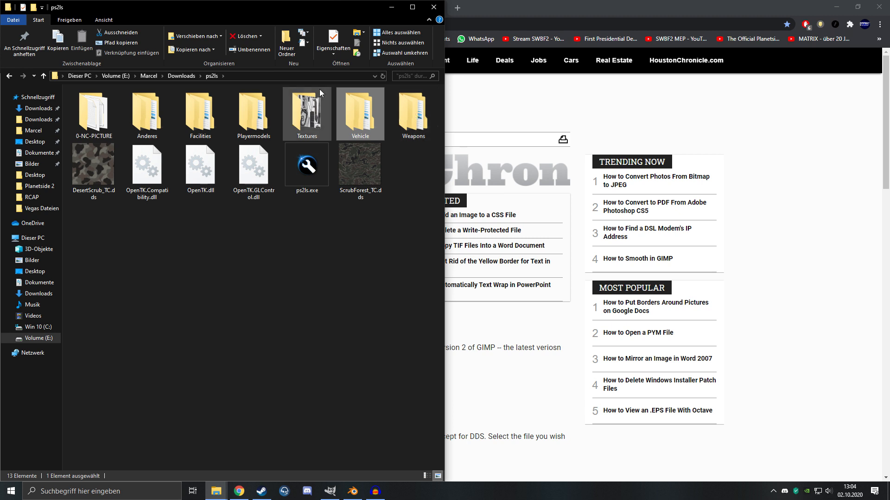
{"action": "double_click", "coordinate": [302, 176]}
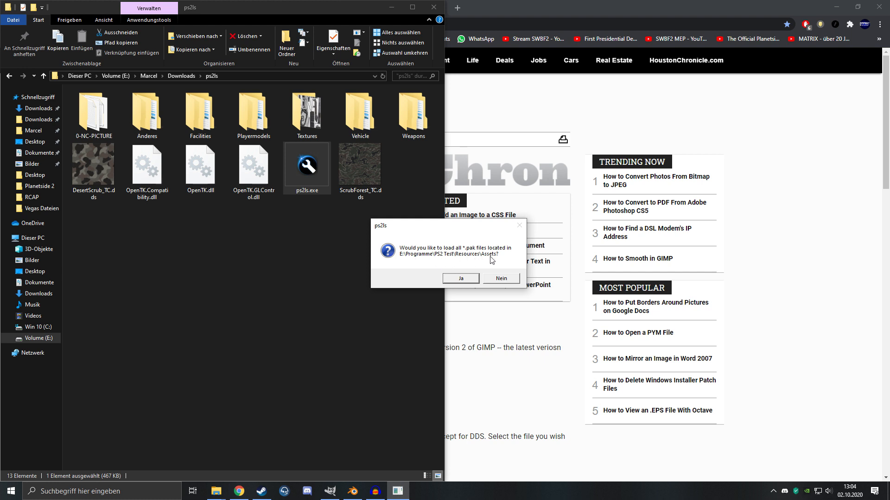
{"action": "left_click", "coordinate": [501, 279]}
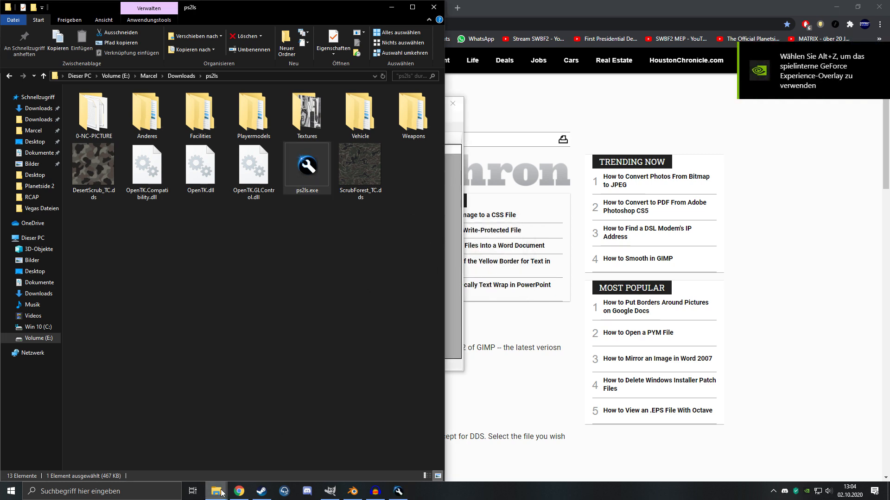
- Examine the file types in the PS2 Test Resources\Assets folder, then close that folder window
{"action": "mouse_move", "coordinate": [216, 491]}
{"action": "left_click", "coordinate": [238, 435]}
{"action": "scroll", "coordinate": [387, 377], "scroll_direction": "down", "scroll_amount": 11}
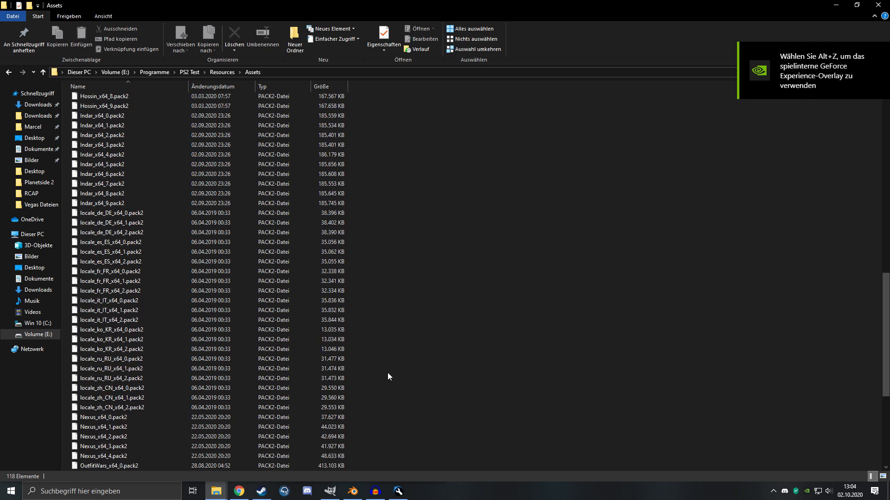
{"action": "left_click_drag", "start_coordinate": [396, 409], "coordinate": [426, 247]}
{"action": "left_click", "coordinate": [426, 247]}
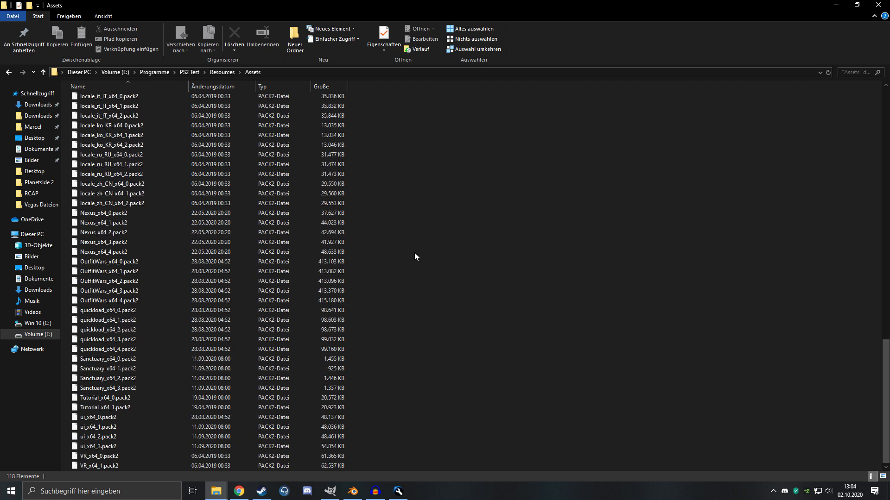
{"action": "scroll", "coordinate": [414, 257], "scroll_direction": "up", "scroll_amount": 15}
{"action": "scroll", "coordinate": [414, 257], "scroll_direction": "up", "scroll_amount": 5}
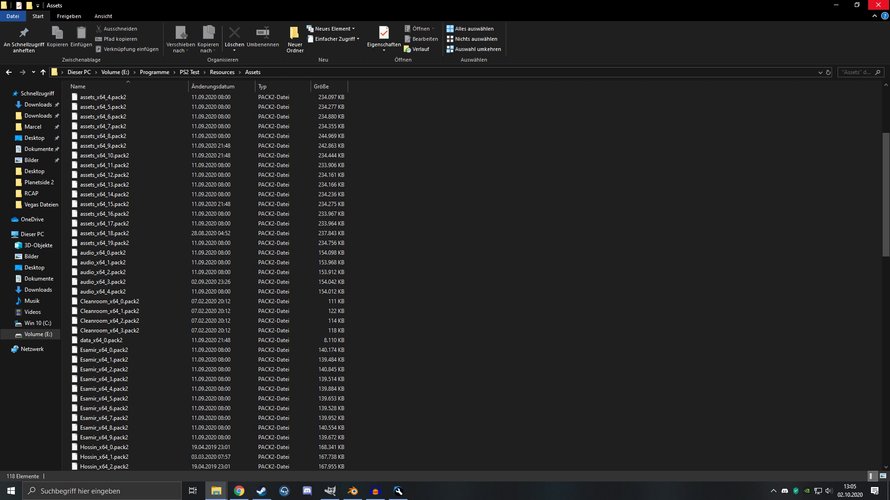
{"action": "left_click", "coordinate": [882, 4]}
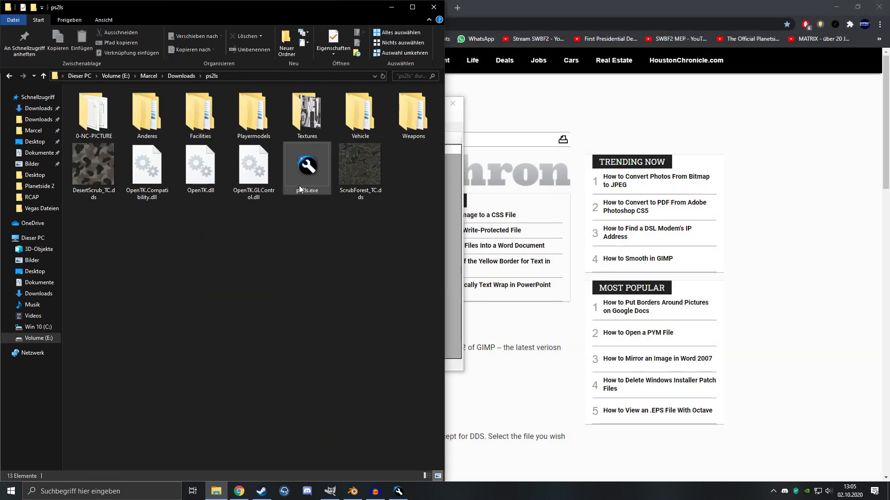
- Load all pack files from Assets_000.pack to Assets_255.pack in the 2016 PTS downloads folder into ps2ls
{"action": "left_click", "coordinate": [397, 491]}
{"action": "left_click_drag", "start_coordinate": [221, 107], "coordinate": [276, 157]}
{"action": "left_click", "coordinate": [162, 185]}
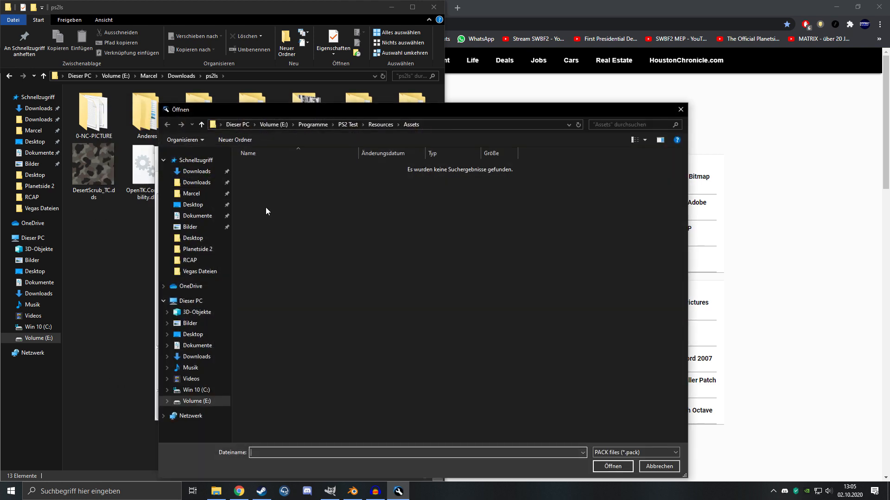
{"action": "left_click", "coordinate": [207, 186]}
{"action": "double_click", "coordinate": [262, 166]}
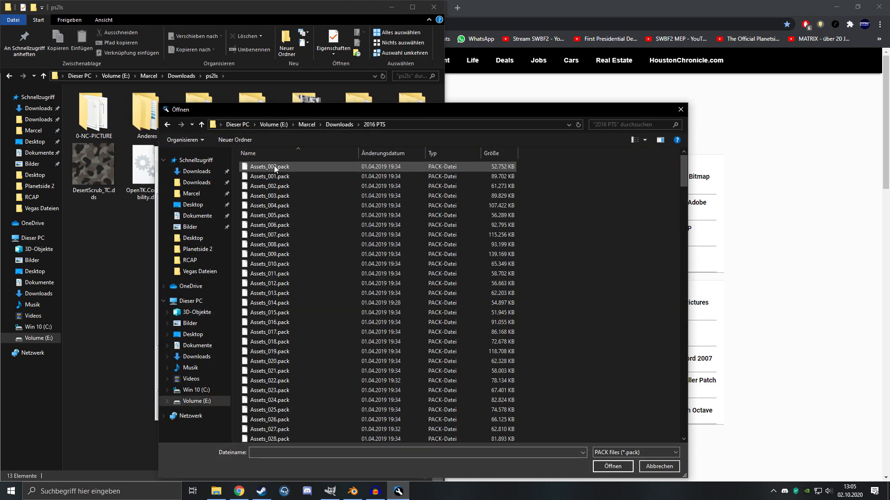
{"action": "left_click", "coordinate": [366, 437], "text": "shift"}
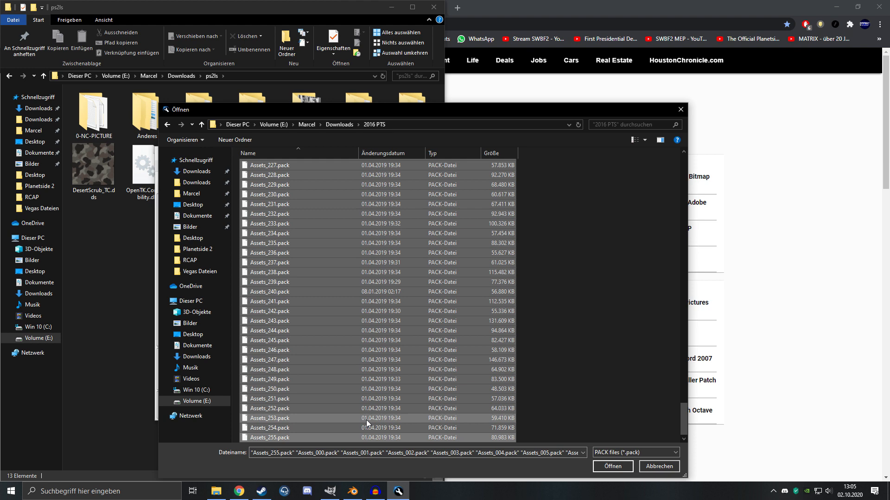
{"action": "left_click", "coordinate": [612, 466]}
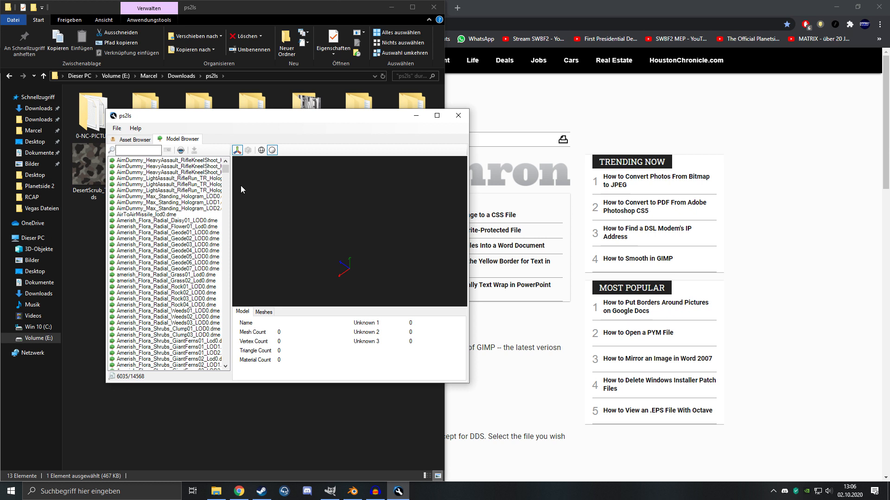
- Widen the model list and preview the AirToAirMissile_lod0.dme model
{"action": "left_click_drag", "start_coordinate": [232, 189], "coordinate": [252, 191]}
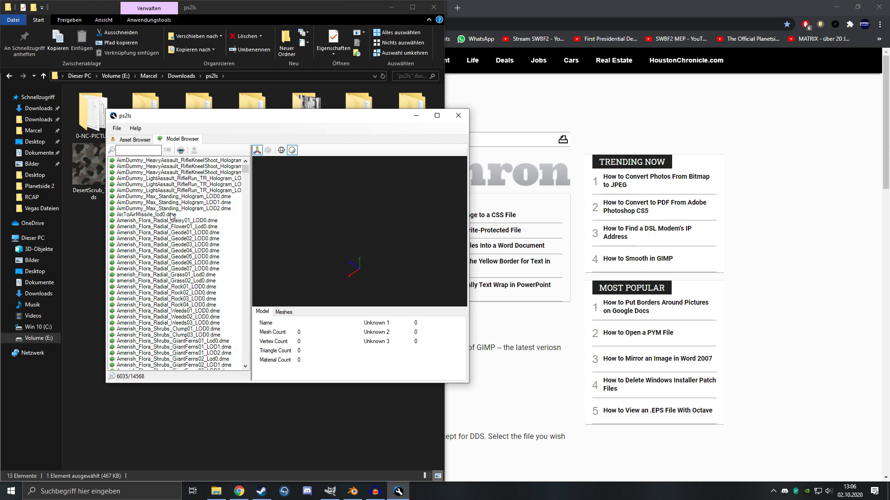
{"action": "left_click", "coordinate": [173, 215]}
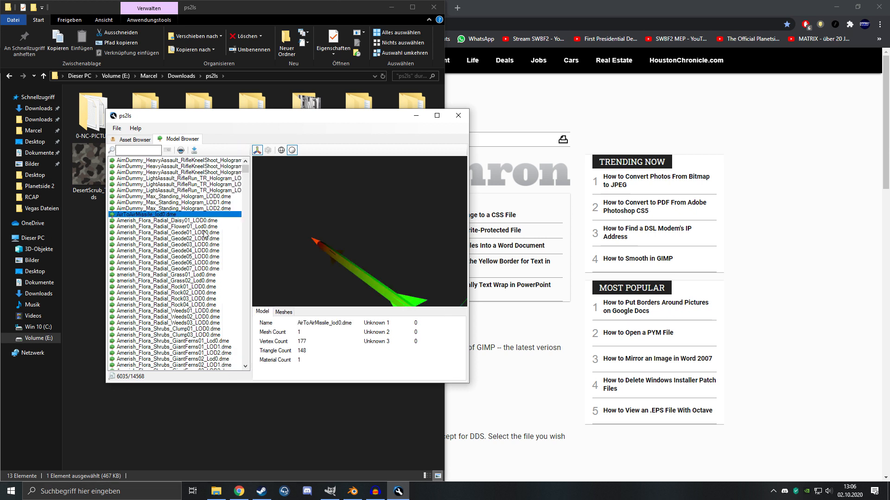
{"action": "left_click", "coordinate": [246, 226]}
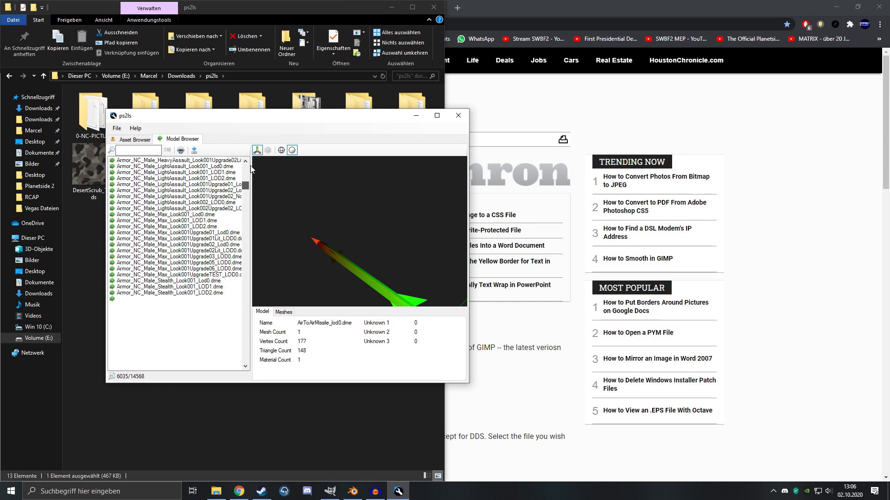
{"action": "left_click", "coordinate": [246, 167]}
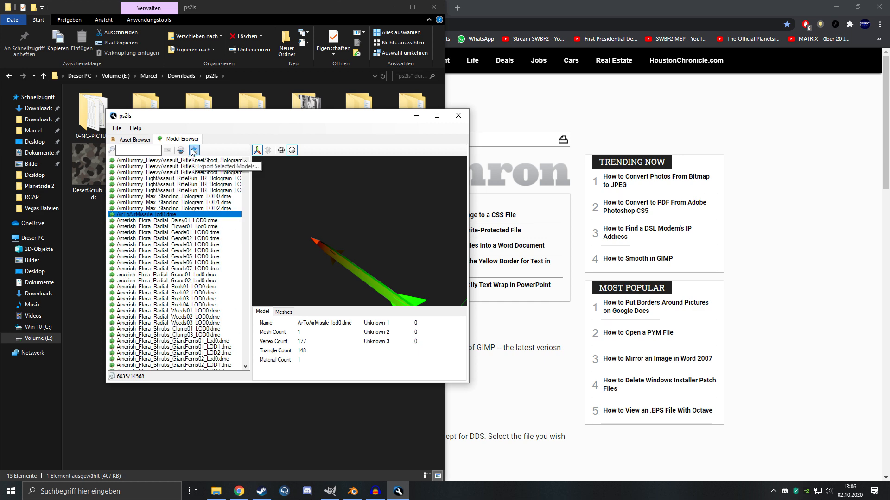
- Export the selected missile model with textures and texture coordinates as a packaged Wavefront OBJ into the ps2ls folder
{"action": "left_click", "coordinate": [193, 151]}
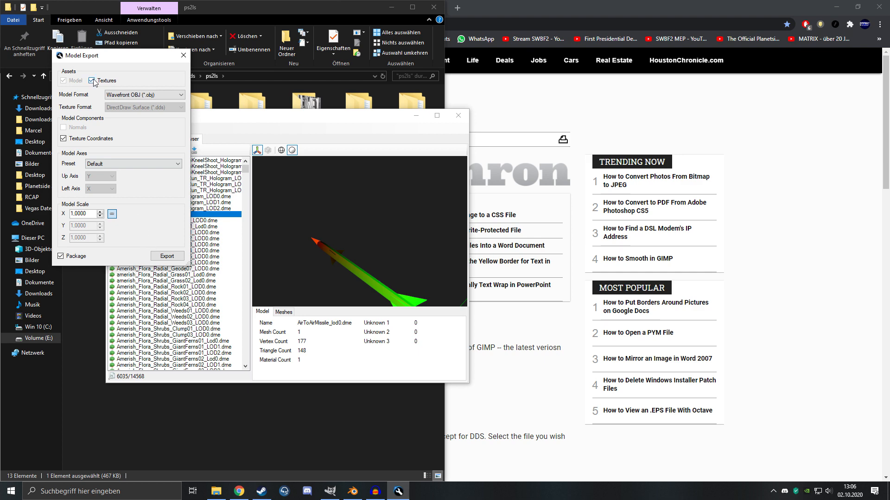
{"action": "left_click", "coordinate": [167, 256]}
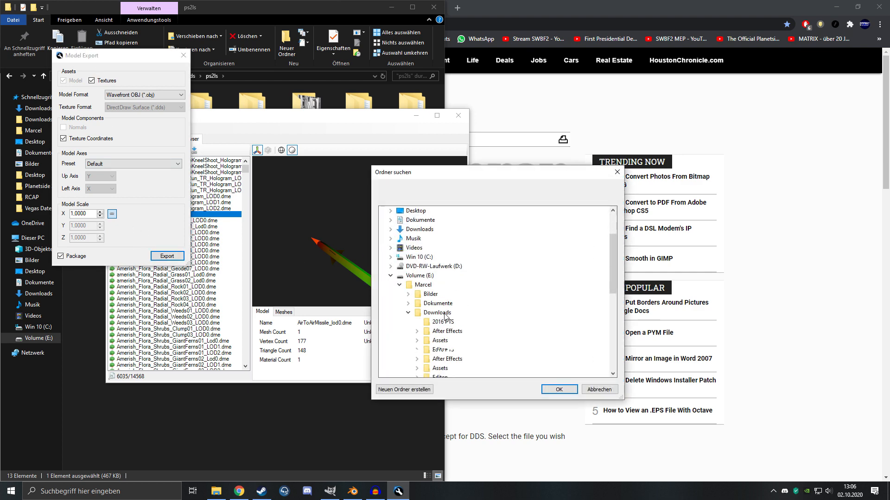
{"action": "left_click", "coordinate": [558, 389]}
{"action": "left_click", "coordinate": [482, 277]}
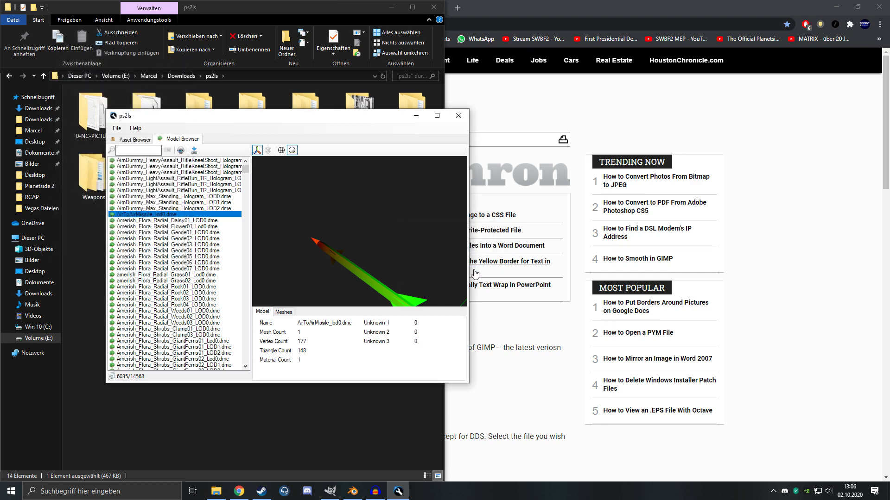
- Inspect the OBJ and DDS files in the exported AirToAirMissile_lod0 folder, then return to the ps2ls folder
{"action": "left_click_drag", "start_coordinate": [326, 115], "coordinate": [279, 164]}
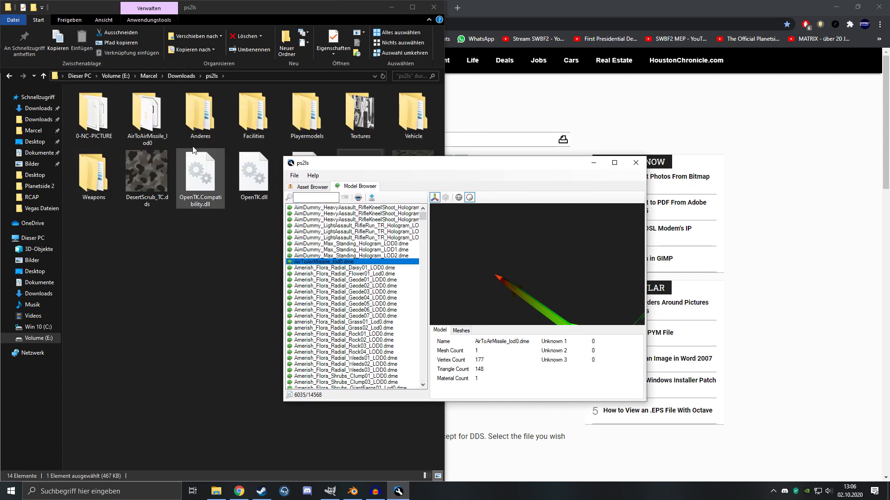
{"action": "double_click", "coordinate": [130, 118]}
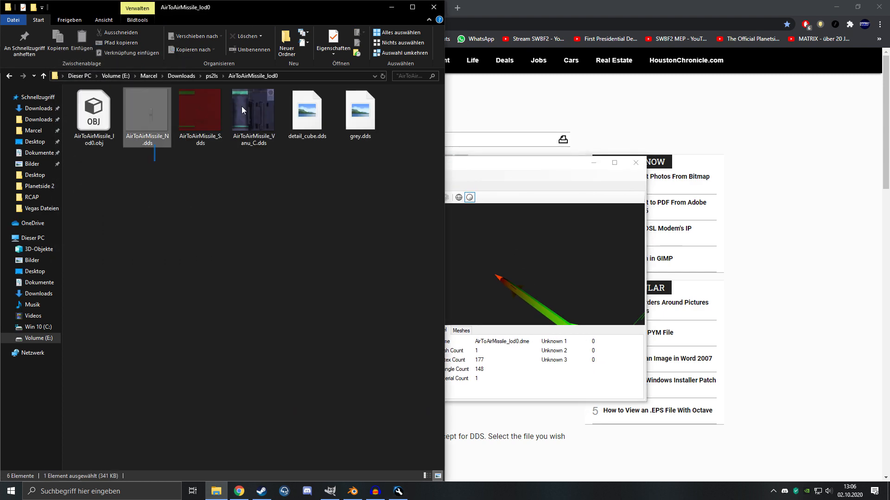
{"action": "left_click", "coordinate": [259, 192]}
{"action": "left_click", "coordinate": [94, 114]}
{"action": "left_click", "coordinate": [141, 216]}
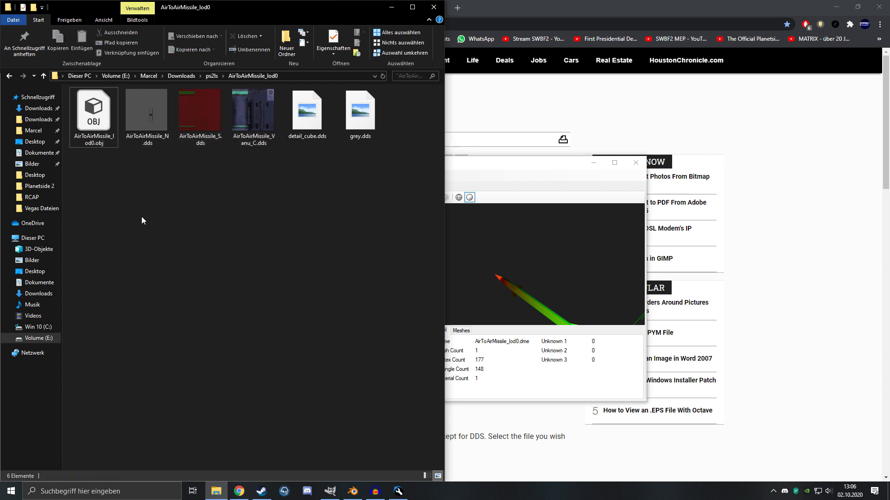
{"action": "key", "text": "alt+Left"}
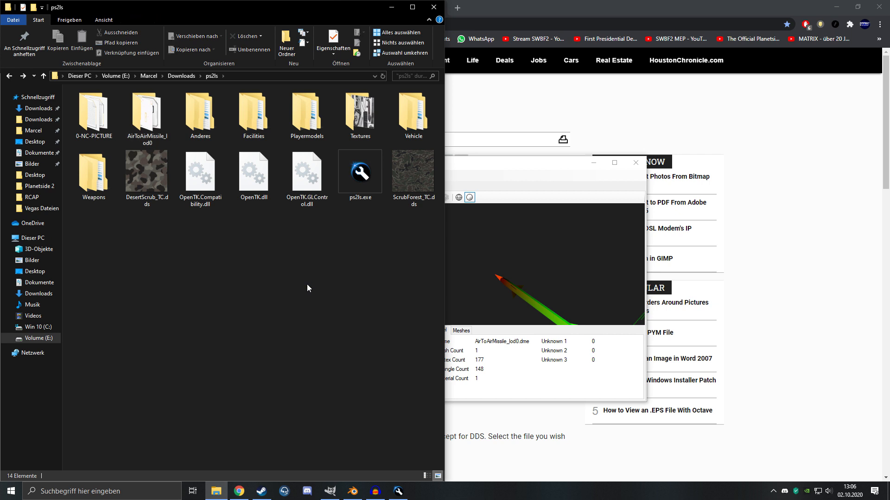
- Switch back to ps2ls and search its model list for "reaver"
{"action": "left_click", "coordinate": [518, 176]}
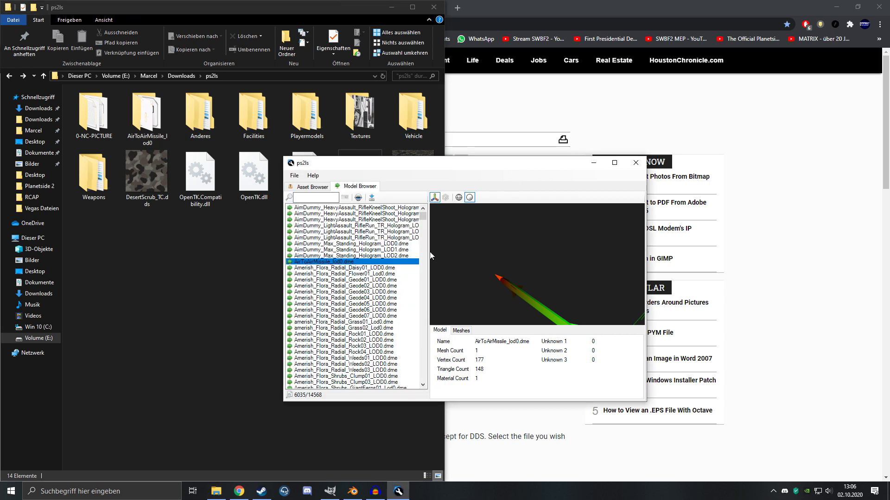
{"action": "left_click", "coordinate": [315, 198]}
{"action": "type", "text": "reaver"}
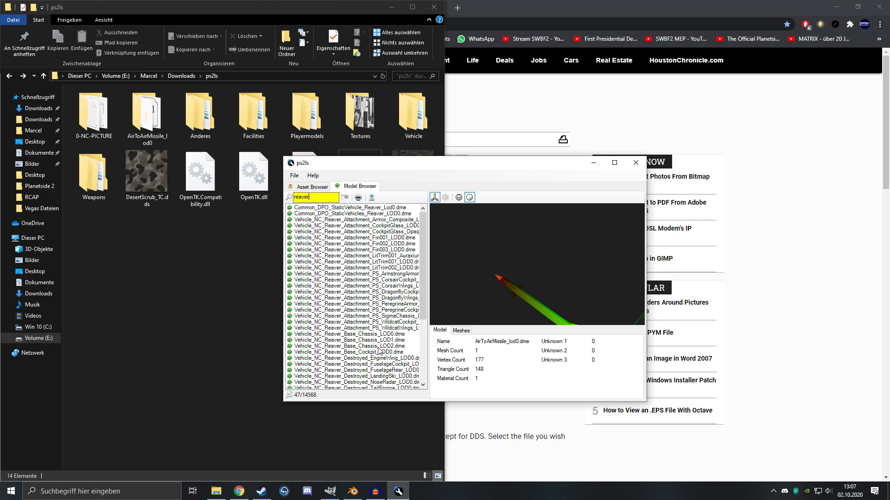
- Filter the assets of all packs from Assets_000 to Assets_255 for "TC" and sort them by type
{"action": "left_click", "coordinate": [307, 188]}
{"action": "left_click_drag", "start_coordinate": [354, 167], "coordinate": [399, 182]}
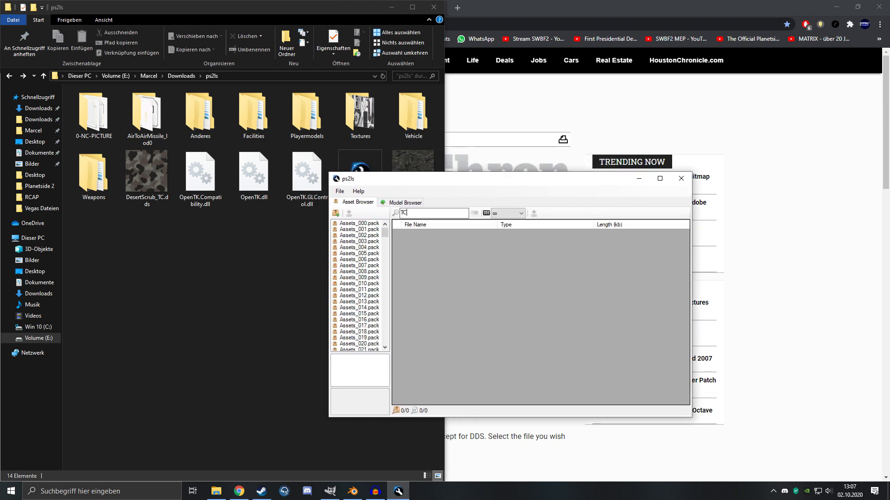
{"action": "left_click", "coordinate": [357, 223]}
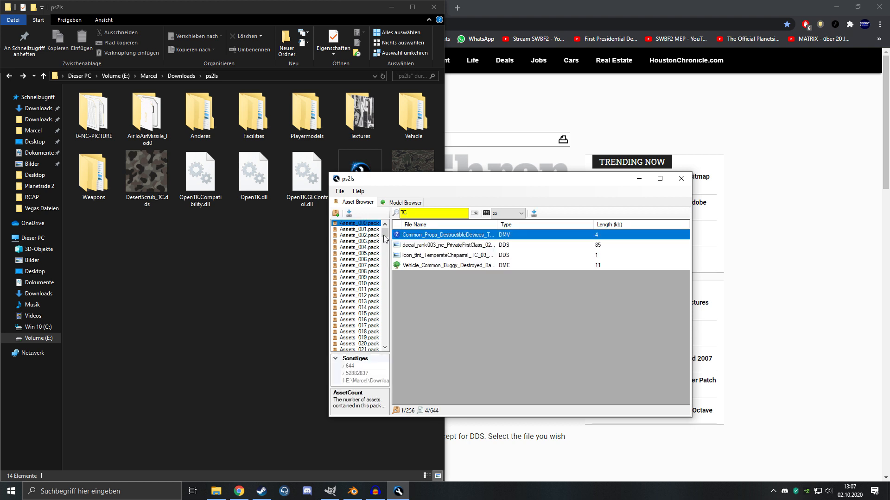
{"action": "left_click_drag", "start_coordinate": [385, 236], "coordinate": [393, 362]}
{"action": "left_click", "coordinate": [372, 344], "text": "shift"}
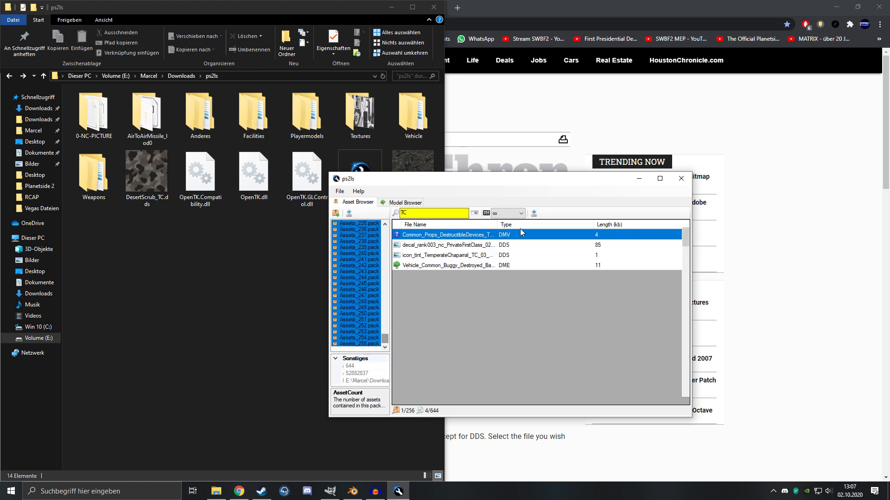
{"action": "left_click", "coordinate": [533, 226]}
{"action": "left_click_drag", "start_coordinate": [683, 238], "coordinate": [679, 329]}
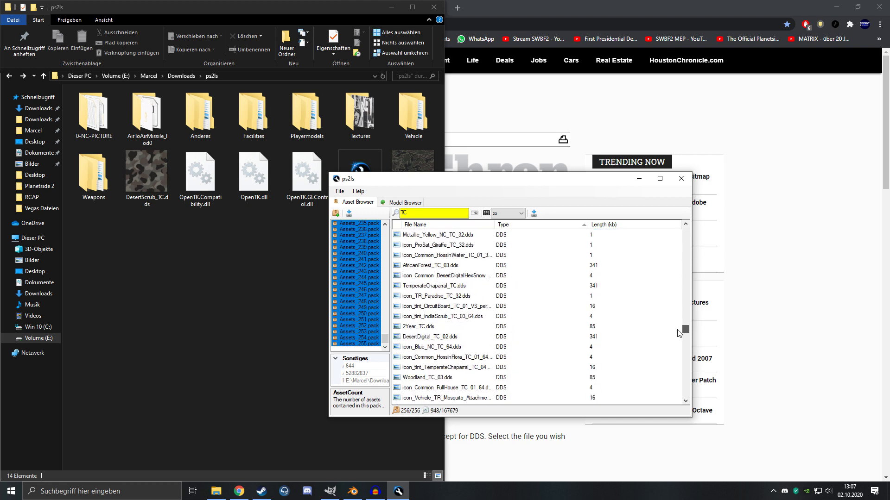
- Extract the AfricanForest_TC_03.dds texture from the filtered assets into the ps2ls folder
{"action": "scroll", "coordinate": [679, 332], "scroll_direction": "down", "scroll_amount": 1}
{"action": "left_click", "coordinate": [425, 236]}
{"action": "scroll", "coordinate": [456, 300], "scroll_direction": "up", "scroll_amount": 2}
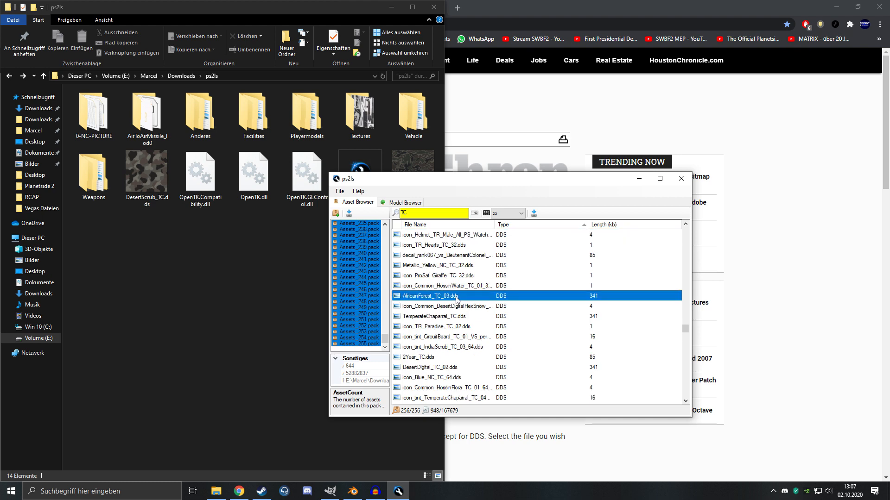
{"action": "left_click", "coordinate": [534, 213]}
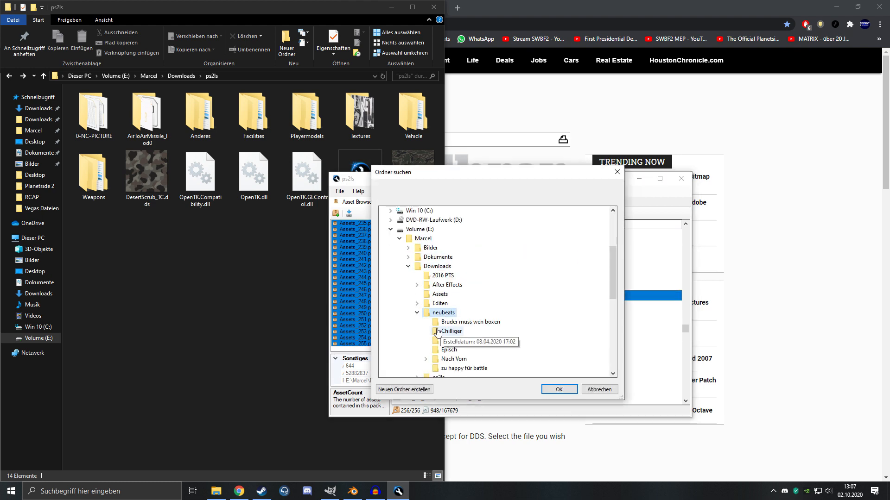
{"action": "left_click", "coordinate": [416, 312]}
{"action": "double_click", "coordinate": [438, 322]}
{"action": "left_click", "coordinate": [559, 389]}
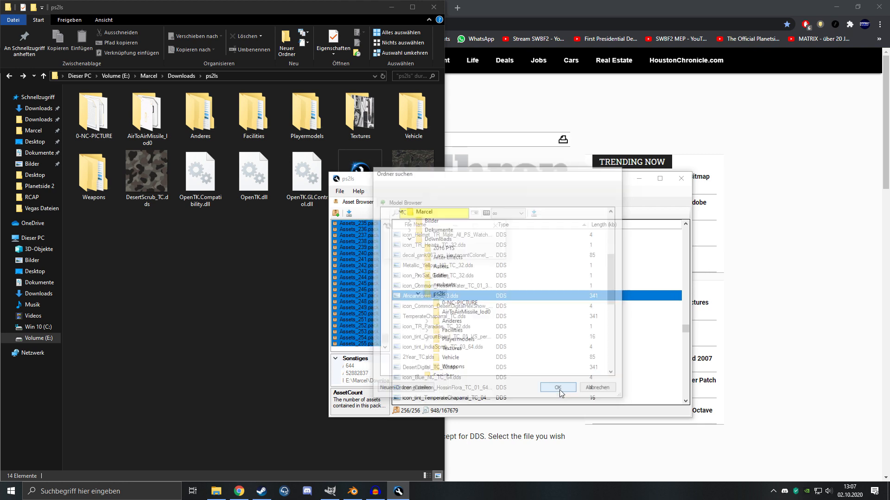
- Delete the extracted AfricanForest_TC_03.dds file from the ps2ls folder
{"action": "left_click", "coordinate": [289, 239]}
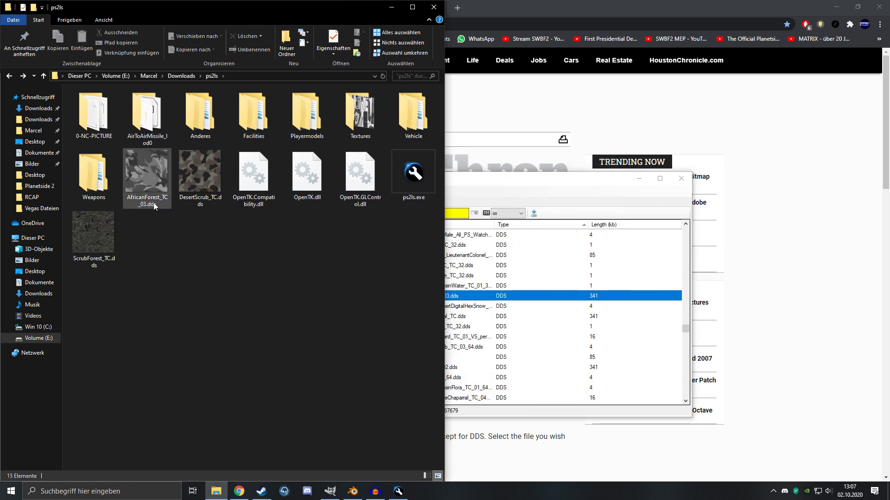
{"action": "left_click", "coordinate": [147, 174]}
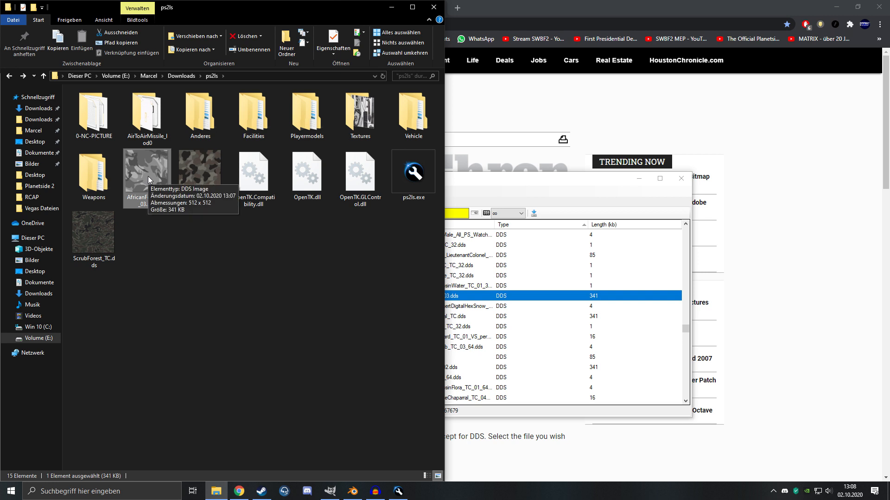
{"action": "key", "text": "Delete"}
- Look over the other TC textures in the asset list and the ScrubForest_TC.dds file in the ps2ls folder
{"action": "left_click", "coordinate": [418, 319]}
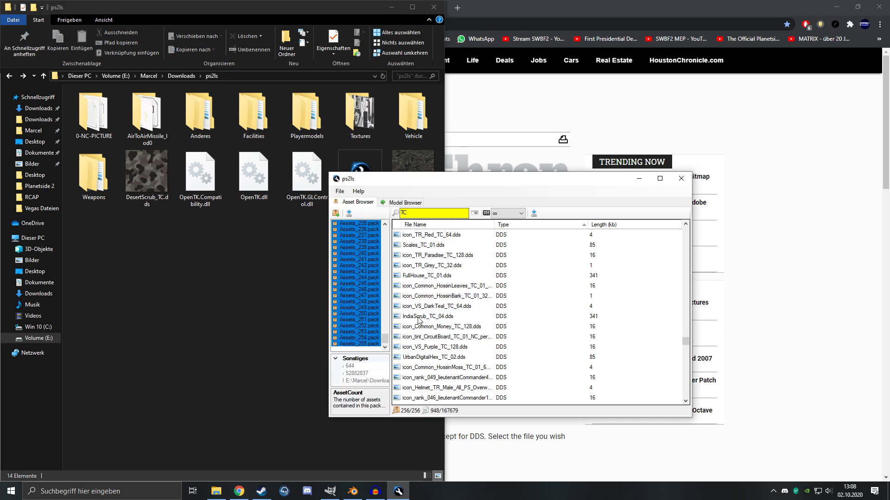
{"action": "left_click", "coordinate": [214, 227]}
{"action": "left_click", "coordinate": [409, 199]}
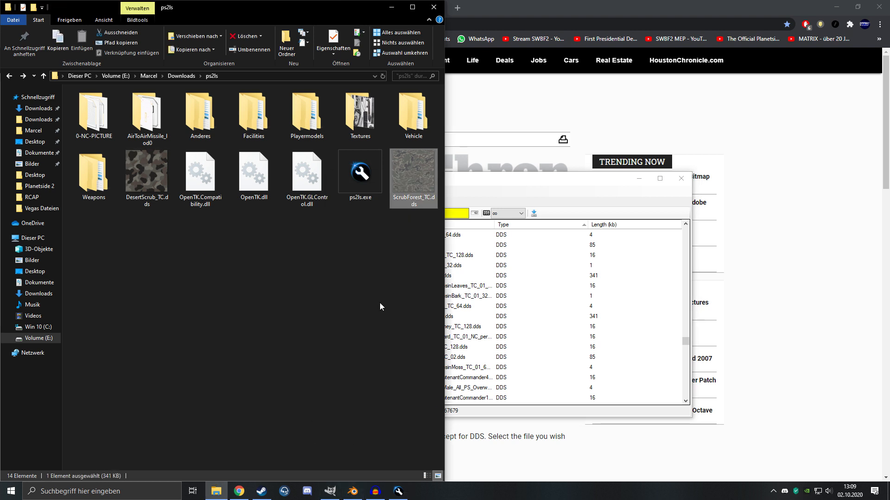
{"action": "left_click", "coordinate": [401, 263]}
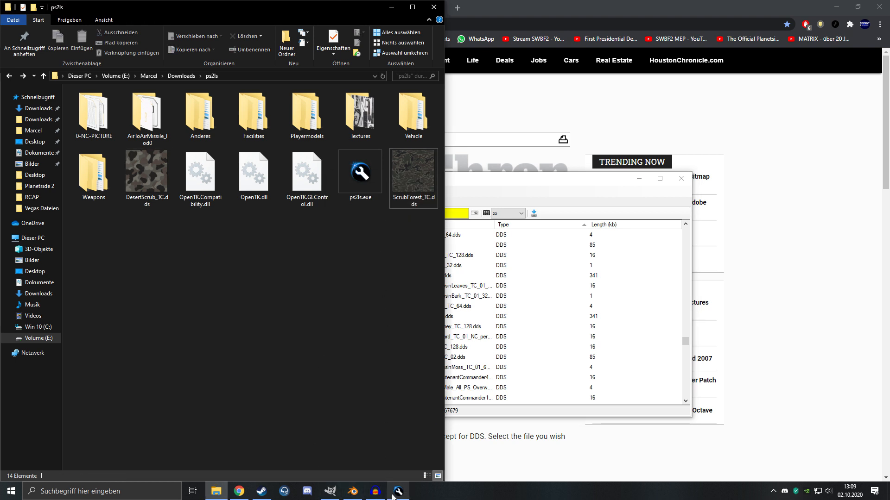
- Switch to Blender and delete the default cube from the scene
{"action": "left_click", "coordinate": [345, 497]}
{"action": "middle_click_drag", "start_coordinate": [387, 247], "coordinate": [360, 245]}
{"action": "key", "text": "Delete"}
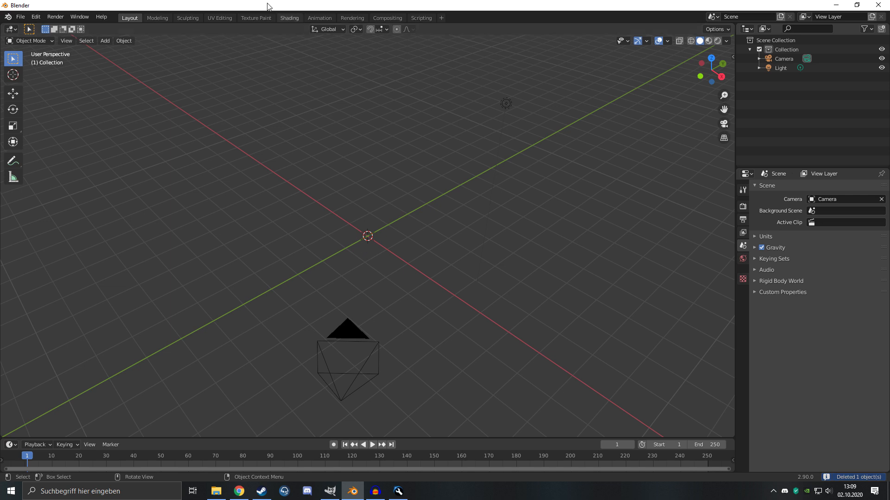
- Import Vehicle_TR_Mosquito_Base_Chassis_LOD0.obj from its folder inside ps2ls\Vehicle\Mosquito as a Wavefront OBJ
{"action": "left_click", "coordinate": [26, 19]}
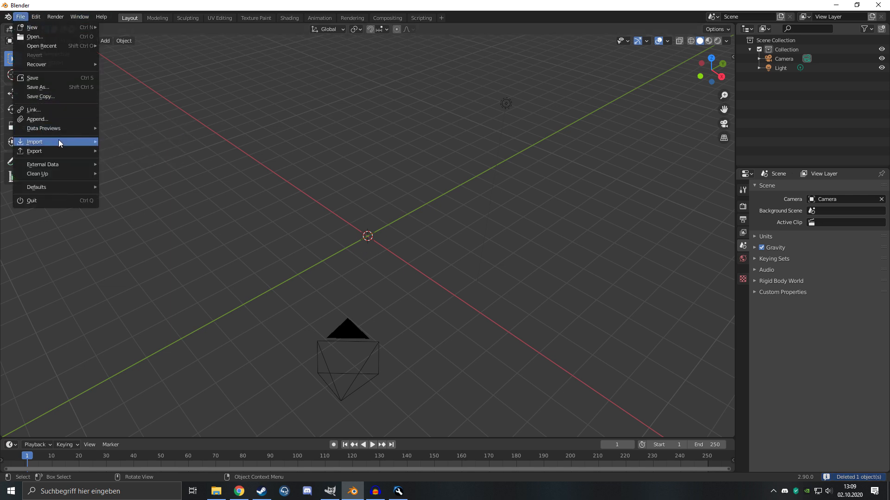
{"action": "mouse_move", "coordinate": [58, 140]}
{"action": "left_click", "coordinate": [155, 215]}
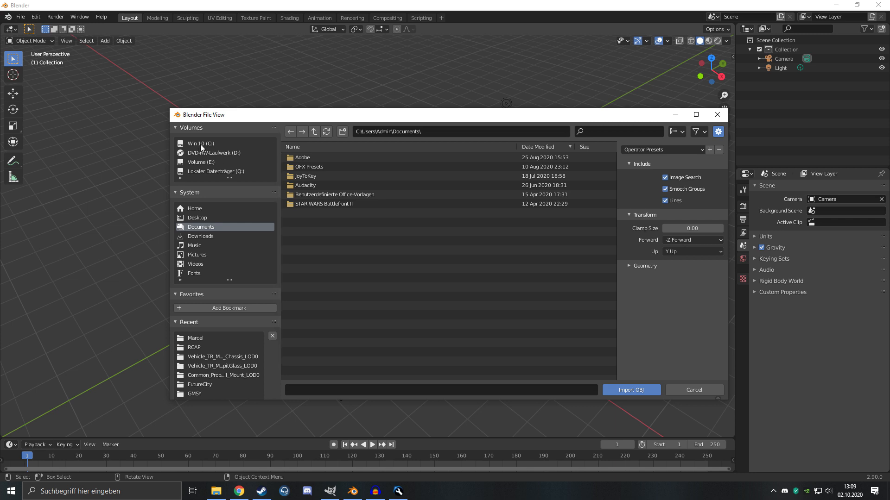
{"action": "left_click", "coordinate": [209, 162]}
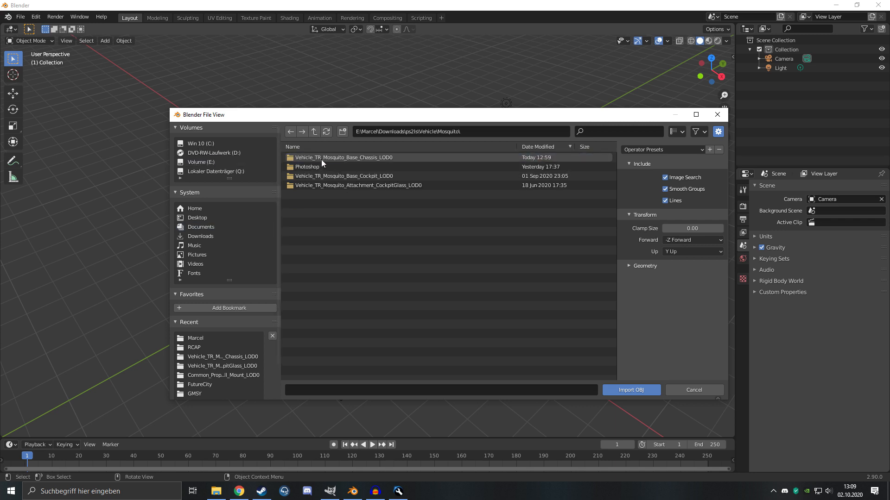
{"action": "left_click", "coordinate": [340, 158]}
{"action": "double_click", "coordinate": [341, 157]}
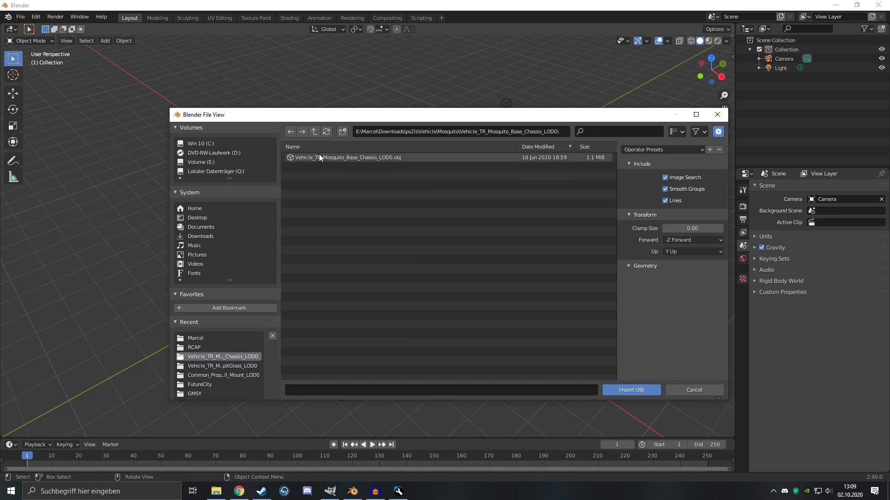
{"action": "double_click", "coordinate": [318, 158]}
- Examine the imported Mosquito chassis model from several angles and distances
{"action": "middle_click_drag", "start_coordinate": [353, 218], "coordinate": [506, 167]}
{"action": "scroll", "coordinate": [433, 260], "scroll_direction": "up", "scroll_amount": 7}
{"action": "scroll", "coordinate": [434, 260], "scroll_direction": "down", "scroll_amount": 7}
{"action": "scroll", "coordinate": [425, 280], "scroll_direction": "up", "scroll_amount": 3}
{"action": "scroll", "coordinate": [425, 280], "scroll_direction": "down", "scroll_amount": 3}
{"action": "scroll", "coordinate": [407, 265], "scroll_direction": "up", "scroll_amount": 3}
{"action": "scroll", "coordinate": [406, 265], "scroll_direction": "down", "scroll_amount": 5}
{"action": "scroll", "coordinate": [401, 258], "scroll_direction": "up", "scroll_amount": 5}
{"action": "scroll", "coordinate": [356, 221], "scroll_direction": "up", "scroll_amount": 2}
{"action": "middle_click_drag", "start_coordinate": [356, 221], "coordinate": [311, 211]}
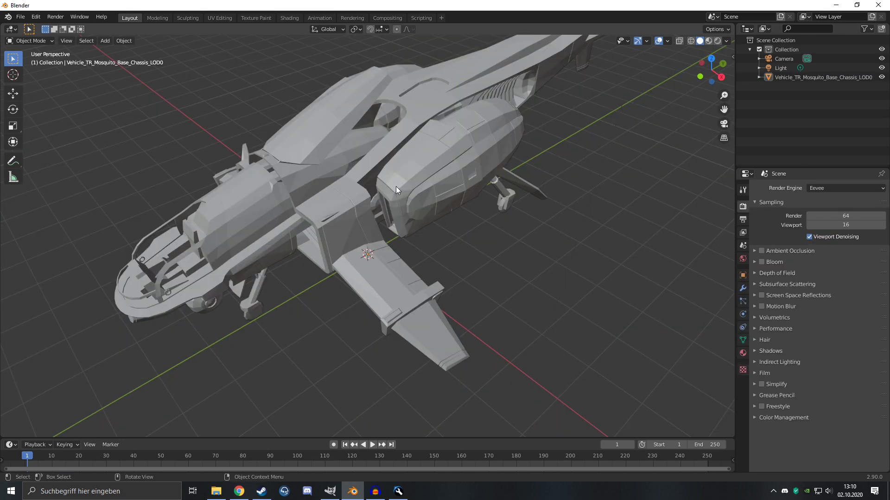
- Select the Mosquito chassis and enter Edit Mode to work on its mesh
{"action": "left_click", "coordinate": [395, 186]}
{"action": "scroll", "coordinate": [470, 219], "scroll_direction": "down", "scroll_amount": 3}
{"action": "middle_click_drag", "start_coordinate": [471, 218], "coordinate": [405, 230]}
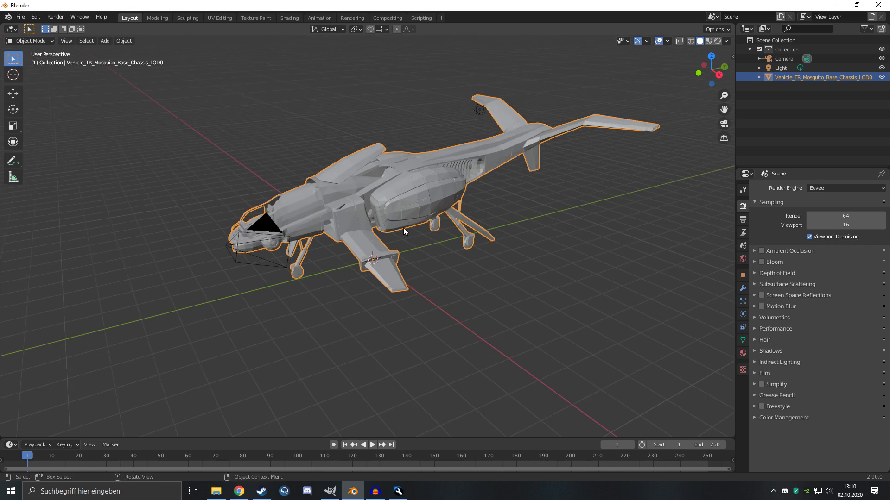
{"action": "key", "text": "Tab"}
{"action": "middle_click_drag", "start_coordinate": [413, 244], "coordinate": [370, 285]}
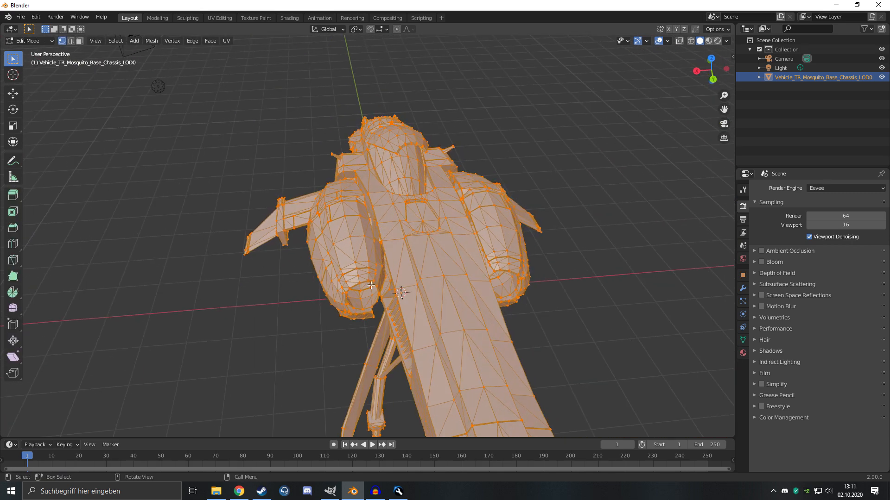
{"action": "middle_click_drag", "start_coordinate": [289, 240], "coordinate": [365, 267]}
- Try moving a single vertex on the upper surface of the rear fuselage to test whether its faces are connected
{"action": "left_click", "coordinate": [352, 275]}
{"action": "scroll", "coordinate": [365, 268], "scroll_direction": "up", "scroll_amount": 2}
{"action": "scroll", "coordinate": [380, 264], "scroll_direction": "down", "scroll_amount": 1}
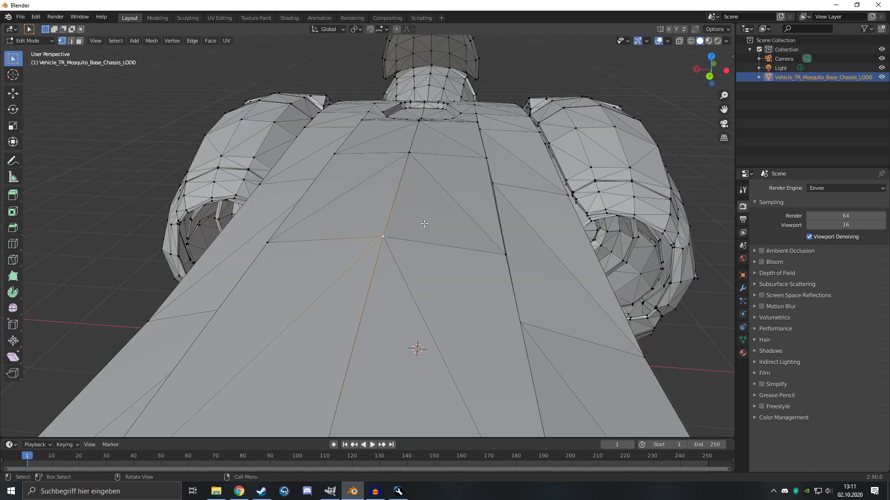
{"action": "scroll", "coordinate": [371, 241], "scroll_direction": "up", "scroll_amount": 3}
{"action": "scroll", "coordinate": [373, 242], "scroll_direction": "down", "scroll_amount": 3}
{"action": "scroll", "coordinate": [375, 243], "scroll_direction": "up", "scroll_amount": 4}
{"action": "scroll", "coordinate": [376, 244], "scroll_direction": "down", "scroll_amount": 4}
{"action": "middle_click_drag", "start_coordinate": [378, 250], "coordinate": [383, 267]}
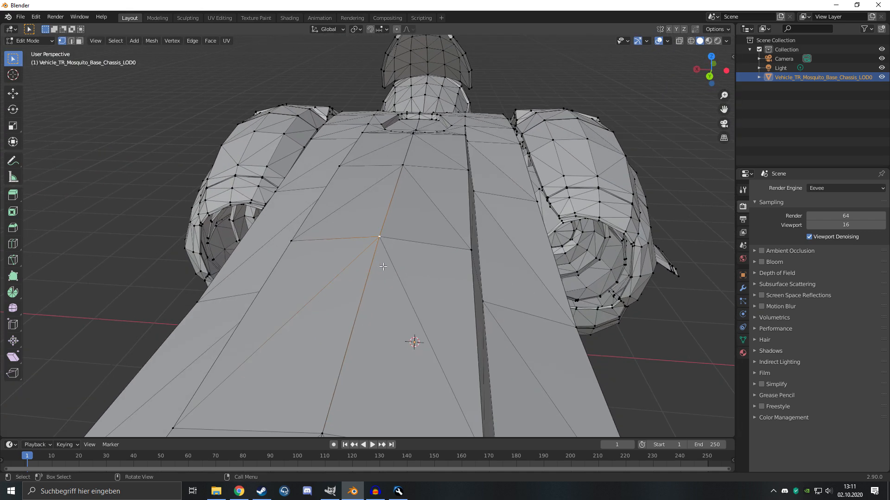
{"action": "key", "text": "g"}
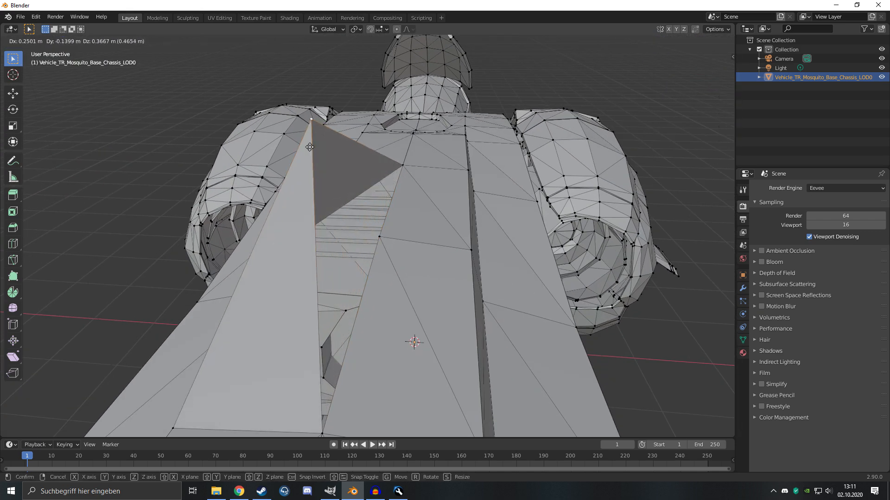
{"action": "key", "text": "Escape"}
- Select the entire Mosquito mesh and merge its duplicate vertices by distance
{"action": "middle_click_drag", "start_coordinate": [300, 249], "coordinate": [248, 198]}
{"action": "scroll", "coordinate": [304, 255], "scroll_direction": "down", "scroll_amount": 5}
{"action": "key", "text": "a"}
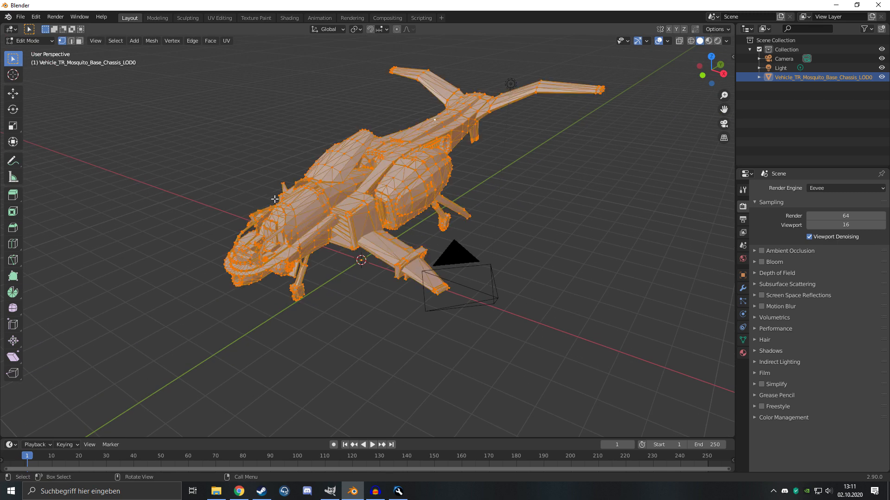
{"action": "left_click", "coordinate": [151, 41]}
{"action": "mouse_move", "coordinate": [187, 235]}
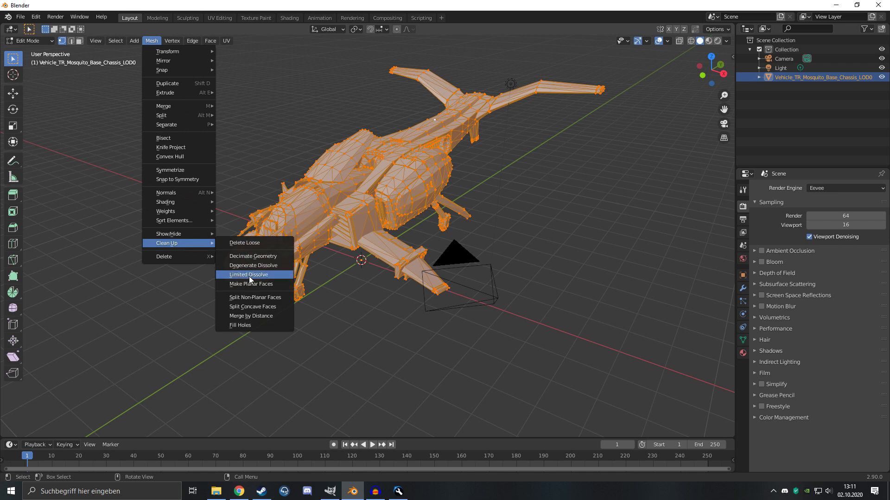
{"action": "left_click", "coordinate": [260, 316]}
{"action": "middle_click_drag", "start_coordinate": [260, 317], "coordinate": [373, 252]}
{"action": "scroll", "coordinate": [373, 253], "scroll_direction": "up", "scroll_amount": 5}
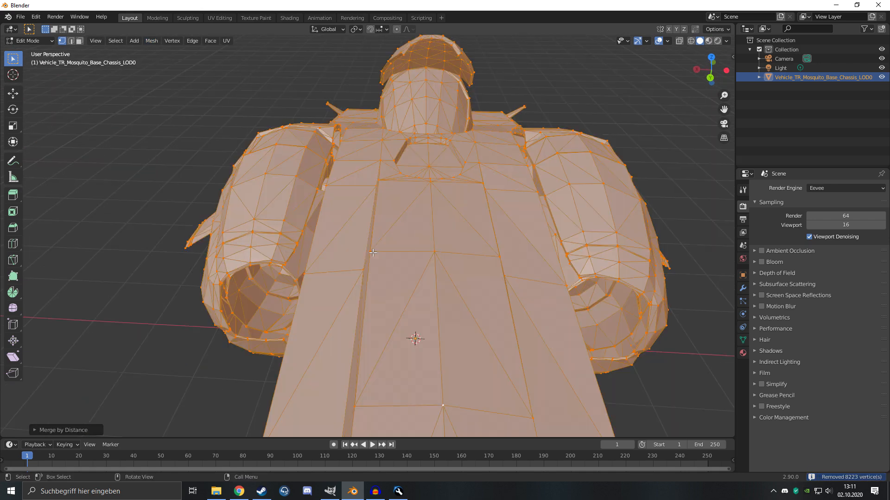
- Deselect the mesh and move a vertex on top of the rear fuselage to check that its faces hold together
{"action": "key", "text": "alt+a"}
{"action": "middle_click_drag", "start_coordinate": [436, 253], "coordinate": [409, 304]}
{"action": "scroll", "coordinate": [417, 278], "scroll_direction": "up", "scroll_amount": 5}
{"action": "scroll", "coordinate": [409, 305], "scroll_direction": "down", "scroll_amount": 6}
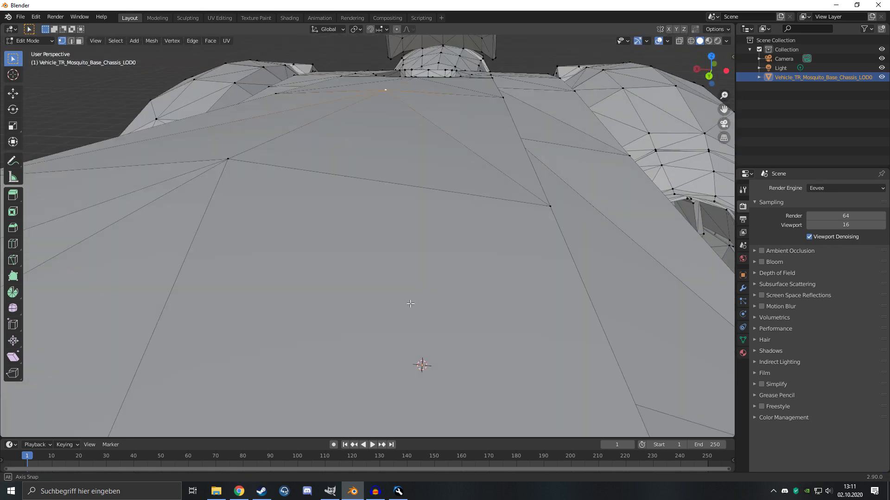
{"action": "middle_click_drag", "start_coordinate": [462, 260], "coordinate": [461, 283]}
{"action": "key", "text": "g"}
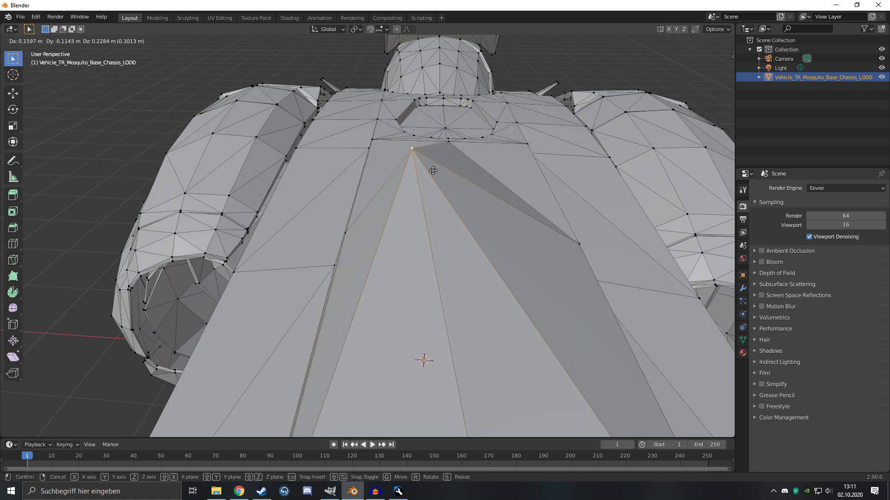
{"action": "left_click", "coordinate": [454, 248]}
- Return the Mosquito to Object Mode and open the Shading workspace for its material
{"action": "mouse_move", "coordinate": [454, 249]}
{"action": "middle_mouse_down"}
{"action": "mouse_move", "coordinate": [490, 168]}
{"action": "mouse_move", "coordinate": [443, 141]}
{"action": "mouse_move", "coordinate": [429, 182]}
{"action": "mouse_move", "coordinate": [536, 132]}
{"action": "mouse_move", "coordinate": [479, 162]}
{"action": "middle_mouse_up"}
{"action": "scroll", "coordinate": [490, 169], "scroll_direction": "down", "scroll_amount": 5}
{"action": "scroll", "coordinate": [443, 141], "scroll_direction": "up", "scroll_amount": 3}
{"action": "key", "text": "Tab"}
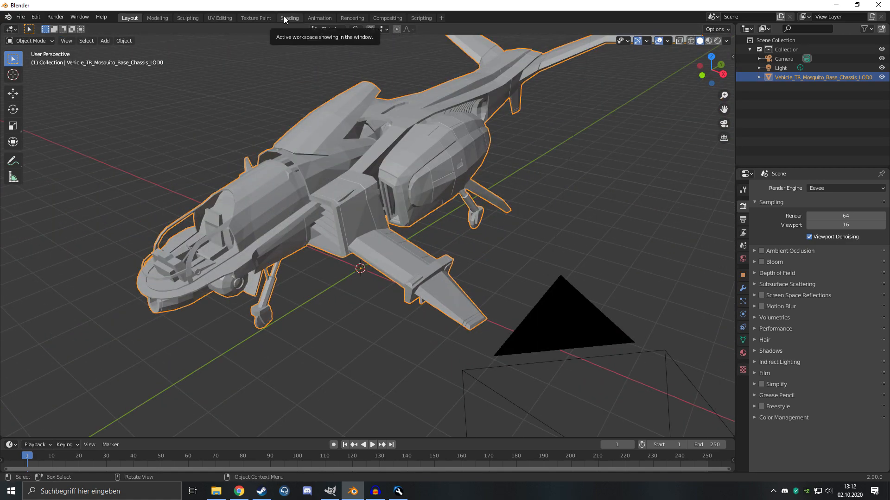
{"action": "left_click", "coordinate": [284, 17]}
{"action": "middle_click_drag", "start_coordinate": [319, 139], "coordinate": [347, 243]}
{"action": "scroll", "coordinate": [395, 331], "scroll_direction": "up", "scroll_amount": 3}
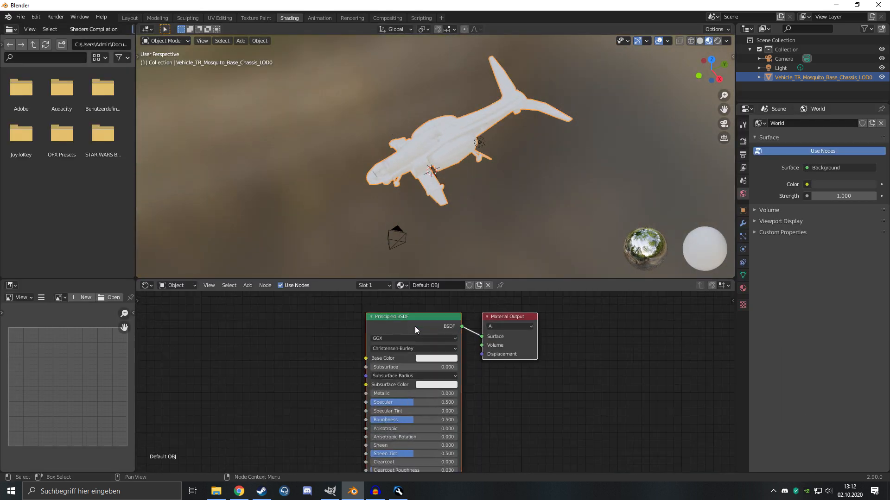
- Move the Material Output node farther away from the Principled BSDF node
{"action": "middle_click_drag", "start_coordinate": [395, 330], "coordinate": [411, 329]}
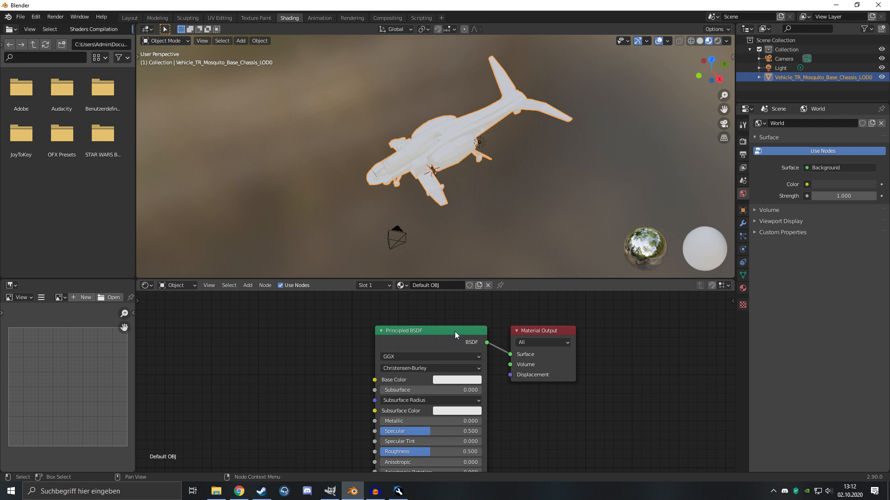
{"action": "left_click_drag", "start_coordinate": [511, 356], "coordinate": [537, 350]}
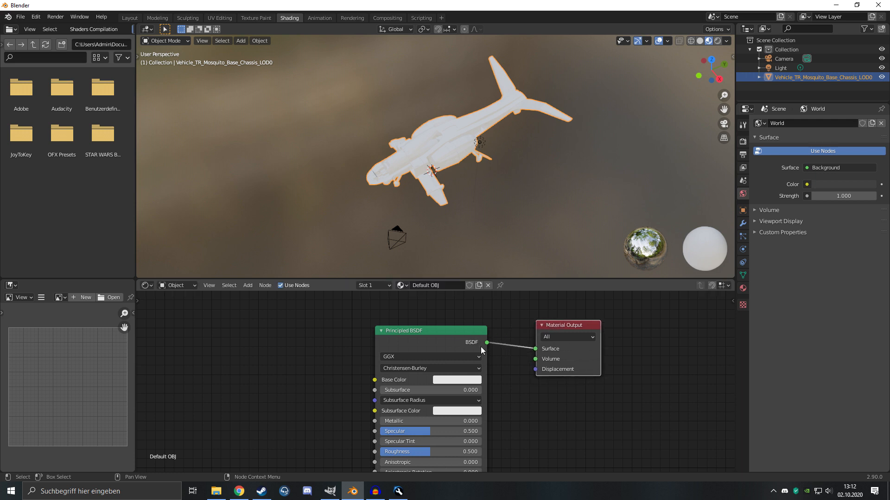
{"action": "scroll", "coordinate": [506, 324], "scroll_direction": "down", "scroll_amount": 5}
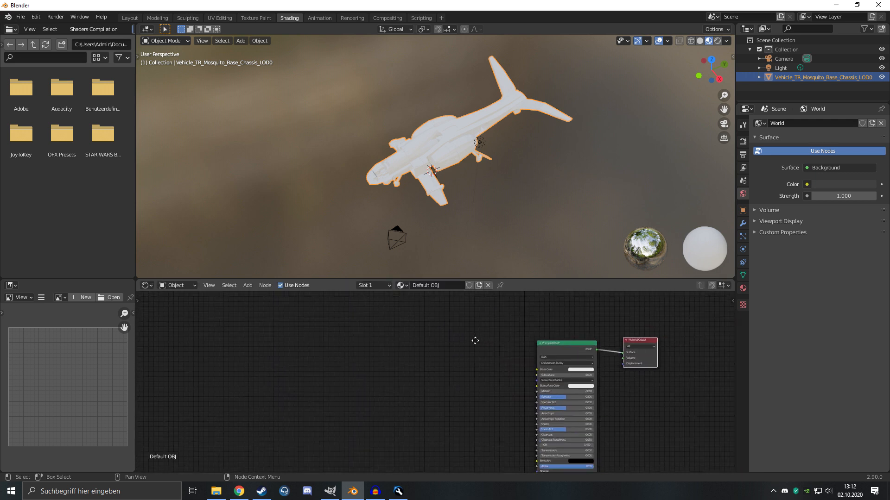
- Switch to File Explorer and go to the ps2ls\Vehicle\Mosquito folder
{"action": "left_click", "coordinate": [215, 491]}
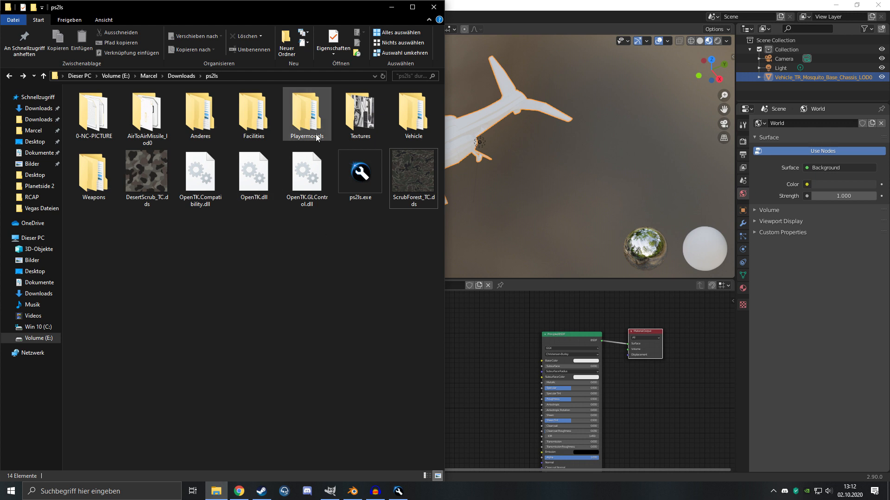
{"action": "left_click", "coordinate": [238, 80]}
{"action": "type", "text": "E:\\Marcel\\Downloads\\ps2ls\\Vehicle\\Mosquito"}
{"action": "key", "text": "Return"}
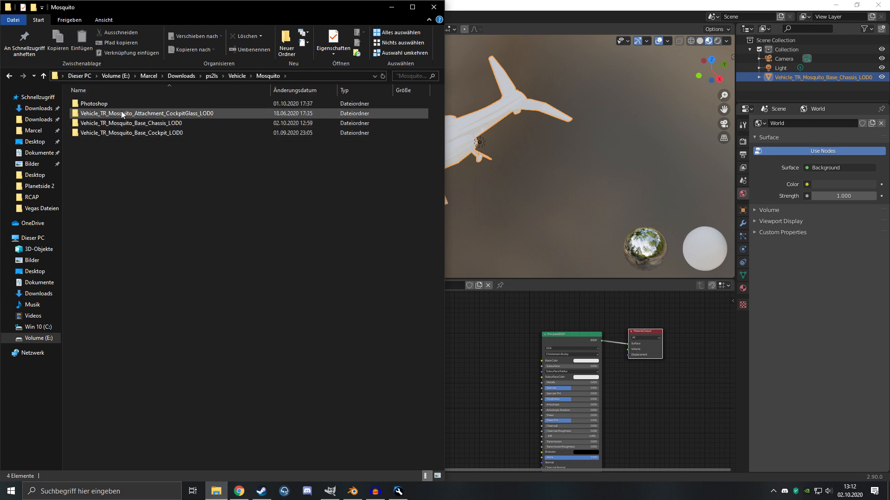
- Try the chassis folder's Vehicle_TR_SharedTextures_01_C.dds as the material's Base Color texture in Blender, and remove its image node again
{"action": "double_click", "coordinate": [120, 123]}
{"action": "left_click_drag", "start_coordinate": [298, 140], "coordinate": [547, 362]}
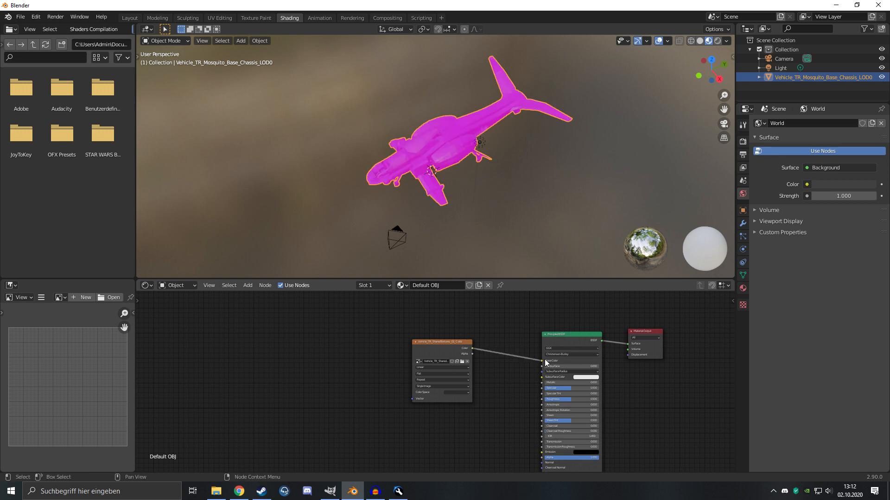
{"action": "left_click", "coordinate": [446, 344]}
{"action": "key", "text": "Delete"}
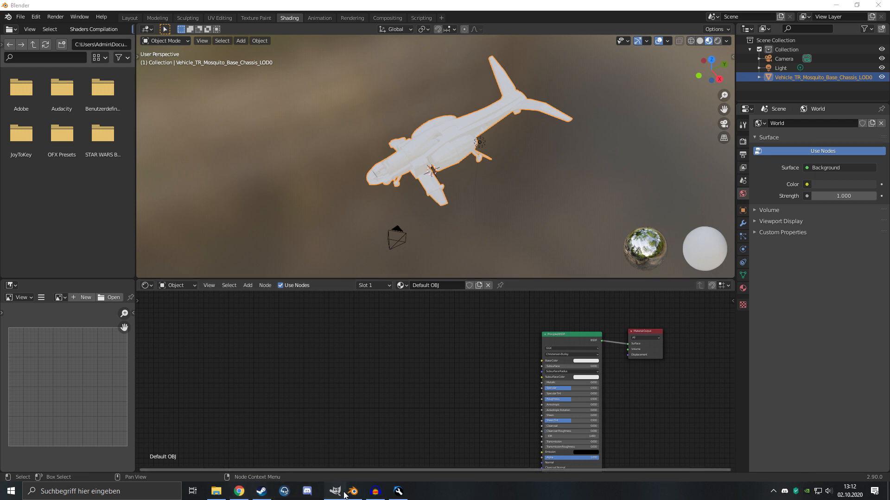
- Open Vehicle_TR_SharedTextures_01_C.dds from the chassis folder in GIMP, loading its mipmaps and decoding YCoCg/AExp images automatically
{"action": "left_click", "coordinate": [330, 491]}
{"action": "left_click", "coordinate": [216, 491]}
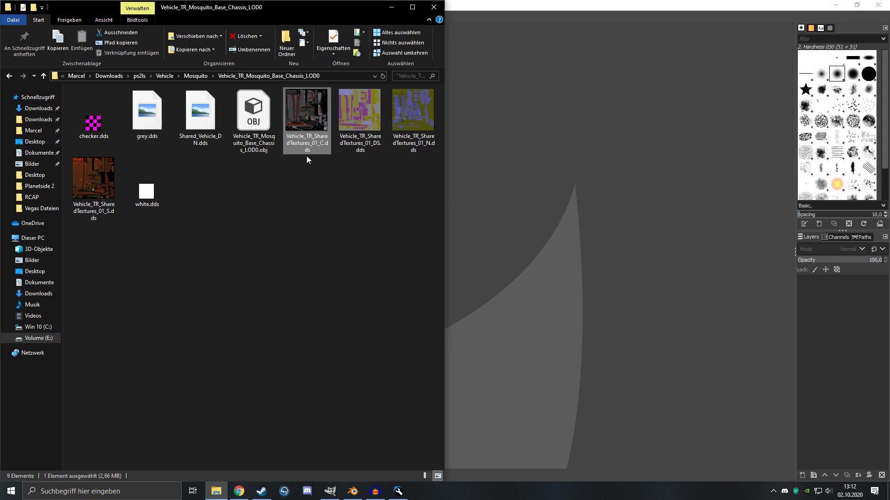
{"action": "double_click", "coordinate": [307, 156]}
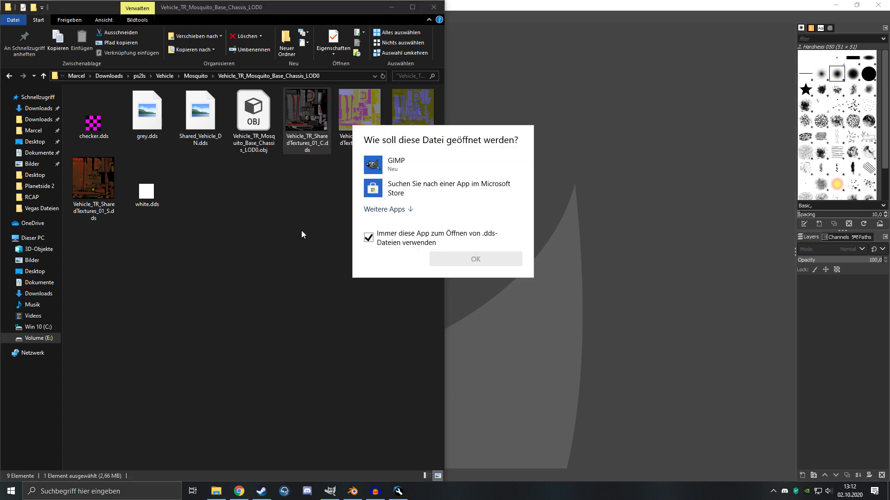
{"action": "double_click", "coordinate": [396, 163]}
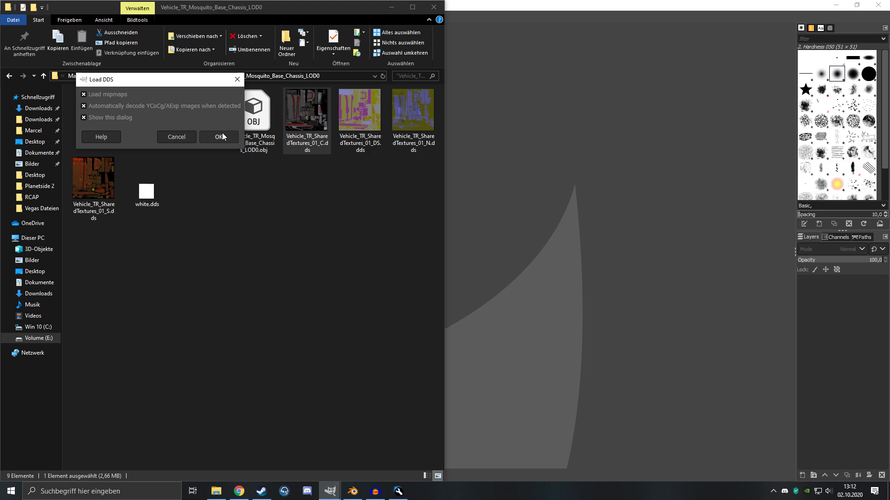
{"action": "left_click", "coordinate": [222, 132]}
{"action": "left_click", "coordinate": [390, 5]}
- Switch to Chrome and read the Chron article's instructions on installing the DDS plugin for GIMP
{"action": "key", "text": "alt+Tab"}
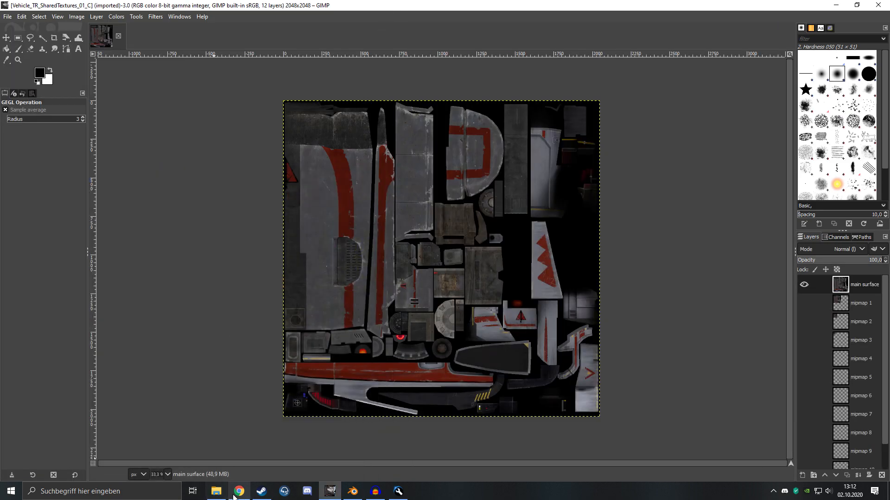
{"action": "left_click_drag", "start_coordinate": [213, 90], "coordinate": [353, 89]}
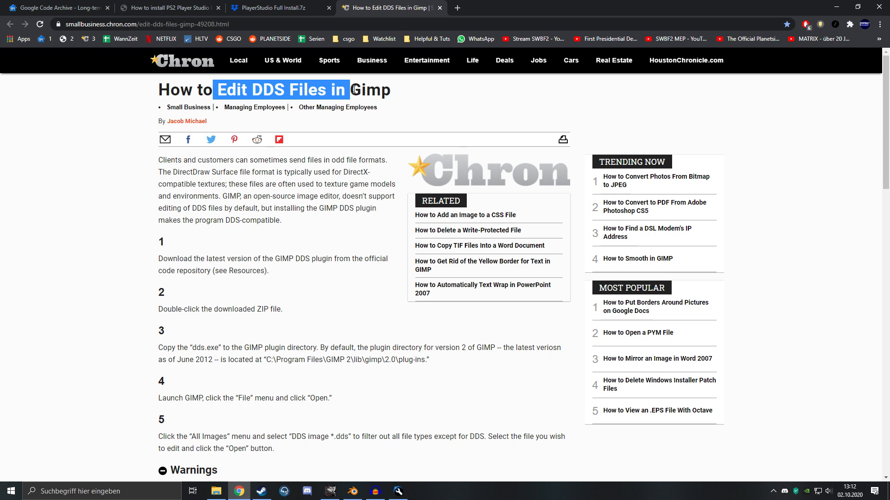
{"action": "scroll", "coordinate": [222, 209], "scroll_direction": "down", "scroll_amount": 1}
{"action": "left_click_drag", "start_coordinate": [173, 217], "coordinate": [309, 375]}
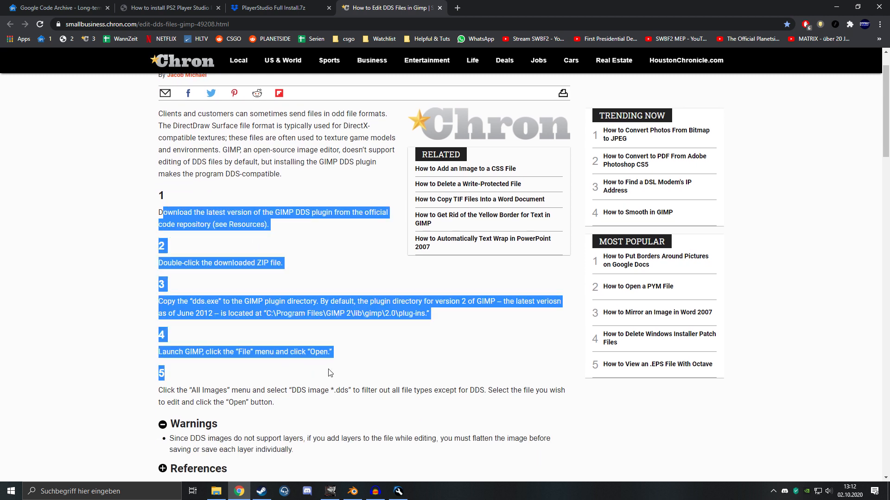
{"action": "scroll", "coordinate": [323, 406], "scroll_direction": "down", "scroll_amount": 1}
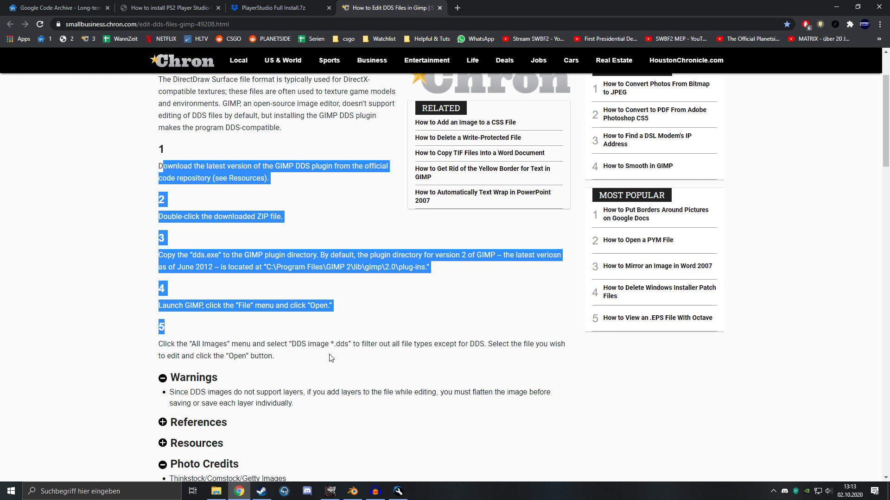
{"action": "left_click", "coordinate": [289, 304]}
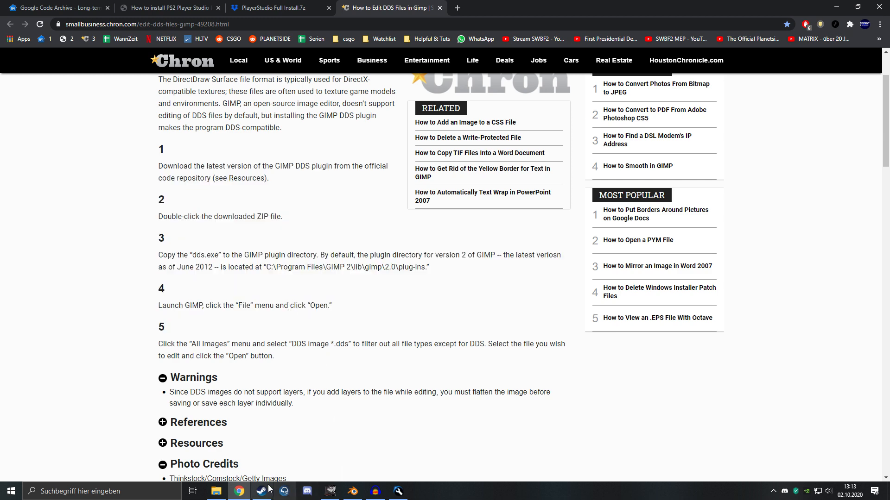
- Return to GIMP, try exporting the color texture as a PNG image, cancel the export and close the image
{"action": "left_click", "coordinate": [330, 491]}
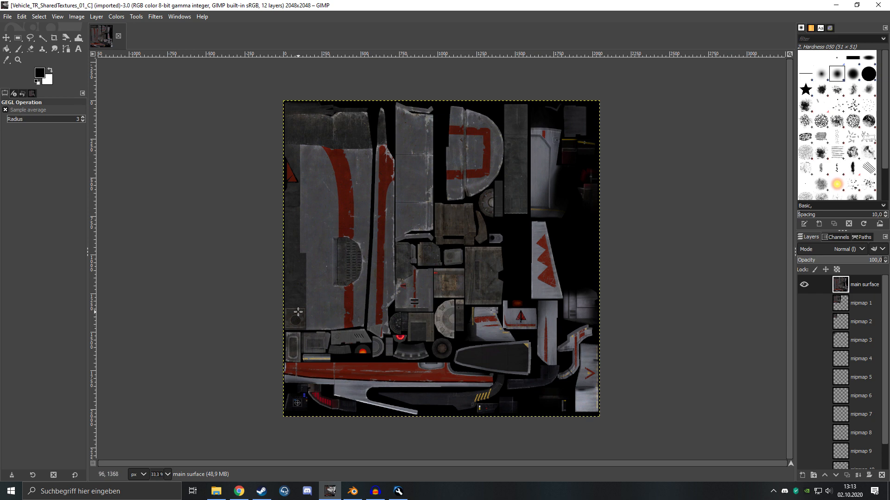
{"action": "key", "text": "ctrl+shift+e"}
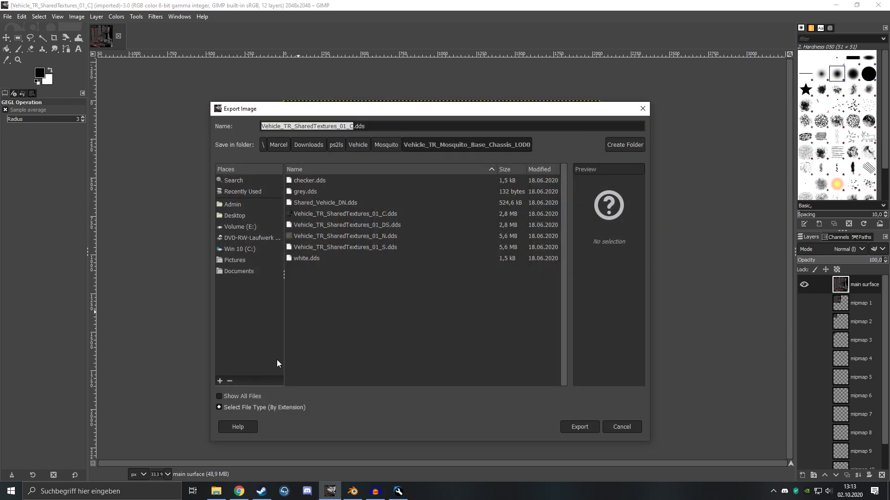
{"action": "left_click", "coordinate": [267, 407]}
{"action": "scroll", "coordinate": [274, 369], "scroll_direction": "down", "scroll_amount": 6}
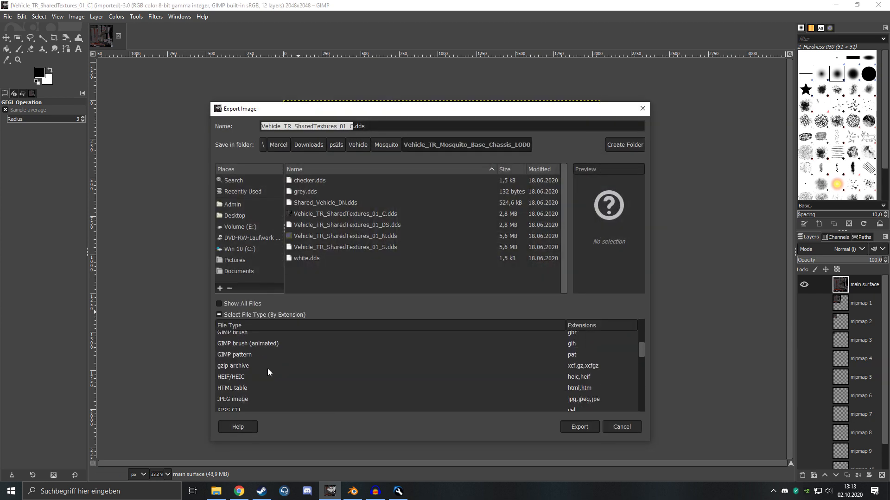
{"action": "scroll", "coordinate": [239, 370], "scroll_direction": "down", "scroll_amount": 1}
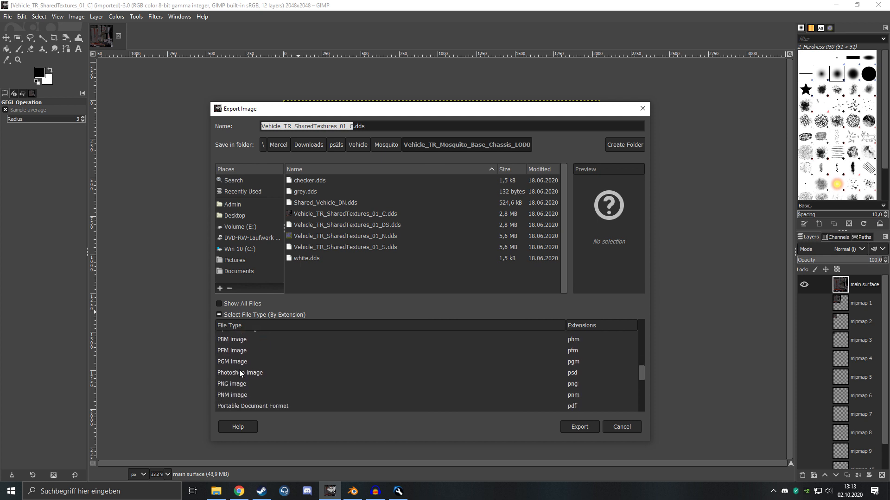
{"action": "left_click", "coordinate": [238, 384]}
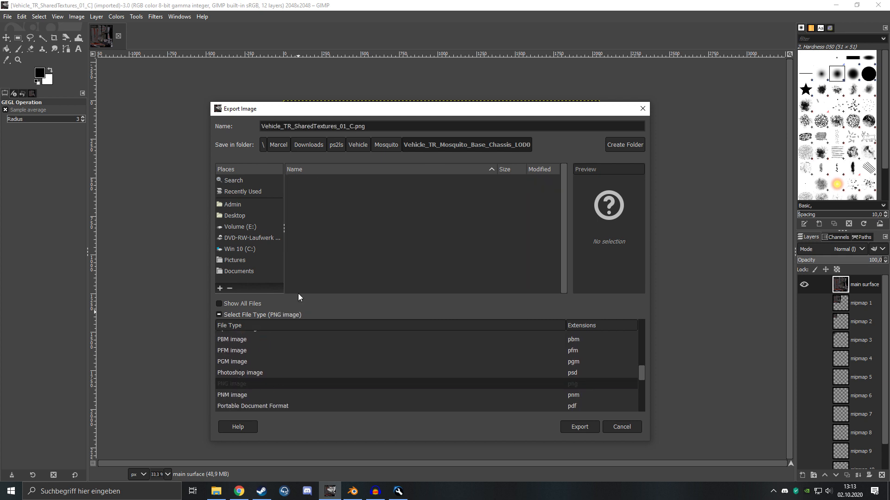
{"action": "left_click", "coordinate": [577, 426]}
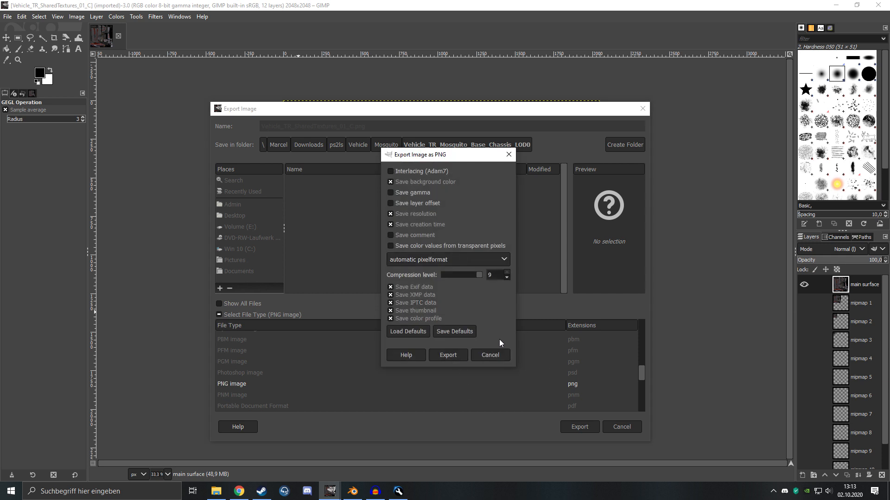
{"action": "left_click", "coordinate": [499, 352]}
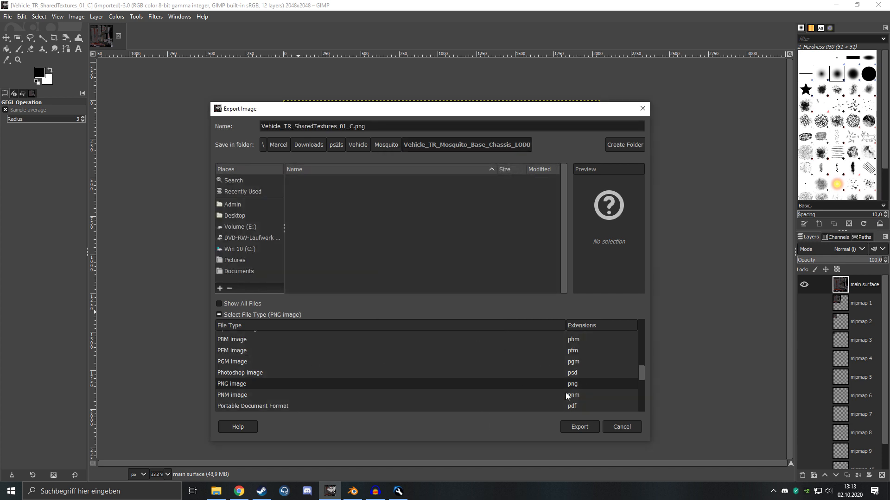
{"action": "left_click", "coordinate": [621, 428]}
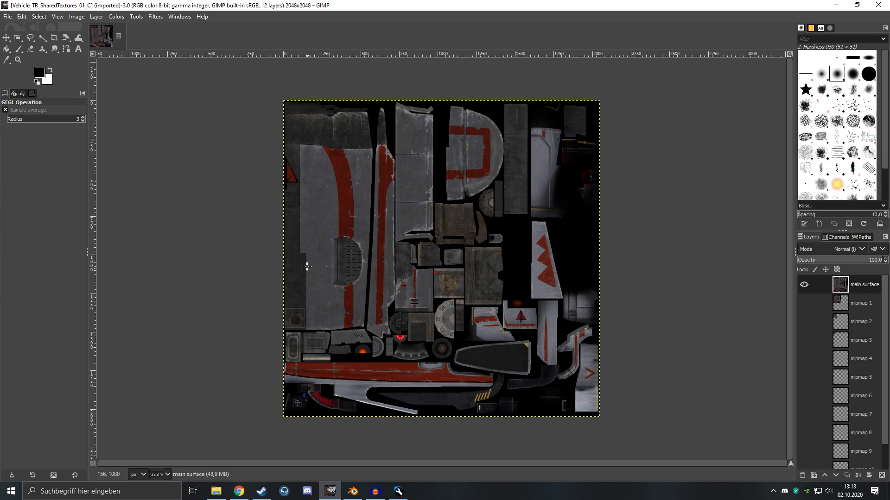
{"action": "left_click", "coordinate": [118, 36]}
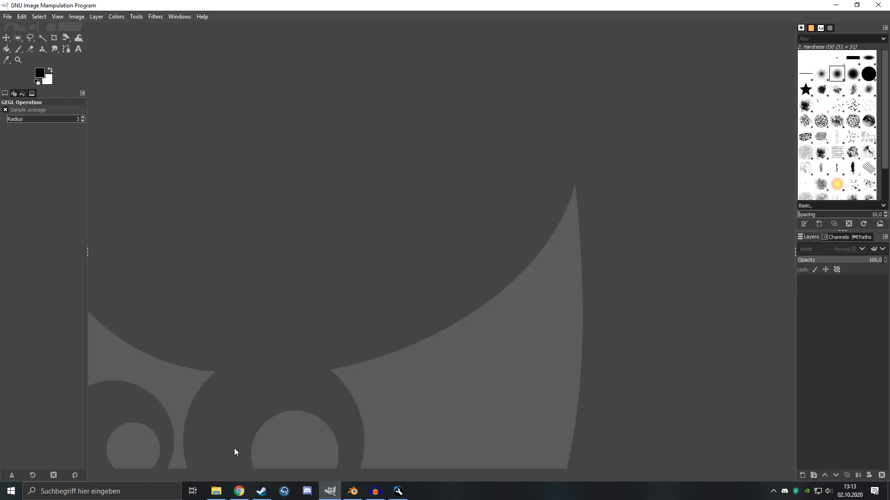
- Switch to File Explorer and examine the DS, N, C and S variants of the Vehicle_TR_SharedTextures_01 files
{"action": "left_click", "coordinate": [216, 491]}
{"action": "left_click", "coordinate": [347, 121]}
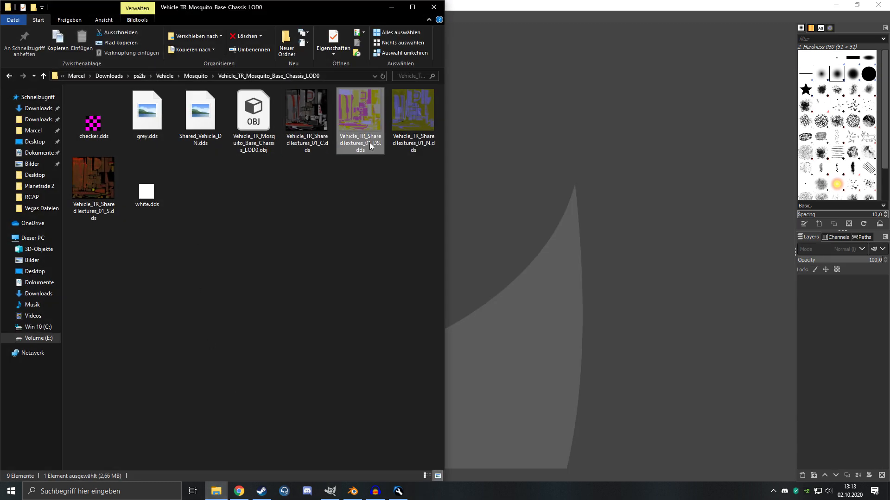
{"action": "left_click_drag", "start_coordinate": [357, 139], "coordinate": [363, 78]}
{"action": "left_click", "coordinate": [362, 171]}
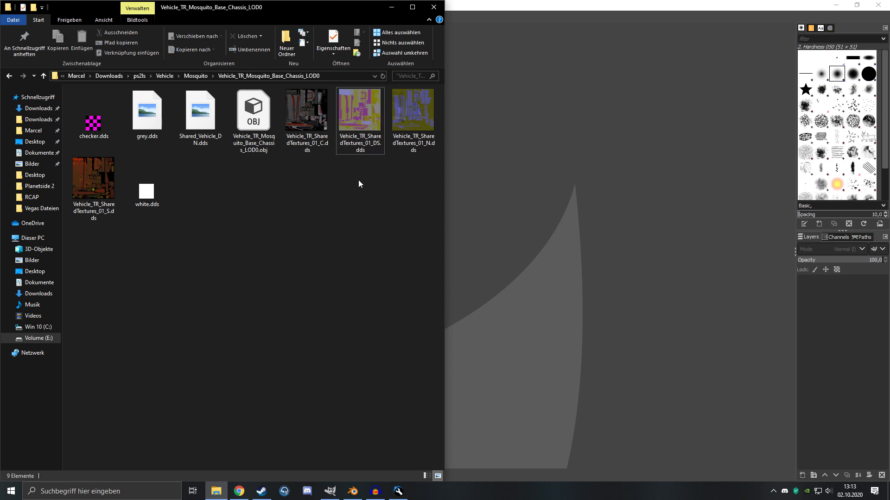
{"action": "left_click", "coordinate": [407, 139]}
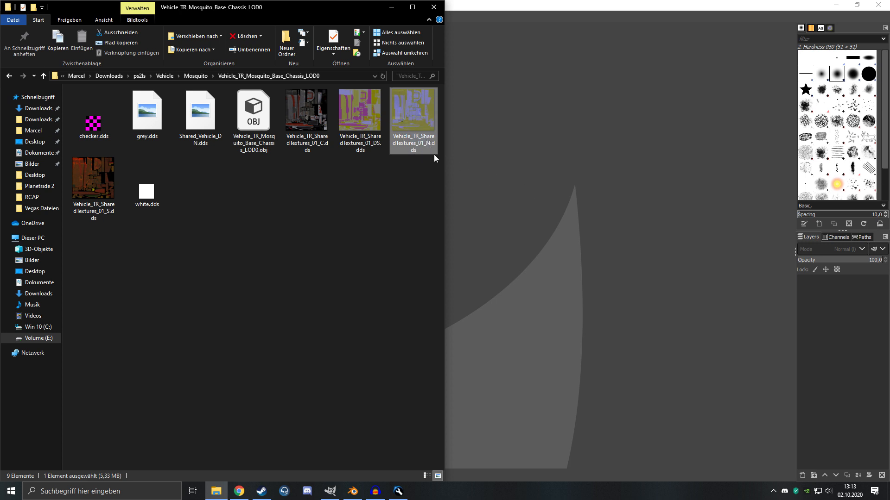
{"action": "left_click", "coordinate": [323, 148]}
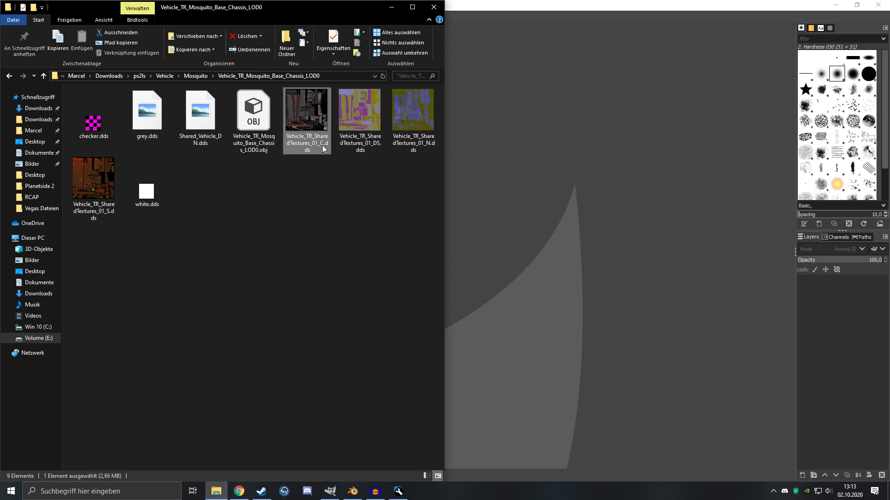
{"action": "left_click", "coordinate": [108, 218]}
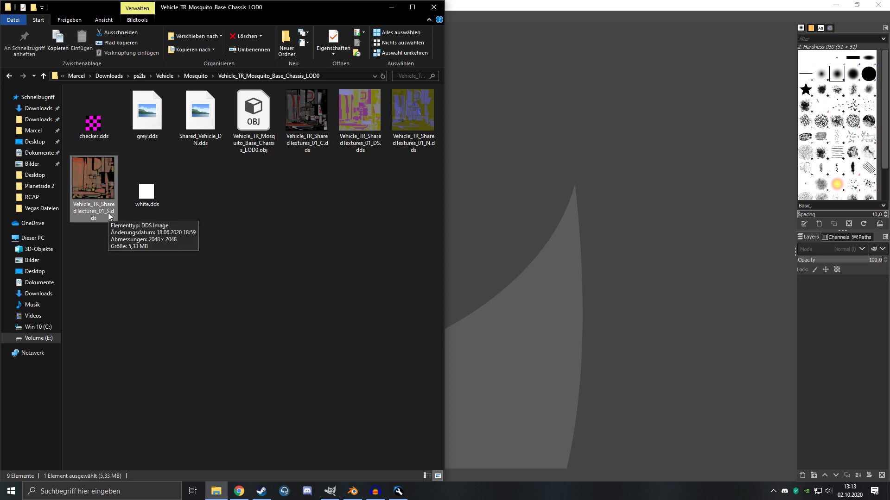
{"action": "left_click", "coordinate": [135, 255]}
- Load Vehicle_TR_SharedTextures_01_N.dds into GIMP, start an image export, cancel it and close the image
{"action": "left_click_drag", "start_coordinate": [413, 115], "coordinate": [562, 182]}
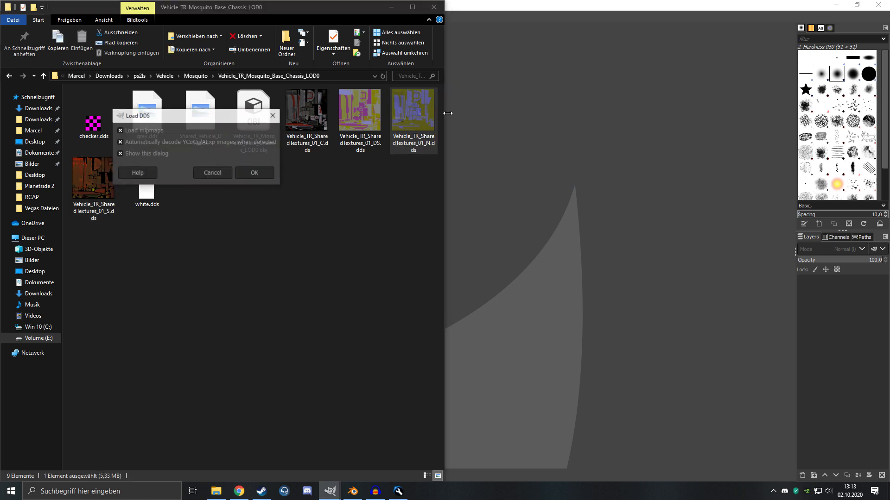
{"action": "key", "text": "Return"}
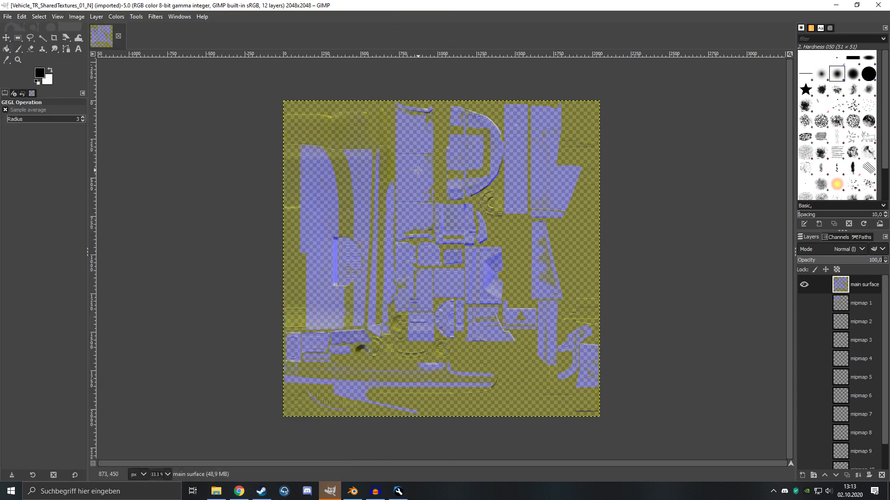
{"action": "key", "text": "ctrl+shift+e"}
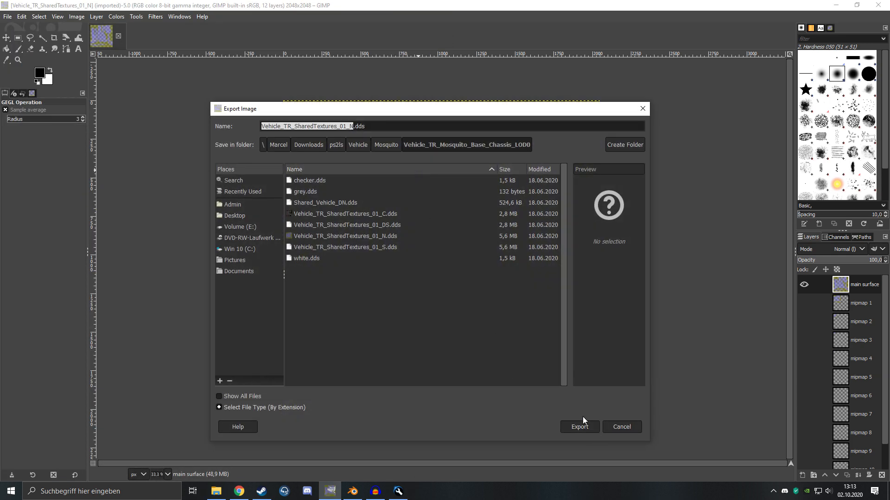
{"action": "left_click", "coordinate": [621, 426]}
{"action": "key", "text": "ctrl+w"}
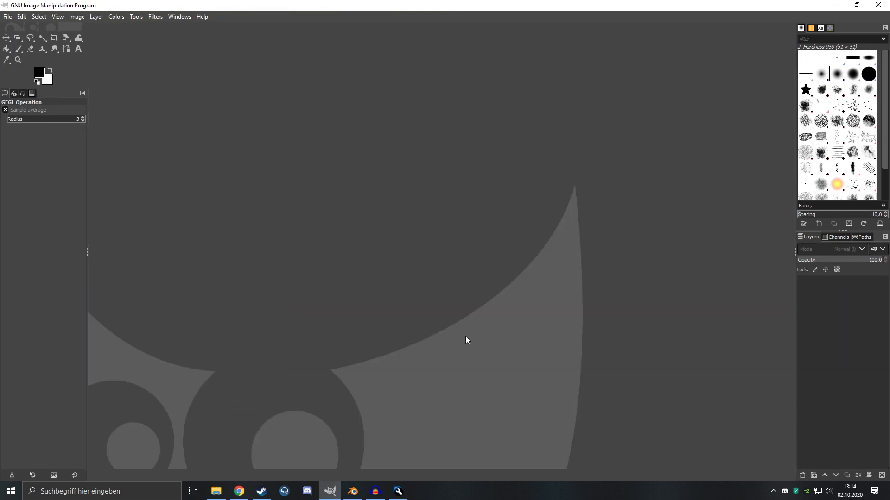
- Bring Blender back up and open the Photoshop folder inside the Mosquito folder in File Explorer over it
{"action": "left_click", "coordinate": [216, 491]}
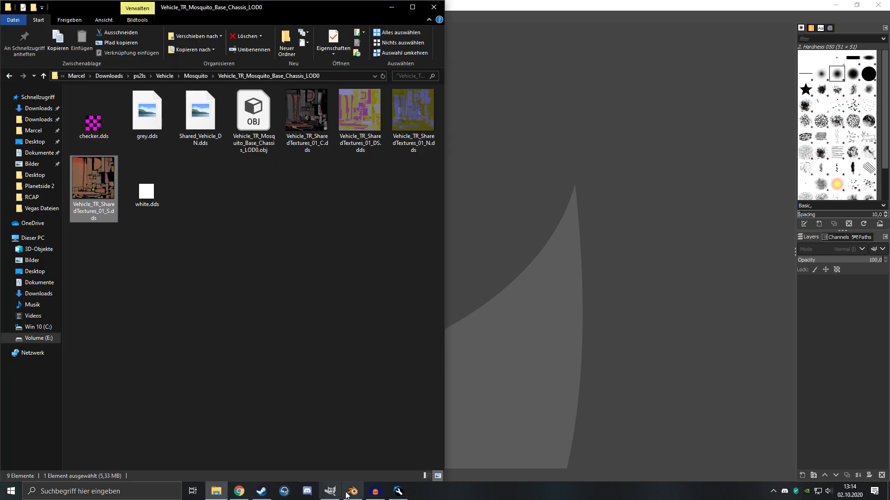
{"action": "left_click", "coordinate": [352, 491]}
{"action": "middle_click_drag", "start_coordinate": [388, 223], "coordinate": [449, 180]}
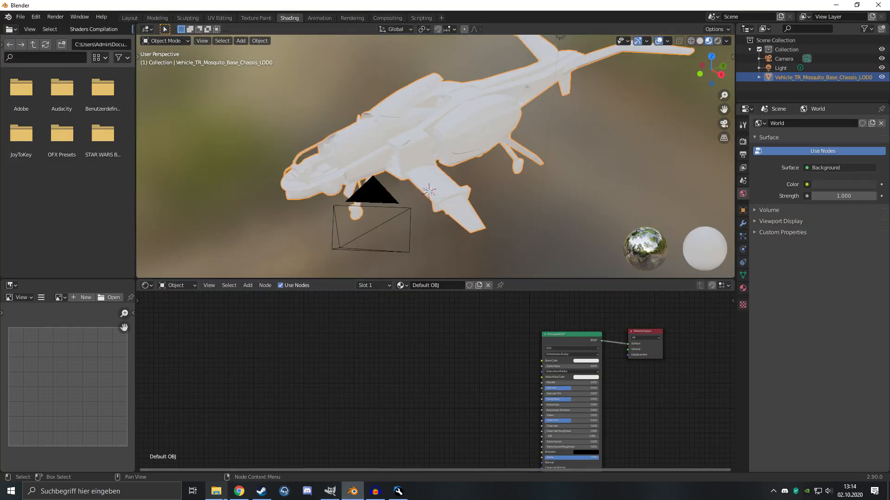
{"action": "left_click", "coordinate": [221, 491]}
{"action": "left_click", "coordinate": [257, 289]}
{"action": "key", "text": "alt+Left"}
{"action": "double_click", "coordinate": [124, 102]}
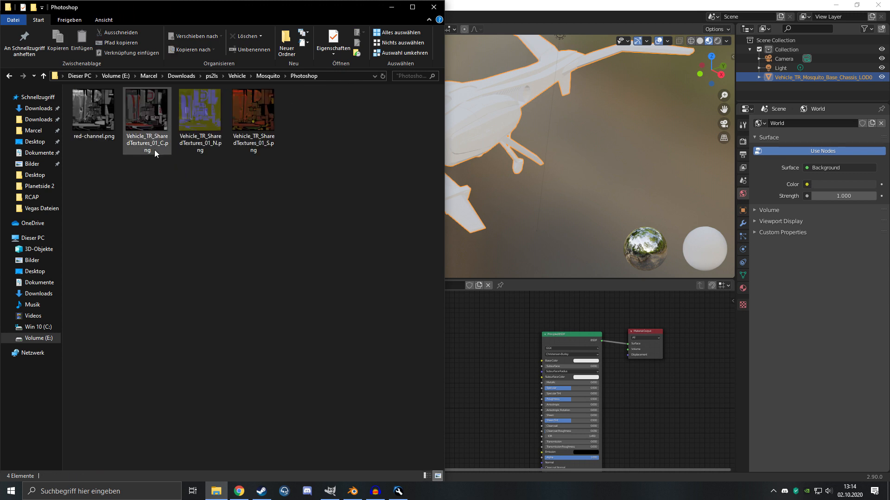
- Add Vehicle_TR_SharedTextures_01_C.png to the Blender material as an image texture and connect its Color to the Principled BSDF's Base Color
{"action": "left_click_drag", "start_coordinate": [216, 196], "coordinate": [436, 347]}
{"action": "left_click", "coordinate": [448, 332]}
{"action": "scroll", "coordinate": [502, 351], "scroll_direction": "up", "scroll_amount": 4}
{"action": "middle_click_drag", "start_coordinate": [476, 361], "coordinate": [437, 382]}
{"action": "scroll", "coordinate": [438, 382], "scroll_direction": "up", "scroll_amount": 2}
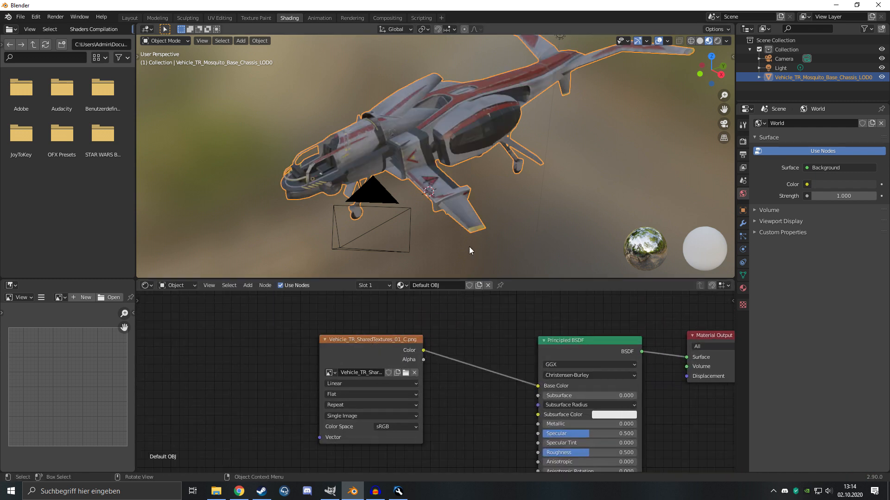
- Switch the 3D viewport to Rendered shading and inspect the color texture on the Mosquito from several sides
{"action": "middle_click_drag", "start_coordinate": [469, 246], "coordinate": [460, 213]}
{"action": "scroll", "coordinate": [460, 213], "scroll_direction": "up", "scroll_amount": 5}
{"action": "mouse_move", "coordinate": [438, 148]}
{"action": "middle_mouse_down"}
{"action": "mouse_move", "coordinate": [473, 185]}
{"action": "mouse_move", "coordinate": [458, 113]}
{"action": "mouse_move", "coordinate": [476, 162]}
{"action": "mouse_move", "coordinate": [469, 130]}
{"action": "mouse_move", "coordinate": [424, 166]}
{"action": "mouse_move", "coordinate": [533, 106]}
{"action": "mouse_move", "coordinate": [513, 93]}
{"action": "mouse_move", "coordinate": [697, 38]}
{"action": "middle_mouse_up"}
{"action": "left_click", "coordinate": [716, 42]}
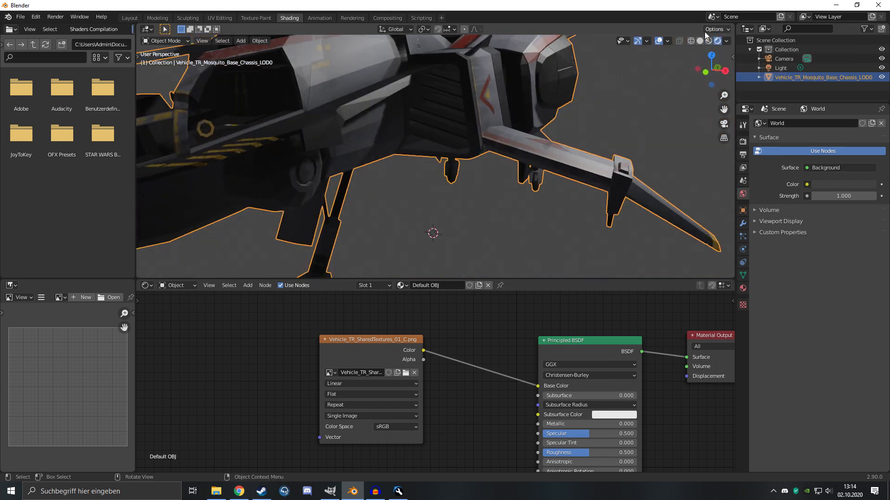
{"action": "mouse_move", "coordinate": [515, 85]}
{"action": "middle_mouse_down"}
{"action": "mouse_move", "coordinate": [489, 105]}
{"action": "mouse_move", "coordinate": [466, 168]}
{"action": "mouse_move", "coordinate": [477, 192]}
{"action": "mouse_move", "coordinate": [444, 150]}
{"action": "mouse_move", "coordinate": [396, 179]}
{"action": "mouse_move", "coordinate": [418, 147]}
{"action": "mouse_move", "coordinate": [307, 167]}
{"action": "mouse_move", "coordinate": [290, 153]}
{"action": "mouse_move", "coordinate": [317, 141]}
{"action": "middle_mouse_up"}
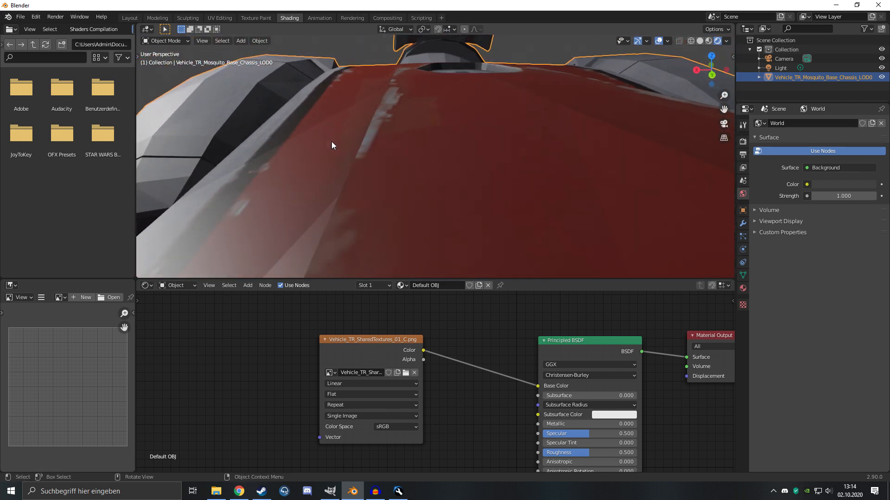
{"action": "middle_click_drag", "start_coordinate": [382, 140], "coordinate": [432, 171]}
{"action": "scroll", "coordinate": [390, 93], "scroll_direction": "down", "scroll_amount": 2}
{"action": "scroll", "coordinate": [390, 93], "scroll_direction": "up", "scroll_amount": 2}
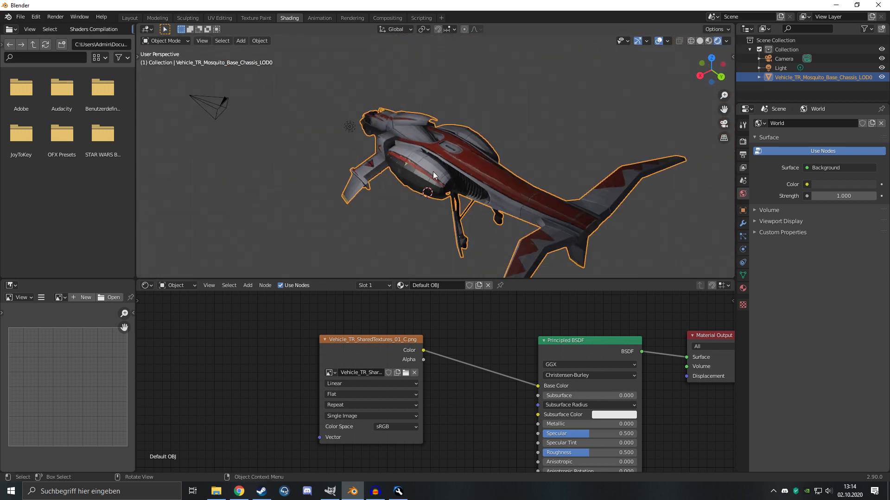
- Add Vehicle_TR_SharedTextures_01_N.png from the Photoshop folder to the material as an image texture node below the color texture
{"action": "scroll", "coordinate": [259, 408], "scroll_direction": "down", "scroll_amount": 4}
{"action": "scroll", "coordinate": [294, 407], "scroll_direction": "up", "scroll_amount": 2}
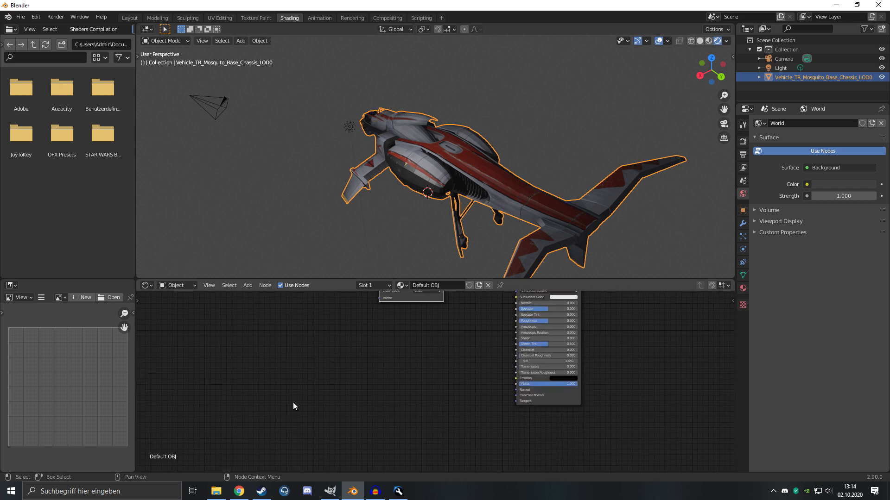
{"action": "scroll", "coordinate": [413, 154], "scroll_direction": "up", "scroll_amount": 3}
{"action": "middle_click_drag", "start_coordinate": [413, 153], "coordinate": [371, 138]}
{"action": "scroll", "coordinate": [387, 149], "scroll_direction": "up", "scroll_amount": 1}
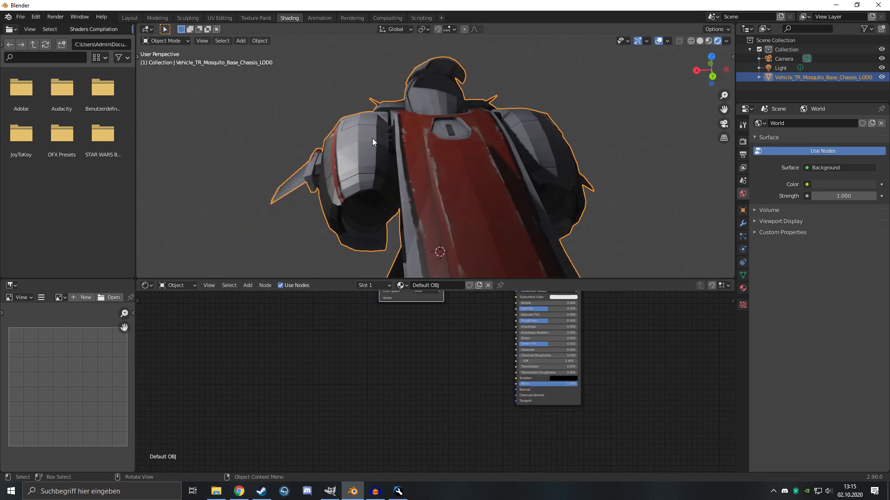
{"action": "key", "text": "alt+Tab"}
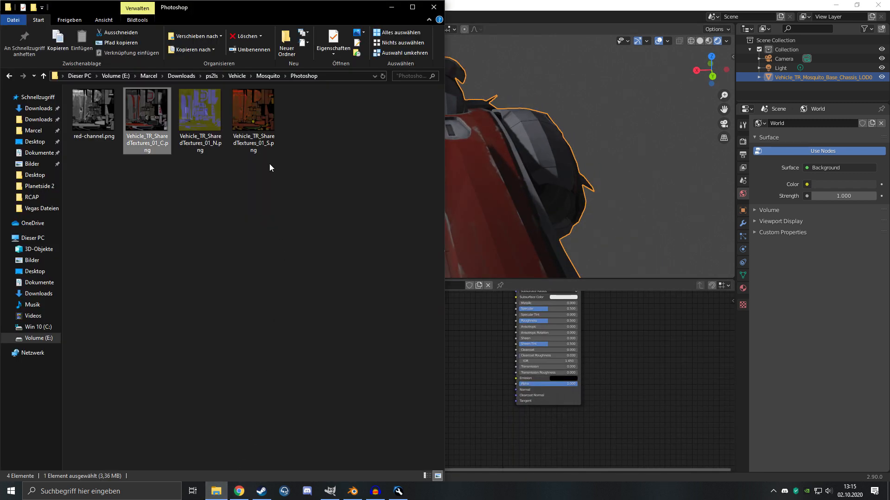
{"action": "left_click", "coordinate": [197, 132]}
{"action": "left_click_drag", "start_coordinate": [406, 283], "coordinate": [497, 360]}
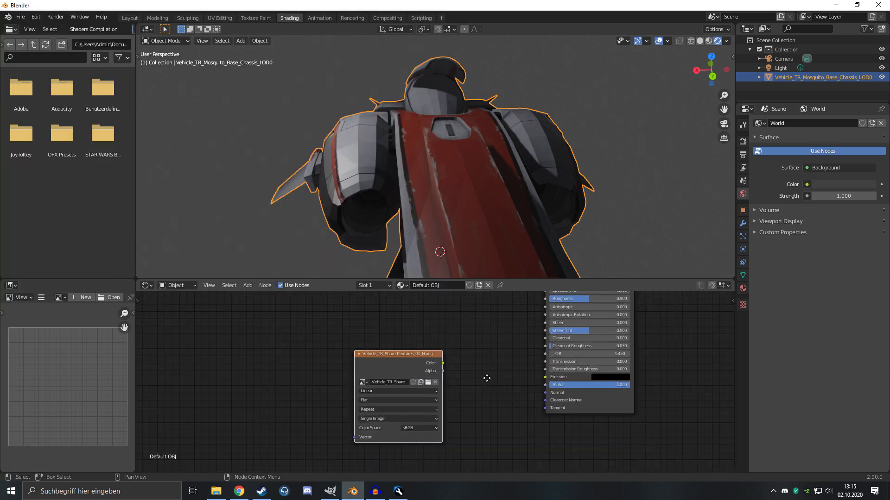
{"action": "left_click_drag", "start_coordinate": [369, 368], "coordinate": [343, 374]}
- Examine the Mosquito's mesh wireframe in Edit Mode, return to Object Mode and examine the surface shading on the rear fuselage
{"action": "middle_click_drag", "start_coordinate": [426, 259], "coordinate": [419, 182]}
{"action": "scroll", "coordinate": [419, 182], "scroll_direction": "up", "scroll_amount": 3}
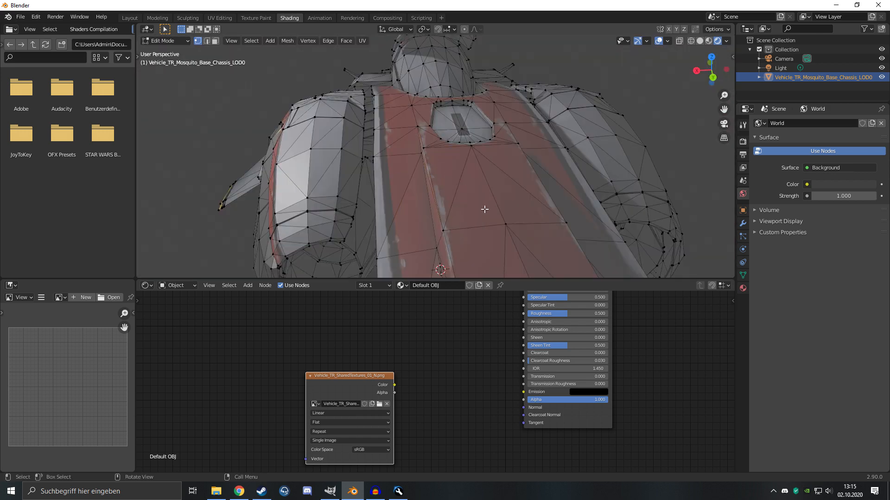
{"action": "middle_click_drag", "start_coordinate": [492, 223], "coordinate": [363, 149]}
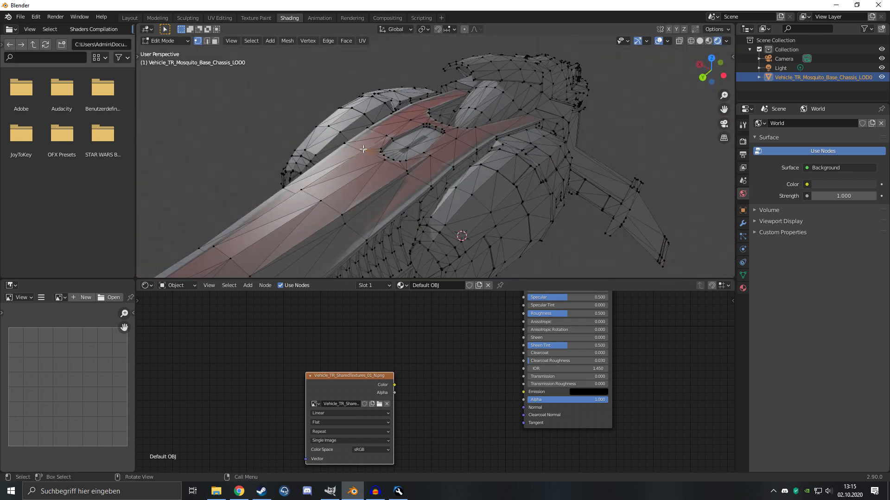
{"action": "middle_click_drag", "start_coordinate": [367, 183], "coordinate": [380, 243]}
{"action": "key", "text": "Tab"}
{"action": "scroll", "coordinate": [401, 175], "scroll_direction": "up", "scroll_amount": 3}
{"action": "left_click_drag", "start_coordinate": [361, 375], "coordinate": [353, 371]}
{"action": "scroll", "coordinate": [414, 156], "scroll_direction": "down", "scroll_amount": 3}
{"action": "mouse_move", "coordinate": [414, 155]}
{"action": "middle_mouse_down"}
{"action": "mouse_move", "coordinate": [421, 190]}
{"action": "mouse_move", "coordinate": [406, 158]}
{"action": "middle_mouse_up"}
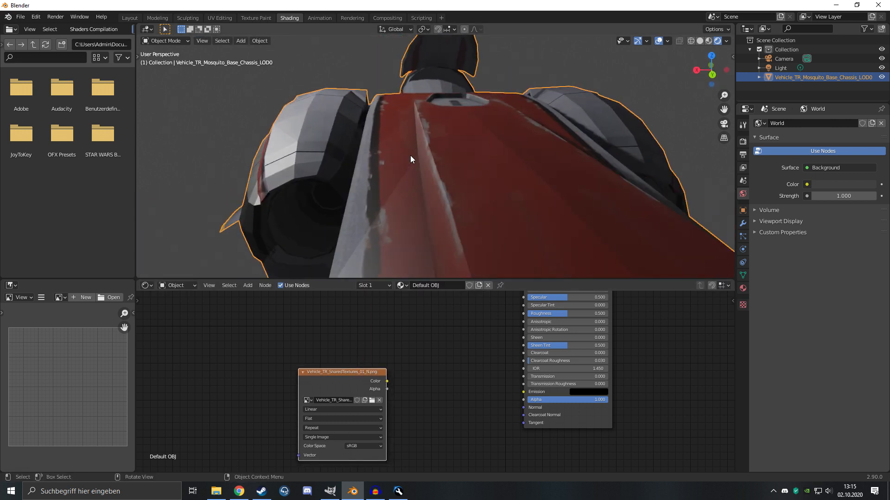
{"action": "scroll", "coordinate": [406, 158], "scroll_direction": "up", "scroll_amount": 3}
{"action": "scroll", "coordinate": [424, 134], "scroll_direction": "down", "scroll_amount": 3}
{"action": "scroll", "coordinate": [408, 369], "scroll_direction": "up", "scroll_amount": 2}
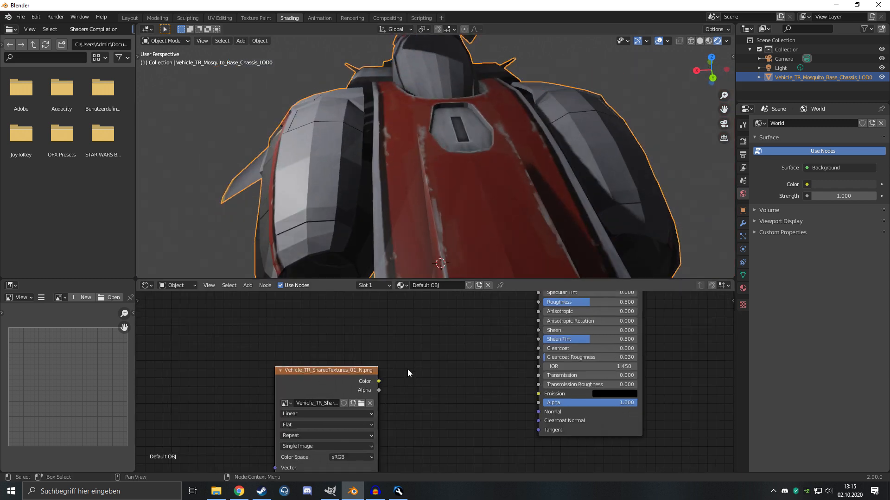
- Set the _N texture's color space to Non-Color and route its Color through a new Normal Map node into the Principled BSDF's Normal
{"action": "left_click", "coordinate": [337, 438]}
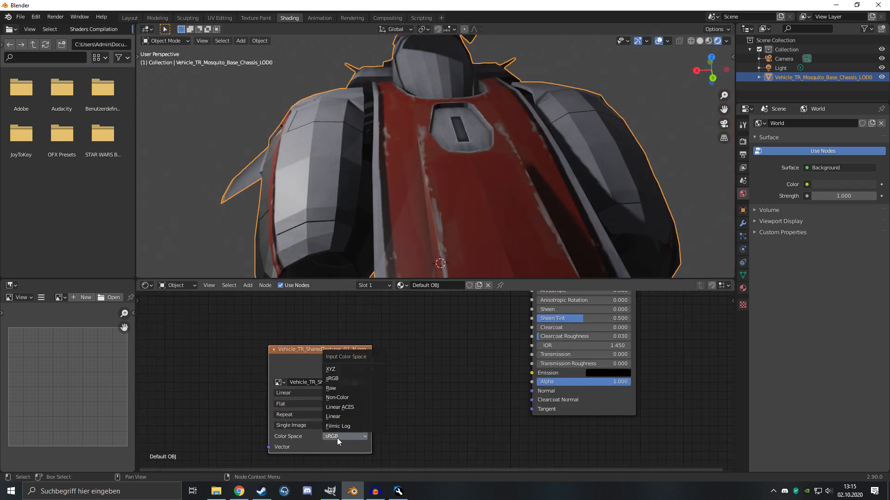
{"action": "left_click", "coordinate": [343, 406]}
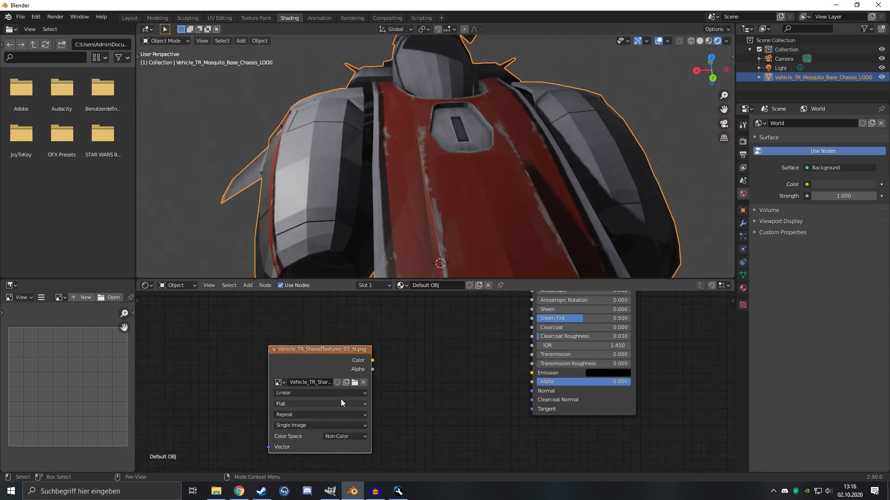
{"action": "key", "text": "shift+a"}
{"action": "left_click", "coordinate": [407, 382]}
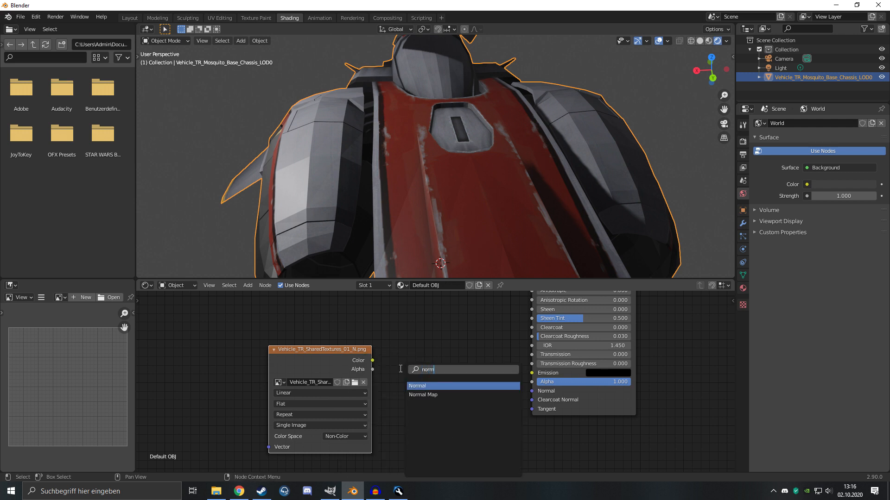
{"action": "left_click", "coordinate": [452, 397]}
{"action": "left_click", "coordinate": [400, 361]}
{"action": "left_click_drag", "start_coordinate": [372, 361], "coordinate": [415, 351]}
{"action": "left_click_drag", "start_coordinate": [535, 392], "coordinate": [534, 392]}
- Set the Normal Map strength to 0.400 and check the surface relief on the Mosquito's hull and engines
{"action": "middle_click_drag", "start_coordinate": [443, 212], "coordinate": [447, 196]}
{"action": "scroll", "coordinate": [436, 383], "scroll_direction": "up", "scroll_amount": 1}
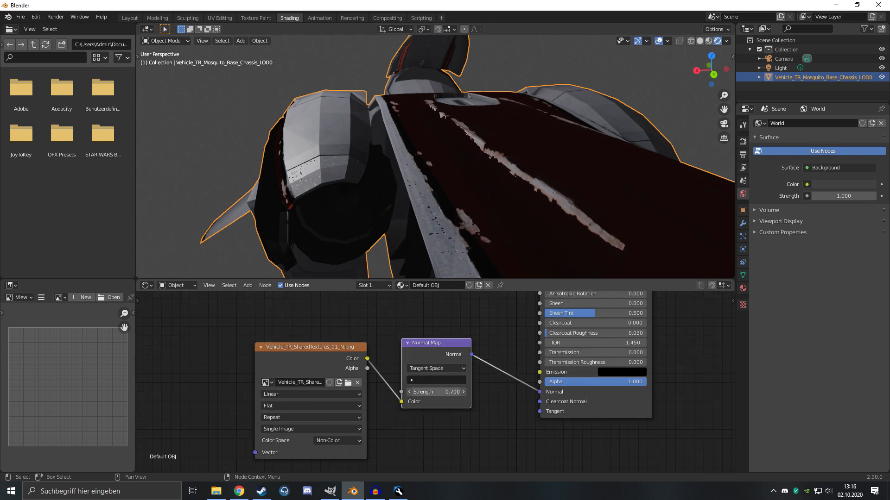
{"action": "left_click_drag", "start_coordinate": [434, 392], "coordinate": [416, 392]}
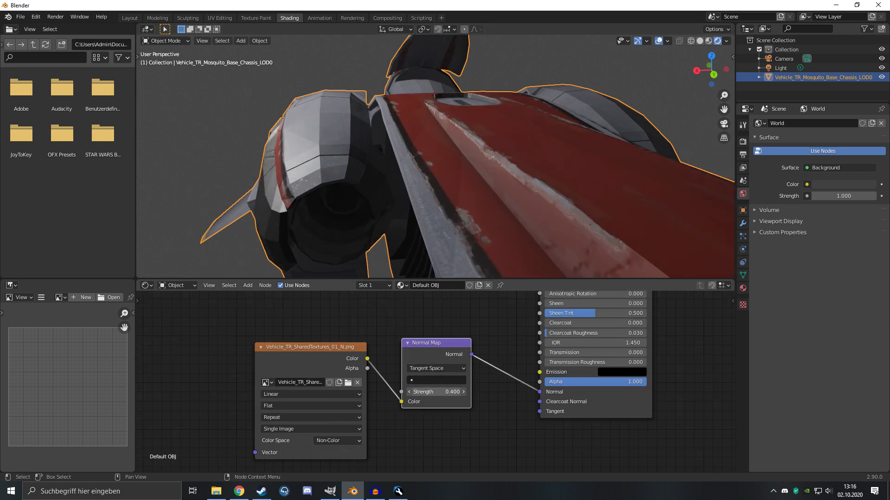
{"action": "middle_click_drag", "start_coordinate": [457, 250], "coordinate": [612, 143]}
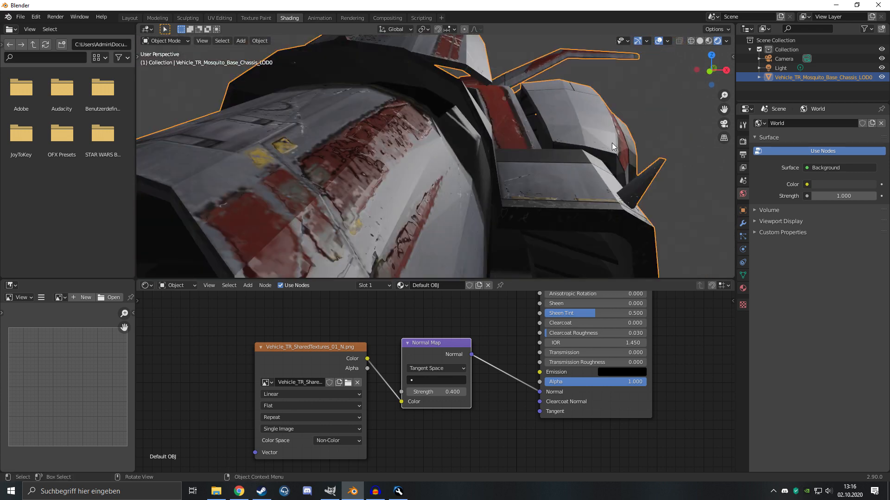
{"action": "middle_click_drag", "start_coordinate": [559, 155], "coordinate": [491, 163]}
{"action": "scroll", "coordinate": [491, 163], "scroll_direction": "down", "scroll_amount": 5}
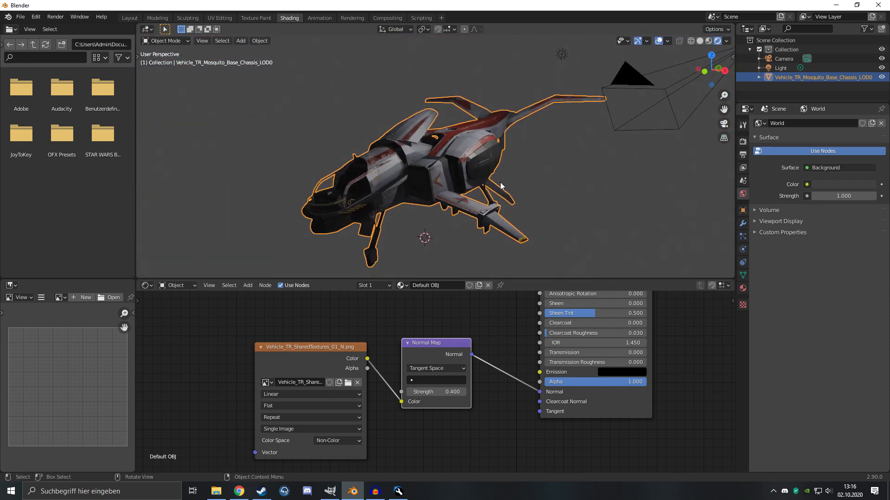
{"action": "scroll", "coordinate": [539, 319], "scroll_direction": "down", "scroll_amount": 2}
{"action": "scroll", "coordinate": [509, 259], "scroll_direction": "up", "scroll_amount": 5}
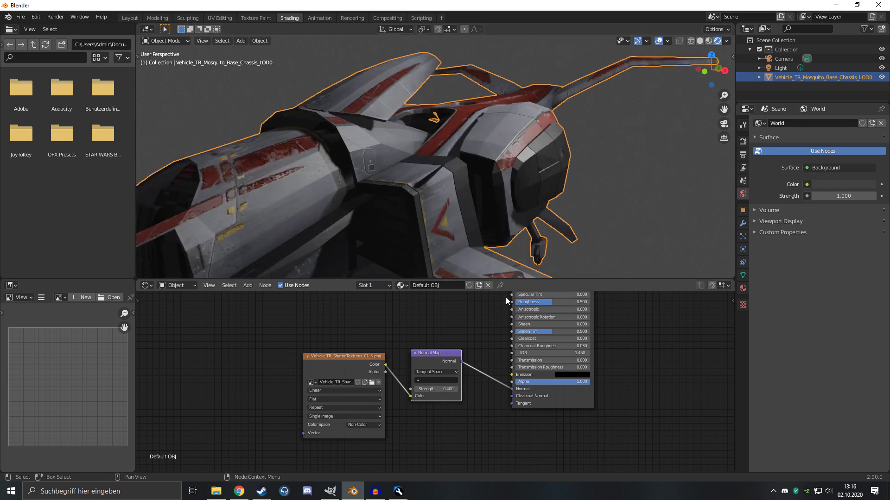
- Compare the shading with the Normal Map disconnected and reconnected, and deselect the Mosquito to view it without its outline
{"action": "left_click_drag", "start_coordinate": [511, 389], "coordinate": [497, 386]}
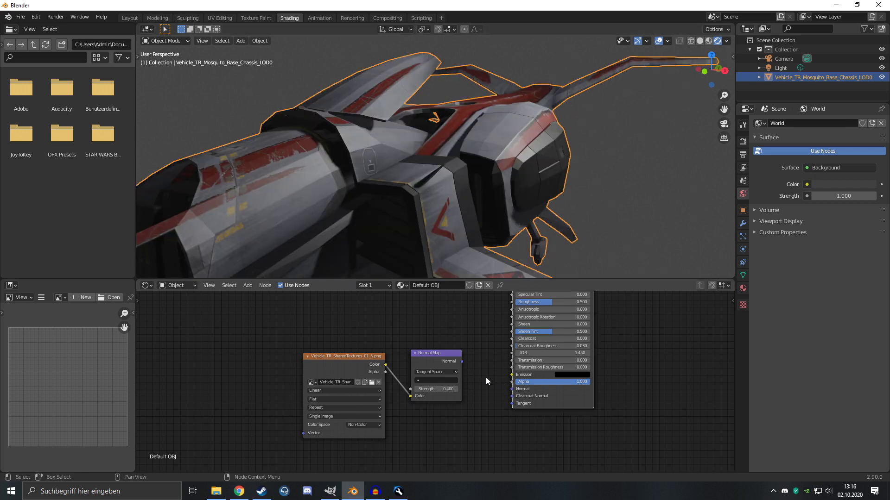
{"action": "scroll", "coordinate": [504, 224], "scroll_direction": "down", "scroll_amount": 3}
{"action": "middle_click_drag", "start_coordinate": [504, 224], "coordinate": [500, 217]}
{"action": "left_click", "coordinate": [454, 255]}
{"action": "middle_click_drag", "start_coordinate": [455, 255], "coordinate": [452, 192]}
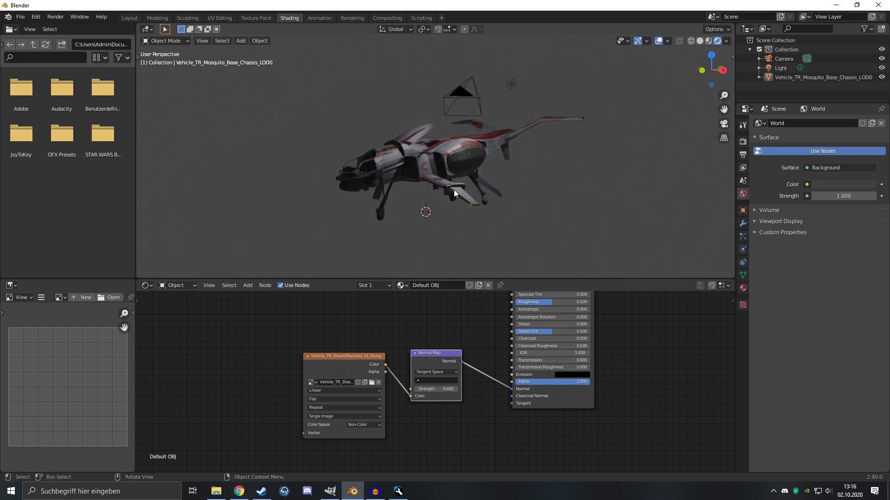
{"action": "middle_click_drag", "start_coordinate": [454, 190], "coordinate": [412, 182]}
{"action": "scroll", "coordinate": [448, 187], "scroll_direction": "up", "scroll_amount": 4}
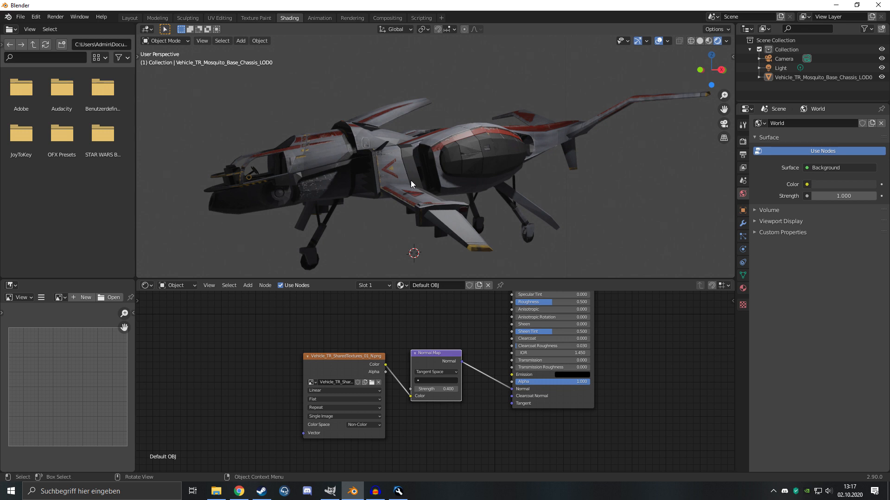
- Add Vehicle_TR_SharedTextures_01_S.png from the Photoshop folder to the material as another image texture node
{"action": "left_click", "coordinate": [216, 491]}
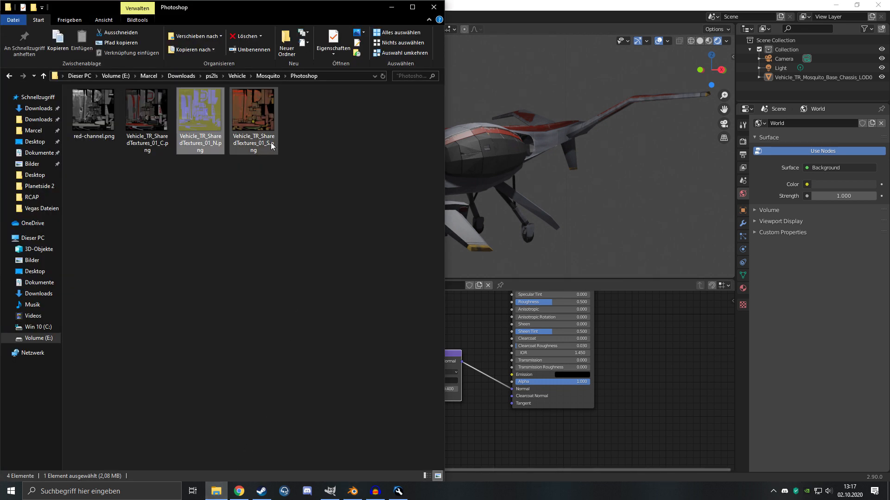
{"action": "left_click", "coordinate": [254, 136]}
{"action": "left_click_drag", "start_coordinate": [630, 358], "coordinate": [254, 295]}
{"action": "middle_click_drag", "start_coordinate": [260, 405], "coordinate": [259, 418]}
{"action": "scroll", "coordinate": [259, 418], "scroll_direction": "down", "scroll_amount": 3}
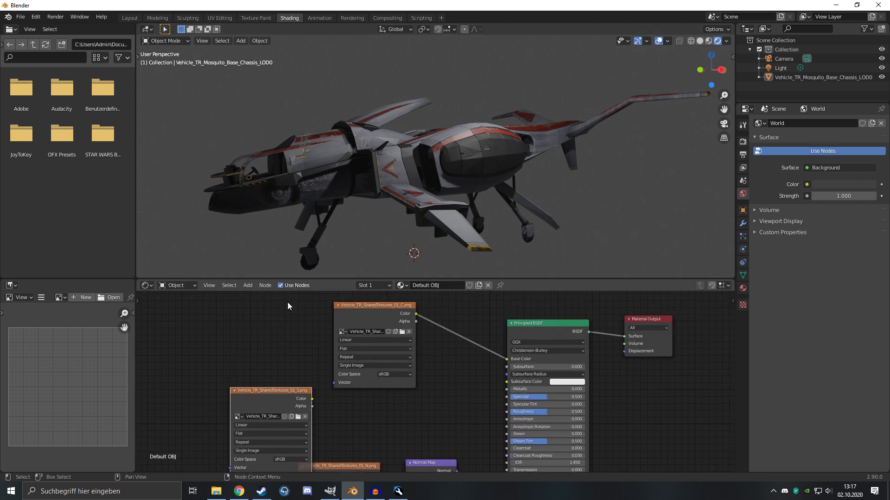
- Examine how light falls on the Mosquito's cockpit, wings and engine pod from several angles
{"action": "middle_click_drag", "start_coordinate": [288, 273], "coordinate": [450, 165]}
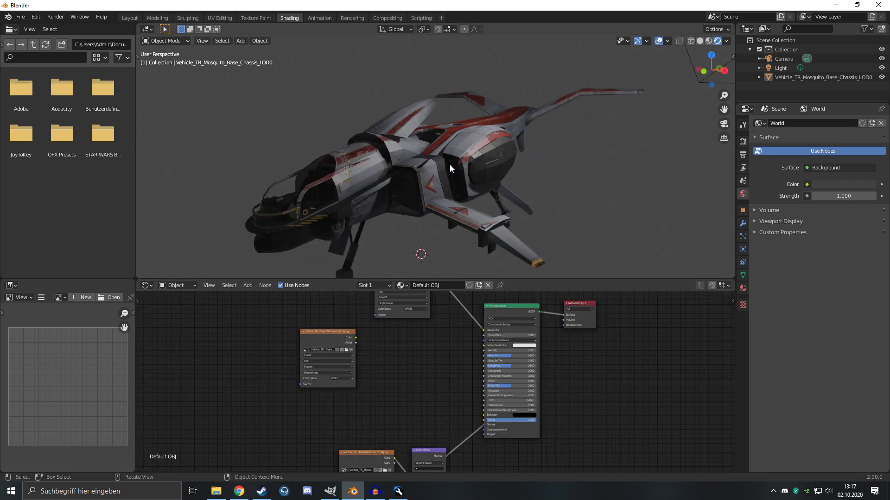
{"action": "mouse_move", "coordinate": [465, 216]}
{"action": "middle_mouse_down"}
{"action": "mouse_move", "coordinate": [440, 246]}
{"action": "mouse_move", "coordinate": [445, 269]}
{"action": "mouse_move", "coordinate": [446, 64]}
{"action": "mouse_move", "coordinate": [457, 247]}
{"action": "mouse_move", "coordinate": [460, 231]}
{"action": "middle_mouse_up"}
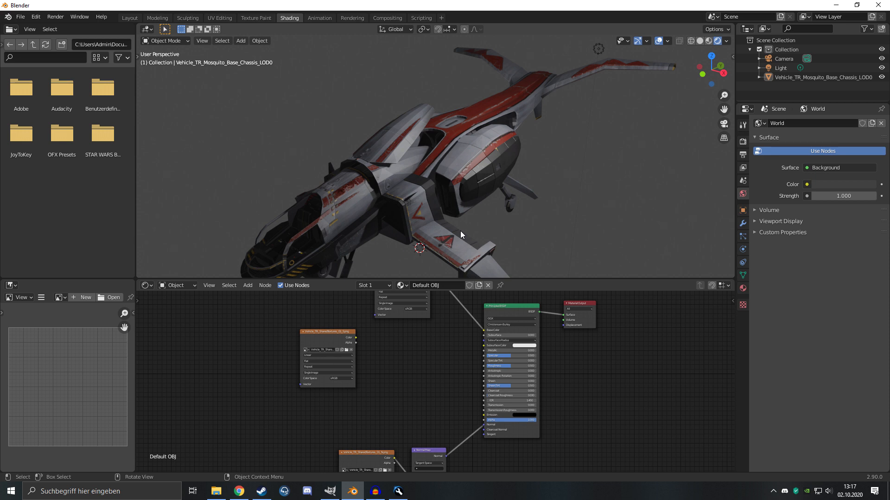
{"action": "scroll", "coordinate": [465, 369], "scroll_direction": "up", "scroll_amount": 3}
{"action": "middle_click_drag", "start_coordinate": [479, 227], "coordinate": [445, 204]}
{"action": "scroll", "coordinate": [445, 204], "scroll_direction": "up", "scroll_amount": 3}
{"action": "middle_click_drag", "start_coordinate": [387, 186], "coordinate": [496, 170]}
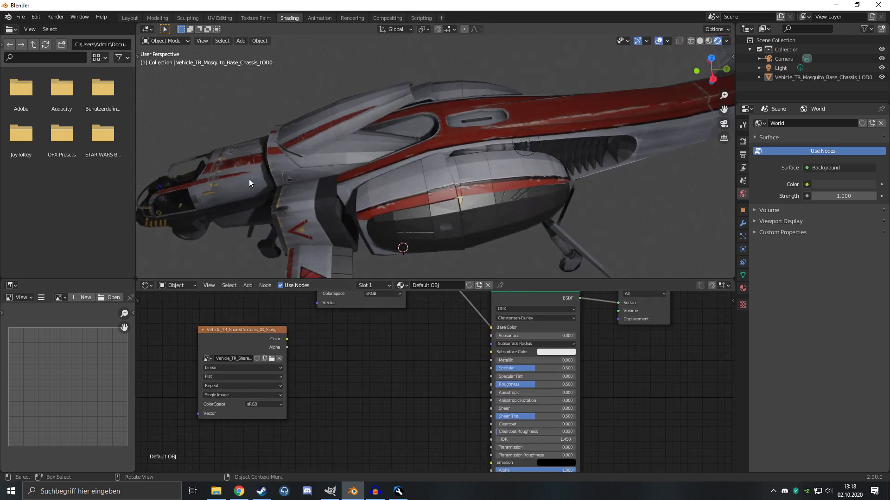
{"action": "middle_click_drag", "start_coordinate": [249, 179], "coordinate": [235, 162]}
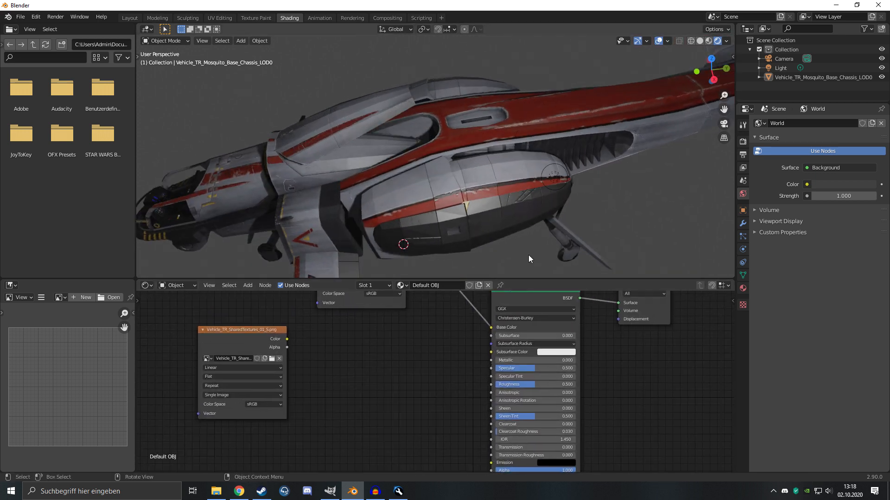
{"action": "scroll", "coordinate": [528, 255], "scroll_direction": "up", "scroll_amount": 3}
{"action": "middle_click_drag", "start_coordinate": [523, 269], "coordinate": [485, 233]}
{"action": "scroll", "coordinate": [485, 233], "scroll_direction": "up", "scroll_amount": 3}
- Disconnect the color texture from the Principled BSDF and set its Base Color to black
{"action": "mouse_move", "coordinate": [552, 368]}
{"action": "left_mouse_down"}
{"action": "mouse_move", "coordinate": [523, 368]}
{"action": "mouse_move", "coordinate": [552, 368]}
{"action": "left_mouse_up"}
{"action": "scroll", "coordinate": [488, 348], "scroll_direction": "up", "scroll_amount": 2, "text": "shift"}
{"action": "left_click_drag", "start_coordinate": [474, 356], "coordinate": [477, 356]}
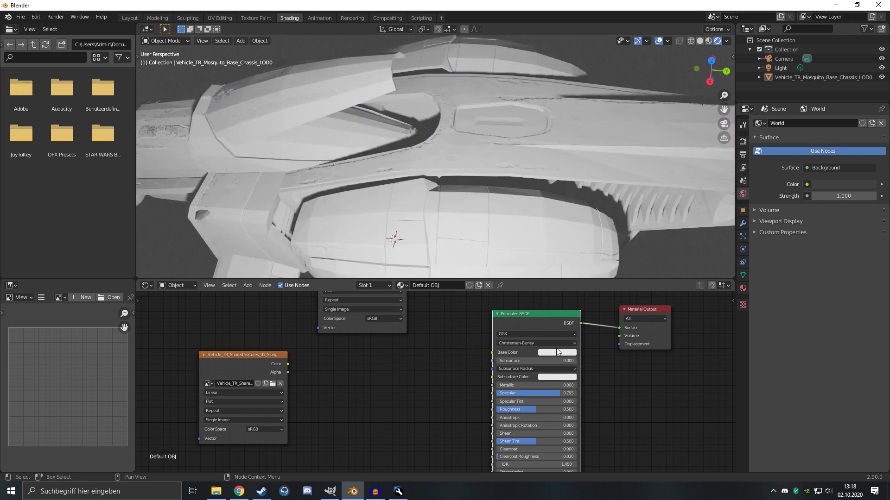
{"action": "left_click", "coordinate": [557, 352]}
{"action": "left_click_drag", "start_coordinate": [601, 286], "coordinate": [602, 301]}
{"action": "mouse_move", "coordinate": [508, 187]}
{"action": "middle_mouse_down"}
{"action": "mouse_move", "coordinate": [512, 209]}
{"action": "mouse_move", "coordinate": [614, 135]}
{"action": "mouse_move", "coordinate": [601, 161]}
{"action": "mouse_move", "coordinate": [572, 131]}
{"action": "middle_mouse_up"}
{"action": "key", "text": "BackSpace"}
- Set the Principled BSDF's Specular to 1.000 and check the highlights on the engine pod
{"action": "mouse_move", "coordinate": [507, 393]}
{"action": "left_mouse_down"}
{"action": "mouse_move", "coordinate": [524, 393]}
{"action": "mouse_move", "coordinate": [496, 393]}
{"action": "mouse_move", "coordinate": [576, 394]}
{"action": "left_mouse_up"}
{"action": "middle_click_drag", "start_coordinate": [503, 149], "coordinate": [412, 174]}
{"action": "scroll", "coordinate": [479, 177], "scroll_direction": "up", "scroll_amount": 4}
{"action": "scroll", "coordinate": [452, 171], "scroll_direction": "down", "scroll_amount": 3}
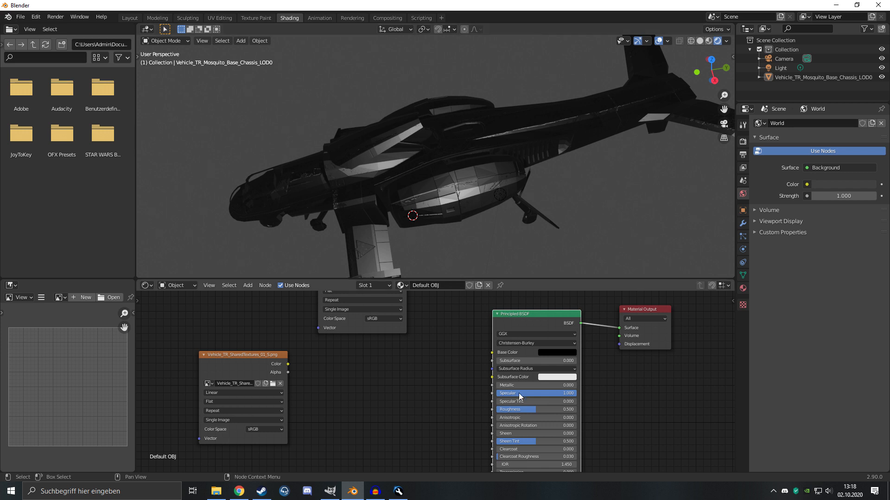
{"action": "mouse_move", "coordinate": [536, 392]}
{"action": "left_mouse_down"}
{"action": "mouse_move", "coordinate": [501, 393]}
{"action": "mouse_move", "coordinate": [574, 393]}
{"action": "left_mouse_up"}
{"action": "middle_click_drag", "start_coordinate": [491, 185], "coordinate": [521, 173]}
{"action": "scroll", "coordinate": [514, 165], "scroll_direction": "up", "scroll_amount": 4}
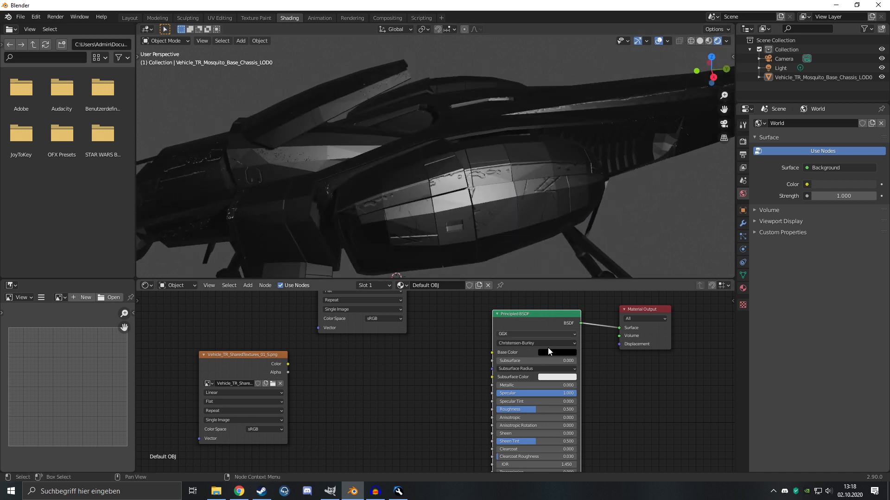
- Lower the Principled BSDF's Roughness and switch the 3D viewport to Material Preview to inspect the reflections up close
{"action": "left_click_drag", "start_coordinate": [534, 410], "coordinate": [501, 410]}
{"action": "mouse_move", "coordinate": [500, 209]}
{"action": "middle_mouse_down"}
{"action": "mouse_move", "coordinate": [560, 177]}
{"action": "mouse_move", "coordinate": [578, 181]}
{"action": "mouse_move", "coordinate": [585, 209]}
{"action": "mouse_move", "coordinate": [591, 185]}
{"action": "mouse_move", "coordinate": [598, 188]}
{"action": "mouse_move", "coordinate": [519, 185]}
{"action": "mouse_move", "coordinate": [546, 146]}
{"action": "middle_mouse_up"}
{"action": "left_click", "coordinate": [708, 40]}
{"action": "middle_click_drag", "start_coordinate": [477, 152], "coordinate": [479, 187]}
{"action": "scroll", "coordinate": [474, 180], "scroll_direction": "up", "scroll_amount": 4}
{"action": "scroll", "coordinate": [543, 158], "scroll_direction": "up", "scroll_amount": 2}
{"action": "scroll", "coordinate": [538, 160], "scroll_direction": "up", "scroll_amount": 1}
- Try different Roughness values on the Principled BSDF, finishing at 1.000 for a fully matte surface
{"action": "left_click_drag", "start_coordinate": [508, 414], "coordinate": [575, 414]}
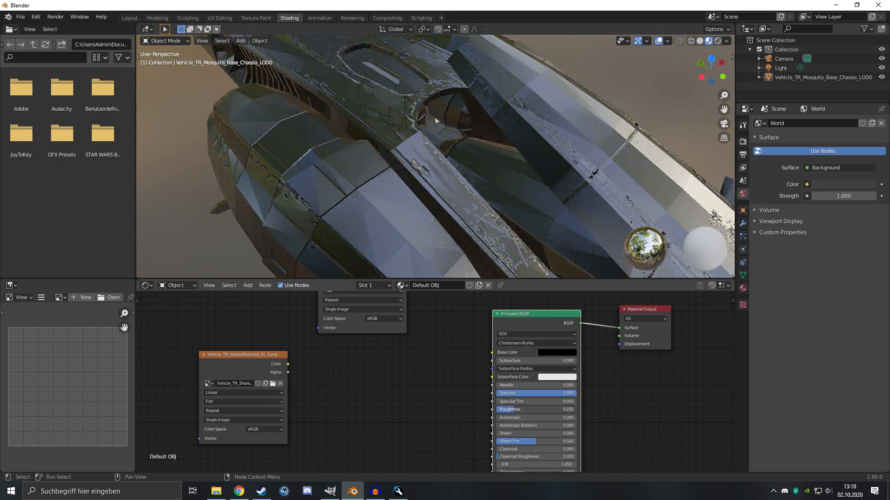
{"action": "middle_click_drag", "start_coordinate": [493, 183], "coordinate": [468, 171]}
{"action": "mouse_move", "coordinate": [547, 410]}
{"action": "left_mouse_down"}
{"action": "mouse_move", "coordinate": [491, 410]}
{"action": "mouse_move", "coordinate": [543, 410]}
{"action": "left_mouse_up"}
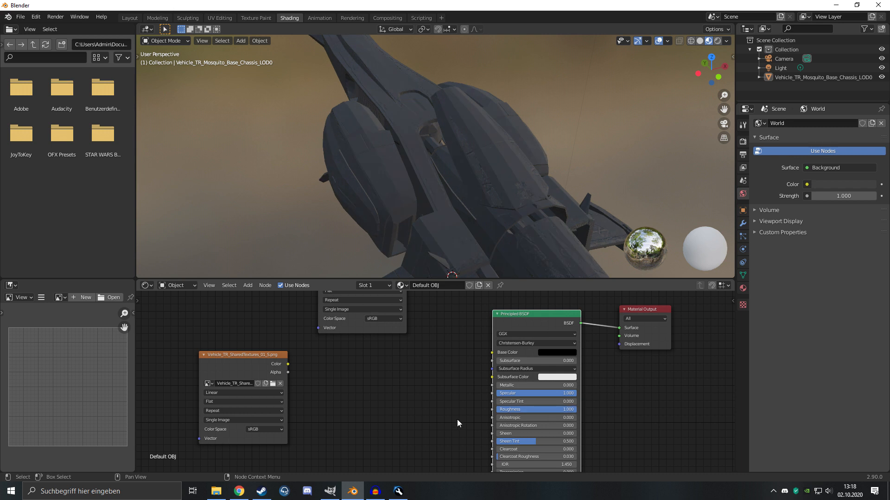
- Try out the brightness of the Principled BSDF's Emission color, ending at black, and view the Mosquito from the side
{"action": "middle_click_drag", "start_coordinate": [459, 426], "coordinate": [451, 355]}
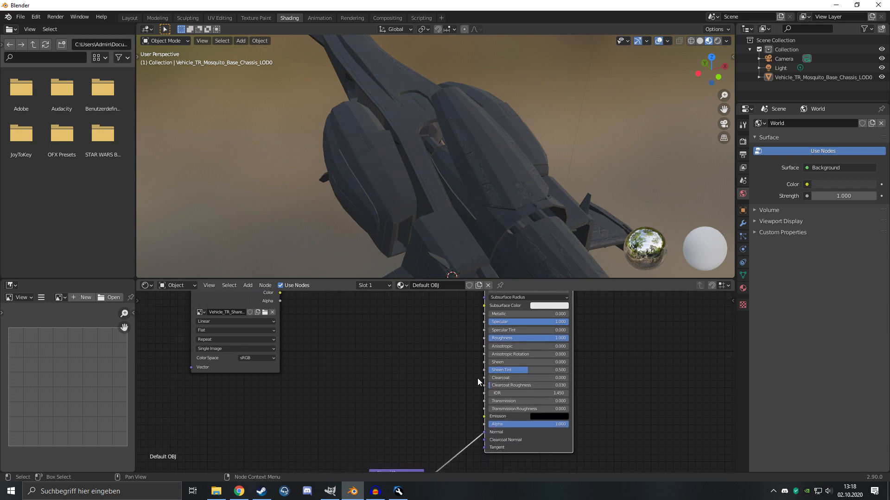
{"action": "left_click", "coordinate": [547, 416]}
{"action": "left_click_drag", "start_coordinate": [594, 340], "coordinate": [593, 365]}
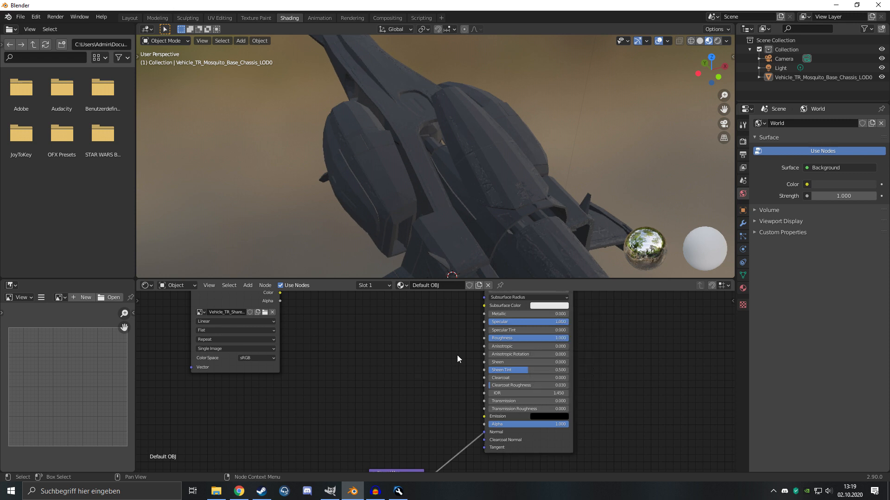
{"action": "middle_click_drag", "start_coordinate": [539, 227], "coordinate": [413, 217]}
{"action": "scroll", "coordinate": [380, 352], "scroll_direction": "down", "scroll_amount": 2}
- Reposition the Vehicle_TR_SharedTextures_01_S.png node in the free space between the color and normal texture nodes
{"action": "middle_click_drag", "start_coordinate": [379, 384], "coordinate": [442, 347]}
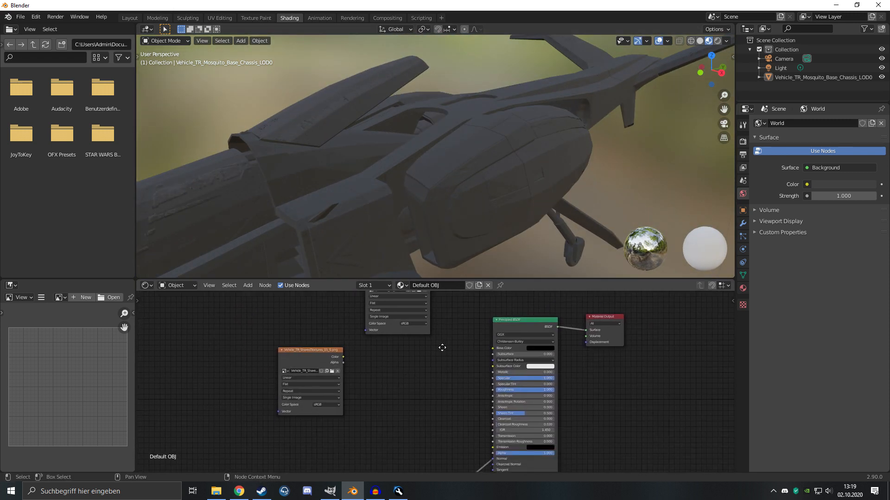
{"action": "left_click_drag", "start_coordinate": [323, 351], "coordinate": [327, 370]}
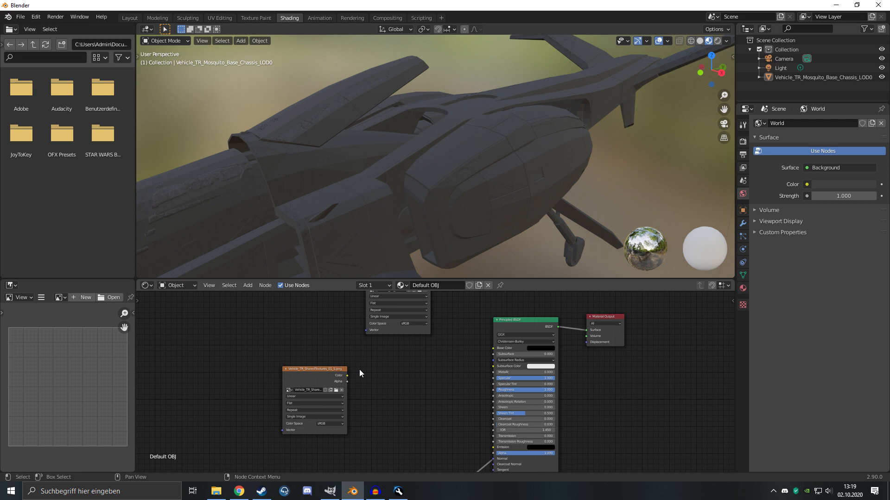
{"action": "left_click_drag", "start_coordinate": [332, 369], "coordinate": [317, 374]}
{"action": "middle_click_drag", "start_coordinate": [375, 389], "coordinate": [406, 367]}
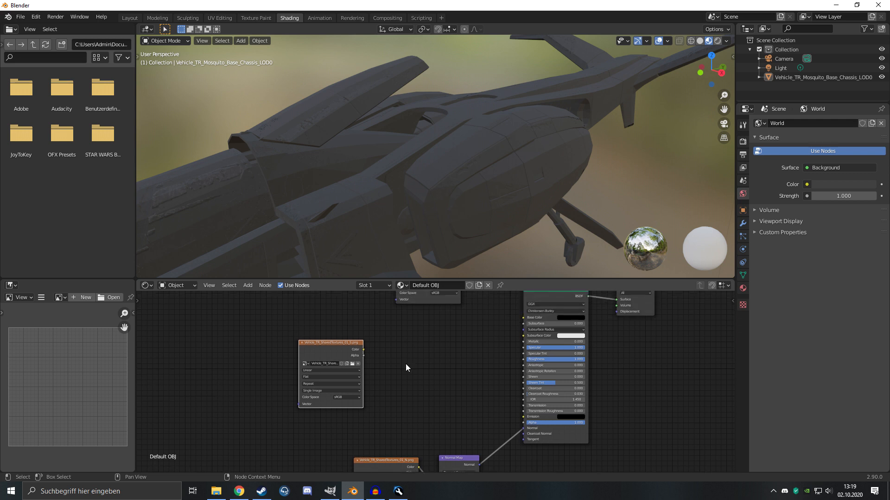
- Connect the specular texture's Color output to the Principled BSDF's Base Color, lower Specular to 0.077, and shift the texture node aside
{"action": "left_click_drag", "start_coordinate": [333, 343], "coordinate": [317, 345]}
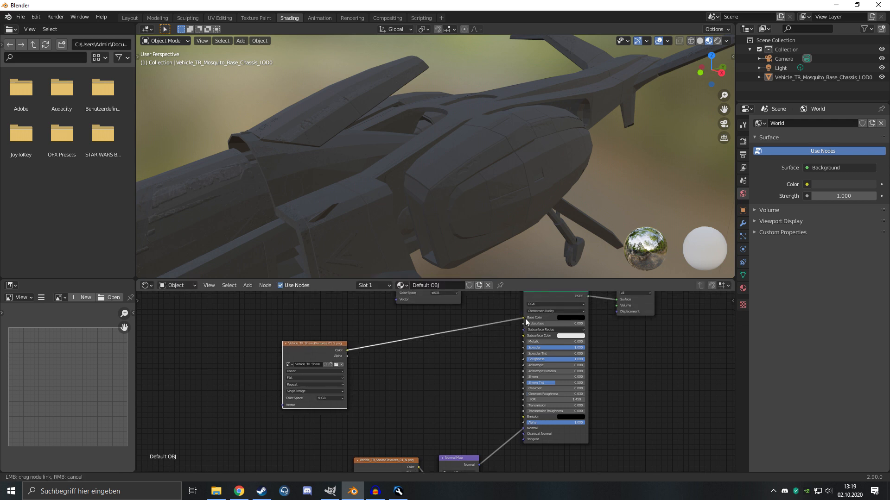
{"action": "left_click_drag", "start_coordinate": [524, 318], "coordinate": [524, 318]}
{"action": "mouse_move", "coordinate": [551, 348]}
{"action": "left_mouse_down"}
{"action": "mouse_move", "coordinate": [560, 366]}
{"action": "mouse_move", "coordinate": [549, 360]}
{"action": "left_mouse_up"}
{"action": "mouse_move", "coordinate": [463, 260]}
{"action": "middle_mouse_down"}
{"action": "mouse_move", "coordinate": [425, 219]}
{"action": "mouse_move", "coordinate": [452, 206]}
{"action": "mouse_move", "coordinate": [463, 272]}
{"action": "middle_mouse_up"}
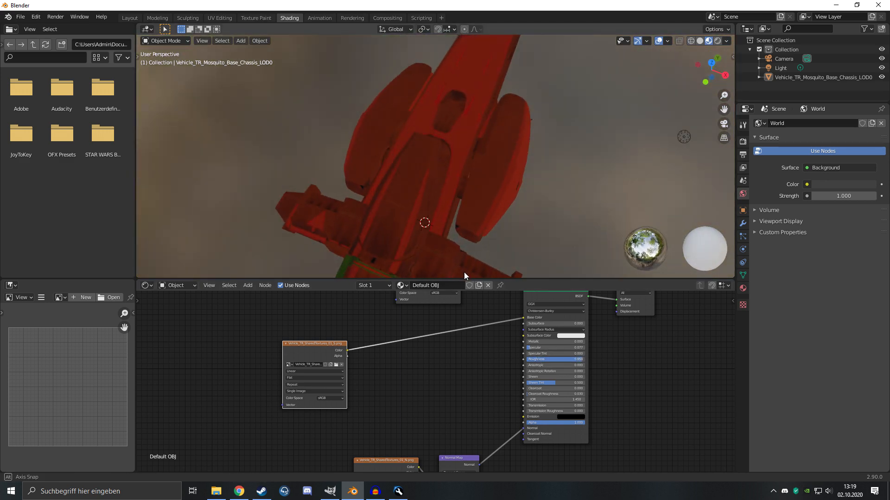
{"action": "left_click_drag", "start_coordinate": [306, 352], "coordinate": [293, 362]}
- Examine how the specular texture's colors are distributed over the Mosquito's engine pods, underside, nose and tail
{"action": "middle_click_drag", "start_coordinate": [297, 241], "coordinate": [400, 180]}
{"action": "middle_click_drag", "start_coordinate": [463, 102], "coordinate": [413, 160]}
{"action": "middle_click_drag", "start_coordinate": [371, 218], "coordinate": [434, 201]}
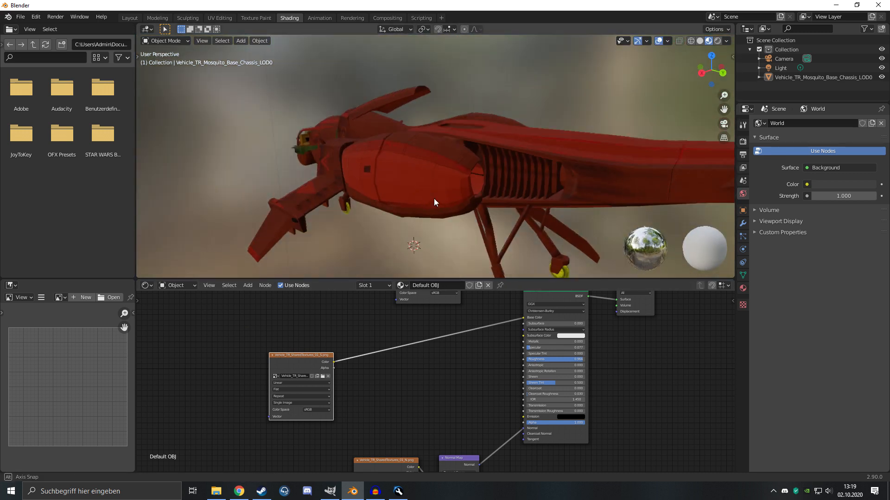
{"action": "scroll", "coordinate": [417, 195], "scroll_direction": "up", "scroll_amount": 4}
{"action": "middle_click_drag", "start_coordinate": [385, 187], "coordinate": [395, 172]}
{"action": "scroll", "coordinate": [360, 172], "scroll_direction": "up", "scroll_amount": 3}
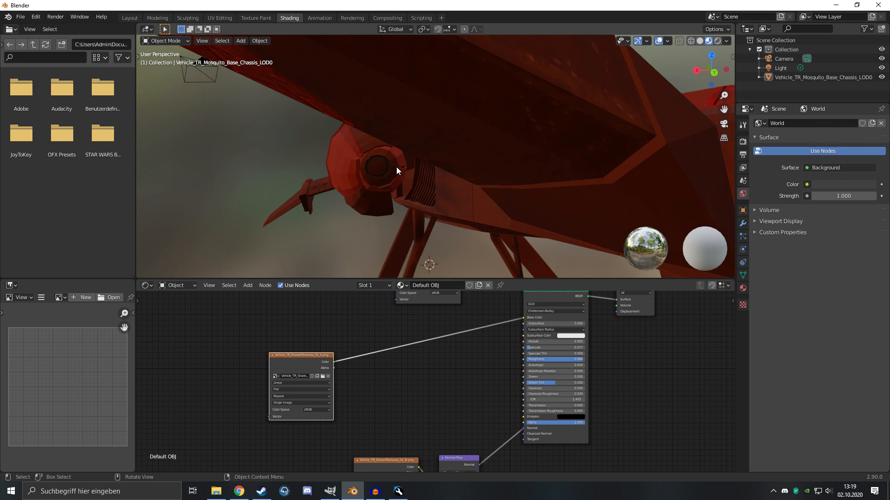
{"action": "middle_click_drag", "start_coordinate": [392, 166], "coordinate": [446, 211]}
{"action": "left_click", "coordinate": [446, 210]}
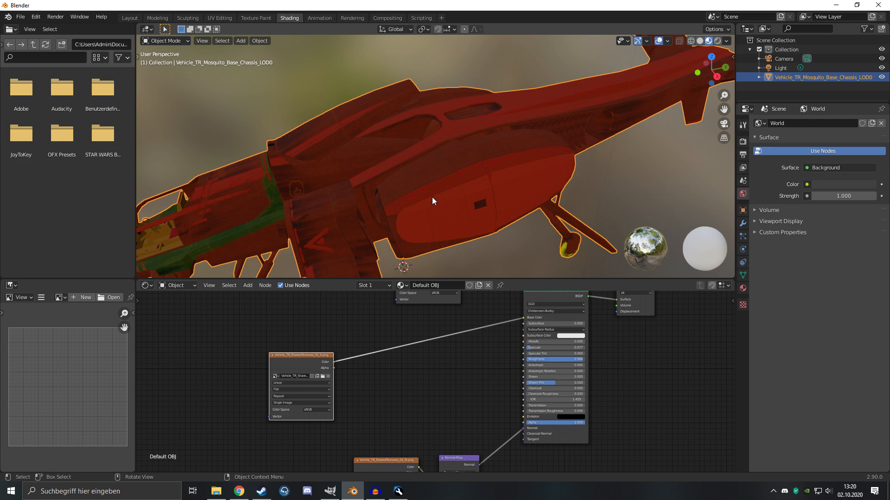
{"action": "middle_click_drag", "start_coordinate": [394, 187], "coordinate": [383, 168]}
{"action": "middle_click_drag", "start_coordinate": [524, 138], "coordinate": [431, 123]}
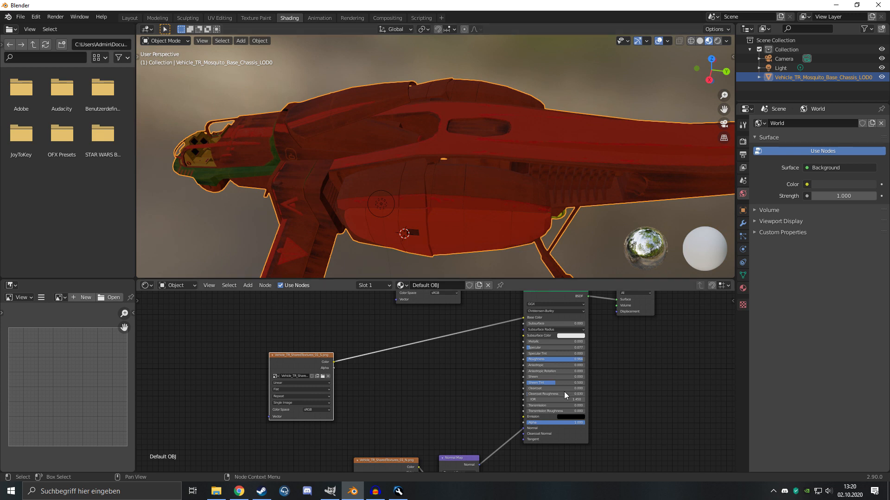
- Compare low and high Roughness on the Principled BSDF from several angles, finishing at 1.000
{"action": "mouse_move", "coordinate": [576, 359]}
{"action": "left_mouse_down"}
{"action": "mouse_move", "coordinate": [533, 360]}
{"action": "mouse_move", "coordinate": [585, 359]}
{"action": "left_mouse_up"}
{"action": "middle_click_drag", "start_coordinate": [507, 194], "coordinate": [360, 178]}
{"action": "middle_click_drag", "start_coordinate": [525, 161], "coordinate": [446, 213]}
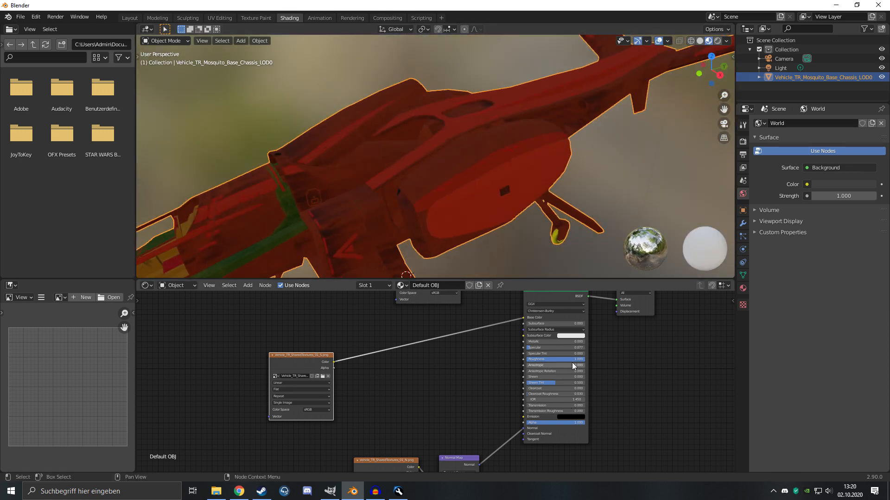
{"action": "left_click_drag", "start_coordinate": [580, 359], "coordinate": [526, 359]}
{"action": "middle_click_drag", "start_coordinate": [468, 204], "coordinate": [485, 265]}
{"action": "middle_click_drag", "start_coordinate": [391, 220], "coordinate": [414, 271]}
{"action": "left_click_drag", "start_coordinate": [544, 359], "coordinate": [584, 359]}
{"action": "middle_click_drag", "start_coordinate": [355, 238], "coordinate": [404, 207]}
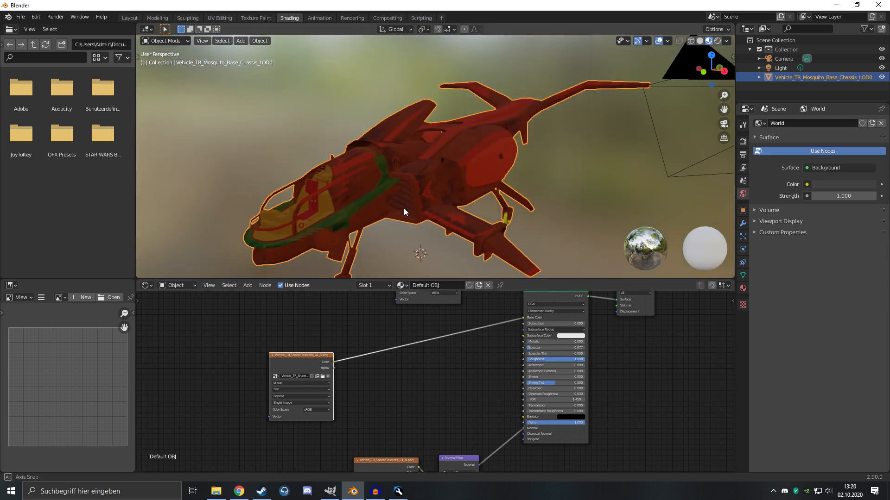
- Insert a Separate RGB node after the specular texture and feed its R output into the Principled BSDF's Base Color
{"action": "key", "text": "shift+a"}
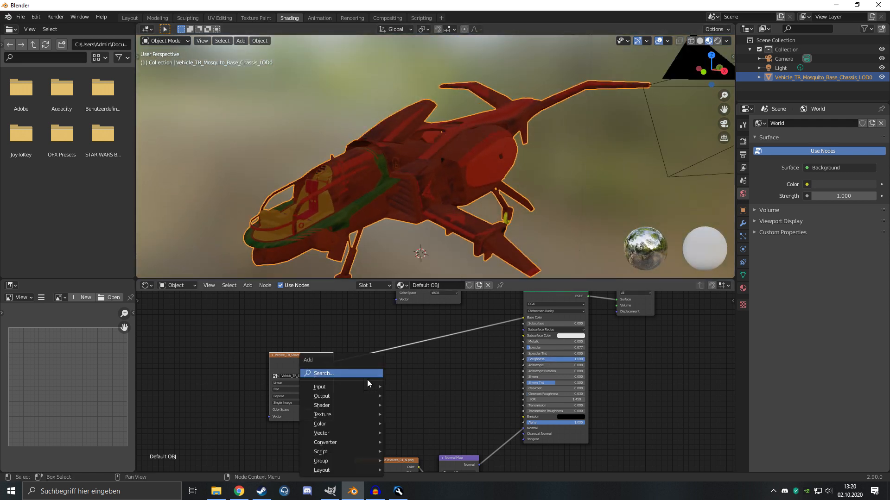
{"action": "type", "text": "spl"}
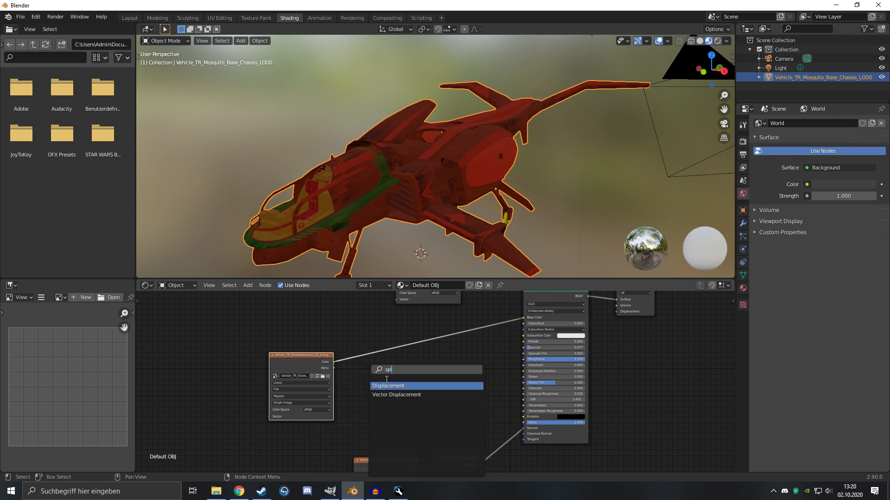
{"action": "key", "text": "BackSpace"}
{"action": "key", "text": "BackSpace"}
{"action": "type", "text": "rgb"}
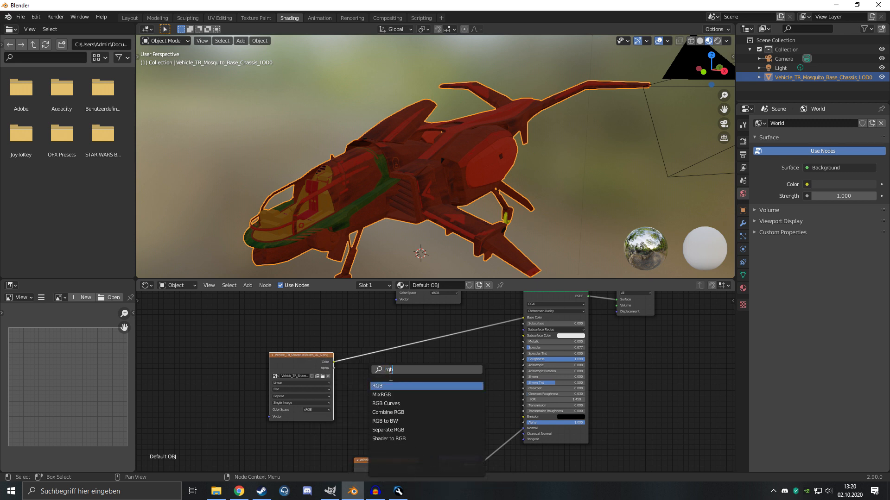
{"action": "left_click", "coordinate": [388, 429]}
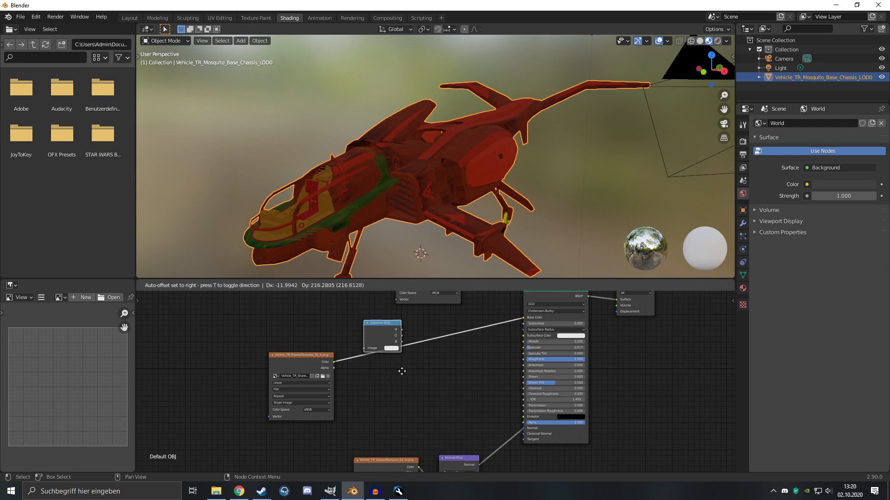
{"action": "left_click", "coordinate": [405, 375]}
{"action": "left_click_drag", "start_coordinate": [380, 329], "coordinate": [380, 360]}
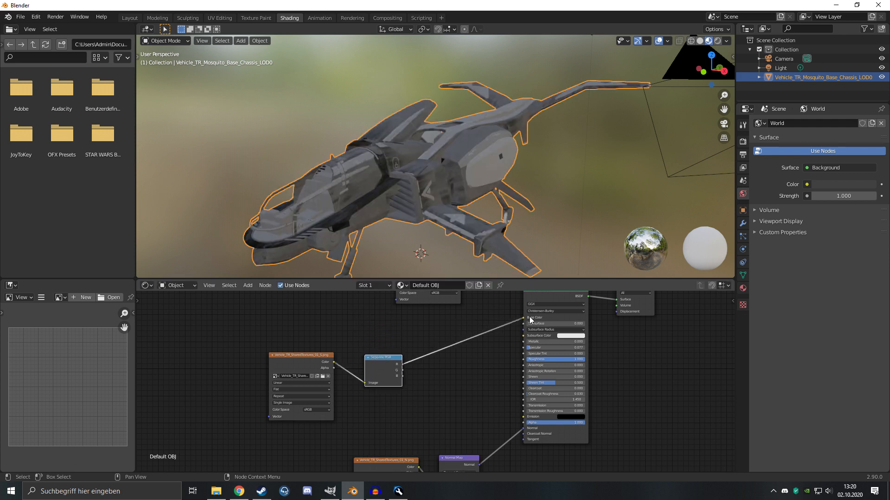
{"action": "middle_click_drag", "start_coordinate": [420, 211], "coordinate": [336, 205]}
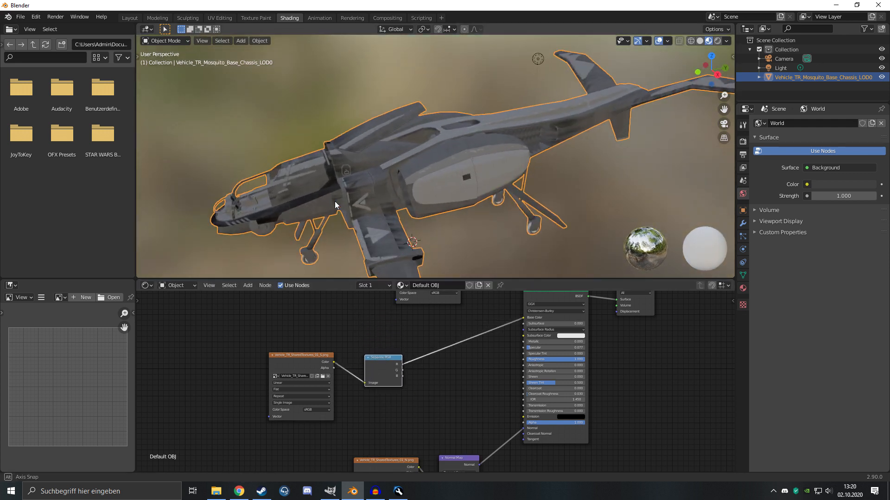
- Insert a ColorRamp between the R output and Base Color, and spread out the Separate RGB and specular texture nodes
{"action": "key", "text": "shift+a"}
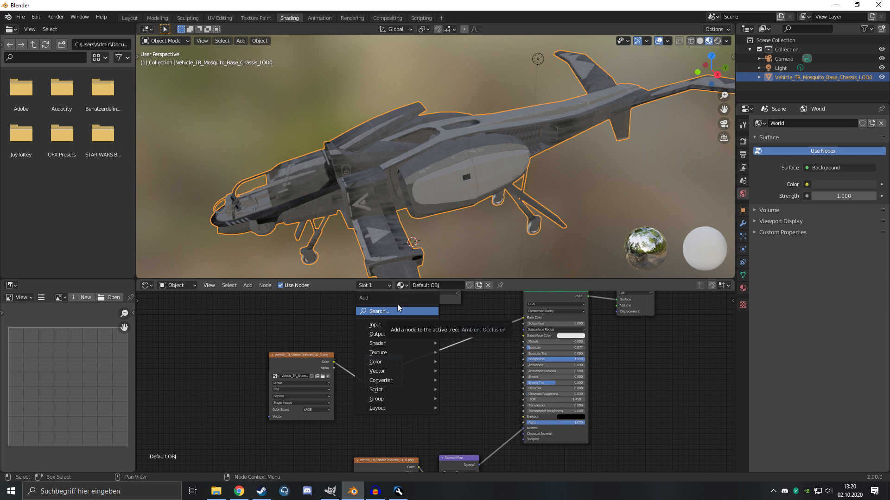
{"action": "left_click", "coordinate": [391, 311]}
{"action": "type", "text": "color"}
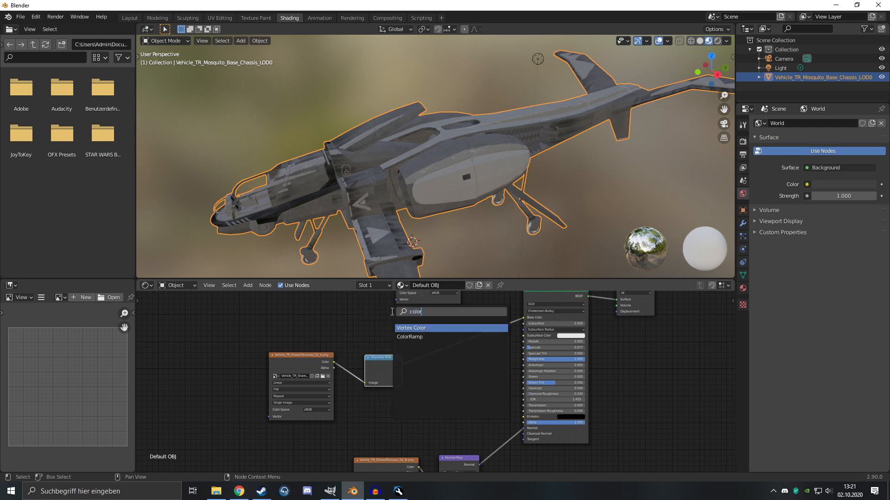
{"action": "left_click", "coordinate": [410, 337]}
{"action": "left_click", "coordinate": [443, 343]}
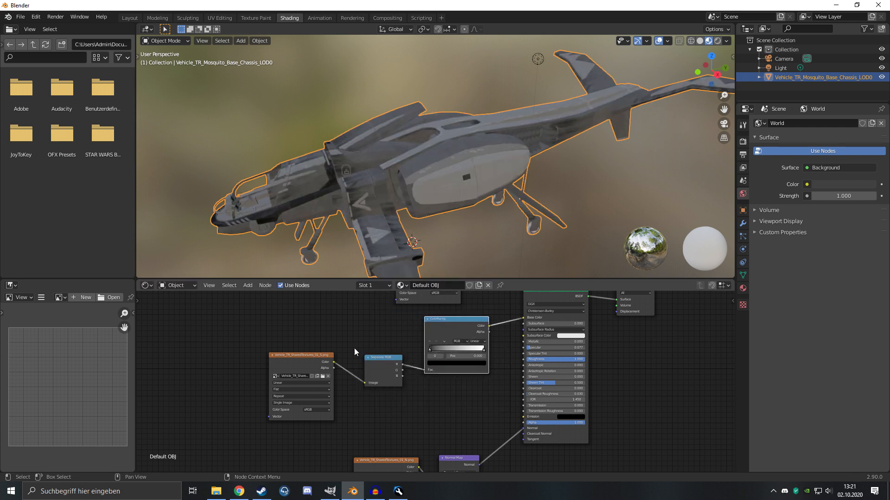
{"action": "mouse_move", "coordinate": [388, 357]}
{"action": "left_mouse_down"}
{"action": "mouse_move", "coordinate": [360, 354]}
{"action": "mouse_move", "coordinate": [375, 354]}
{"action": "left_mouse_up"}
{"action": "left_click_drag", "start_coordinate": [296, 357], "coordinate": [264, 359]}
- Set the position of the ColorRamp's black stop to 0.100
{"action": "scroll", "coordinate": [440, 349], "scroll_direction": "up", "scroll_amount": 2}
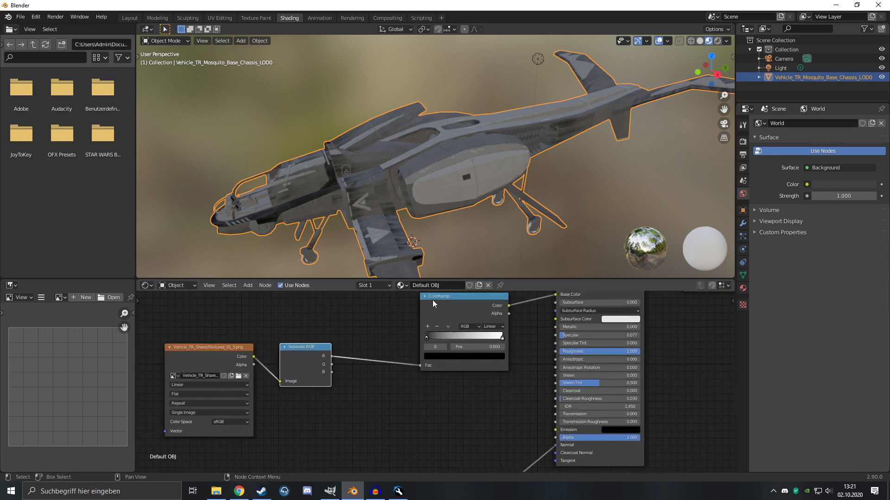
{"action": "left_click", "coordinate": [428, 259]}
{"action": "middle_click_drag", "start_coordinate": [428, 259], "coordinate": [457, 246]}
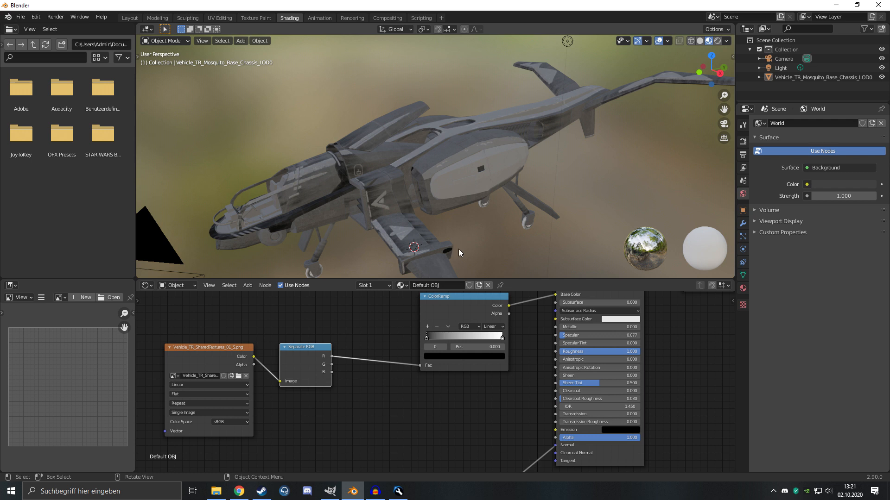
{"action": "left_click_drag", "start_coordinate": [431, 337], "coordinate": [429, 340]}
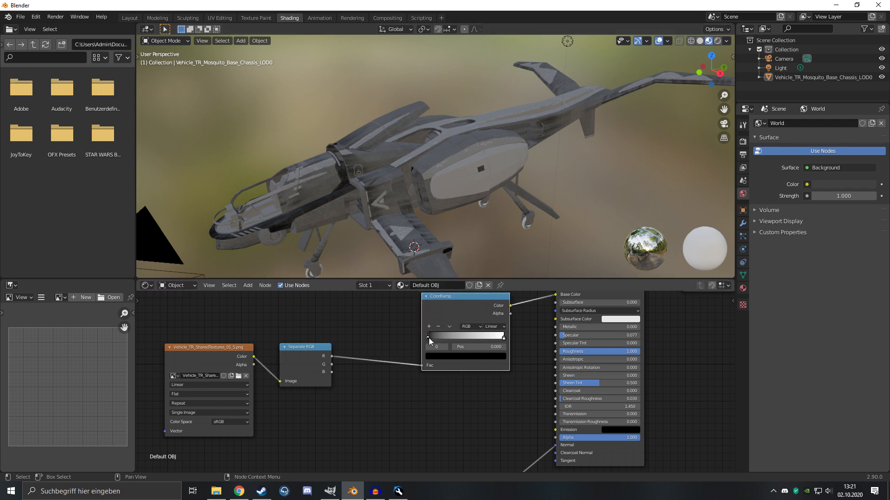
{"action": "left_click_drag", "start_coordinate": [461, 346], "coordinate": [467, 346]}
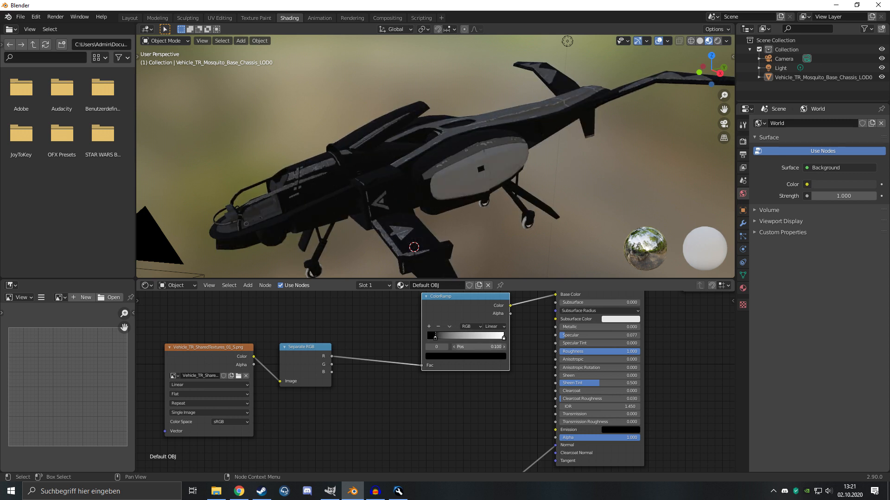
- Shift the ColorRamp's stops to the dark end of the gradient, with the white stop at position 0.000, and view the whole Mosquito
{"action": "left_click_drag", "start_coordinate": [468, 345], "coordinate": [430, 340]}
{"action": "middle_click_drag", "start_coordinate": [414, 218], "coordinate": [352, 199]}
{"action": "scroll", "coordinate": [338, 193], "scroll_direction": "up", "scroll_amount": 3}
{"action": "scroll", "coordinate": [431, 326], "scroll_direction": "up", "scroll_amount": 2}
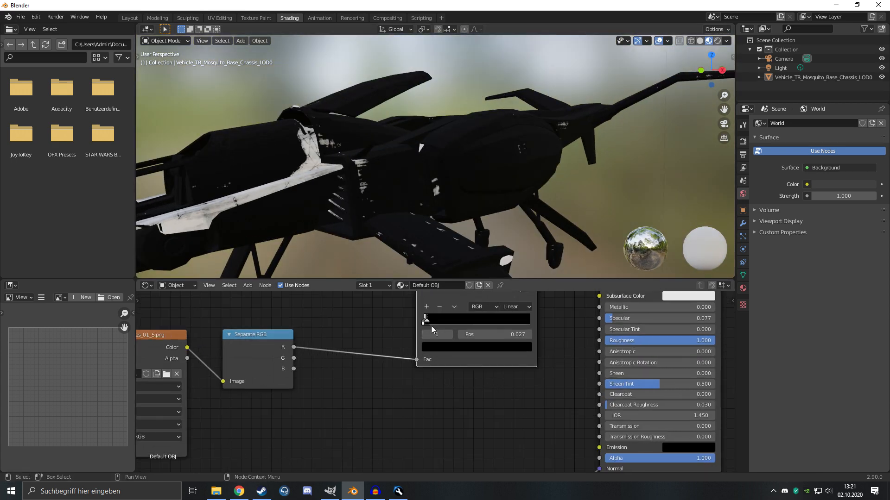
{"action": "left_click_drag", "start_coordinate": [424, 318], "coordinate": [424, 319]}
{"action": "left_click", "coordinate": [423, 322]}
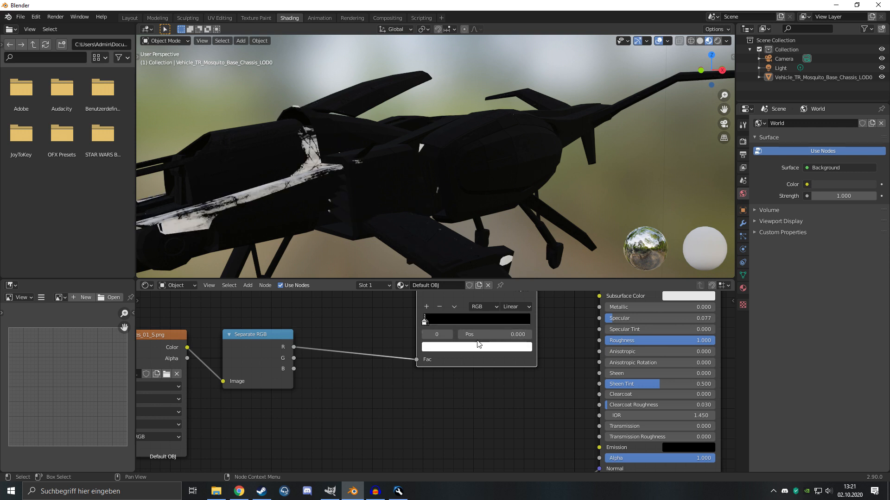
{"action": "scroll", "coordinate": [428, 233], "scroll_direction": "down", "scroll_amount": 5}
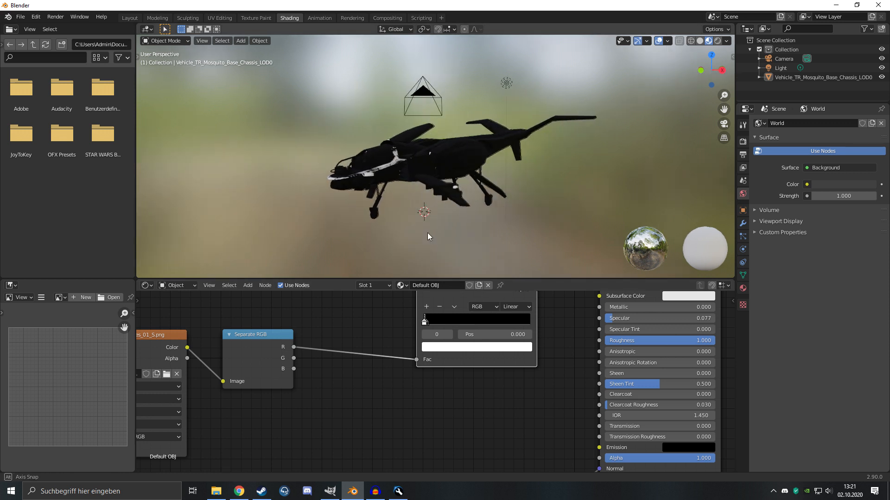
{"action": "middle_click_drag", "start_coordinate": [428, 233], "coordinate": [422, 290]}
- Switch to GIMP and open Vehicle_TR_SharedTextures_01_S.png from the Mosquito's Photoshop folder
{"action": "left_click", "coordinate": [348, 494]}
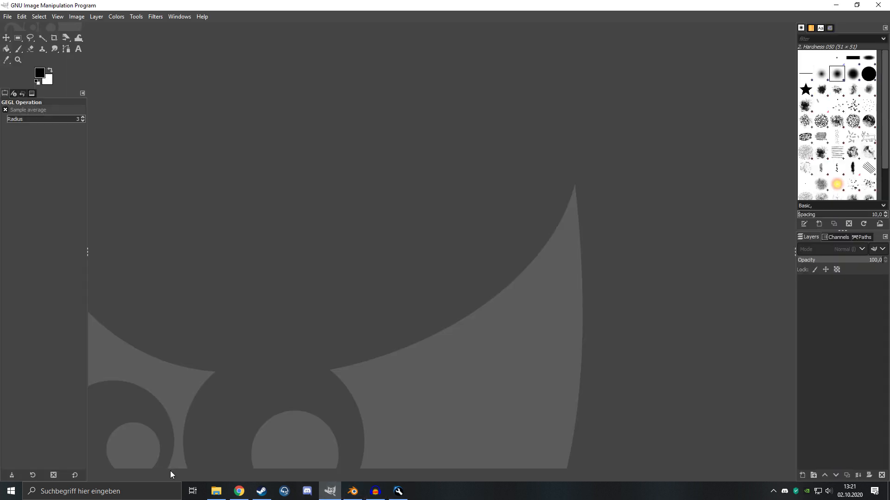
{"action": "left_click", "coordinate": [218, 493]}
{"action": "left_click_drag", "start_coordinate": [229, 116], "coordinate": [282, 141]}
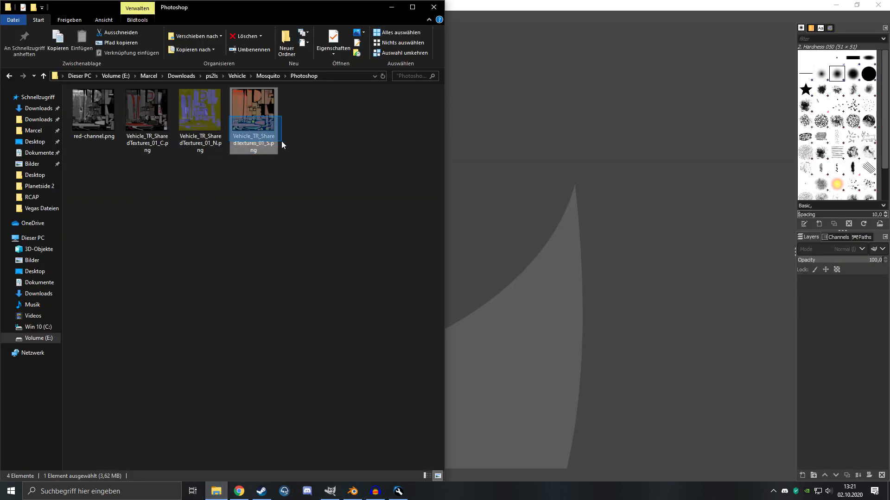
{"action": "left_click", "coordinate": [390, 10]}
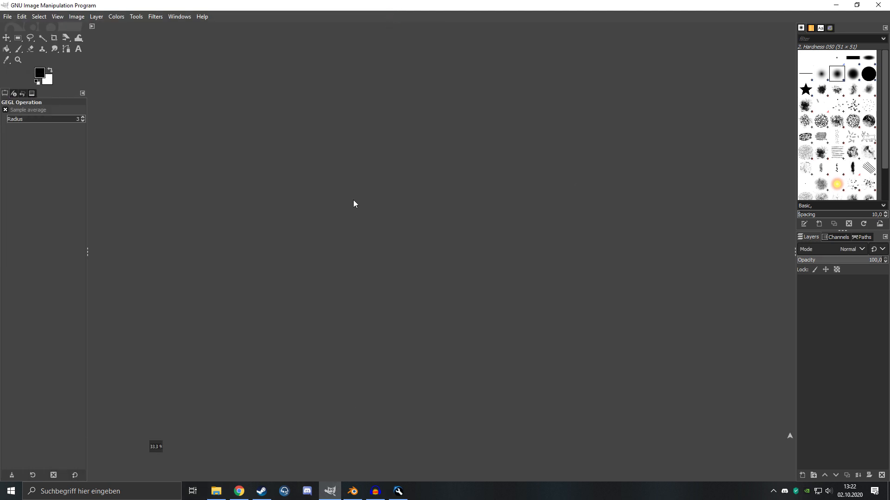
- Try extreme red, green and blue channel multipliers in the Mono Mixer on the specular texture and discard the adjustment
{"action": "left_click", "coordinate": [112, 17]}
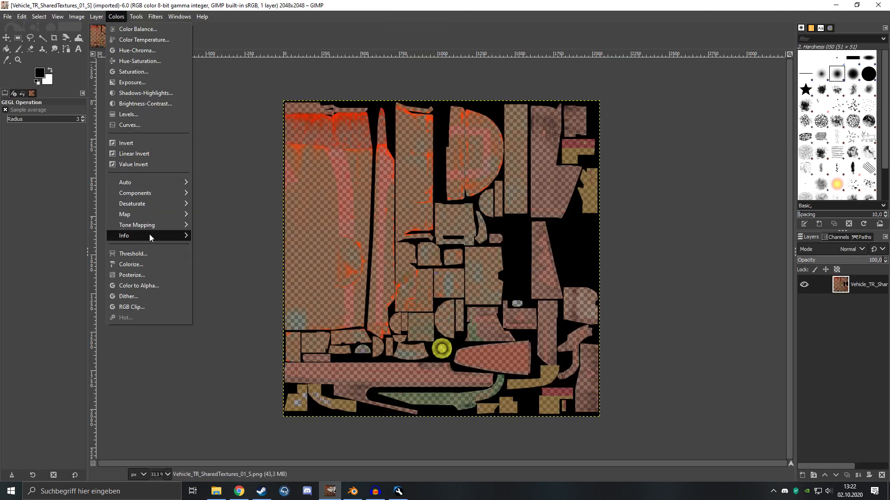
{"action": "mouse_move", "coordinate": [145, 207]}
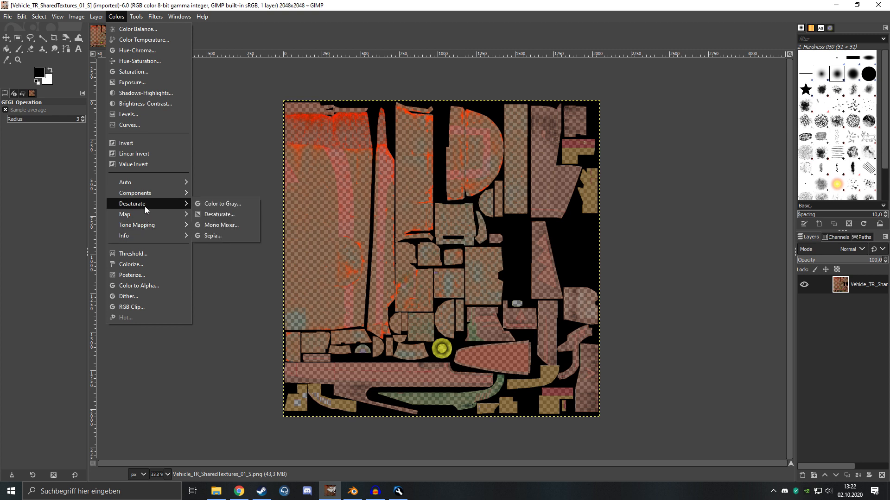
{"action": "left_click", "coordinate": [221, 227]}
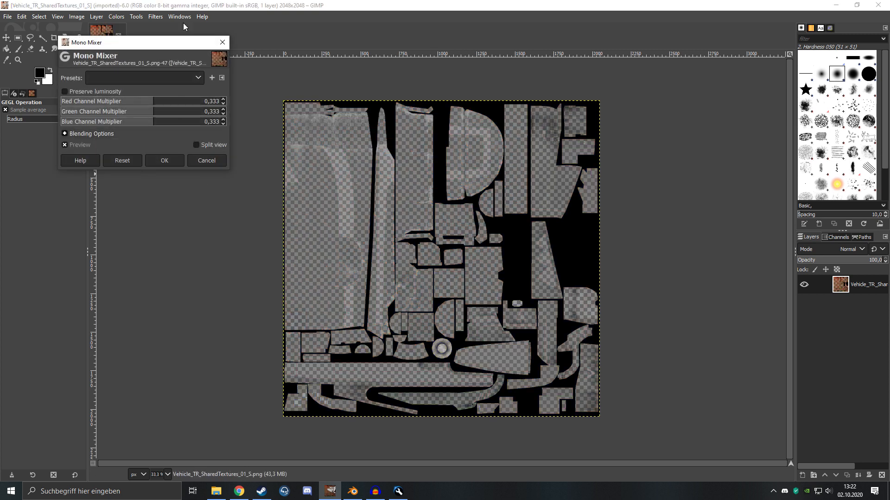
{"action": "left_click_drag", "start_coordinate": [160, 201], "coordinate": [128, 200]}
{"action": "left_click_drag", "start_coordinate": [214, 211], "coordinate": [313, 223]}
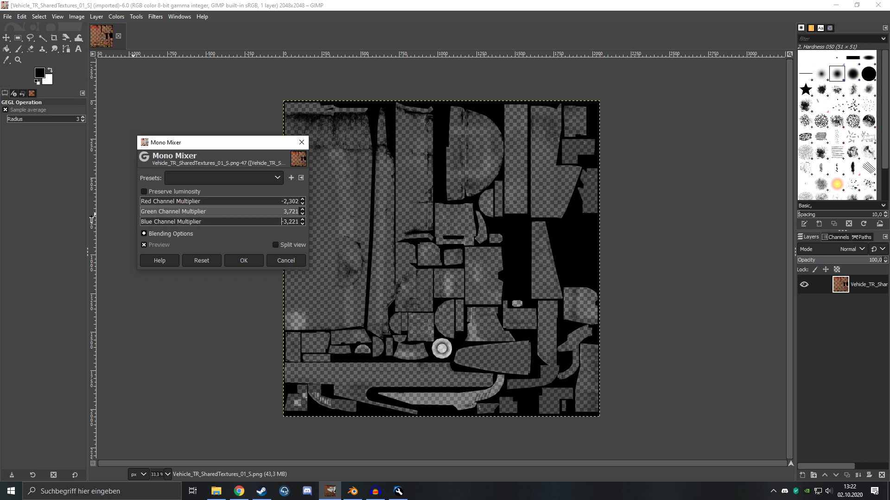
{"action": "left_click_drag", "start_coordinate": [203, 212], "coordinate": [382, 211]}
{"action": "left_click_drag", "start_coordinate": [252, 201], "coordinate": [61, 205]}
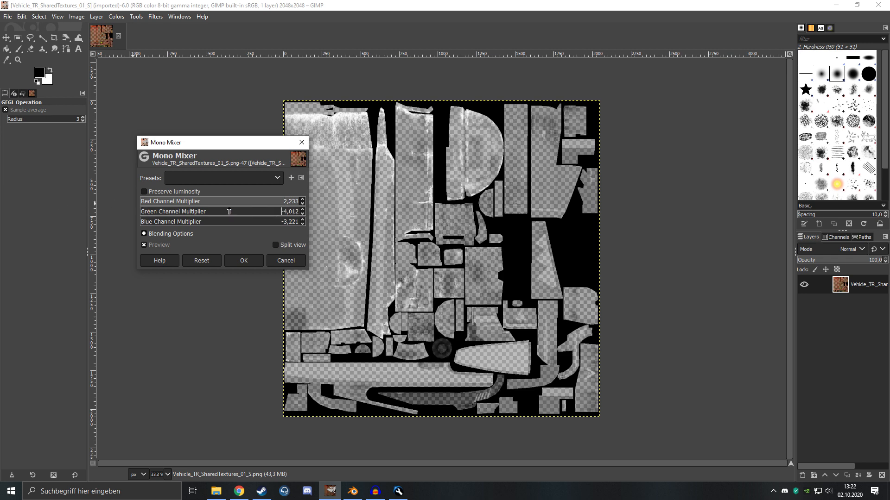
{"action": "left_click_drag", "start_coordinate": [289, 203], "coordinate": [376, 198]}
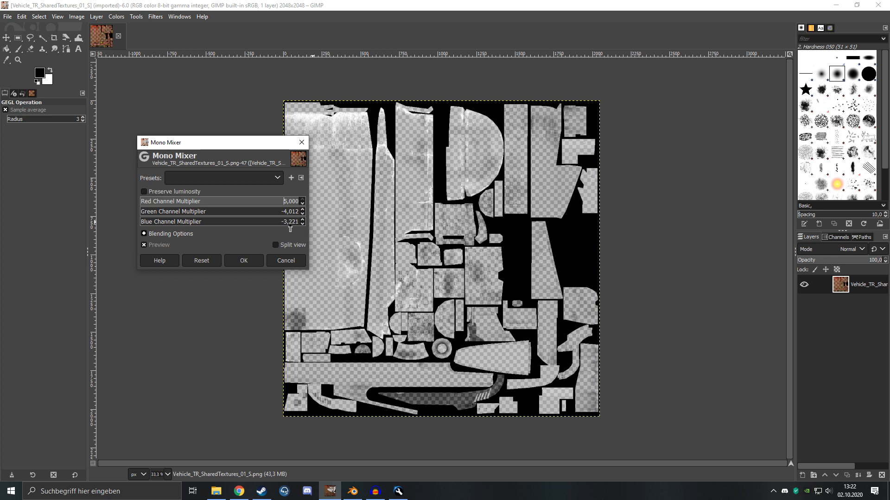
{"action": "left_click_drag", "start_coordinate": [261, 216], "coordinate": [9, 210]}
{"action": "left_click", "coordinate": [283, 261]}
- Switch back to Blender, reconnect the color texture to Base Color, and move the ColorRamp node below the link
{"action": "left_click", "coordinate": [402, 495]}
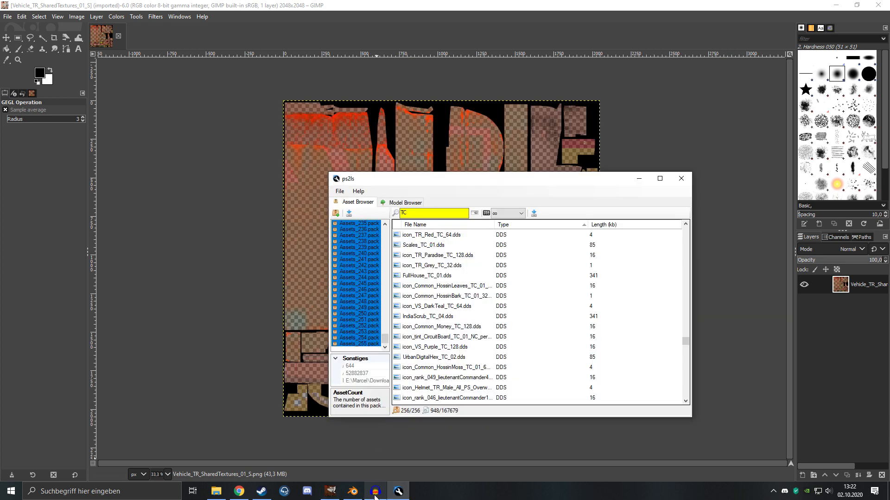
{"action": "left_click", "coordinate": [352, 492]}
{"action": "middle_click_drag", "start_coordinate": [386, 271], "coordinate": [407, 180]}
{"action": "middle_click_drag", "start_coordinate": [572, 302], "coordinate": [508, 378]}
{"action": "scroll", "coordinate": [508, 314], "scroll_direction": "down", "scroll_amount": 2}
{"action": "left_click_drag", "start_coordinate": [447, 299], "coordinate": [531, 399]}
{"action": "middle_click_drag", "start_coordinate": [511, 388], "coordinate": [493, 370]}
{"action": "left_click_drag", "start_coordinate": [449, 350], "coordinate": [485, 399]}
{"action": "middle_click_drag", "start_coordinate": [484, 400], "coordinate": [472, 409]}
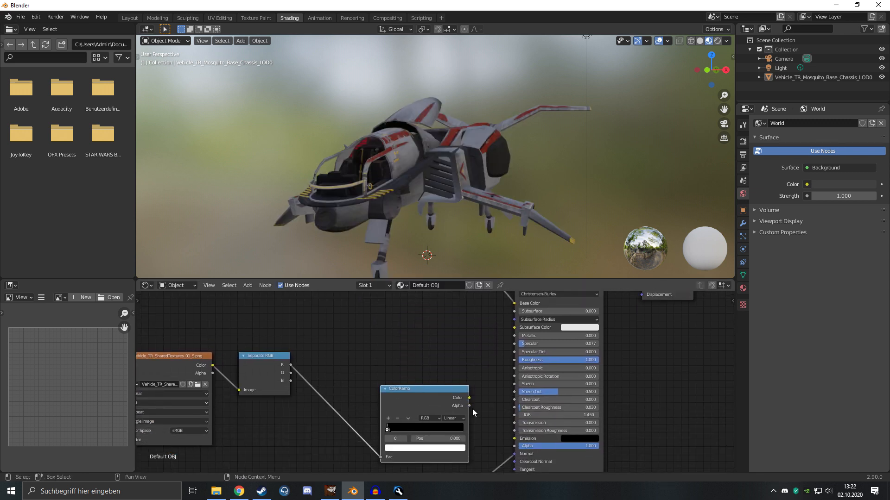
- Connect the ColorRamp's color to Roughness, set Specular to 0.591, and view the Mosquito from its side
{"action": "left_click_drag", "start_coordinate": [516, 359], "coordinate": [573, 344]}
{"action": "mouse_move", "coordinate": [579, 232]}
{"action": "middle_mouse_down"}
{"action": "mouse_move", "coordinate": [530, 255]}
{"action": "mouse_move", "coordinate": [449, 175]}
{"action": "mouse_move", "coordinate": [455, 120]}
{"action": "middle_mouse_up"}
{"action": "middle_click_drag", "start_coordinate": [432, 194], "coordinate": [403, 232]}
{"action": "middle_click_drag", "start_coordinate": [467, 163], "coordinate": [317, 205]}
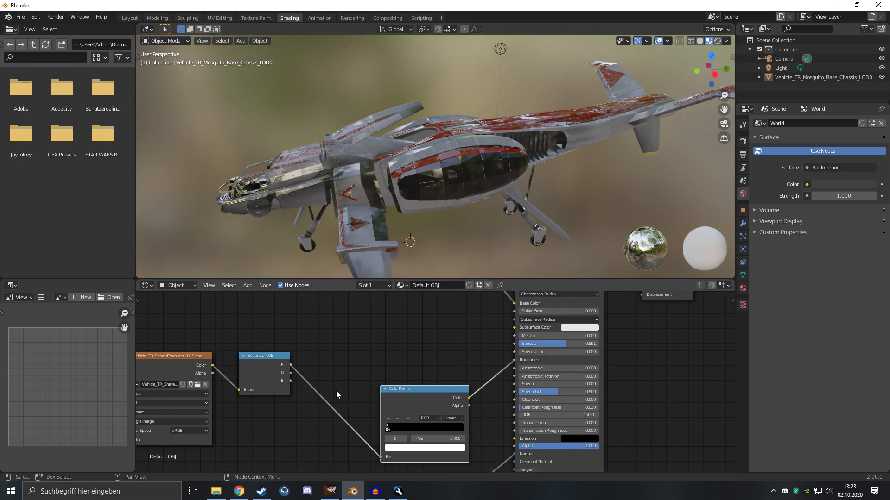
{"action": "key", "text": "shift+a"}
{"action": "left_click", "coordinate": [337, 365]}
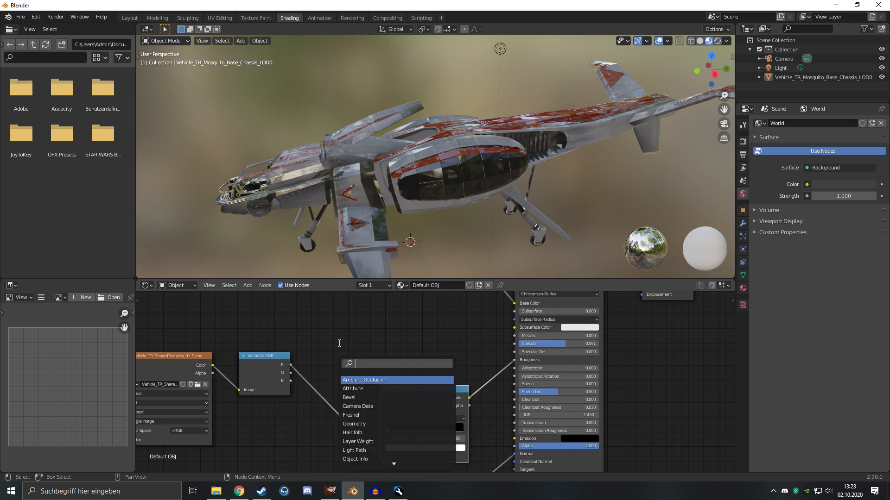
{"action": "left_click", "coordinate": [337, 343]}
- Connect the Separate RGB node's green output to Base Color, set Specular to 0.000, and inspect the Mosquito from several angles
{"action": "left_click_drag", "start_coordinate": [290, 373], "coordinate": [514, 304]}
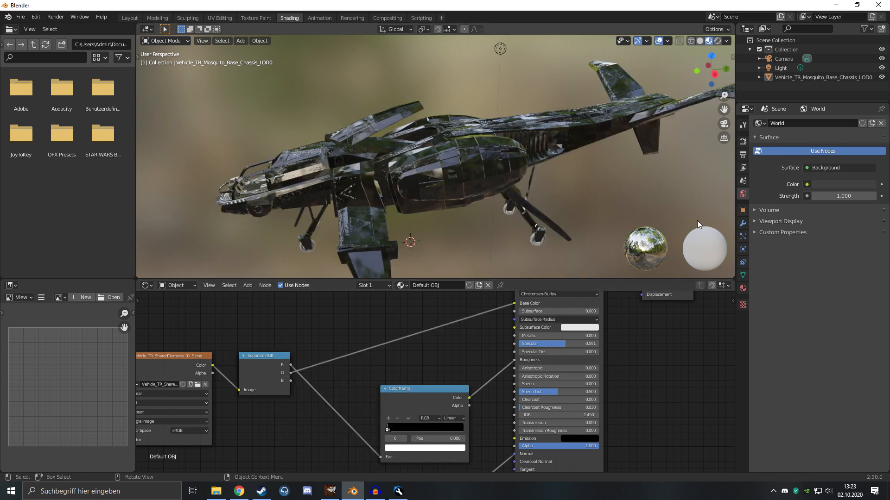
{"action": "left_click_drag", "start_coordinate": [551, 343], "coordinate": [510, 344]}
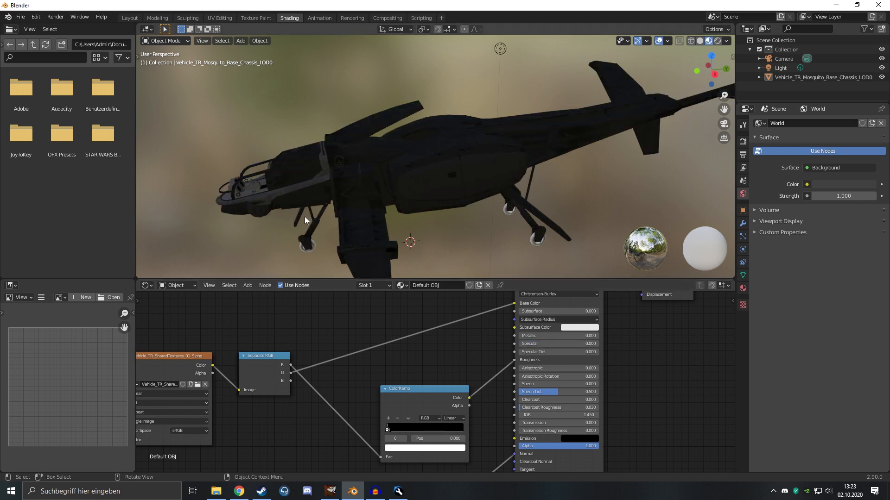
{"action": "middle_click_drag", "start_coordinate": [282, 193], "coordinate": [407, 186]}
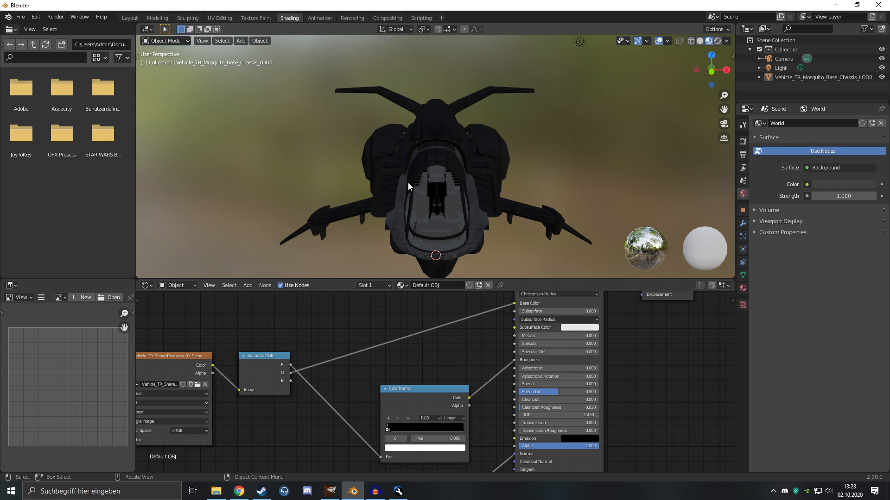
{"action": "middle_click_drag", "start_coordinate": [475, 217], "coordinate": [375, 199]}
{"action": "scroll", "coordinate": [373, 195], "scroll_direction": "up", "scroll_amount": 2}
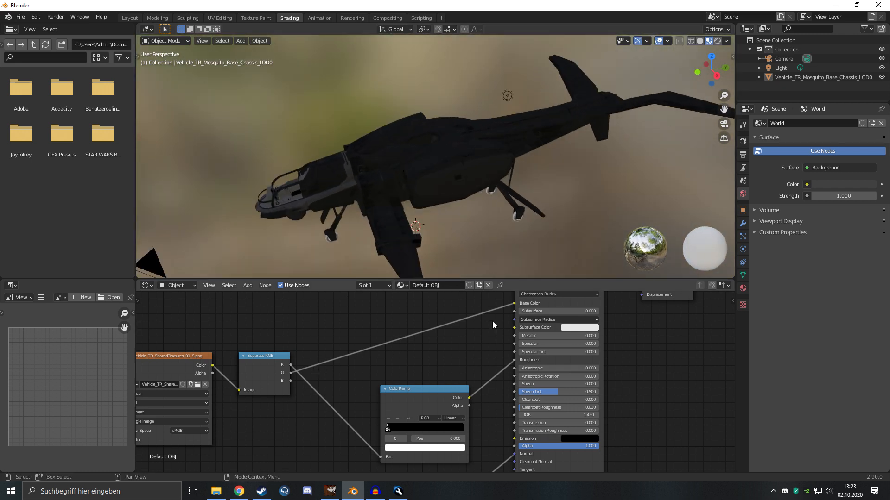
{"action": "key", "text": "shift+a"}
{"action": "left_click", "coordinate": [422, 331]}
{"action": "type", "text": "o"}
{"action": "key", "text": "BackSpace"}
{"action": "type", "text": "colo"}
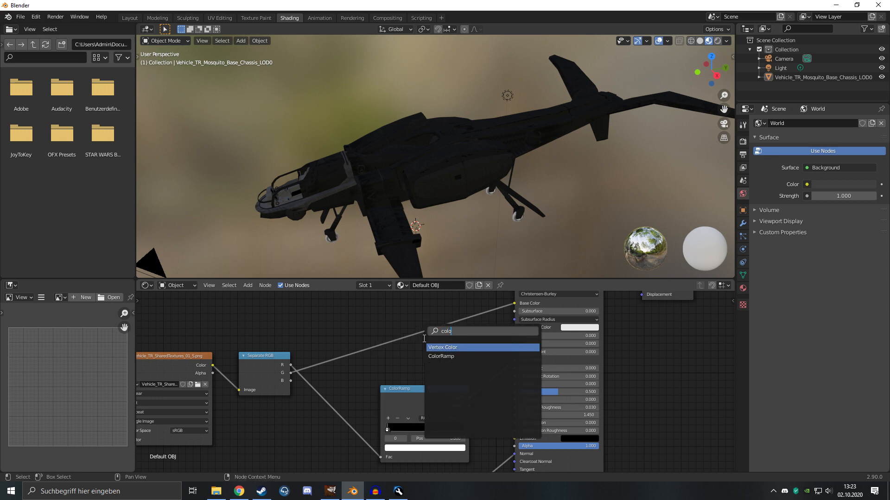
{"action": "key", "text": "Return"}
{"action": "key", "text": "Escape"}
- Insert a ColorRamp between the green output and Base Color, with its white stop at position 0.105
{"action": "key", "text": "shift+a"}
{"action": "left_click", "coordinate": [411, 325]}
{"action": "type", "text": "color"}
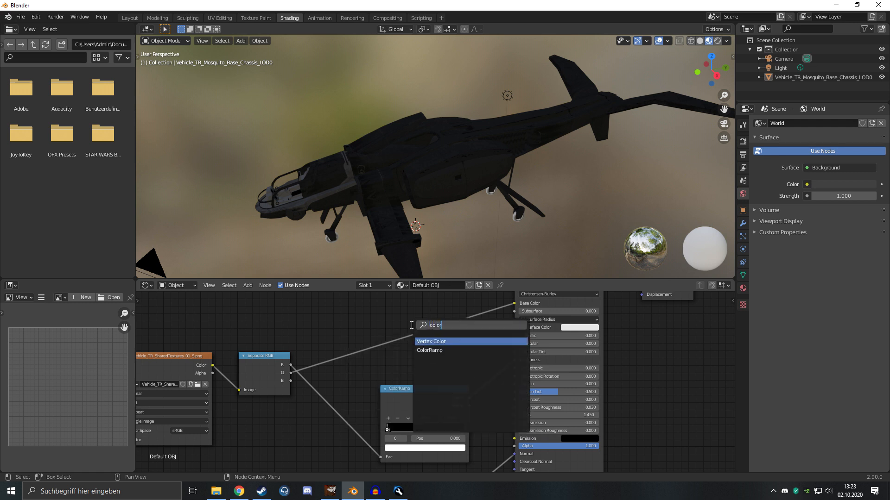
{"action": "left_click", "coordinate": [433, 353]}
{"action": "left_click", "coordinate": [377, 328]}
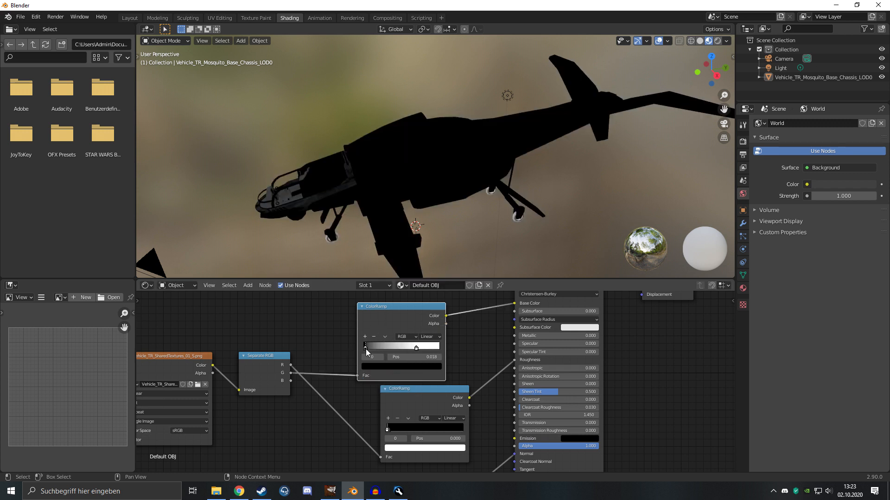
{"action": "mouse_move", "coordinate": [365, 348]}
{"action": "left_mouse_down"}
{"action": "mouse_move", "coordinate": [389, 349]}
{"action": "mouse_move", "coordinate": [358, 349]}
{"action": "mouse_move", "coordinate": [398, 348]}
{"action": "mouse_move", "coordinate": [373, 348]}
{"action": "left_mouse_up"}
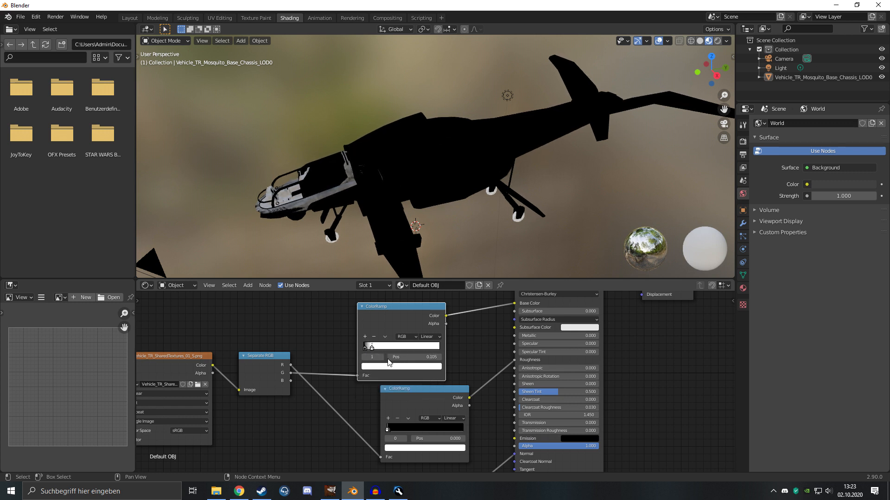
{"action": "middle_click_drag", "start_coordinate": [470, 340], "coordinate": [486, 320]}
{"action": "middle_click_drag", "start_coordinate": [362, 256], "coordinate": [406, 251]}
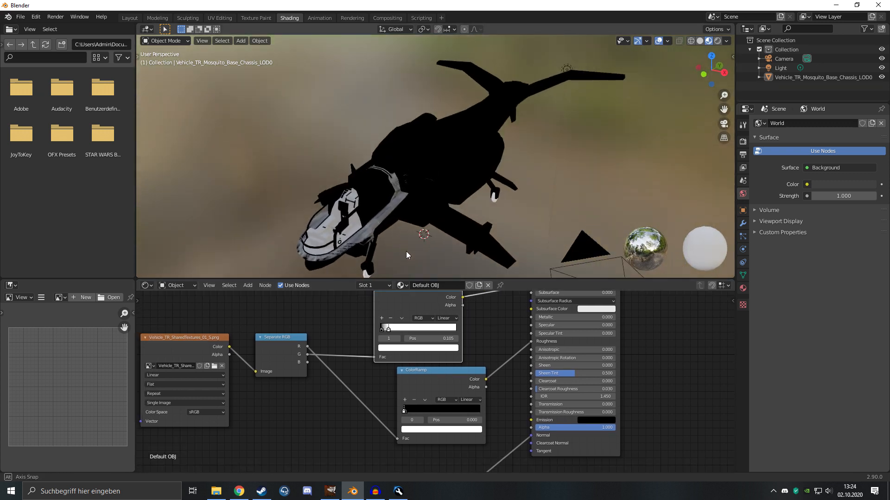
- Move the new ColorRamp's color link from Base Color to Specular and inspect the Mosquito up close
{"action": "middle_click_drag", "start_coordinate": [491, 346], "coordinate": [477, 403]}
{"action": "left_click_drag", "start_coordinate": [516, 341], "coordinate": [516, 378]}
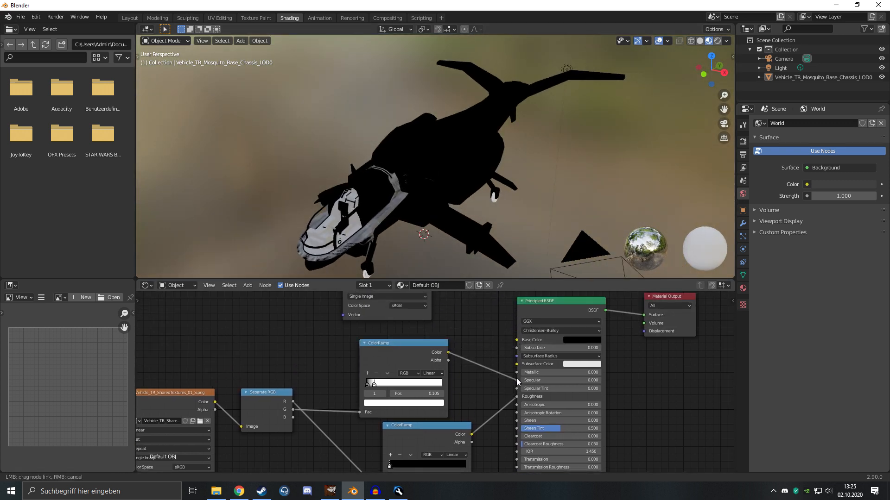
{"action": "middle_click_drag", "start_coordinate": [458, 224], "coordinate": [440, 260]}
{"action": "middle_click_drag", "start_coordinate": [441, 332], "coordinate": [442, 349]}
{"action": "middle_click_drag", "start_coordinate": [438, 249], "coordinate": [320, 204]}
{"action": "scroll", "coordinate": [453, 179], "scroll_direction": "up", "scroll_amount": 3}
{"action": "scroll", "coordinate": [271, 218], "scroll_direction": "up", "scroll_amount": 4}
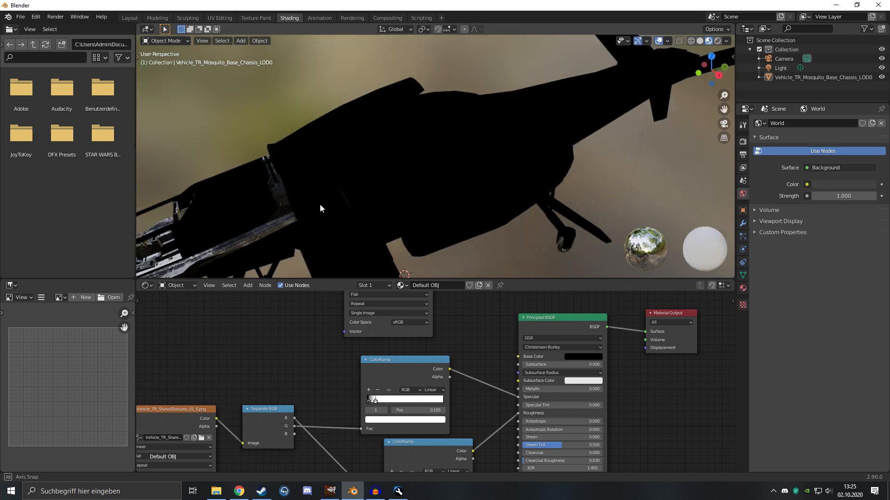
- Lower the Specular ColorRamp's black stop to position 0.005
{"action": "left_click_drag", "start_coordinate": [376, 403], "coordinate": [389, 403]}
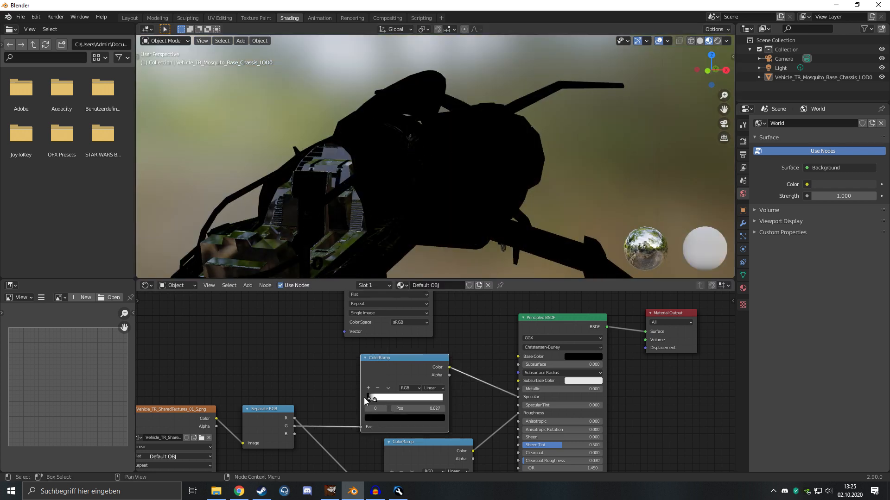
{"action": "left_click_drag", "start_coordinate": [362, 401], "coordinate": [364, 401]}
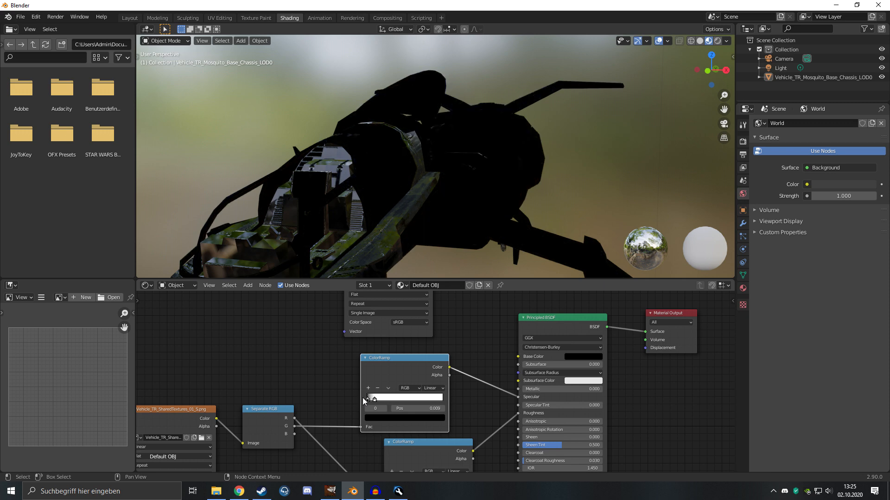
{"action": "left_click_drag", "start_coordinate": [364, 401], "coordinate": [363, 401]}
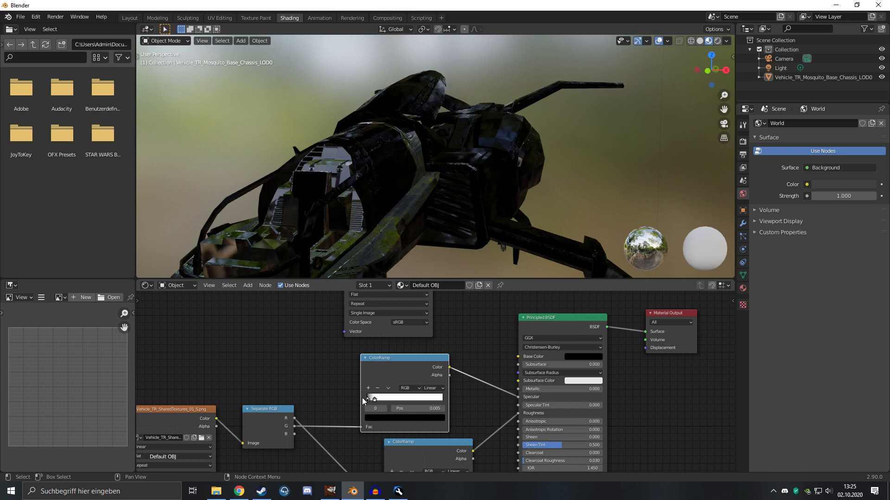
- Reconnect the color texture to Base Color and view the Mosquito's side up close
{"action": "middle_click_drag", "start_coordinate": [510, 166], "coordinate": [424, 153]}
{"action": "middle_click_drag", "start_coordinate": [429, 297], "coordinate": [426, 343]}
{"action": "left_click_drag", "start_coordinate": [429, 303], "coordinate": [513, 404]}
{"action": "middle_click_drag", "start_coordinate": [527, 233], "coordinate": [432, 137]}
{"action": "scroll", "coordinate": [374, 373], "scroll_direction": "up", "scroll_amount": 1}
{"action": "scroll", "coordinate": [374, 373], "scroll_direction": "up", "scroll_amount": 2}
- Fine-tune the Specular ColorRamp, moving its white stop further along the gradient and setting its black stop to 0.005
{"action": "middle_click_drag", "start_coordinate": [480, 387], "coordinate": [544, 264]}
{"action": "left_click", "coordinate": [400, 357]}
{"action": "left_click_drag", "start_coordinate": [450, 372], "coordinate": [468, 373]}
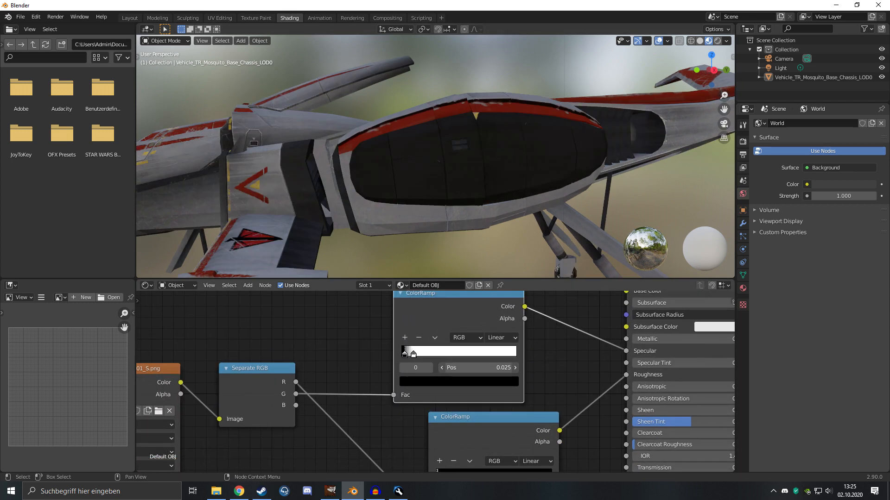
{"action": "left_click_drag", "start_coordinate": [478, 368], "coordinate": [475, 368]}
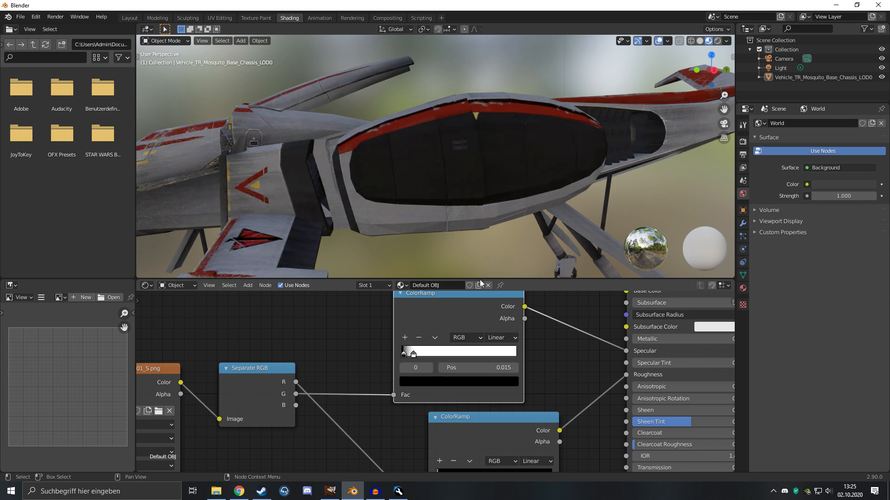
{"action": "middle_click_drag", "start_coordinate": [481, 139], "coordinate": [493, 174]}
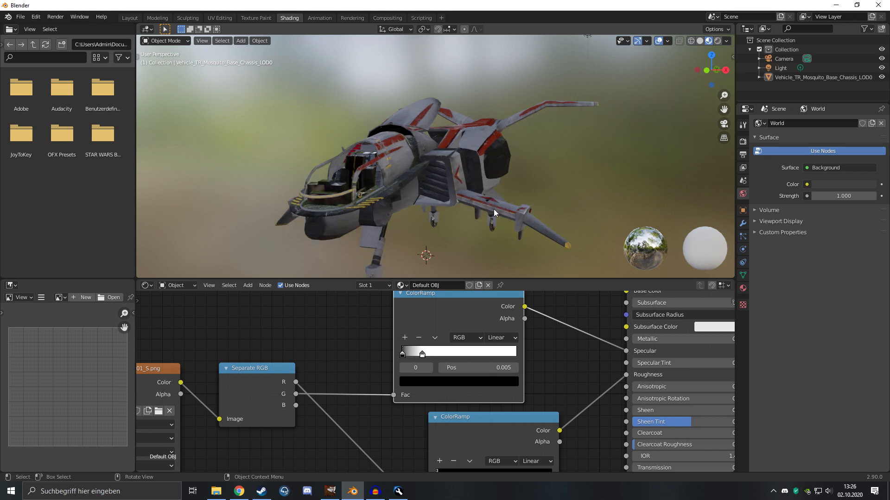
- Rearrange the upper ColorRamp, specular texture and Separate RGB nodes to spread out the material's node graph
{"action": "scroll", "coordinate": [385, 347], "scroll_direction": "down", "scroll_amount": 4}
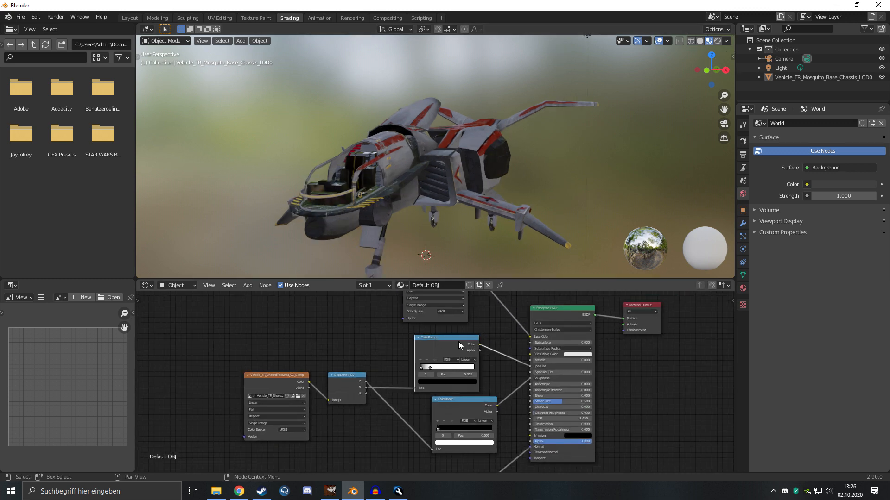
{"action": "left_click_drag", "start_coordinate": [462, 341], "coordinate": [485, 333]}
{"action": "scroll", "coordinate": [390, 365], "scroll_direction": "down", "scroll_amount": 2}
{"action": "middle_click_drag", "start_coordinate": [390, 366], "coordinate": [357, 315]}
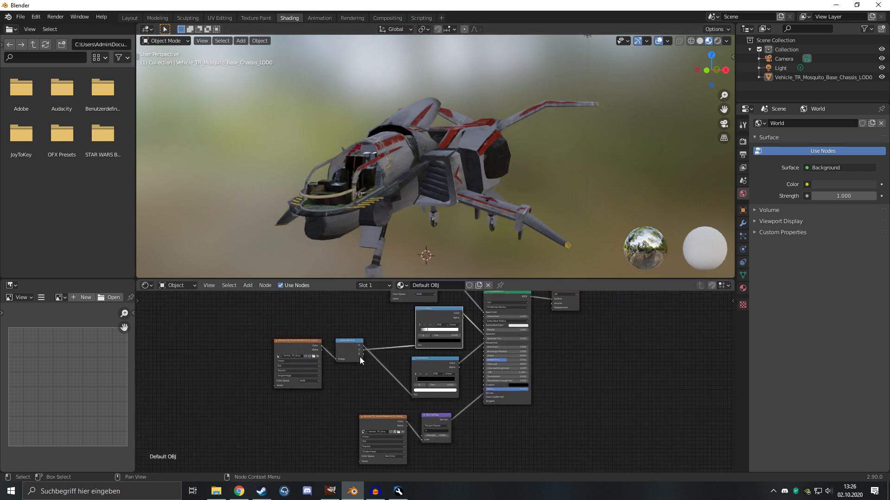
{"action": "scroll", "coordinate": [345, 390], "scroll_direction": "up", "scroll_amount": 1}
{"action": "middle_click_drag", "start_coordinate": [345, 391], "coordinate": [363, 414]}
{"action": "left_click_drag", "start_coordinate": [311, 369], "coordinate": [294, 346]}
{"action": "left_click_drag", "start_coordinate": [363, 363], "coordinate": [345, 328]}
- Lower the Separate RGB node to line up with the specular texture node and view the textured Mosquito
{"action": "scroll", "coordinate": [351, 349], "scroll_direction": "up", "scroll_amount": 4}
{"action": "scroll", "coordinate": [351, 350], "scroll_direction": "up", "scroll_amount": 2}
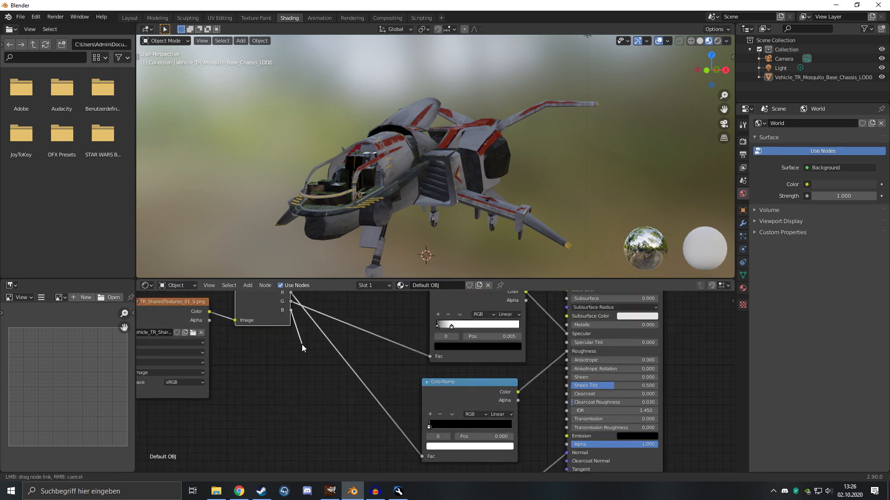
{"action": "scroll", "coordinate": [310, 377], "scroll_direction": "down", "scroll_amount": 2}
{"action": "middle_click_drag", "start_coordinate": [429, 191], "coordinate": [392, 271]}
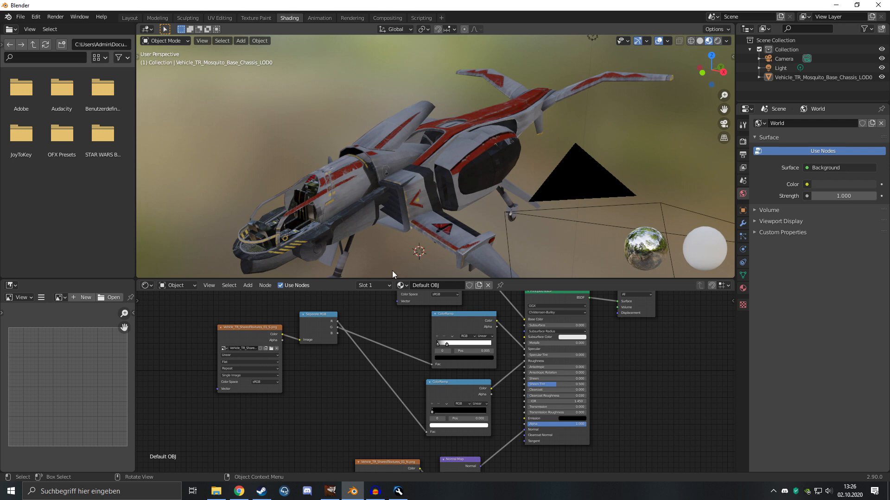
{"action": "left_click_drag", "start_coordinate": [320, 317], "coordinate": [321, 327]}
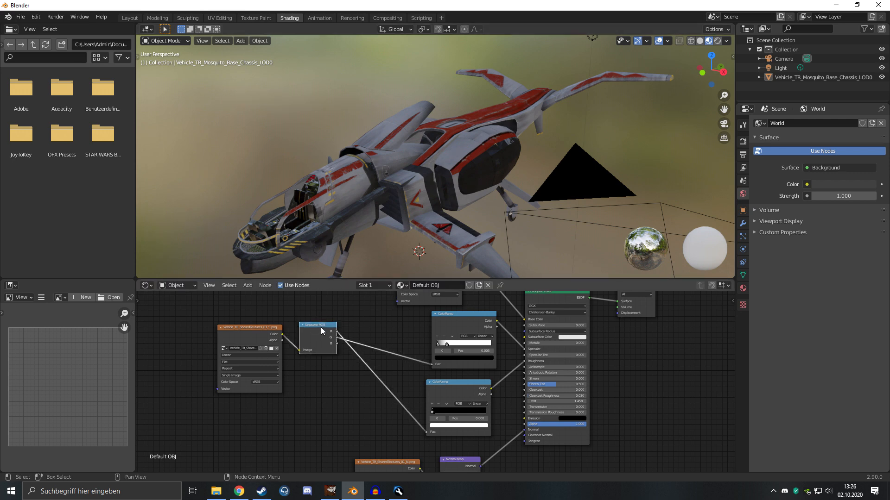
- Save the file as tutoooorial.blend in the RCAP folder
{"action": "key", "text": "ctrl+s"}
{"action": "left_click", "coordinate": [306, 390]}
{"action": "key", "text": "Home"}
{"action": "type", "text": "tu"}
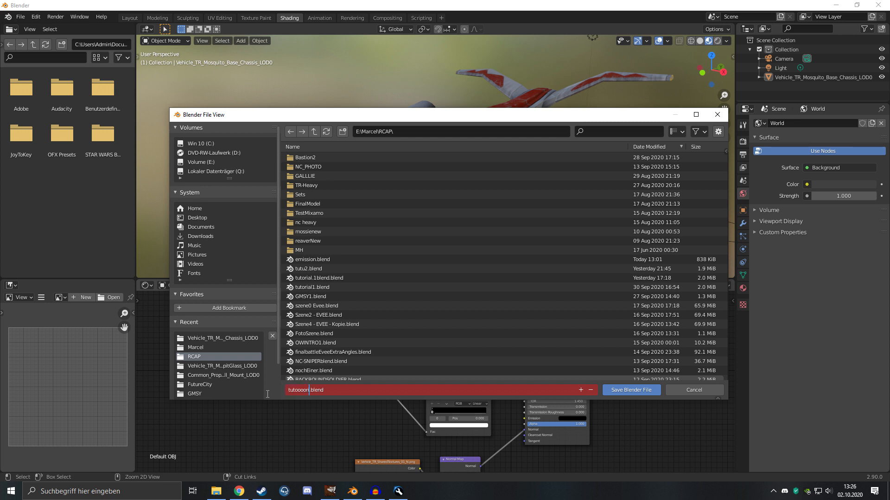
{"action": "type", "text": "toooorial"}
{"action": "left_click", "coordinate": [631, 390]}
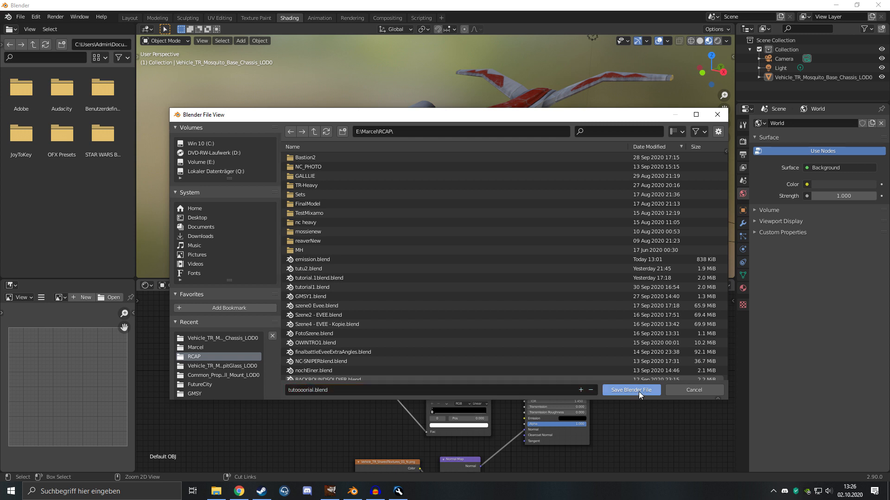
{"action": "middle_click_drag", "start_coordinate": [498, 174], "coordinate": [437, 143]}
- Open the recent file emission.blend and show the banner model in rendered viewport shading
{"action": "left_click", "coordinate": [18, 17]}
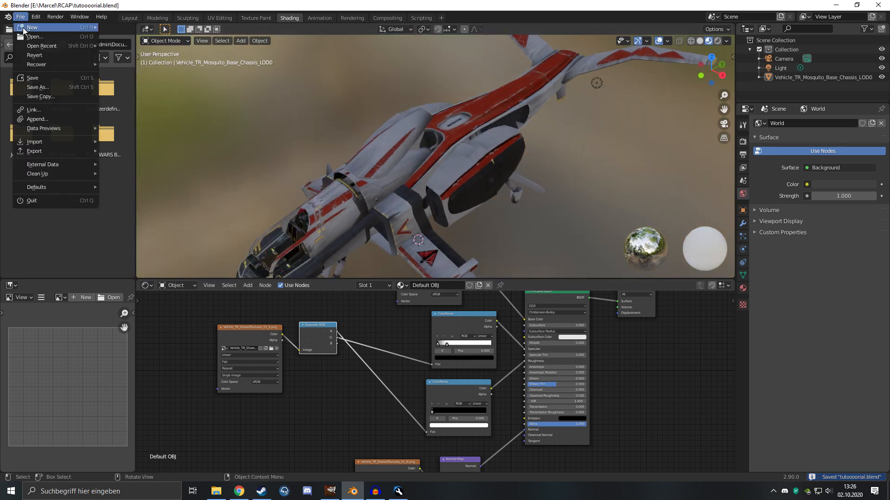
{"action": "mouse_move", "coordinate": [55, 47]}
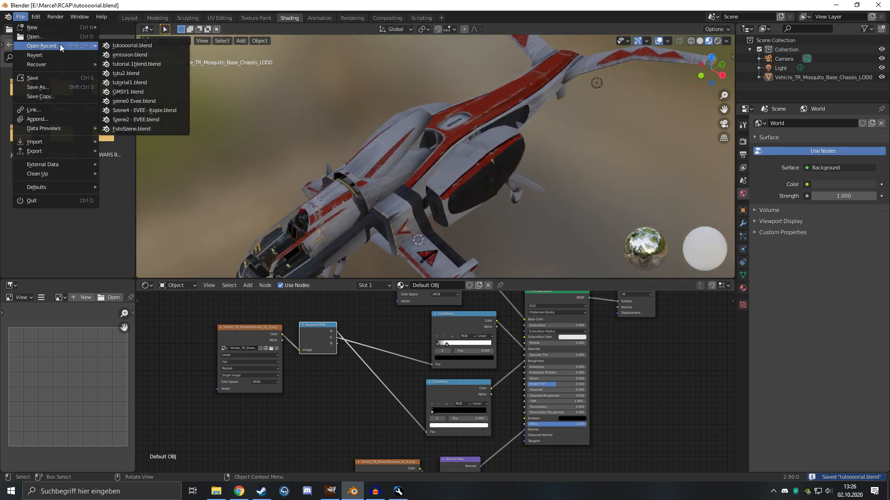
{"action": "left_click", "coordinate": [134, 54]}
{"action": "mouse_move", "coordinate": [387, 175]}
{"action": "middle_mouse_down"}
{"action": "mouse_move", "coordinate": [516, 212]}
{"action": "mouse_move", "coordinate": [649, 139]}
{"action": "middle_mouse_up"}
{"action": "left_click", "coordinate": [708, 41]}
{"action": "middle_click_drag", "start_coordinate": [547, 153], "coordinate": [485, 182]}
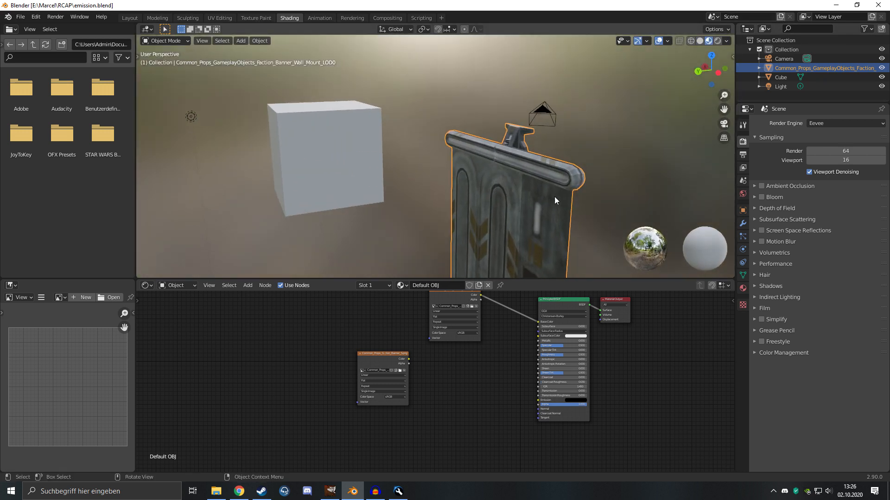
{"action": "middle_click_drag", "start_coordinate": [525, 235], "coordinate": [491, 273]}
- Add a Separate RGB node and connect the color output of the banner's _S.png texture to its Image input
{"action": "scroll", "coordinate": [363, 354], "scroll_direction": "up", "scroll_amount": 5}
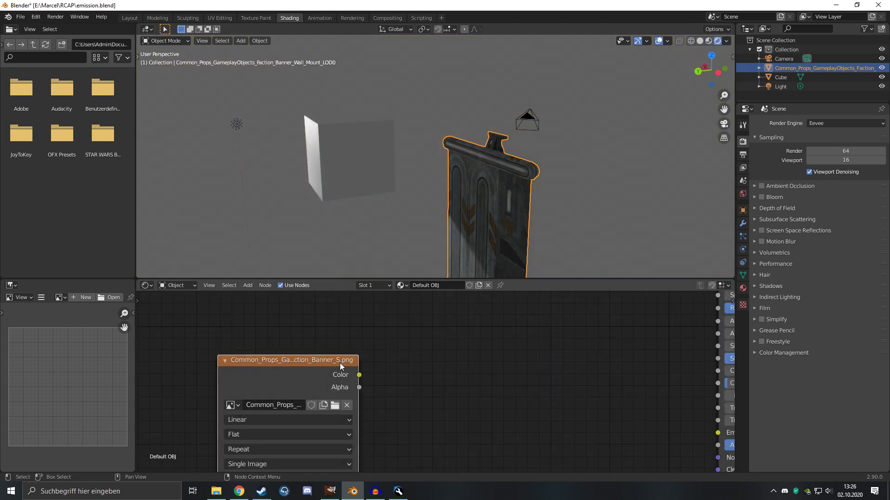
{"action": "scroll", "coordinate": [398, 361], "scroll_direction": "down", "scroll_amount": 3}
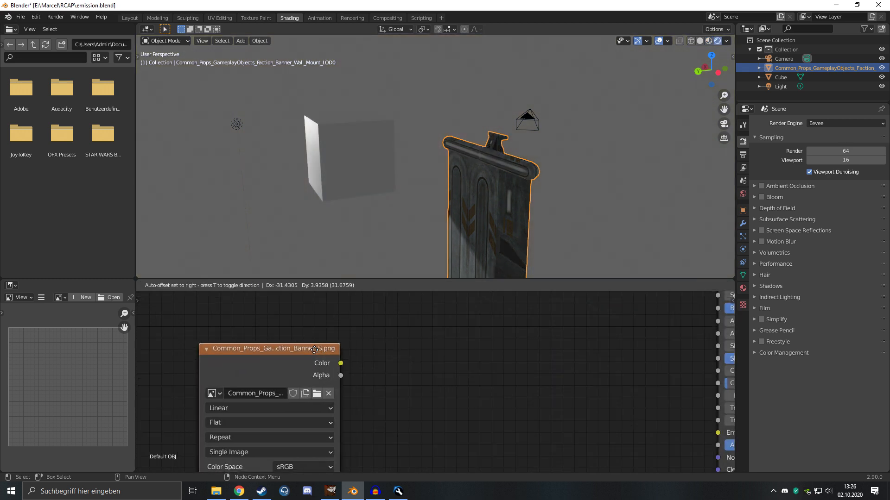
{"action": "scroll", "coordinate": [398, 361], "scroll_direction": "down", "scroll_amount": 2}
{"action": "key", "text": "shift+a"}
{"action": "left_click", "coordinate": [428, 357]}
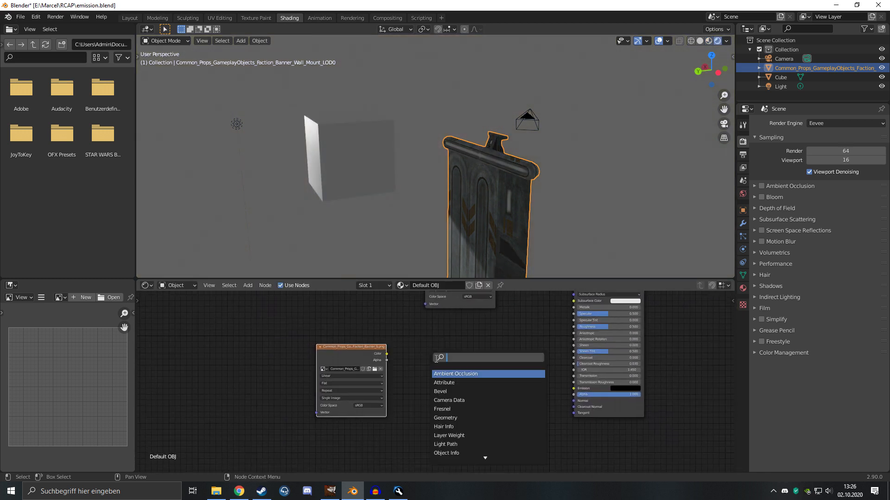
{"action": "type", "text": "sep"}
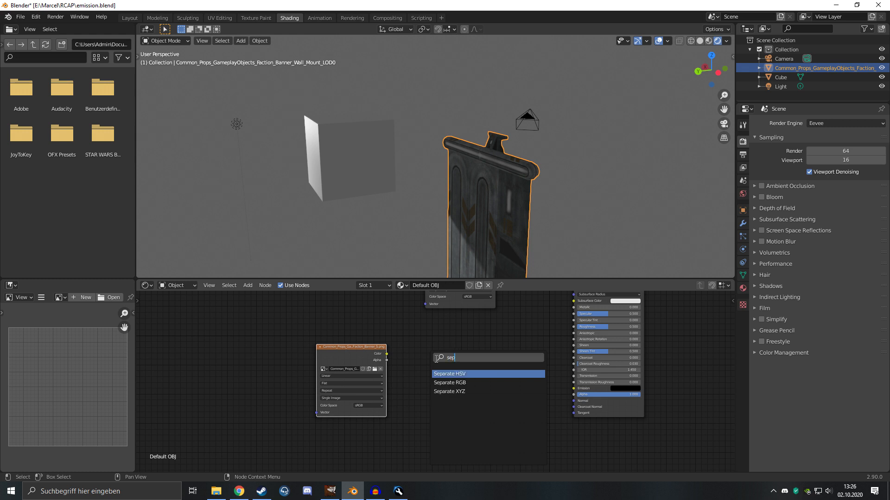
{"action": "key", "text": "Down"}
{"action": "key", "text": "Return"}
{"action": "left_click", "coordinate": [388, 357]}
{"action": "left_click_drag", "start_coordinate": [386, 354], "coordinate": [433, 370]}
- Connect the Separate RGB node's blue output through a new ColorRamp to the Principled BSDF's Emission input
{"action": "key", "text": "shift+a"}
{"action": "left_click", "coordinate": [467, 370]}
{"action": "type", "text": "color"}
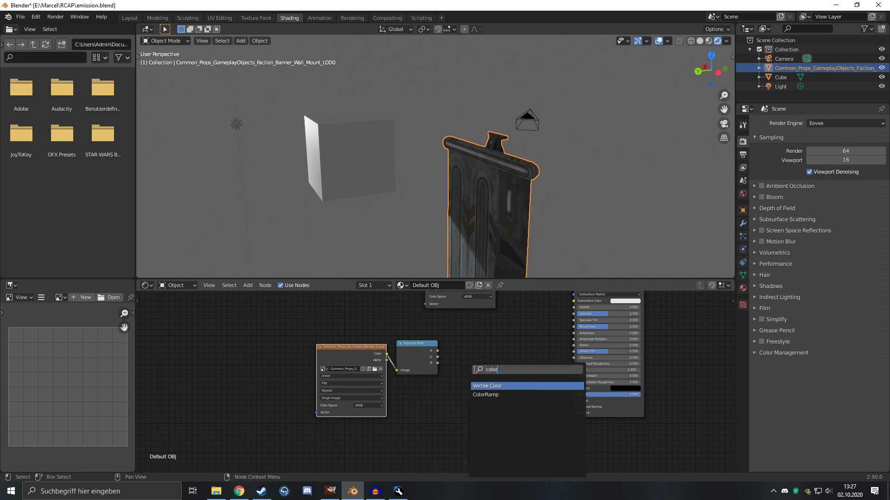
{"action": "key", "text": "Down"}
{"action": "key", "text": "Return"}
{"action": "left_click_drag", "start_coordinate": [437, 363], "coordinate": [456, 407]}
{"action": "scroll", "coordinate": [533, 359], "scroll_direction": "up", "scroll_amount": 2}
{"action": "left_click_drag", "start_coordinate": [576, 346], "coordinate": [656, 393]}
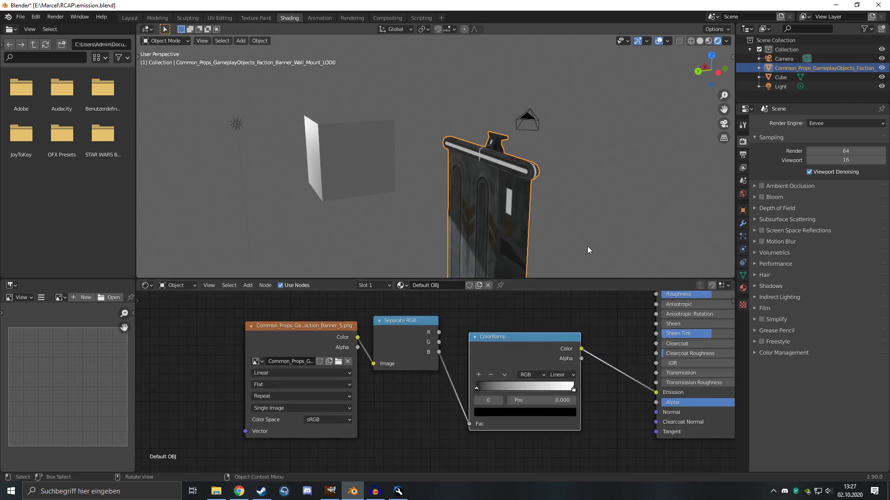
- Set the world background color to black to darken the scene around the banner
{"action": "middle_click_drag", "start_coordinate": [587, 246], "coordinate": [546, 220]}
{"action": "scroll", "coordinate": [542, 204], "scroll_direction": "up", "scroll_amount": 3}
{"action": "middle_click_drag", "start_coordinate": [555, 155], "coordinate": [574, 126]}
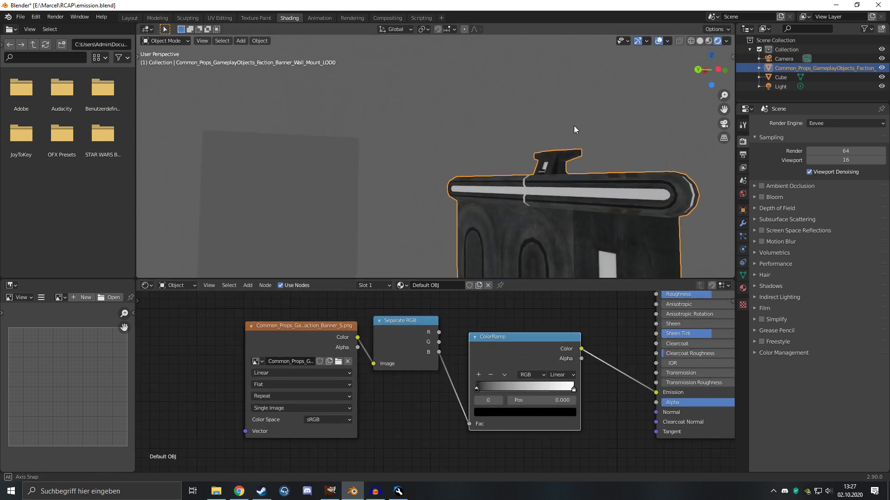
{"action": "left_click", "coordinate": [743, 194]}
{"action": "left_click", "coordinate": [827, 186]}
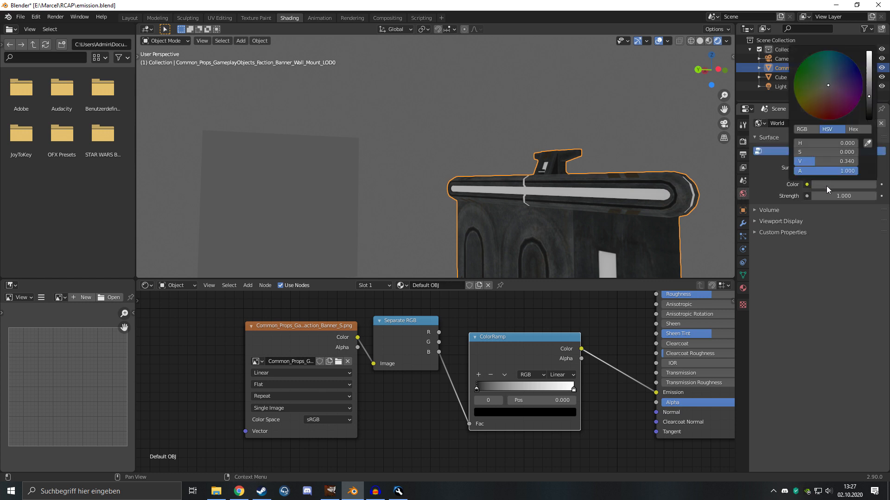
{"action": "left_click_drag", "start_coordinate": [868, 95], "coordinate": [868, 120]}
{"action": "middle_click_drag", "start_coordinate": [648, 153], "coordinate": [556, 190]}
- Change the ColorRamp's white end stop to fully saturated cyan (hue 0.518) so the banner's emission is tinted
{"action": "left_click", "coordinate": [547, 413]}
{"action": "left_click", "coordinate": [572, 390]}
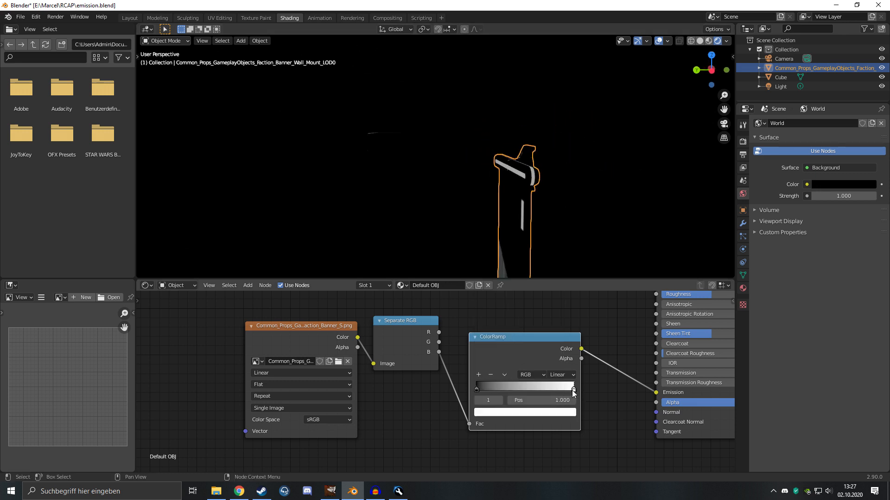
{"action": "left_click", "coordinate": [551, 413]}
{"action": "left_click_drag", "start_coordinate": [532, 325], "coordinate": [516, 277]}
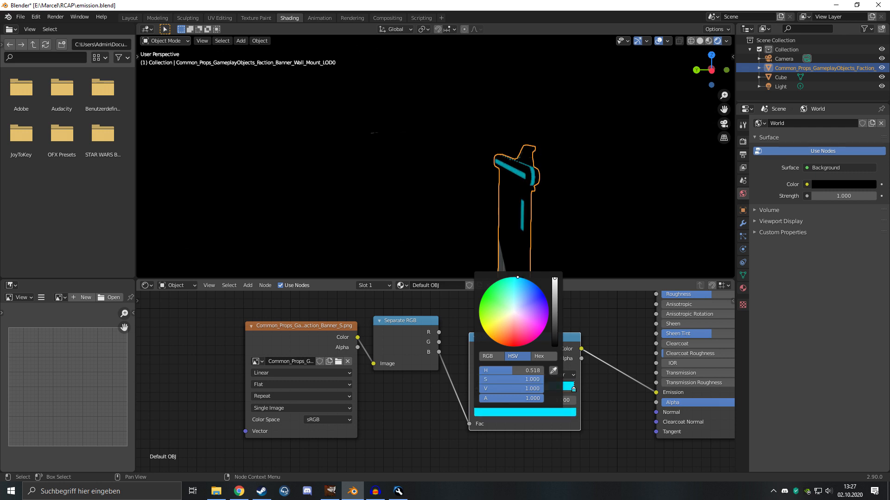
{"action": "middle_click_drag", "start_coordinate": [616, 193], "coordinate": [678, 215]}
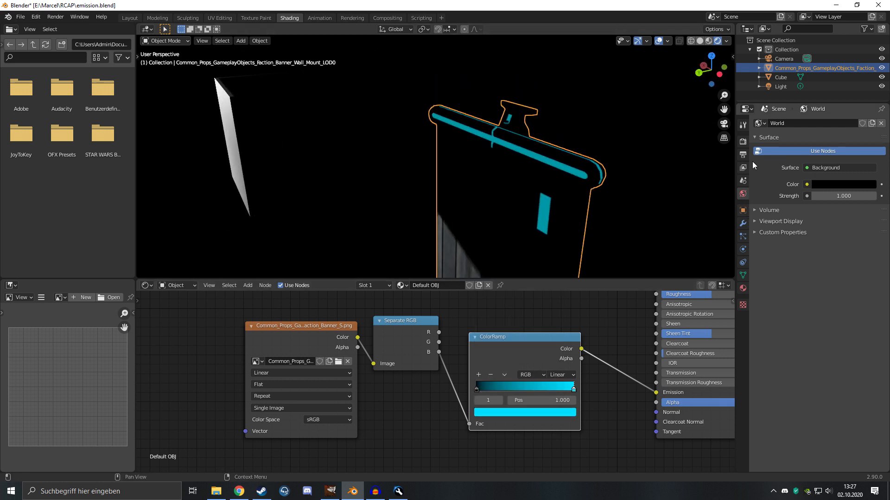
- Switch the render engine to Cycles, check the banner's glow on the cube, and save the file
{"action": "left_click", "coordinate": [743, 143]}
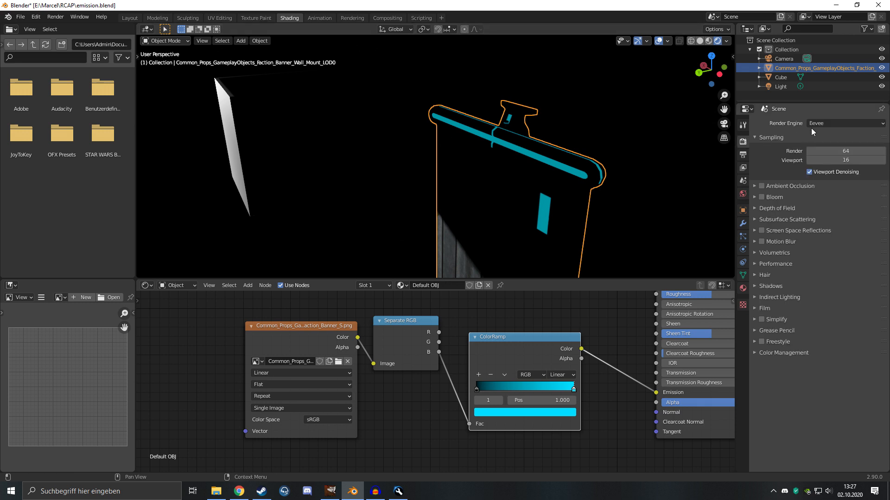
{"action": "left_click", "coordinate": [823, 123]}
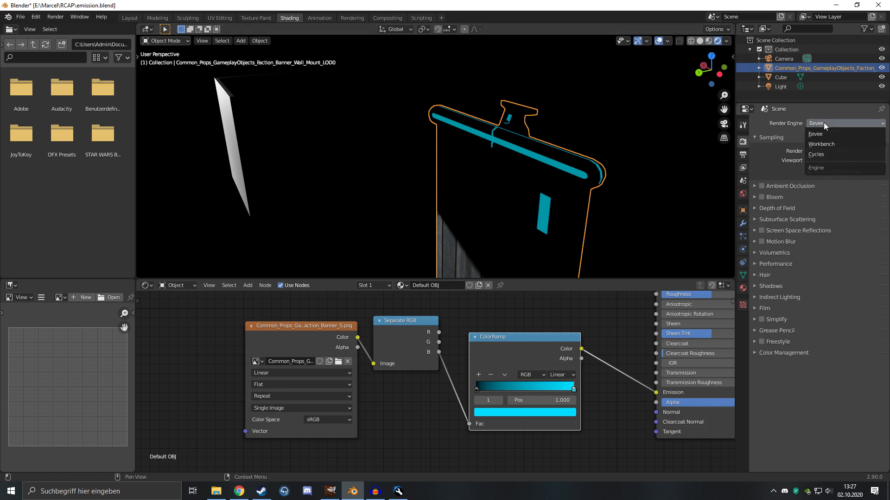
{"action": "left_click", "coordinate": [821, 157]}
{"action": "middle_click_drag", "start_coordinate": [532, 199], "coordinate": [497, 196]}
{"action": "mouse_move", "coordinate": [621, 207]}
{"action": "middle_mouse_down"}
{"action": "mouse_move", "coordinate": [508, 205]}
{"action": "mouse_move", "coordinate": [455, 145]}
{"action": "mouse_move", "coordinate": [407, 159]}
{"action": "mouse_move", "coordinate": [482, 86]}
{"action": "middle_mouse_up"}
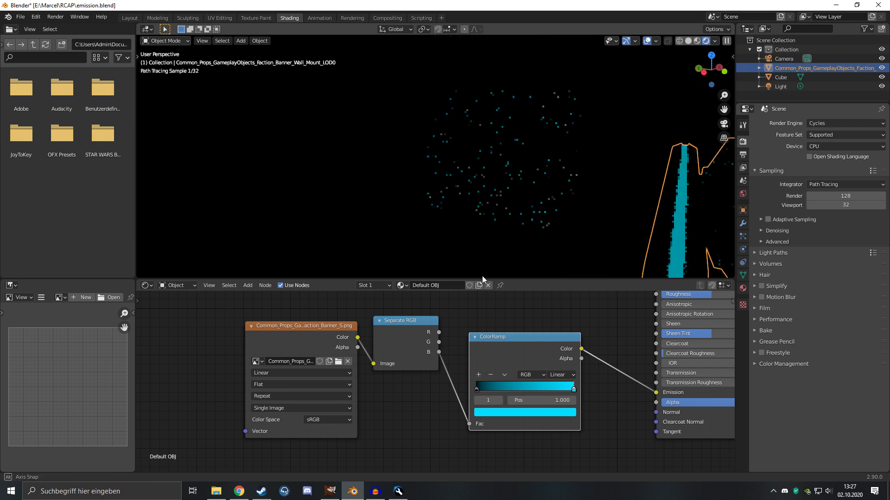
{"action": "scroll", "coordinate": [486, 315], "scroll_direction": "down", "scroll_amount": 1}
{"action": "mouse_move", "coordinate": [514, 237]}
{"action": "middle_mouse_down"}
{"action": "mouse_move", "coordinate": [537, 204]}
{"action": "mouse_move", "coordinate": [561, 209]}
{"action": "mouse_move", "coordinate": [550, 200]}
{"action": "mouse_move", "coordinate": [574, 232]}
{"action": "mouse_move", "coordinate": [560, 204]}
{"action": "mouse_move", "coordinate": [529, 245]}
{"action": "mouse_move", "coordinate": [503, 251]}
{"action": "middle_mouse_up"}
{"action": "key", "text": "ctrl+s"}
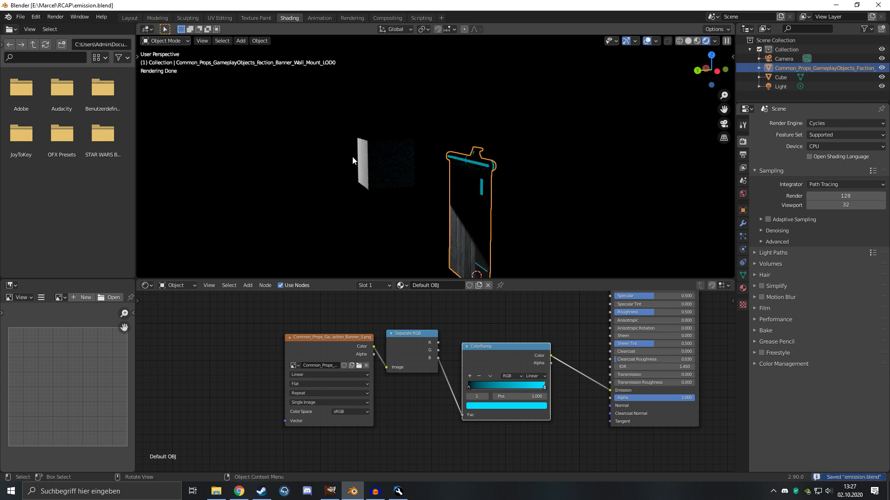
- Open the recent file tutoooorial.blend and move the vehicle's color texture node away from the shader node
{"action": "left_click", "coordinate": [23, 17]}
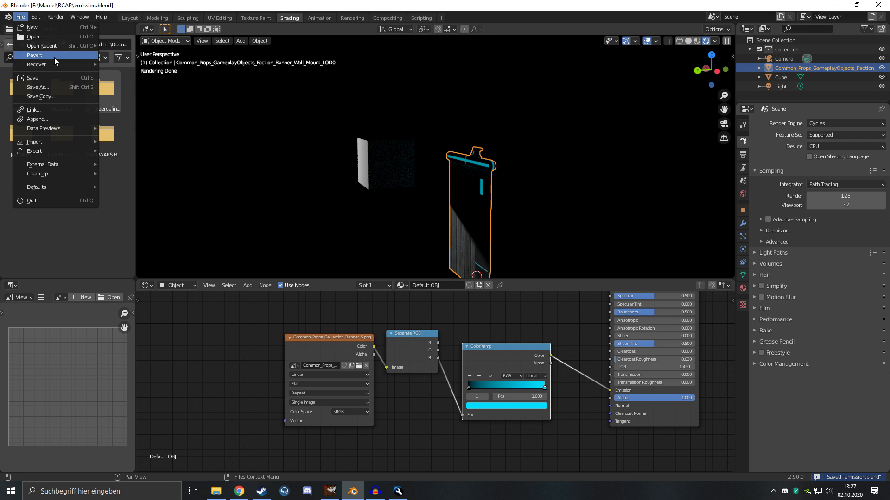
{"action": "mouse_move", "coordinate": [56, 50]}
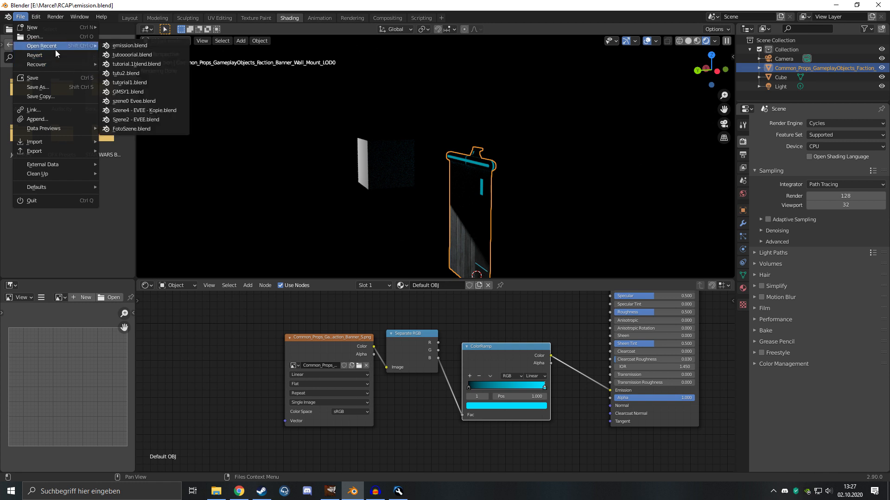
{"action": "left_click", "coordinate": [141, 55]}
{"action": "middle_click_drag", "start_coordinate": [375, 188], "coordinate": [400, 209]}
{"action": "middle_click_drag", "start_coordinate": [413, 327], "coordinate": [419, 423]}
{"action": "left_click_drag", "start_coordinate": [427, 346], "coordinate": [364, 314]}
{"action": "middle_click_drag", "start_coordinate": [556, 337], "coordinate": [582, 360]}
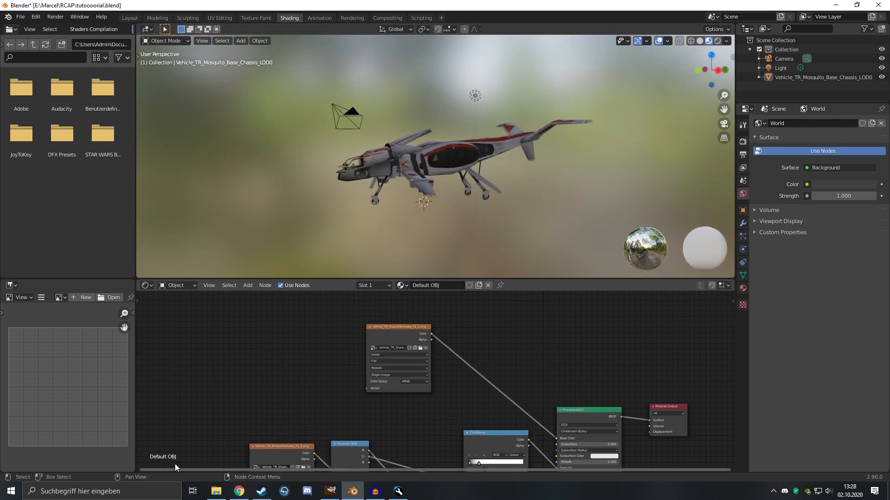
- Add ScrubForest_TC.dds from the ps2ls folder as an image texture node and connect its color to Base Color
{"action": "left_click", "coordinate": [216, 491]}
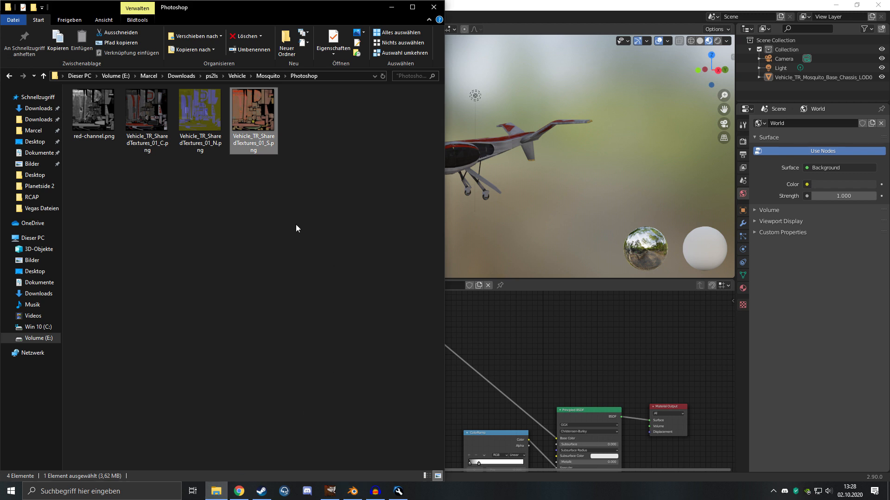
{"action": "left_click", "coordinate": [212, 76]}
{"action": "left_click", "coordinate": [396, 197]}
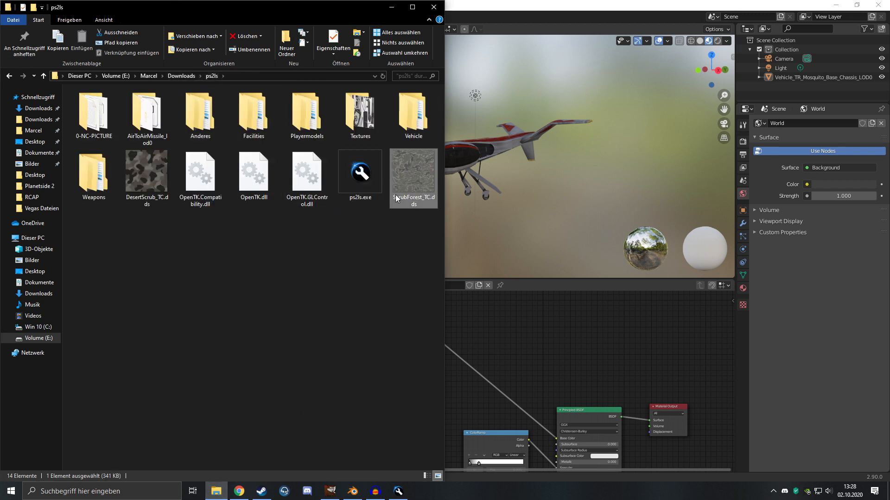
{"action": "left_click_drag", "start_coordinate": [524, 313], "coordinate": [485, 298]}
{"action": "left_click_drag", "start_coordinate": [538, 308], "coordinate": [503, 334]}
{"action": "left_click_drag", "start_coordinate": [452, 391], "coordinate": [445, 391]}
{"action": "middle_click_drag", "start_coordinate": [410, 200], "coordinate": [428, 199]}
{"action": "scroll", "coordinate": [378, 205], "scroll_direction": "up", "scroll_amount": 4}
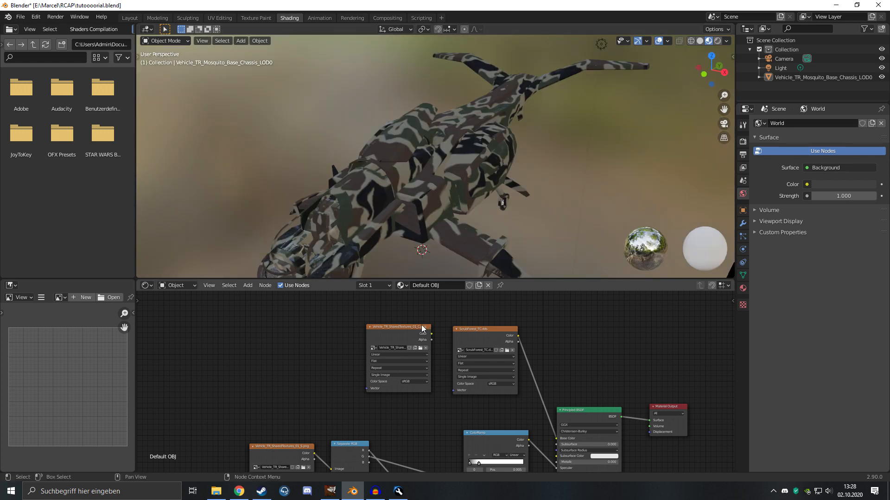
- Stack the ScrubForest_TC node above the vehicle color texture node and reconnect the vehicle texture's color to Base Color
{"action": "left_click_drag", "start_coordinate": [422, 328], "coordinate": [416, 349]}
{"action": "middle_click_drag", "start_coordinate": [413, 246], "coordinate": [387, 190]}
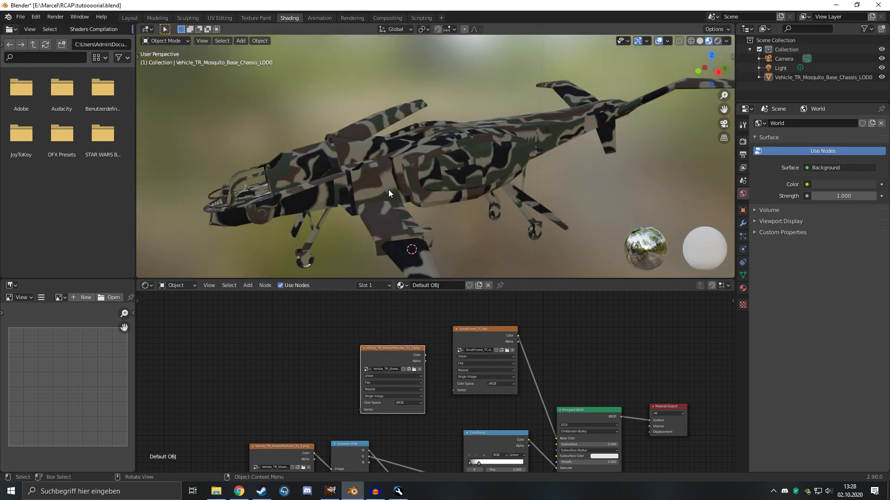
{"action": "left_click_drag", "start_coordinate": [395, 347], "coordinate": [401, 356]}
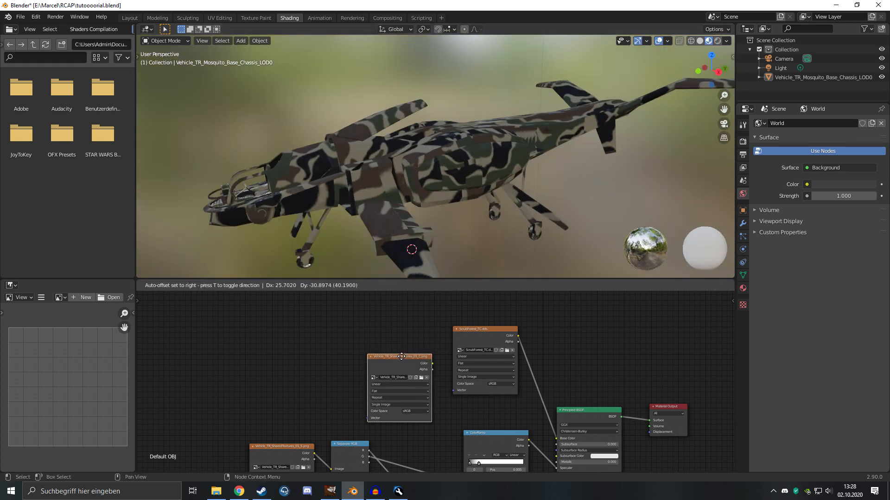
{"action": "left_click_drag", "start_coordinate": [472, 328], "coordinate": [387, 463]}
{"action": "scroll", "coordinate": [386, 463], "scroll_direction": "up", "scroll_amount": 2, "text": "shift"}
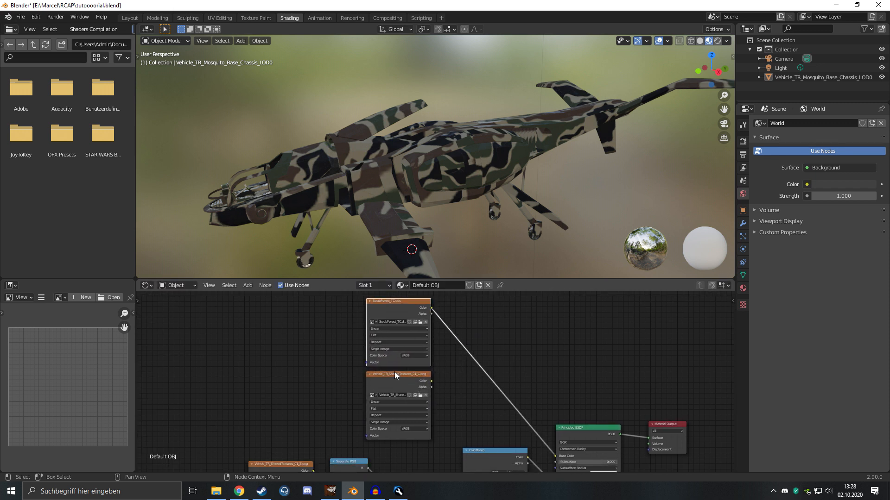
{"action": "middle_click_drag", "start_coordinate": [389, 198], "coordinate": [400, 205]}
{"action": "left_click_drag", "start_coordinate": [431, 381], "coordinate": [556, 456]}
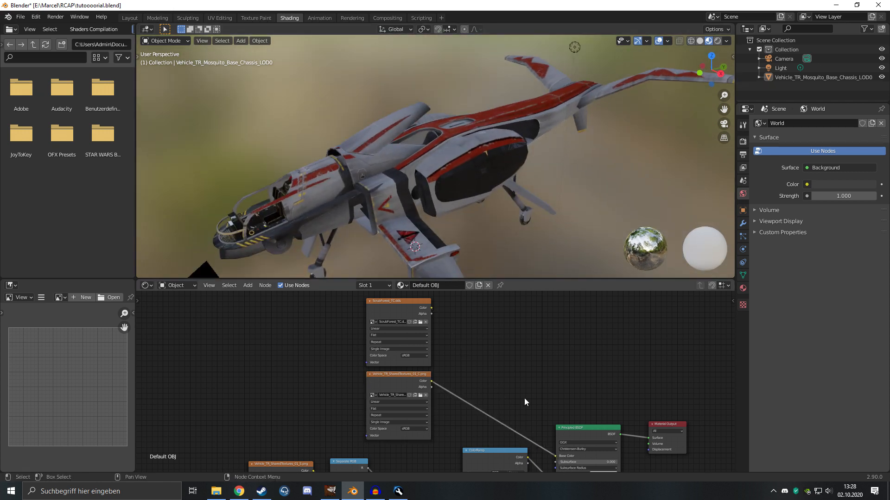
- Add a MixRGB node between the texture nodes and the Principled BSDF
{"action": "key", "text": "shift+a"}
{"action": "left_click", "coordinate": [504, 373]}
{"action": "type", "text": "m"}
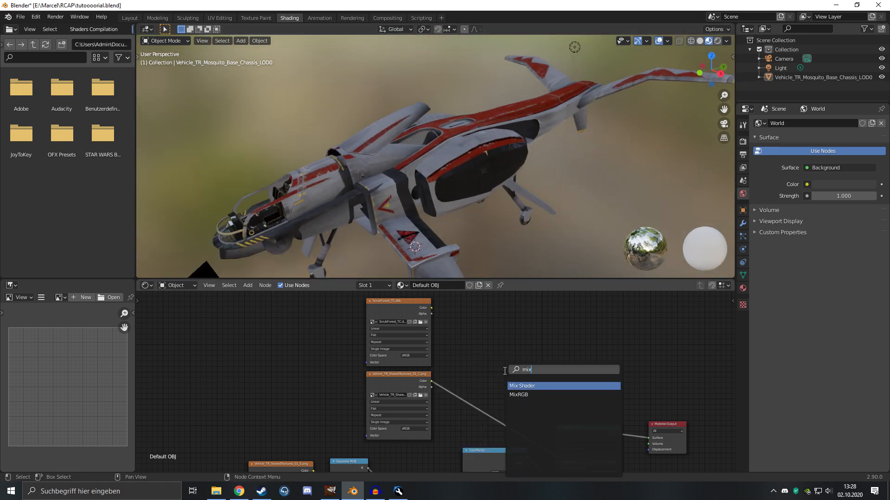
{"action": "type", "text": "ix"}
{"action": "key", "text": "Down"}
{"action": "key", "text": "Return"}
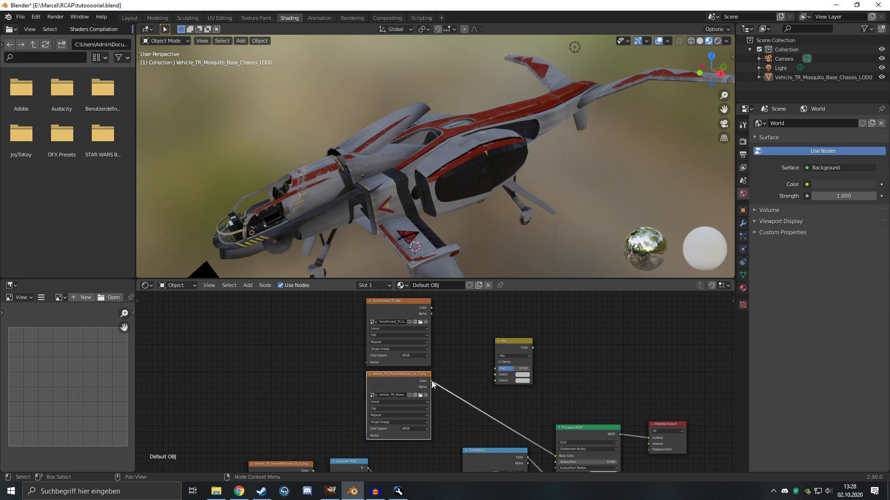
- Connect ScrubForest_TC to Mix Color1, the vehicle color texture to Color2, and the Mix output to Base Color
{"action": "left_click_drag", "start_coordinate": [426, 300], "coordinate": [500, 377]}
{"action": "left_click_drag", "start_coordinate": [533, 352], "coordinate": [548, 389]}
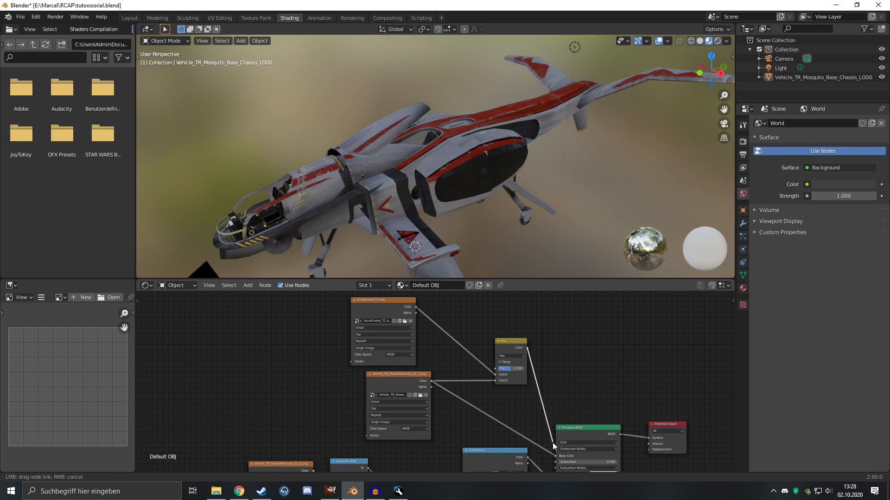
{"action": "left_click_drag", "start_coordinate": [558, 454], "coordinate": [557, 456]}
{"action": "middle_click_drag", "start_coordinate": [567, 393], "coordinate": [585, 376]}
{"action": "mouse_move", "coordinate": [465, 168]}
{"action": "middle_mouse_down"}
{"action": "mouse_move", "coordinate": [474, 218]}
{"action": "mouse_move", "coordinate": [362, 198]}
{"action": "mouse_move", "coordinate": [321, 163]}
{"action": "mouse_move", "coordinate": [327, 181]}
{"action": "mouse_move", "coordinate": [461, 175]}
{"action": "middle_mouse_up"}
- Shift the ScrubForest_TC node away from the Mix node and lower the Mix factor to about 0.278
{"action": "left_click_drag", "start_coordinate": [399, 357], "coordinate": [385, 360]}
{"action": "middle_click_drag", "start_coordinate": [349, 358], "coordinate": [362, 380]}
{"action": "left_click_drag", "start_coordinate": [419, 327], "coordinate": [388, 327]}
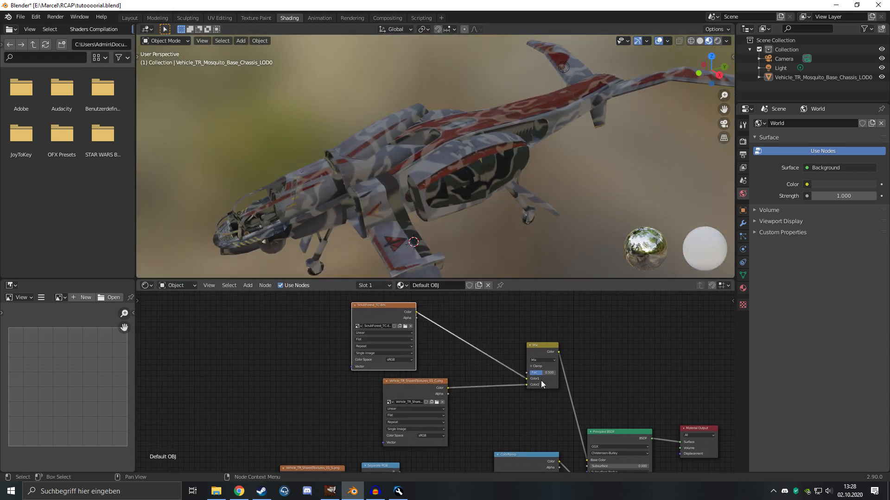
{"action": "scroll", "coordinate": [541, 379], "scroll_direction": "up", "scroll_amount": 3}
{"action": "left_click_drag", "start_coordinate": [610, 366], "coordinate": [601, 366]}
- Duplicate the vehicle's normal map image texture node and carry the copy up toward the color textures
{"action": "scroll", "coordinate": [535, 434], "scroll_direction": "down", "scroll_amount": 6}
{"action": "middle_click_drag", "start_coordinate": [536, 435], "coordinate": [531, 281]}
{"action": "middle_click_drag", "start_coordinate": [471, 421], "coordinate": [465, 372]}
{"action": "scroll", "coordinate": [465, 371], "scroll_direction": "up", "scroll_amount": 2}
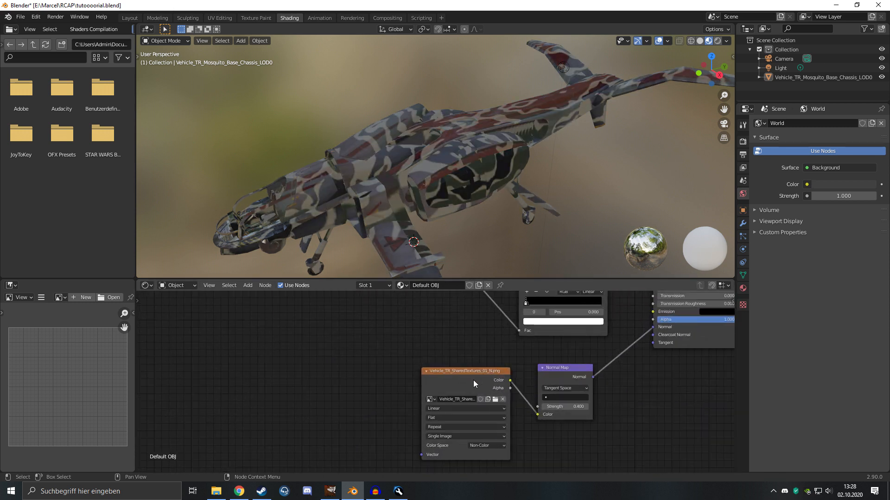
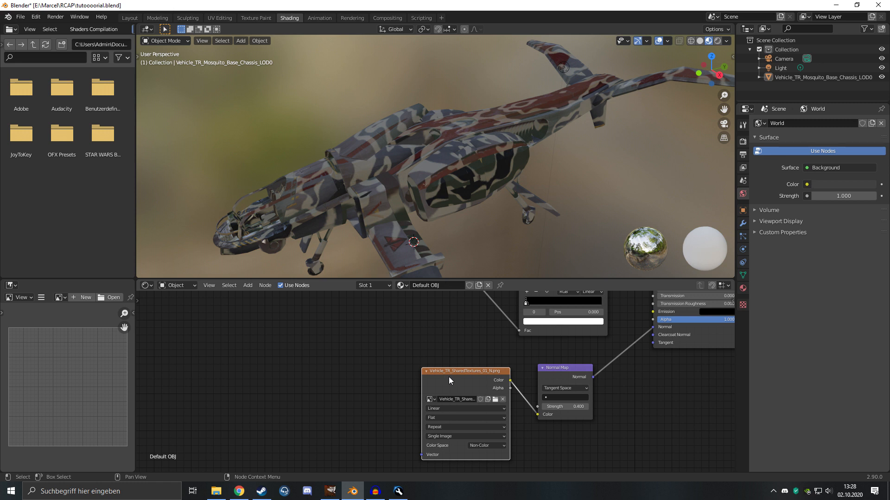
{"action": "key", "text": "shift+d"}
{"action": "left_click", "coordinate": [364, 447]}
{"action": "left_click_drag", "start_coordinate": [364, 447], "coordinate": [342, 294]}
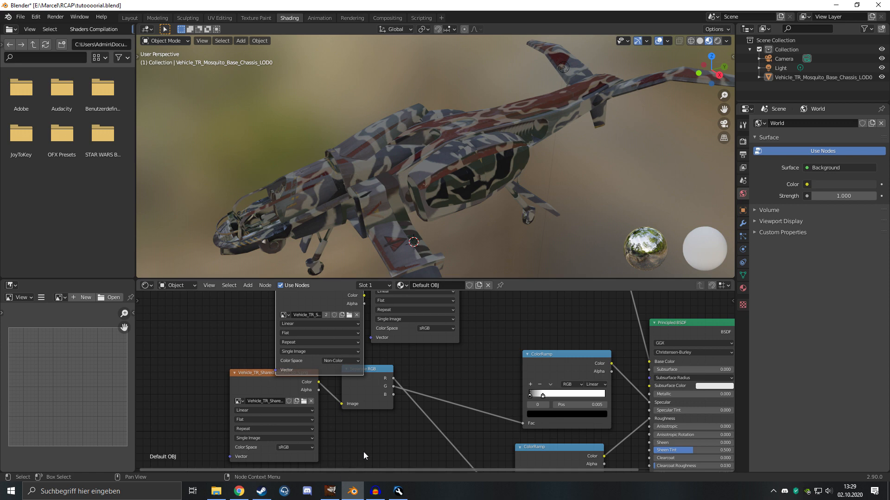
- Place the duplicated normal texture near ScrubForest_TC and restore the direct link from ScrubForest_TC to Mix Color1
{"action": "scroll", "coordinate": [441, 351], "scroll_direction": "down", "scroll_amount": 4}
{"action": "middle_click_drag", "start_coordinate": [441, 350], "coordinate": [443, 418]}
{"action": "middle_click_drag", "start_coordinate": [383, 404], "coordinate": [418, 423]}
{"action": "left_click_drag", "start_coordinate": [418, 423], "coordinate": [500, 329]}
{"action": "scroll", "coordinate": [504, 346], "scroll_direction": "up", "scroll_amount": 2}
{"action": "middle_click_drag", "start_coordinate": [483, 328], "coordinate": [475, 371]}
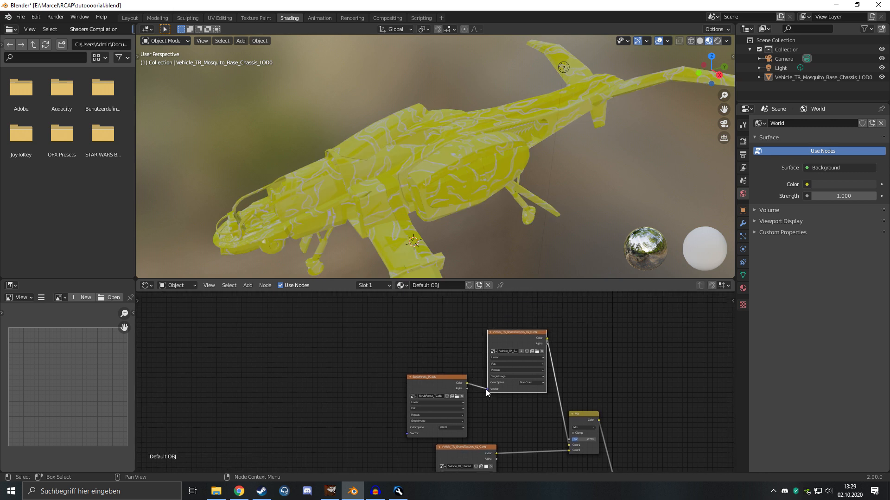
{"action": "left_click_drag", "start_coordinate": [573, 446], "coordinate": [573, 402]}
{"action": "middle_click_drag", "start_coordinate": [574, 403], "coordinate": [554, 399]}
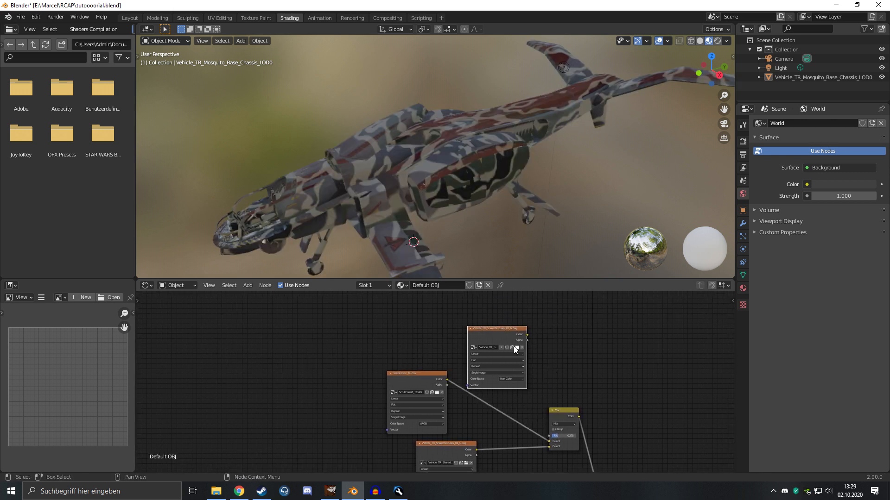
- Position the duplicated normal texture above ScrubForest_TC and move the Principled BSDF node up beside the Mix node
{"action": "left_click_drag", "start_coordinate": [487, 329], "coordinate": [415, 308]}
{"action": "middle_click_drag", "start_coordinate": [479, 335], "coordinate": [349, 302]}
{"action": "left_click_drag", "start_coordinate": [500, 447], "coordinate": [517, 317]}
{"action": "middle_click_drag", "start_coordinate": [517, 318], "coordinate": [522, 353]}
- Connect the duplicated normal texture's color to Base Color and examine its color regions on the aircraft from several angles
{"action": "left_click_drag", "start_coordinate": [332, 304], "coordinate": [504, 381]}
{"action": "scroll", "coordinate": [497, 186], "scroll_direction": "up", "scroll_amount": 4}
{"action": "middle_click_drag", "start_coordinate": [498, 185], "coordinate": [393, 133]}
{"action": "mouse_move", "coordinate": [495, 184]}
{"action": "middle_mouse_down"}
{"action": "mouse_move", "coordinate": [513, 190]}
{"action": "mouse_move", "coordinate": [489, 179]}
{"action": "middle_mouse_up"}
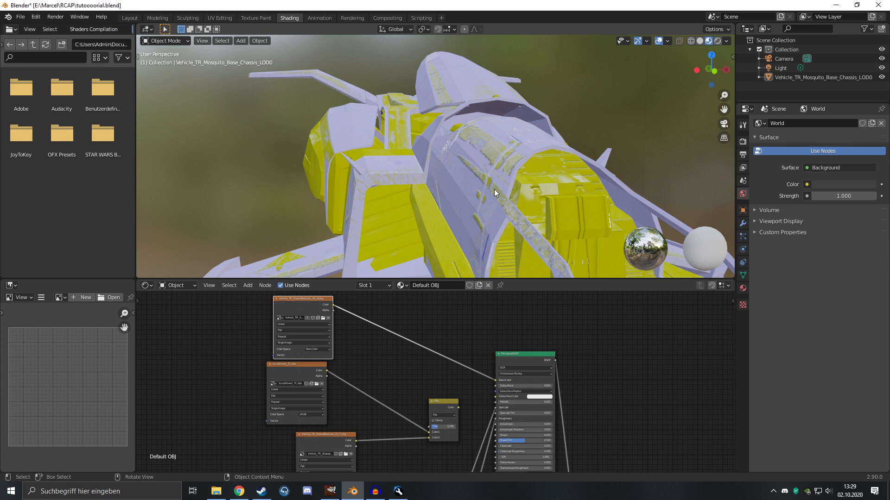
{"action": "middle_click_drag", "start_coordinate": [481, 183], "coordinate": [466, 215]}
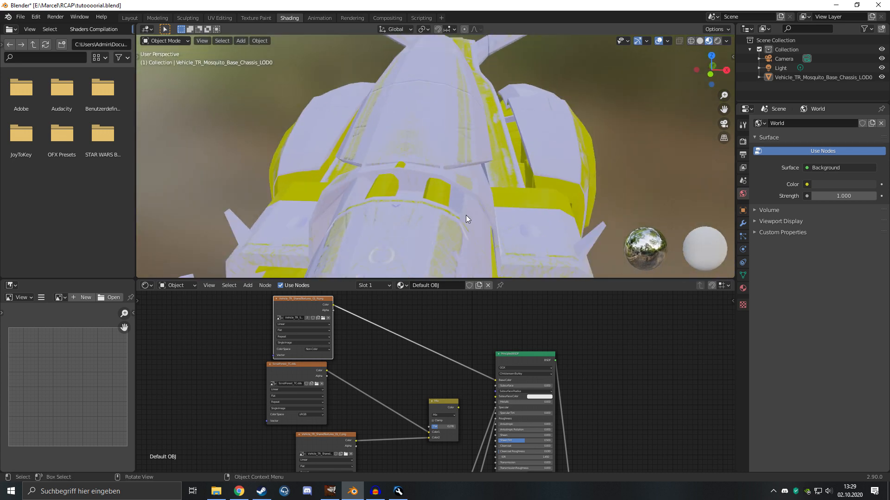
{"action": "middle_click_drag", "start_coordinate": [439, 196], "coordinate": [432, 93]}
{"action": "middle_click_drag", "start_coordinate": [371, 153], "coordinate": [401, 173]}
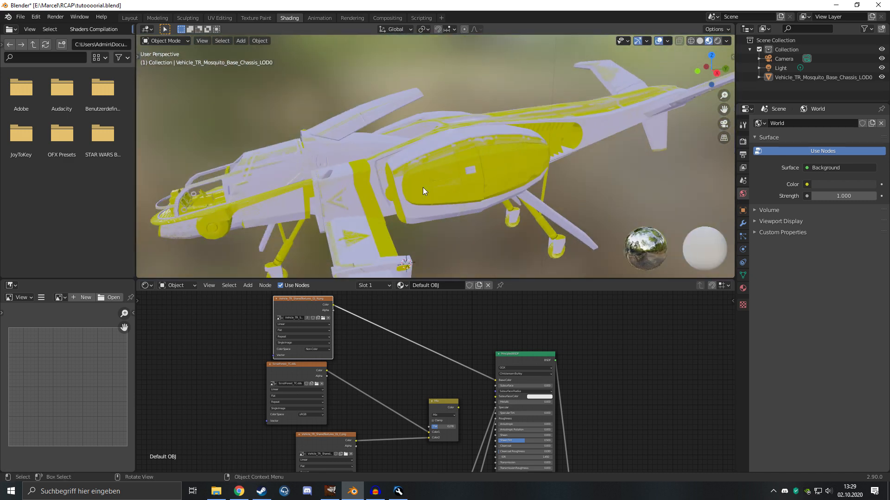
- Shift the ScrubForest_TC node aside and set the duplicated normal texture's color space to sRGB
{"action": "left_click_drag", "start_coordinate": [297, 369], "coordinate": [325, 372]}
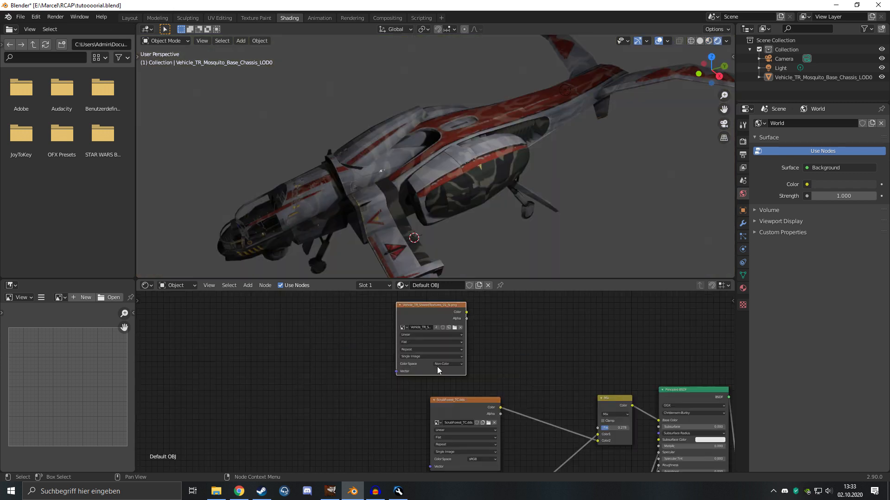
{"action": "left_click", "coordinate": [438, 363]}
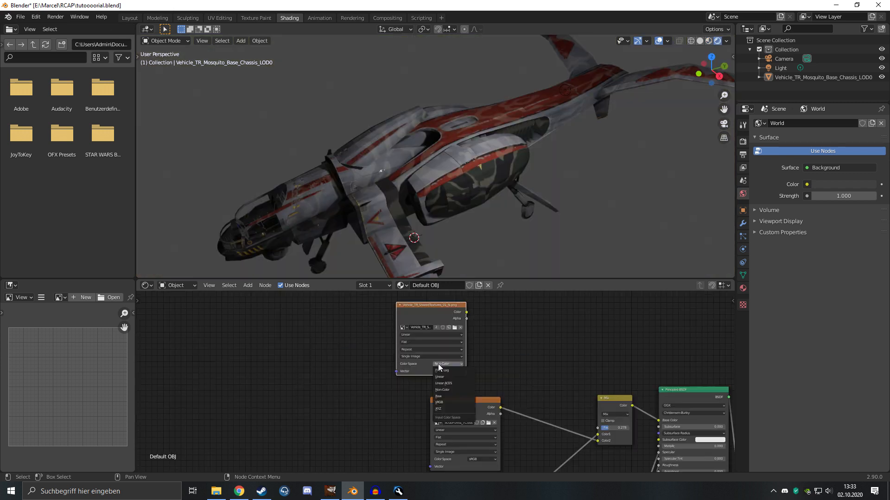
{"action": "left_click", "coordinate": [445, 402]}
- Add a Separate RGB node beside the duplicated normal texture
{"action": "scroll", "coordinate": [410, 368], "scroll_direction": "up", "scroll_amount": 1}
{"action": "middle_click_drag", "start_coordinate": [410, 369], "coordinate": [377, 337]}
{"action": "key", "text": "shift+a"}
{"action": "left_click", "coordinate": [377, 336]}
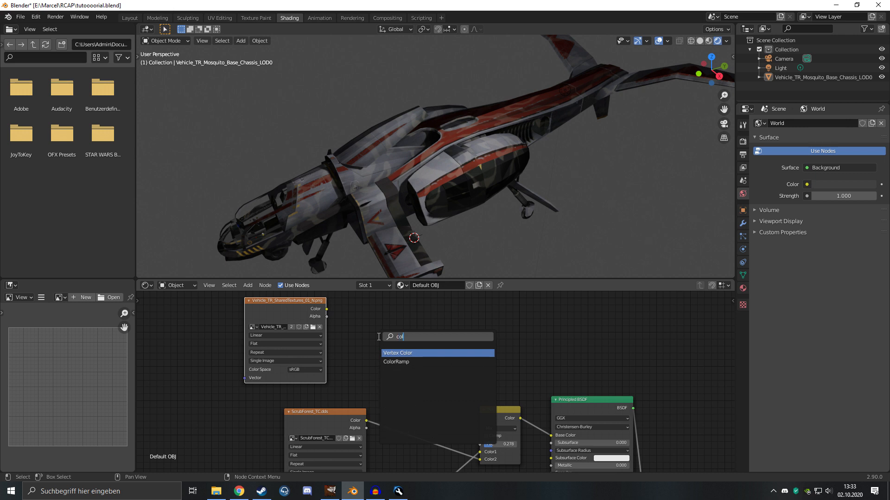
{"action": "type", "text": "sepe"}
{"action": "left_click", "coordinate": [398, 362]}
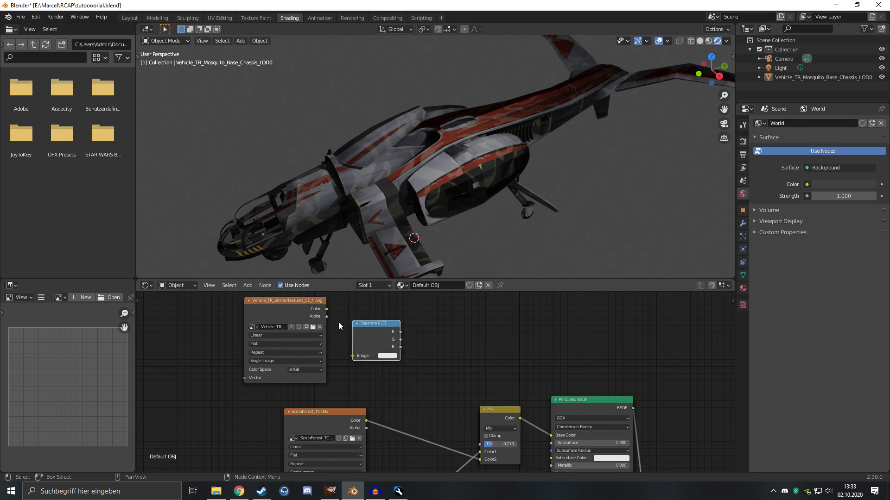
- Link the duplicated normal texture through Separate RGB's B channel into the Fac input of a new ColorRamp node
{"action": "key", "text": "shift+a"}
{"action": "left_click", "coordinate": [446, 352]}
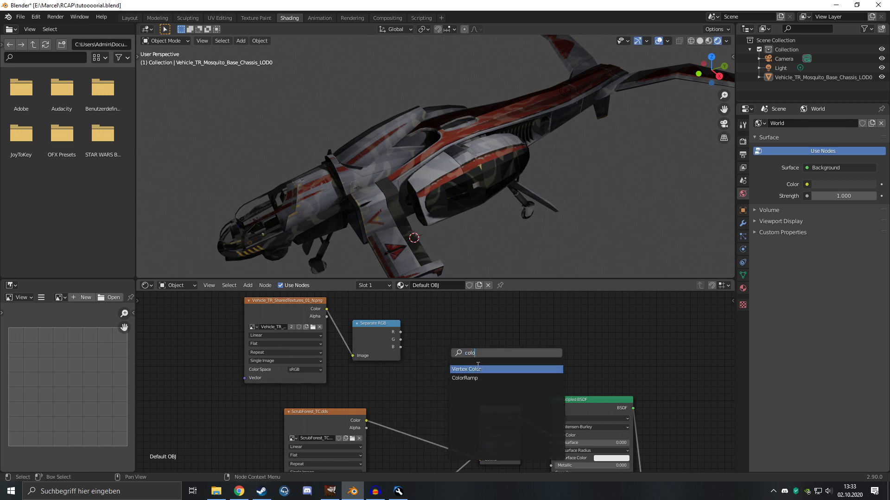
{"action": "type", "text": "colo"}
{"action": "left_click", "coordinate": [464, 378]}
{"action": "left_click", "coordinate": [466, 367]}
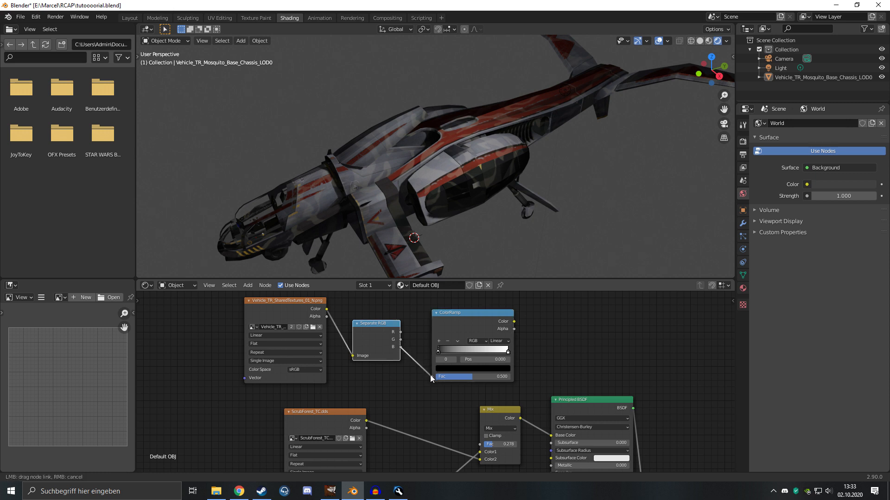
{"action": "left_click_drag", "start_coordinate": [434, 378], "coordinate": [434, 377]}
- Connect the ColorRamp's color to the Mix node's Fac and move the ramp's white stop to about 0.286
{"action": "middle_click_drag", "start_coordinate": [540, 352], "coordinate": [582, 341]}
{"action": "left_click_drag", "start_coordinate": [556, 311], "coordinate": [533, 401]}
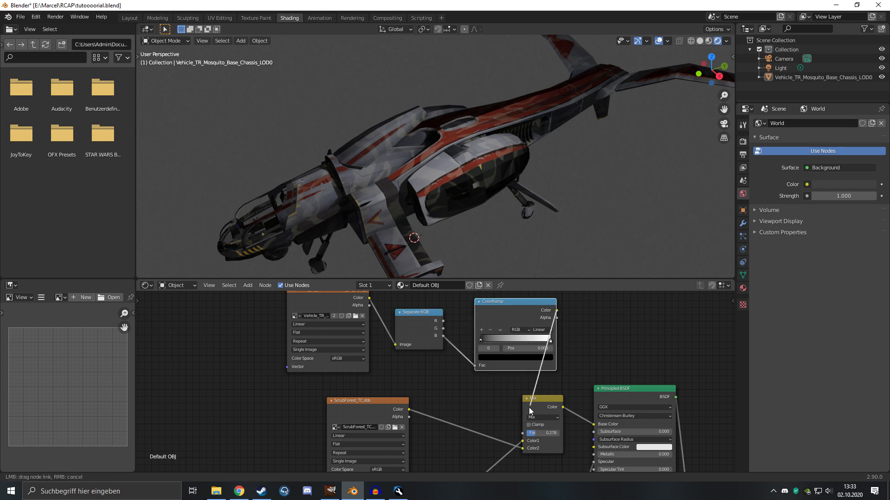
{"action": "left_click_drag", "start_coordinate": [522, 436], "coordinate": [522, 433]}
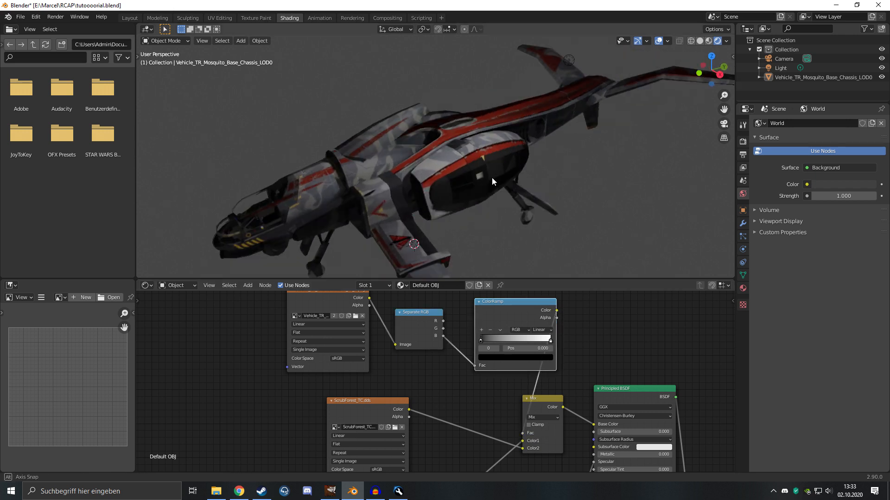
{"action": "left_click_drag", "start_coordinate": [550, 341], "coordinate": [487, 343]}
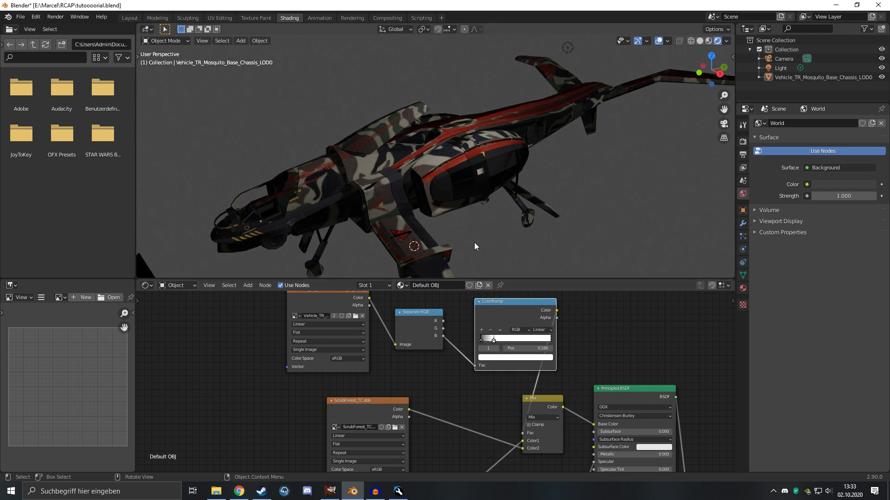
{"action": "middle_click_drag", "start_coordinate": [474, 243], "coordinate": [434, 257]}
{"action": "scroll", "coordinate": [431, 208], "scroll_direction": "up", "scroll_amount": 3}
{"action": "mouse_move", "coordinate": [430, 205]}
{"action": "middle_mouse_down"}
{"action": "mouse_move", "coordinate": [441, 175]}
{"action": "mouse_move", "coordinate": [454, 219]}
{"action": "mouse_move", "coordinate": [447, 195]}
{"action": "mouse_move", "coordinate": [426, 202]}
{"action": "mouse_move", "coordinate": [392, 246]}
{"action": "mouse_move", "coordinate": [424, 185]}
{"action": "mouse_move", "coordinate": [440, 218]}
{"action": "middle_mouse_up"}
- Tighten the ColorRamp by moving the black stop to about 0.03 and the white stop to 0.100
{"action": "left_click_drag", "start_coordinate": [477, 341], "coordinate": [482, 345]}
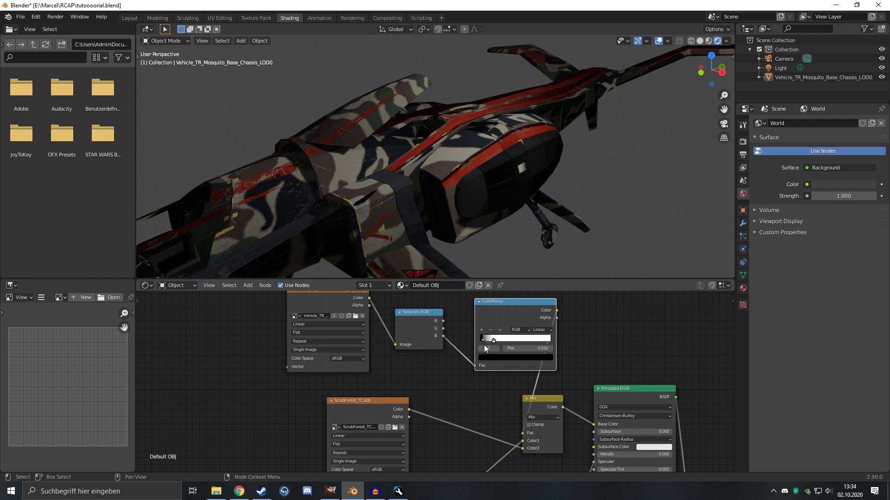
{"action": "scroll", "coordinate": [474, 243], "scroll_direction": "down", "scroll_amount": 4}
{"action": "middle_click_drag", "start_coordinate": [473, 243], "coordinate": [472, 241]}
{"action": "scroll", "coordinate": [445, 199], "scroll_direction": "up", "scroll_amount": 4}
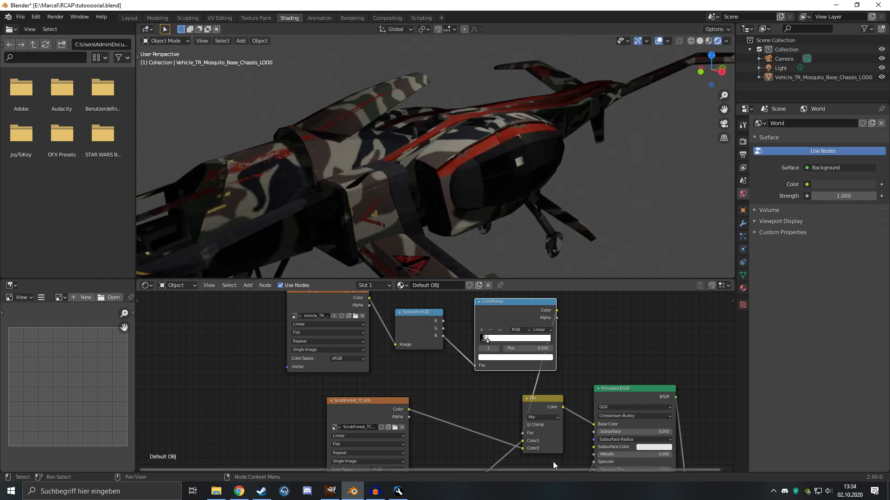
- Try swapping the texture connections on the Mix node's Color1 and Color2 inputs, and restore their original order
{"action": "left_click_drag", "start_coordinate": [523, 449], "coordinate": [522, 440]}
{"action": "mouse_move", "coordinate": [427, 129]}
{"action": "middle_mouse_down"}
{"action": "mouse_move", "coordinate": [385, 207]}
{"action": "mouse_move", "coordinate": [399, 115]}
{"action": "mouse_move", "coordinate": [417, 125]}
{"action": "middle_mouse_up"}
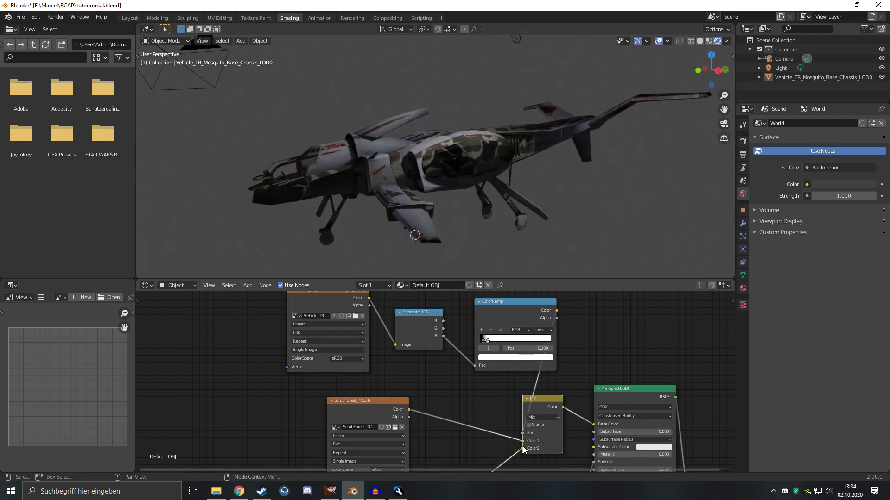
{"action": "left_click_drag", "start_coordinate": [524, 443], "coordinate": [523, 440]}
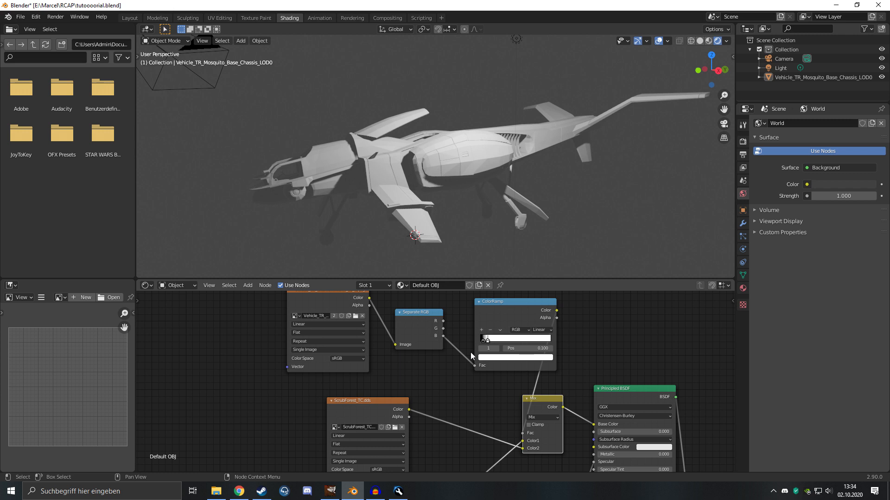
{"action": "middle_click_drag", "start_coordinate": [523, 440], "coordinate": [530, 470]}
{"action": "middle_click_drag", "start_coordinate": [464, 259], "coordinate": [446, 191]}
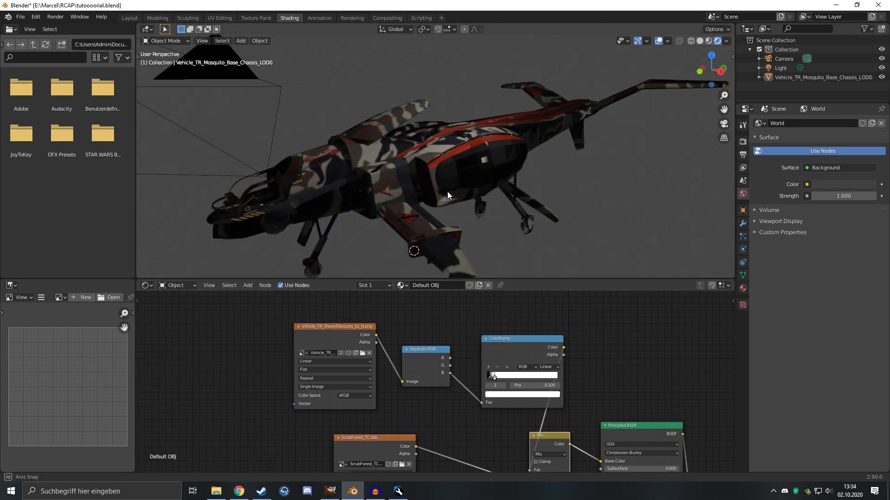
{"action": "scroll", "coordinate": [493, 214], "scroll_direction": "down", "scroll_amount": 3}
{"action": "middle_click_drag", "start_coordinate": [492, 214], "coordinate": [436, 241]}
- Move the ScrubForest_TC node near the aircraft's color texture and add a Mapping node before it
{"action": "middle_click_drag", "start_coordinate": [250, 454], "coordinate": [344, 335]}
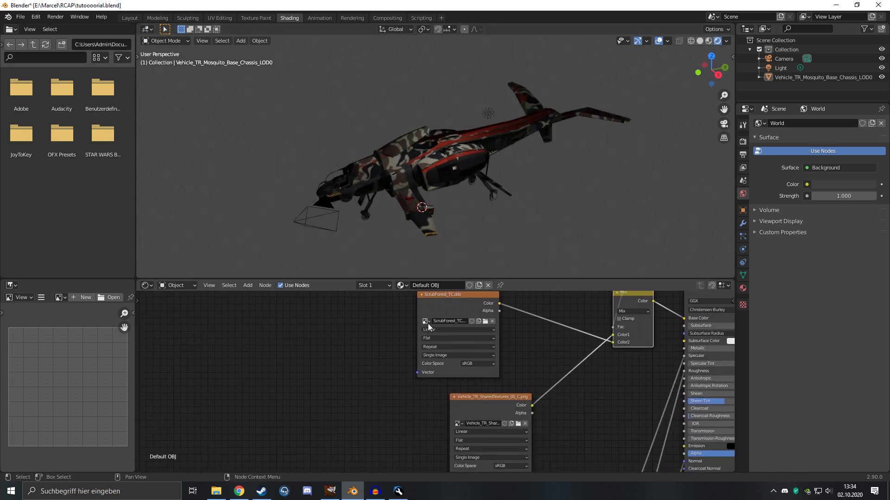
{"action": "left_click_drag", "start_coordinate": [448, 294], "coordinate": [478, 299]}
{"action": "middle_click_drag", "start_coordinate": [413, 316], "coordinate": [423, 377]}
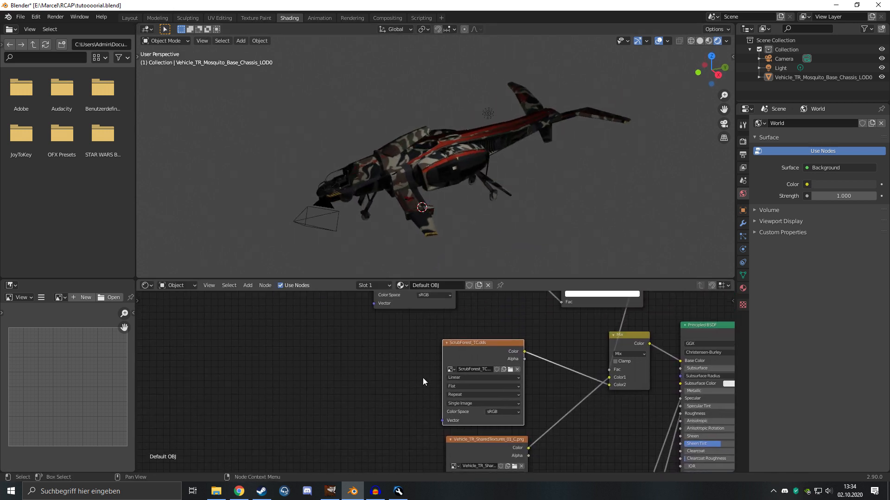
{"action": "scroll", "coordinate": [411, 366], "scroll_direction": "down", "scroll_amount": 1}
{"action": "key", "text": "shift+a"}
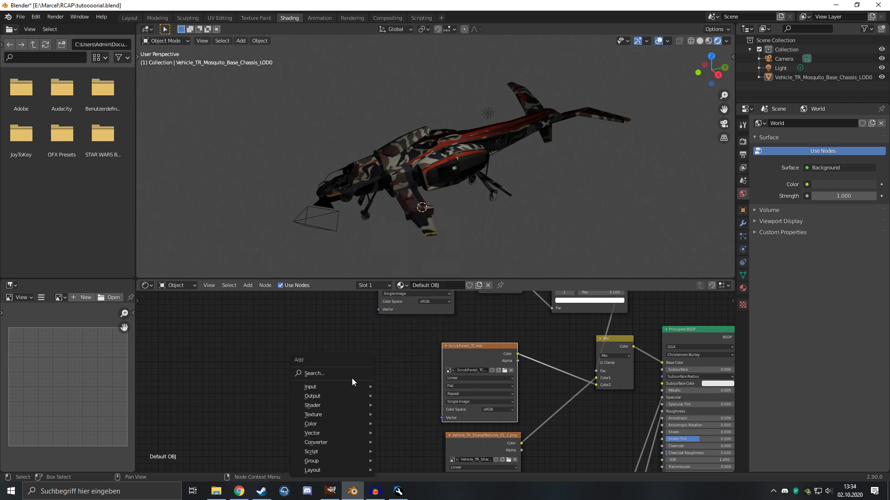
{"action": "left_click", "coordinate": [350, 378]}
{"action": "type", "text": "mapp"}
{"action": "key", "text": "Return"}
{"action": "left_click", "coordinate": [334, 373]}
- Add a Texture Coordinate node ahead of the Mapping node
{"action": "middle_click_drag", "start_coordinate": [199, 369], "coordinate": [339, 353]}
{"action": "key", "text": "shift+a"}
{"action": "left_click", "coordinate": [389, 362]}
{"action": "type", "text": "coo"}
{"action": "key", "text": "Return"}
{"action": "left_click", "coordinate": [429, 365]}
- Connect the UV coordinates to the Mapping node's Vector input and the Mapping output to ScrubForest_TC's Vector input
{"action": "scroll", "coordinate": [429, 366], "scroll_direction": "up", "scroll_amount": 1}
{"action": "middle_click_drag", "start_coordinate": [429, 365], "coordinate": [343, 385]}
{"action": "left_click_drag", "start_coordinate": [343, 371], "coordinate": [347, 373]}
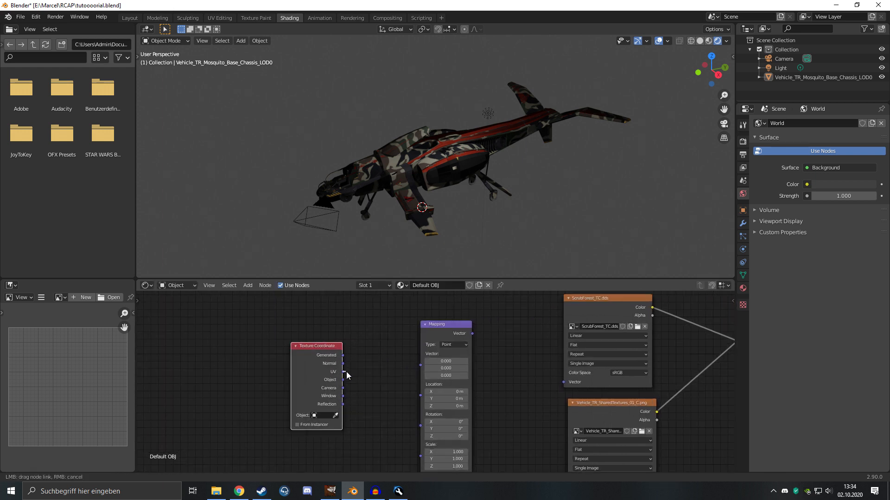
{"action": "left_click_drag", "start_coordinate": [419, 369], "coordinate": [422, 366]}
{"action": "left_click_drag", "start_coordinate": [472, 333], "coordinate": [565, 382]}
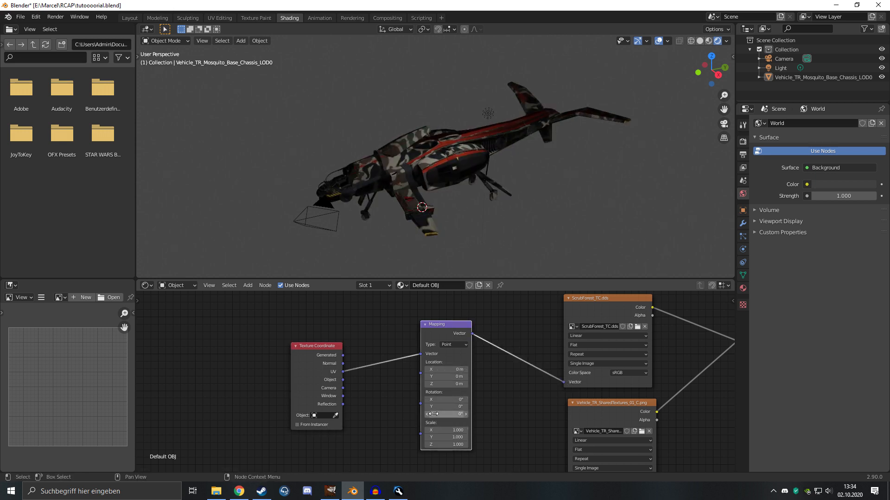
- Set the Mapping node's X and Y scale to 5 to make the camouflage pattern finer
{"action": "left_click_drag", "start_coordinate": [446, 400], "coordinate": [437, 399]}
{"action": "scroll", "coordinate": [320, 204], "scroll_direction": "up", "scroll_amount": 4}
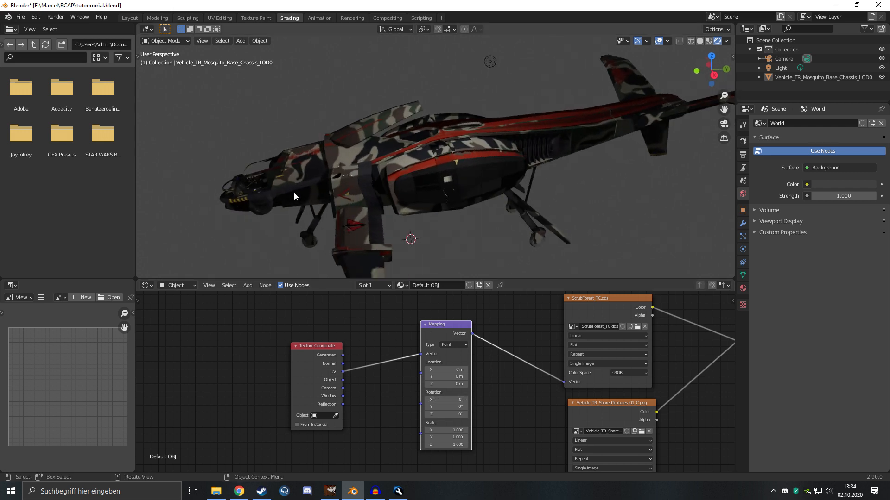
{"action": "left_click_drag", "start_coordinate": [443, 428], "coordinate": [556, 429]}
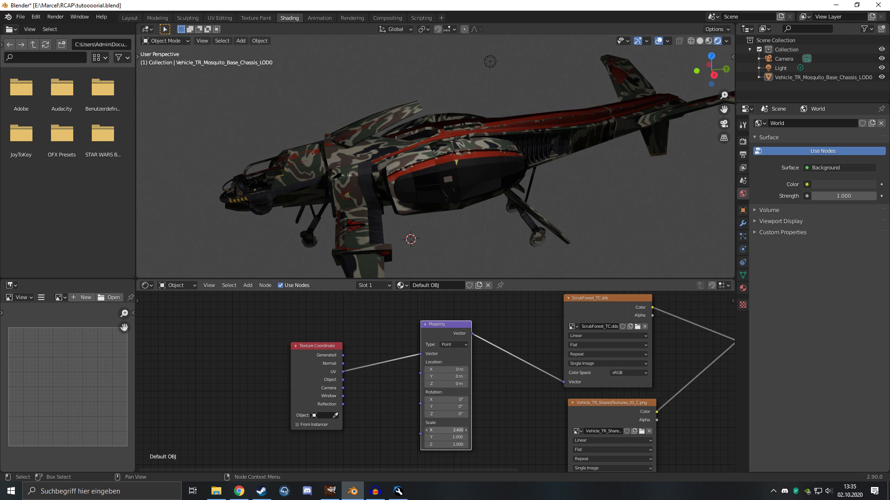
{"action": "type", "text": "5"}
{"action": "key", "text": "Return"}
{"action": "left_click", "coordinate": [443, 438]}
{"action": "type", "text": "5"}
{"action": "key", "text": "Return"}
{"action": "middle_click_drag", "start_coordinate": [408, 208], "coordinate": [445, 176]}
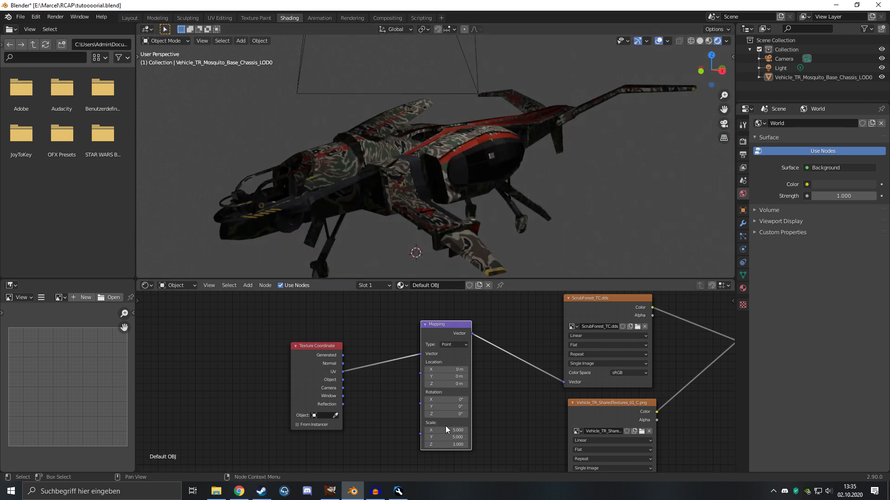
- Try a Mapping scale of 10, undo it, and check the camouflage on the aircraft from several angles
{"action": "key", "text": "BackSpace"}
{"action": "left_click_drag", "start_coordinate": [456, 429], "coordinate": [465, 430]}
{"action": "left_click", "coordinate": [446, 438]}
{"action": "type", "text": "10"}
{"action": "key", "text": "Return"}
{"action": "middle_click_drag", "start_coordinate": [445, 259], "coordinate": [421, 101]}
{"action": "key", "text": "ctrl+z"}
{"action": "key", "text": "ctrl+z"}
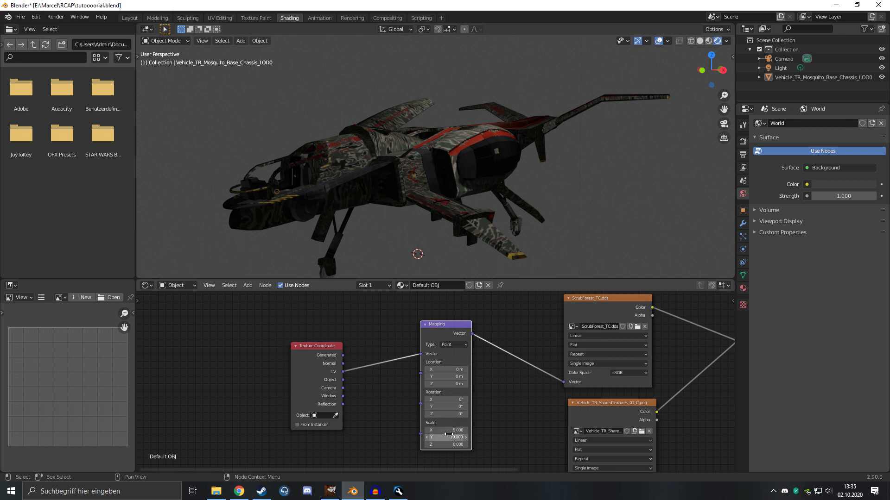
{"action": "middle_click_drag", "start_coordinate": [458, 211], "coordinate": [415, 200]}
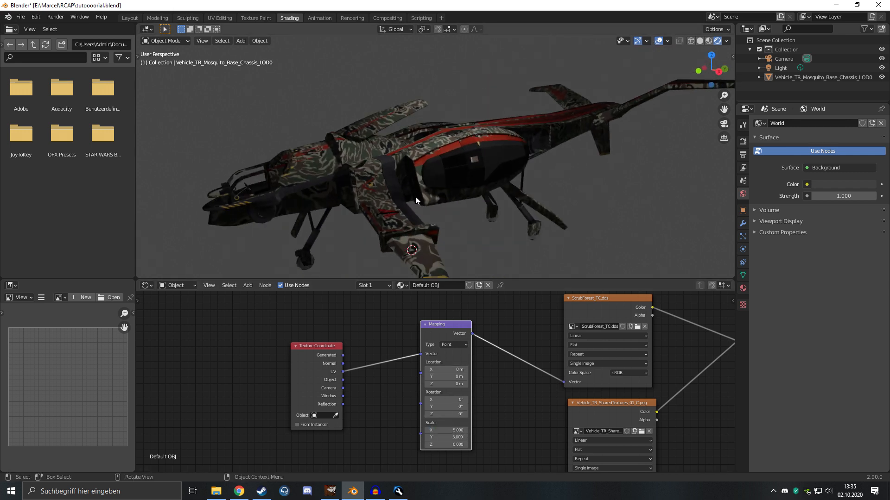
{"action": "middle_click_drag", "start_coordinate": [573, 163], "coordinate": [479, 196]}
{"action": "middle_click_drag", "start_coordinate": [490, 226], "coordinate": [430, 226]}
{"action": "middle_click_drag", "start_coordinate": [421, 254], "coordinate": [369, 159]}
- Switch to sculpting on the aircraft and choose the Pose brush with a radius of 500 px
{"action": "left_click", "coordinate": [443, 102]}
{"action": "middle_click_drag", "start_coordinate": [443, 102], "coordinate": [461, 155]}
{"action": "left_click", "coordinate": [194, 18]}
{"action": "mouse_move", "coordinate": [278, 137]}
{"action": "middle_mouse_down"}
{"action": "mouse_move", "coordinate": [322, 197]}
{"action": "mouse_move", "coordinate": [110, 214]}
{"action": "middle_mouse_up"}
{"action": "left_click", "coordinate": [13, 366]}
{"action": "mouse_move", "coordinate": [289, 237]}
{"action": "middle_mouse_down"}
{"action": "mouse_move", "coordinate": [228, 213]}
{"action": "mouse_move", "coordinate": [331, 173]}
{"action": "middle_mouse_up"}
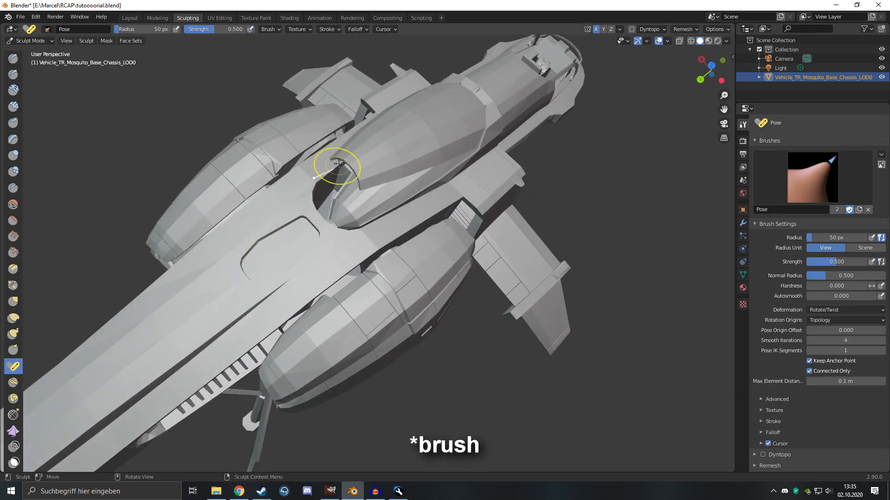
{"action": "type", "text": "f500"}
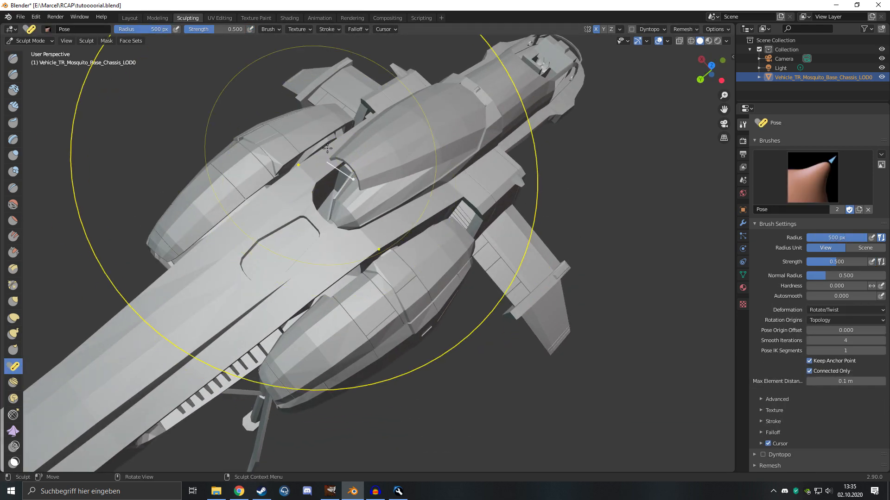
- Try the Pose brush near the canopy and inspect the aircraft's landing gear and tail mesh in Edit Mode
{"action": "mouse_move", "coordinate": [358, 150]}
{"action": "left_mouse_down"}
{"action": "mouse_move", "coordinate": [361, 170]}
{"action": "mouse_move", "coordinate": [315, 229]}
{"action": "left_mouse_up"}
{"action": "middle_click_drag", "start_coordinate": [316, 229], "coordinate": [412, 155]}
{"action": "mouse_move", "coordinate": [397, 121]}
{"action": "middle_mouse_down"}
{"action": "mouse_move", "coordinate": [419, 119]}
{"action": "mouse_move", "coordinate": [448, 158]}
{"action": "mouse_move", "coordinate": [417, 208]}
{"action": "mouse_move", "coordinate": [415, 266]}
{"action": "middle_mouse_up"}
{"action": "key", "text": "Tab"}
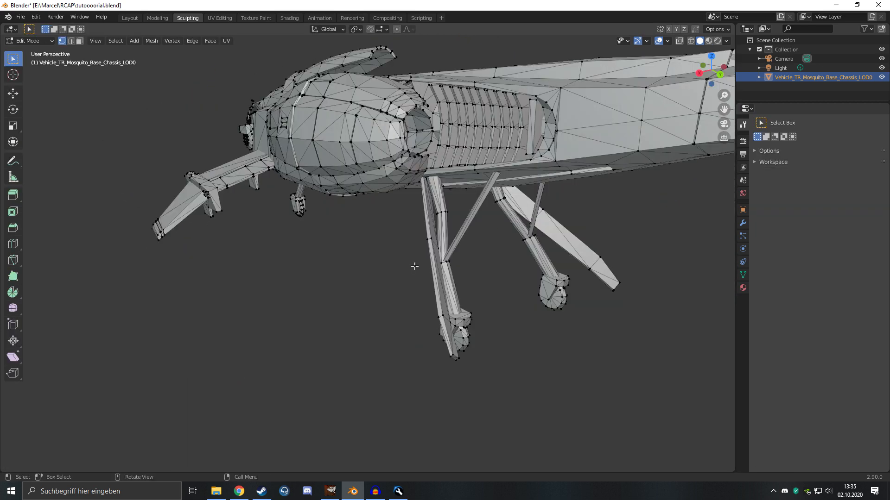
{"action": "left_click_drag", "start_coordinate": [416, 262], "coordinate": [484, 321]}
{"action": "middle_click_drag", "start_coordinate": [484, 321], "coordinate": [424, 313]}
{"action": "middle_click_drag", "start_coordinate": [436, 236], "coordinate": [366, 214]}
{"action": "middle_click_drag", "start_coordinate": [233, 265], "coordinate": [334, 224]}
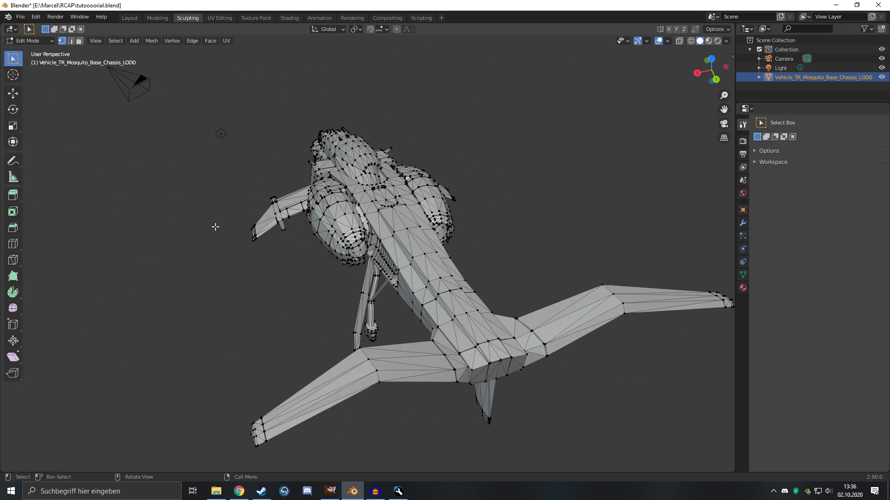
{"action": "key", "text": "Tab"}
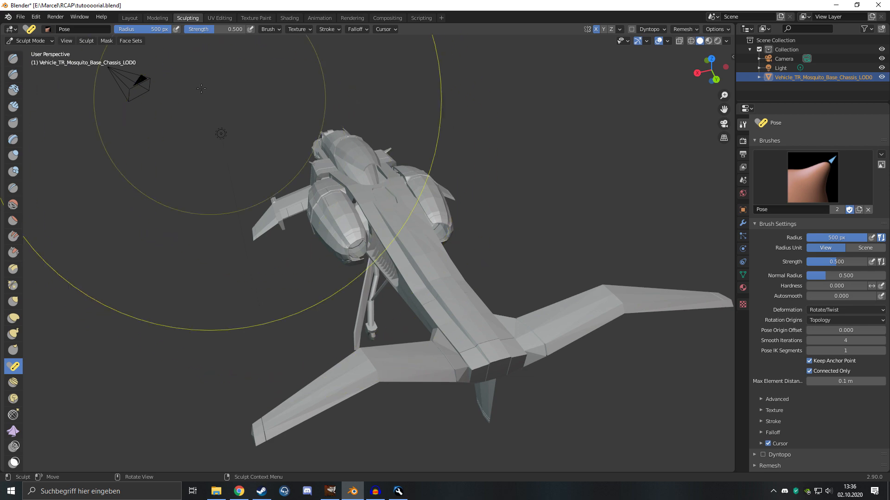
- Return to the Layout workspace and show the aircraft in Object Mode with Rendered viewport shading
{"action": "left_click", "coordinate": [129, 17]}
{"action": "middle_click_drag", "start_coordinate": [343, 185], "coordinate": [247, 141]}
{"action": "key", "text": "Tab"}
{"action": "key", "text": "Tab"}
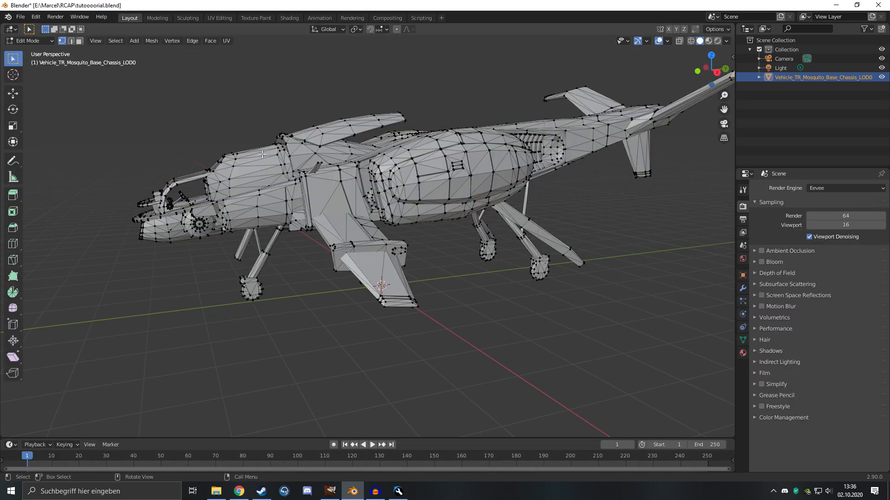
{"action": "left_click", "coordinate": [717, 41]}
{"action": "mouse_move", "coordinate": [547, 139]}
{"action": "middle_mouse_down"}
{"action": "mouse_move", "coordinate": [530, 145]}
{"action": "mouse_move", "coordinate": [530, 122]}
{"action": "mouse_move", "coordinate": [532, 145]}
{"action": "mouse_move", "coordinate": [500, 151]}
{"action": "mouse_move", "coordinate": [470, 111]}
{"action": "mouse_move", "coordinate": [479, 134]}
{"action": "mouse_move", "coordinate": [539, 153]}
{"action": "mouse_move", "coordinate": [552, 202]}
{"action": "mouse_move", "coordinate": [612, 167]}
{"action": "mouse_move", "coordinate": [477, 169]}
{"action": "mouse_move", "coordinate": [515, 165]}
{"action": "middle_mouse_up"}
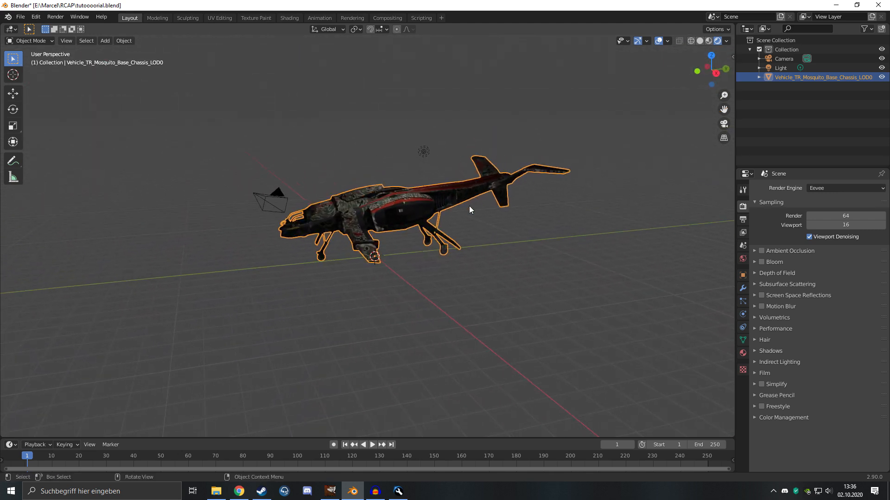
- Add a plane mesh and scale it up into a large ground surface beneath the aircraft
{"action": "key", "text": "shift+a"}
{"action": "mouse_move", "coordinate": [456, 237]}
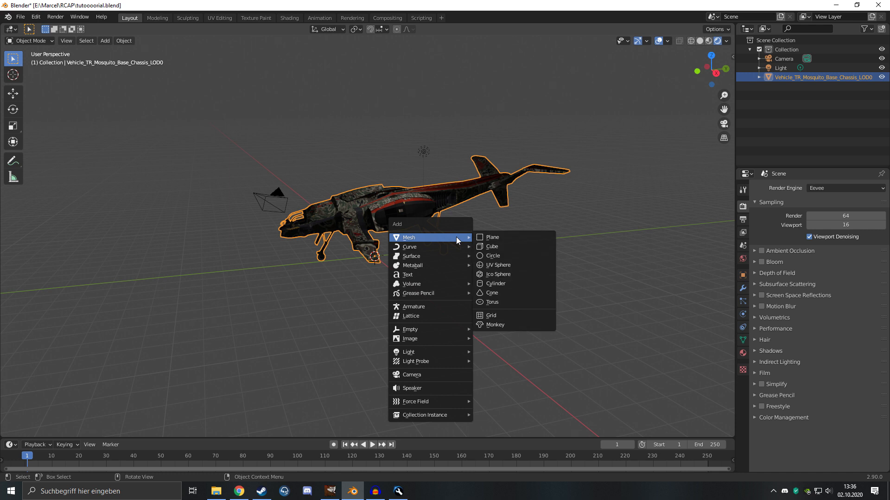
{"action": "left_click", "coordinate": [481, 237]}
{"action": "key", "text": "s"}
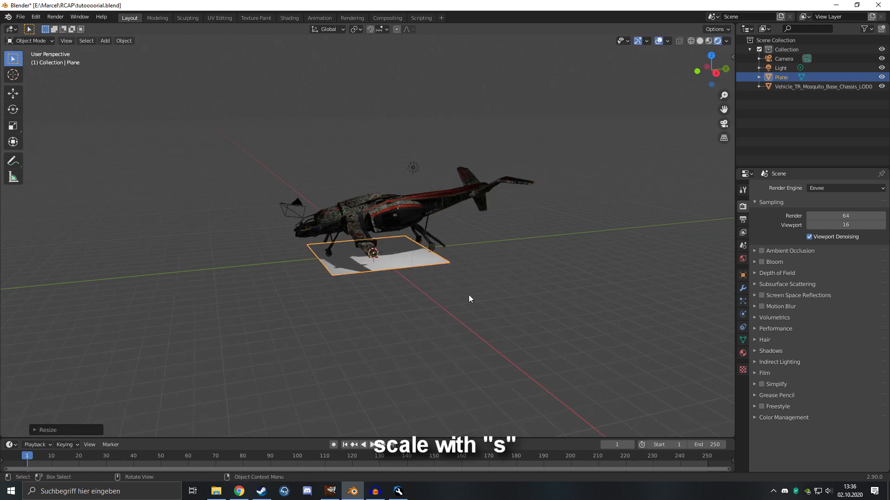
{"action": "left_click", "coordinate": [534, 362]}
{"action": "key", "text": "s"}
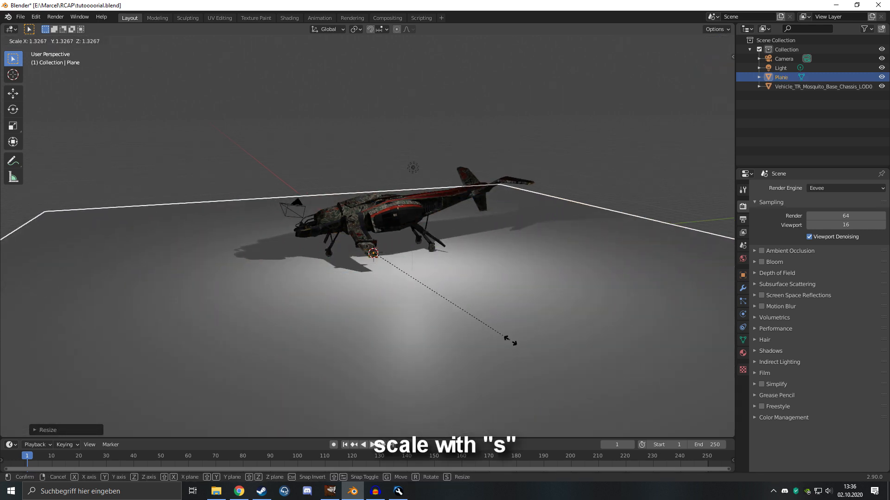
{"action": "left_click", "coordinate": [522, 349]}
- Reposition the ground plane along the X and Y axes so it extends around and behind the aircraft
{"action": "middle_click_drag", "start_coordinate": [460, 363], "coordinate": [459, 335]}
{"action": "key", "text": "g"}
{"action": "key", "text": "x"}
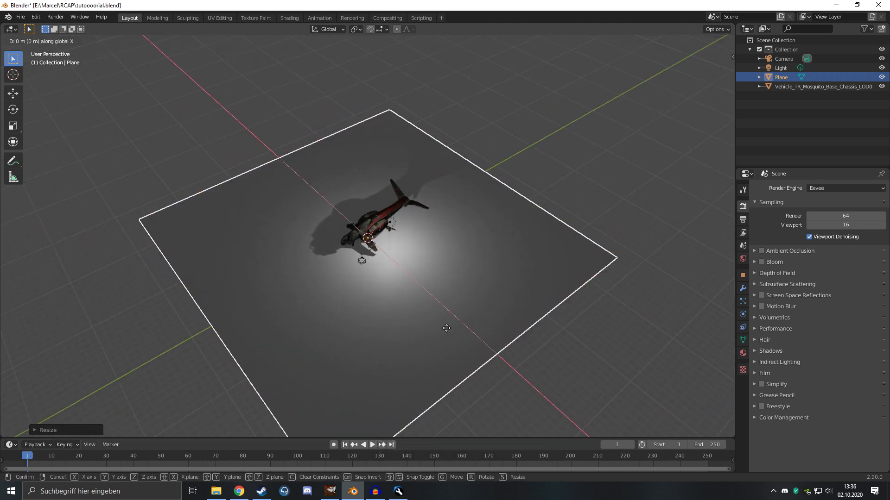
{"action": "left_click", "coordinate": [408, 290]}
{"action": "key", "text": "g"}
{"action": "key", "text": "y"}
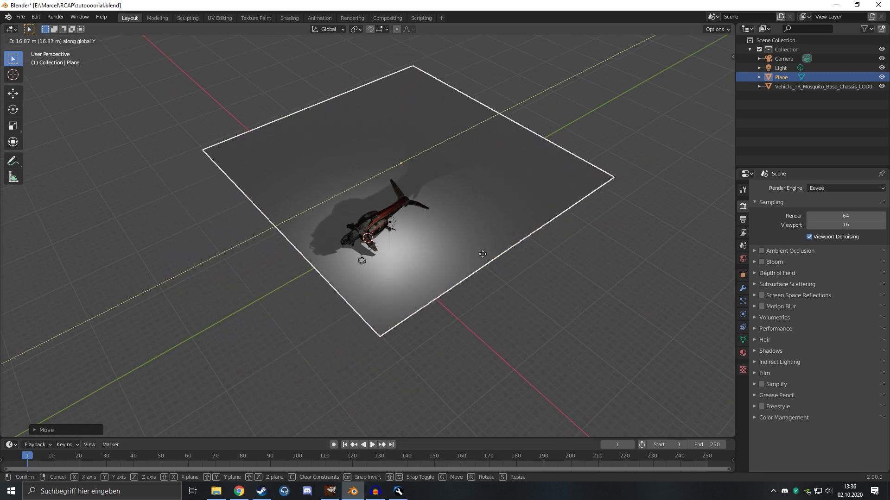
{"action": "left_click", "coordinate": [429, 277]}
{"action": "key", "text": "g"}
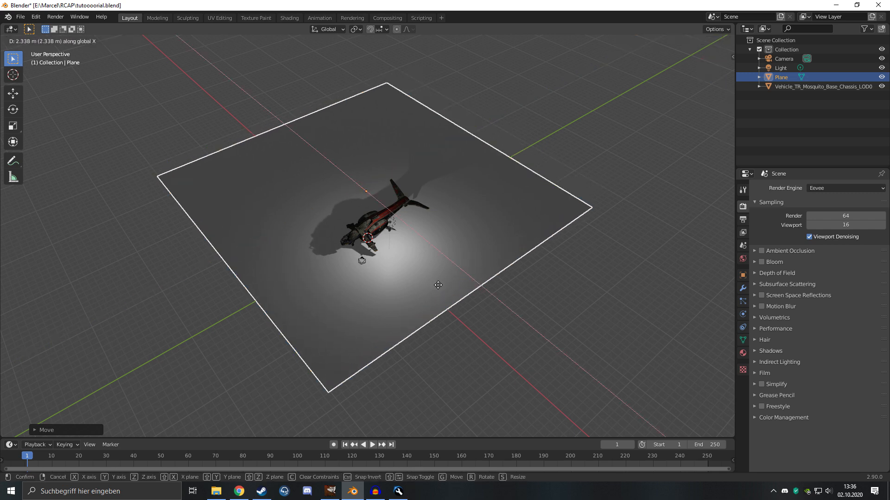
{"action": "left_click", "coordinate": [421, 285]}
- Open the Shading workspace and create a new material for the ground plane
{"action": "middle_click_drag", "start_coordinate": [423, 288], "coordinate": [400, 232]}
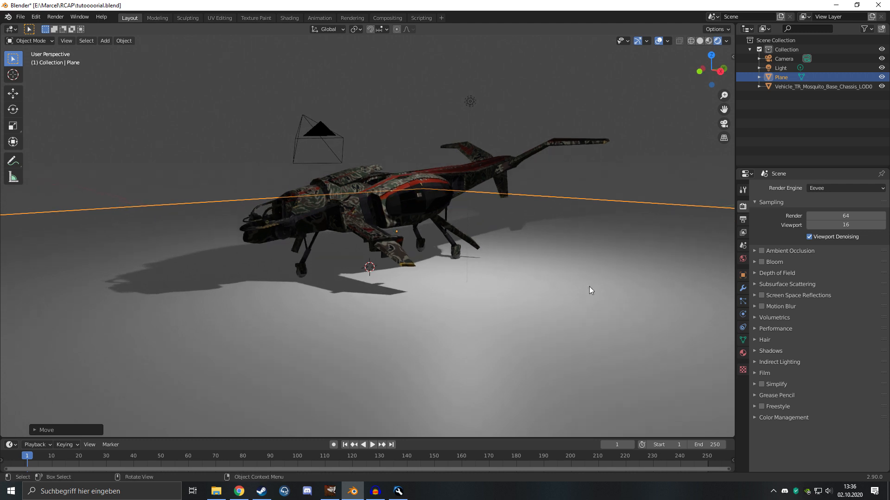
{"action": "left_click", "coordinate": [289, 18]}
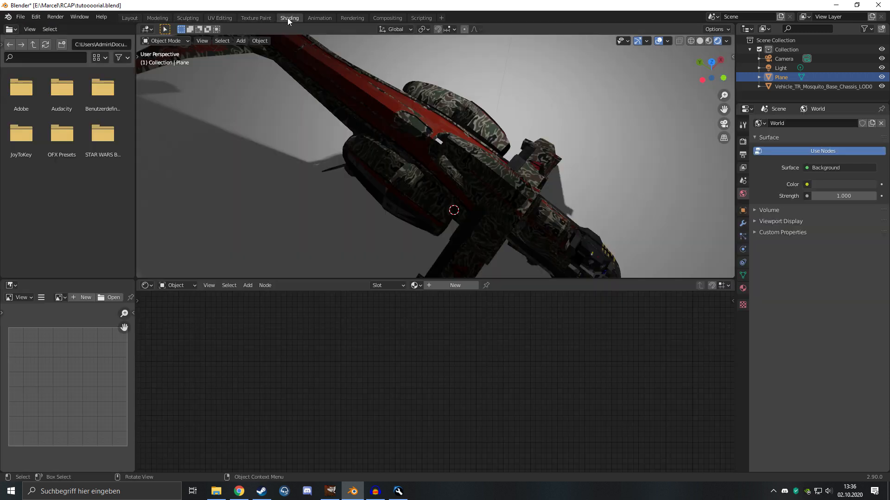
{"action": "middle_click_drag", "start_coordinate": [345, 185], "coordinate": [340, 154]}
{"action": "left_click", "coordinate": [463, 286]}
{"action": "middle_click_drag", "start_coordinate": [487, 355], "coordinate": [433, 330]}
{"action": "middle_click_drag", "start_coordinate": [611, 392], "coordinate": [444, 328]}
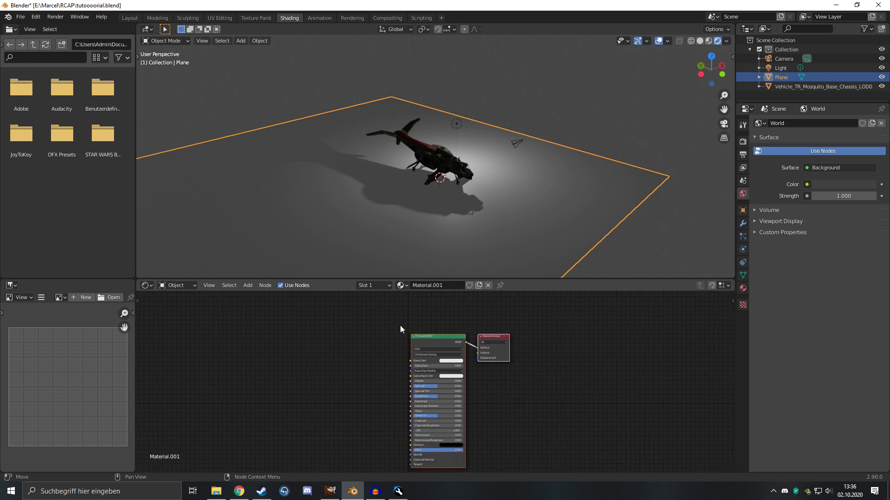
- Change the Base Color of the ground plane's Principled BSDF to a saturated orange-red
{"action": "scroll", "coordinate": [394, 328], "scroll_direction": "up", "scroll_amount": 10}
{"action": "middle_click_drag", "start_coordinate": [333, 337], "coordinate": [327, 372]}
{"action": "left_click", "coordinate": [461, 369]}
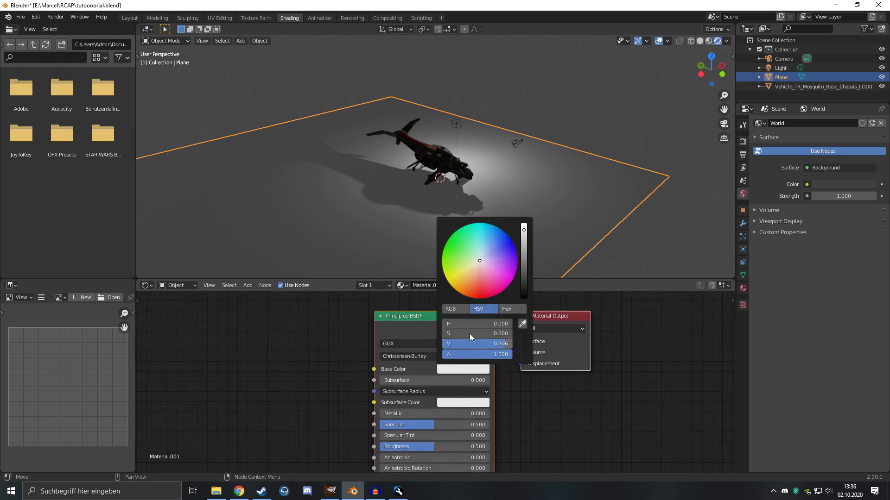
{"action": "mouse_move", "coordinate": [480, 260]}
{"action": "left_mouse_down"}
{"action": "mouse_move", "coordinate": [459, 293]}
{"action": "mouse_move", "coordinate": [484, 298]}
{"action": "mouse_move", "coordinate": [461, 294]}
{"action": "mouse_move", "coordinate": [469, 297]}
{"action": "left_mouse_up"}
- Make the ground plane's material mirror-like with Metallic 1.000, Specular 1.000 and Roughness 0.000
{"action": "middle_click_drag", "start_coordinate": [385, 232], "coordinate": [293, 184]}
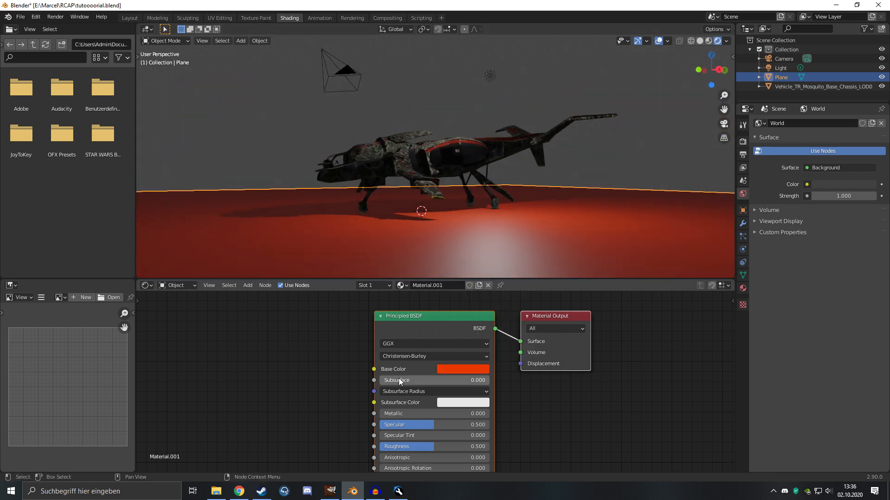
{"action": "left_click_drag", "start_coordinate": [412, 425], "coordinate": [468, 425]}
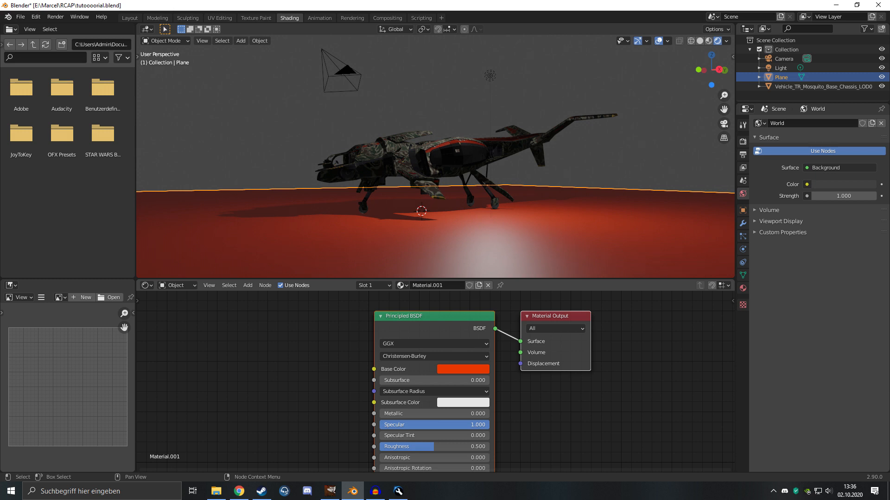
{"action": "left_click_drag", "start_coordinate": [431, 447], "coordinate": [379, 448]}
{"action": "left_click_drag", "start_coordinate": [415, 417], "coordinate": [487, 413]}
{"action": "middle_click_drag", "start_coordinate": [428, 260], "coordinate": [418, 224]}
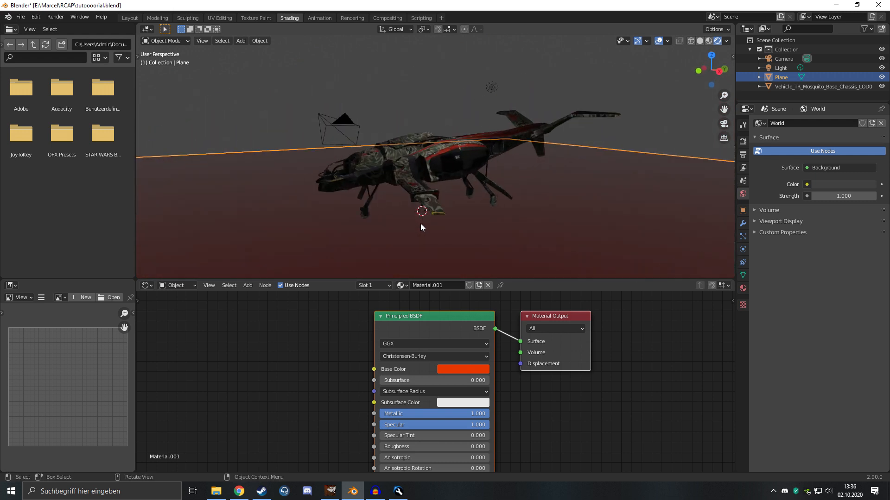
- Switch the scene's render engine from Eevee to Cycles
{"action": "left_click", "coordinate": [741, 143]}
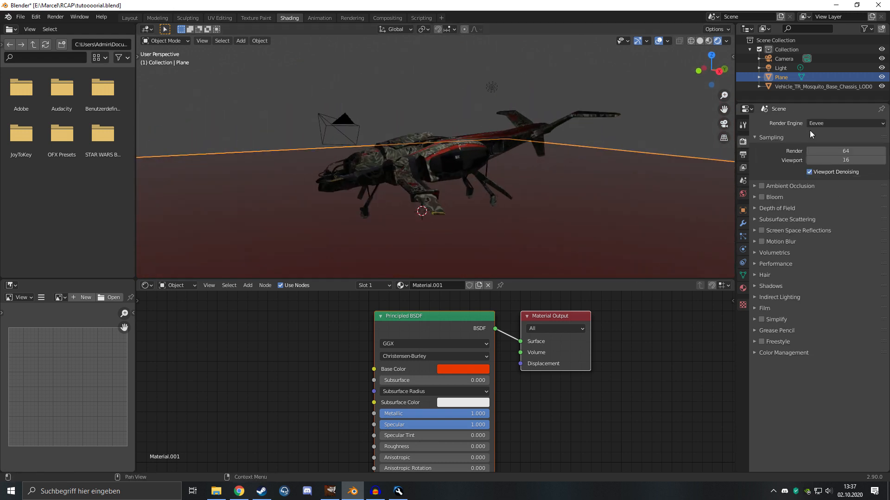
{"action": "left_click", "coordinate": [825, 124]}
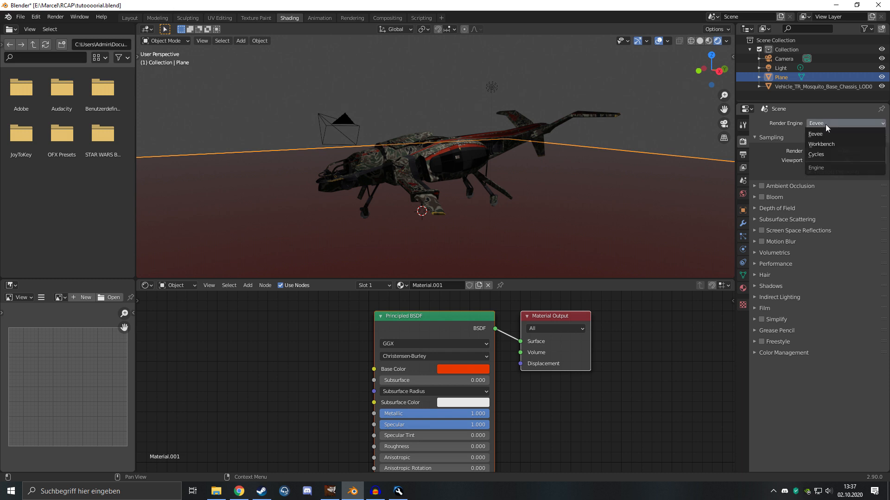
{"action": "left_click", "coordinate": [826, 154]}
- Examine the aircraft's wheels against the ground and its reflection in the plane from front, side, top and perspective views
{"action": "mouse_move", "coordinate": [562, 167]}
{"action": "middle_mouse_down"}
{"action": "mouse_move", "coordinate": [562, 195]}
{"action": "mouse_move", "coordinate": [465, 245]}
{"action": "mouse_move", "coordinate": [446, 223]}
{"action": "mouse_move", "coordinate": [438, 243]}
{"action": "mouse_move", "coordinate": [427, 221]}
{"action": "mouse_move", "coordinate": [455, 228]}
{"action": "mouse_move", "coordinate": [447, 221]}
{"action": "mouse_move", "coordinate": [424, 241]}
{"action": "middle_mouse_up"}
{"action": "key", "text": "KP_1"}
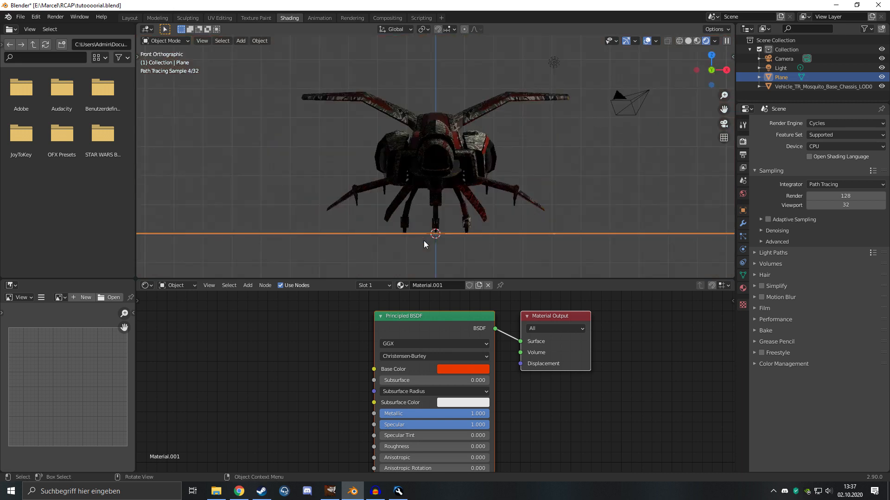
{"action": "scroll", "coordinate": [413, 253], "scroll_direction": "up", "scroll_amount": 5}
{"action": "scroll", "coordinate": [371, 170], "scroll_direction": "up", "scroll_amount": 4}
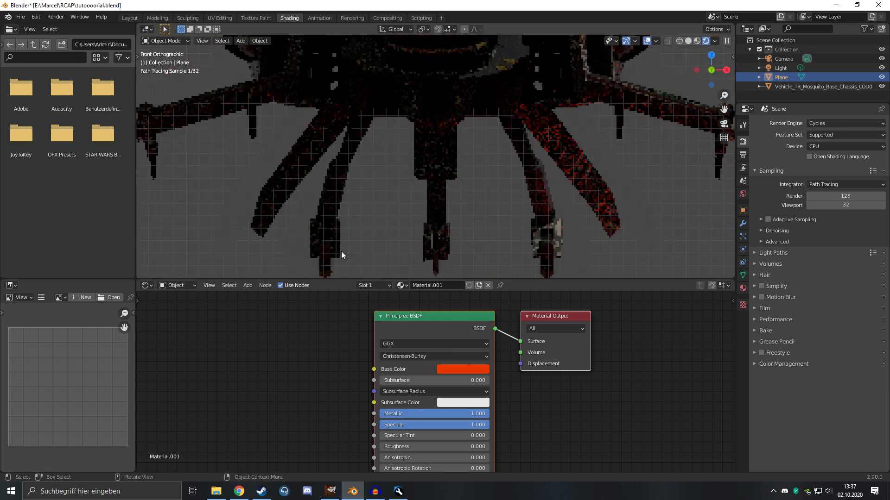
{"action": "scroll", "coordinate": [359, 217], "scroll_direction": "down", "scroll_amount": 7}
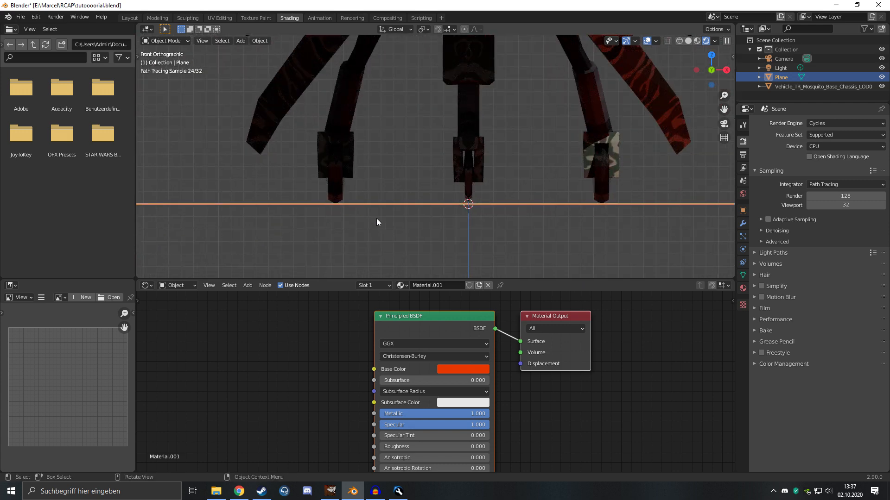
{"action": "middle_click_drag", "start_coordinate": [406, 221], "coordinate": [404, 245]}
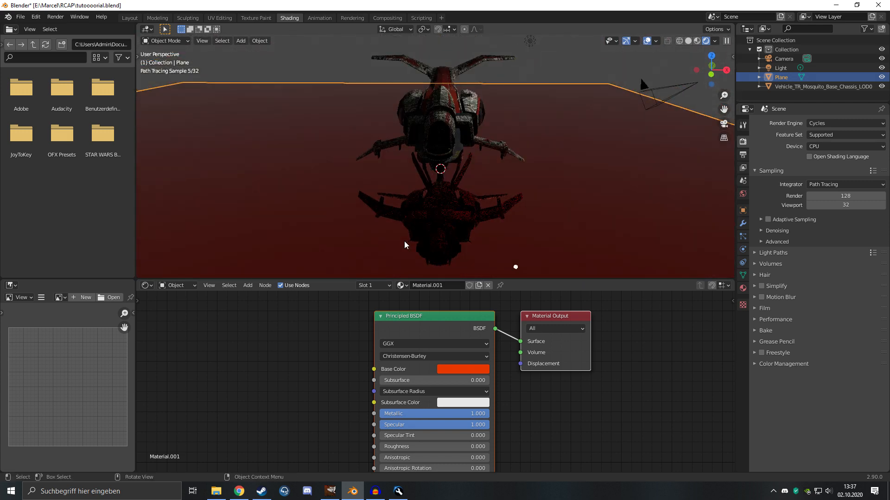
{"action": "key", "text": "KP_3"}
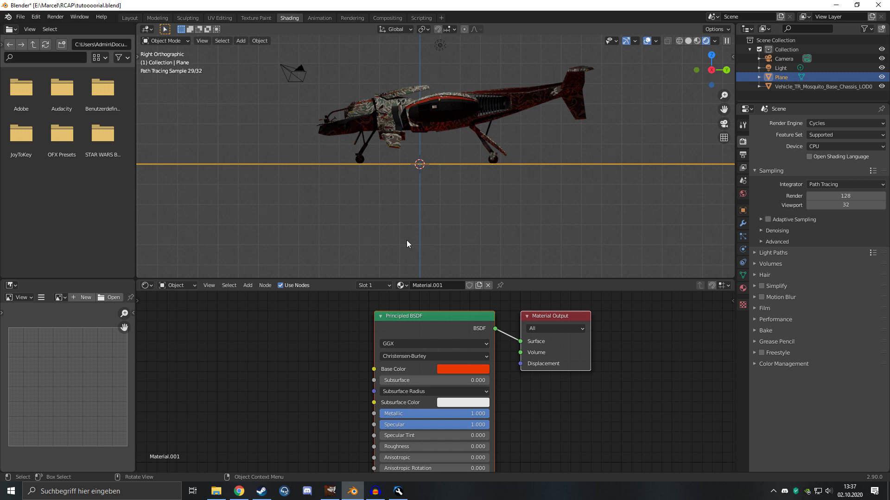
{"action": "key", "text": "KP_7"}
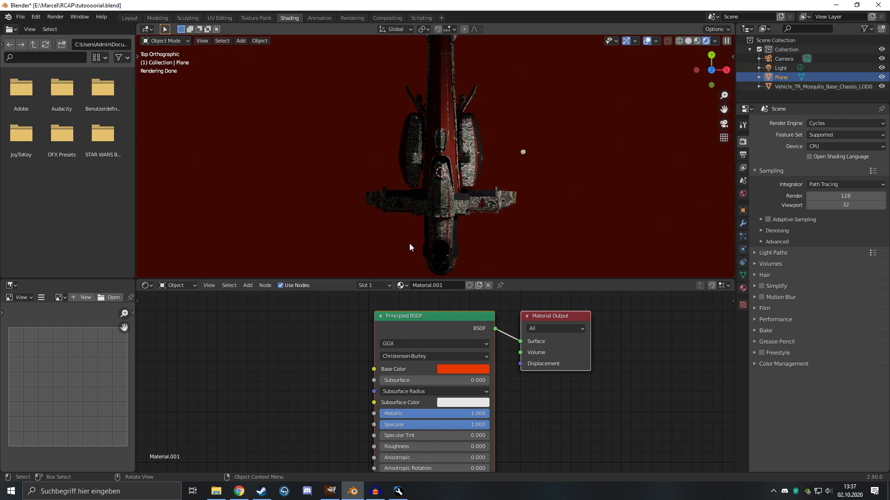
{"action": "mouse_move", "coordinate": [407, 244]}
{"action": "middle_mouse_down"}
{"action": "mouse_move", "coordinate": [370, 187]}
{"action": "mouse_move", "coordinate": [374, 221]}
{"action": "mouse_move", "coordinate": [340, 188]}
{"action": "mouse_move", "coordinate": [345, 219]}
{"action": "middle_mouse_up"}
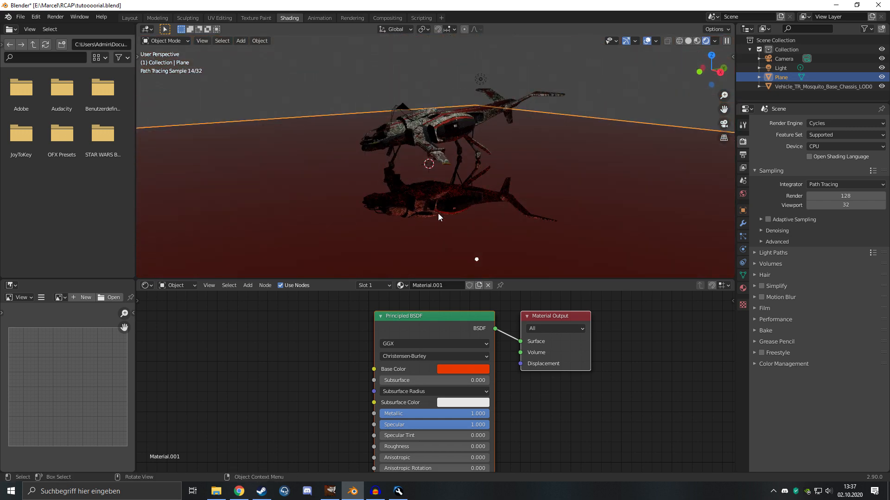
{"action": "middle_click_drag", "start_coordinate": [485, 187], "coordinate": [458, 206]}
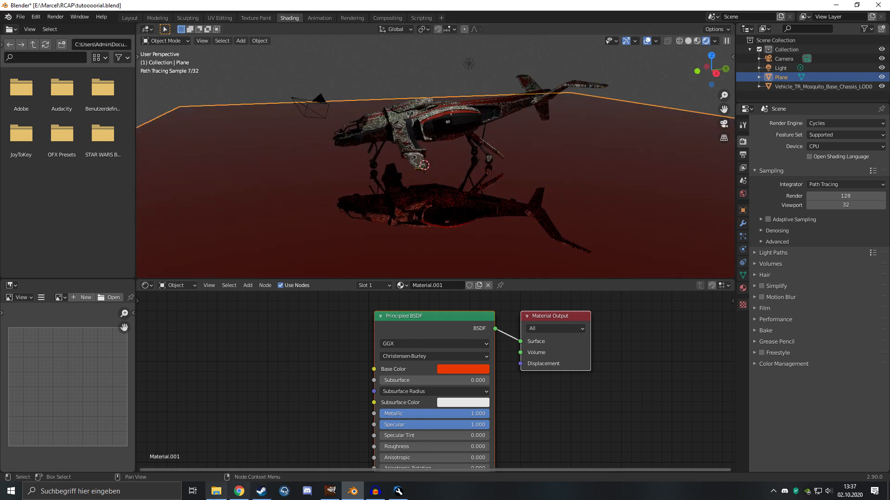
- Bring Vehicle_Common_Sharedtextures_DropPod_C.png from the ps2ls Textures folder into the plane's node tree as an image texture node
{"action": "left_click", "coordinate": [216, 491]}
{"action": "left_click", "coordinate": [379, 305]}
{"action": "double_click", "coordinate": [379, 113]}
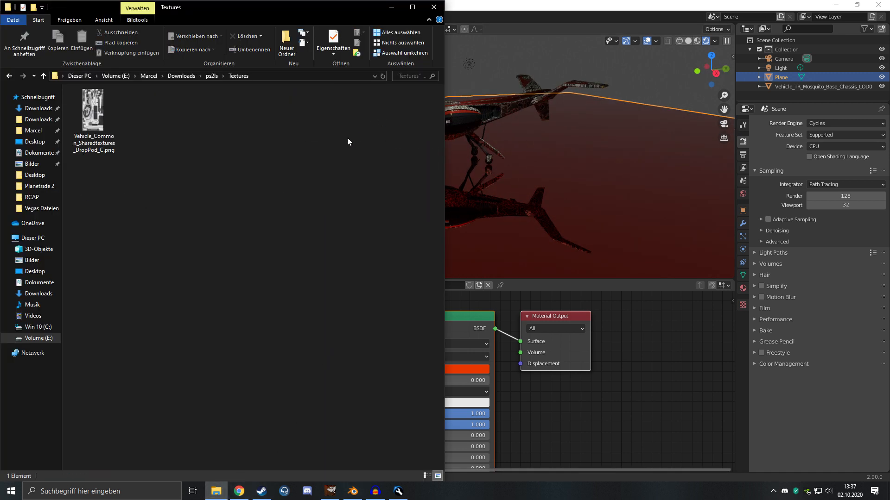
{"action": "left_click_drag", "start_coordinate": [111, 125], "coordinate": [101, 146]}
{"action": "left_click_drag", "start_coordinate": [485, 371], "coordinate": [223, 400]}
{"action": "scroll", "coordinate": [451, 385], "scroll_direction": "down", "scroll_amount": 2}
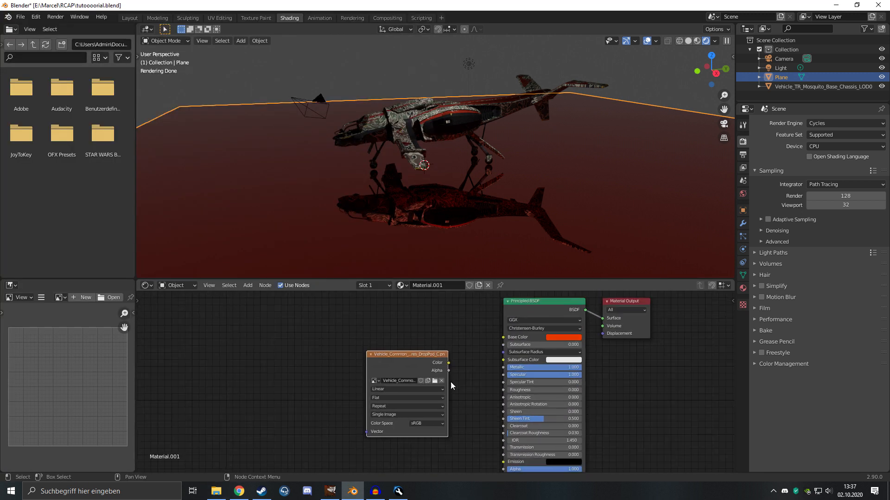
{"action": "left_click_drag", "start_coordinate": [504, 342], "coordinate": [301, 408]}
{"action": "middle_click_drag", "start_coordinate": [302, 407], "coordinate": [358, 329]}
- Add a Bump node, linking the image's Color to its Height and its Normal output to the Principled BSDF's Normal
{"action": "key", "text": "shift+a"}
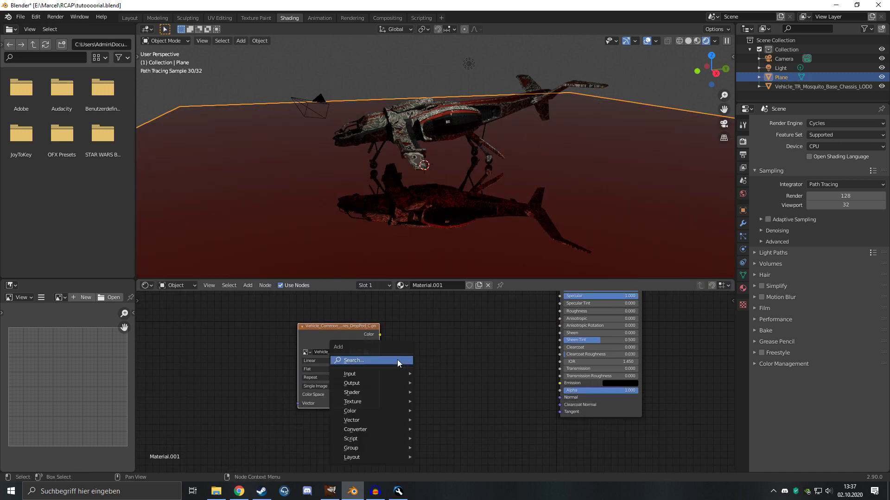
{"action": "left_click", "coordinate": [392, 356]}
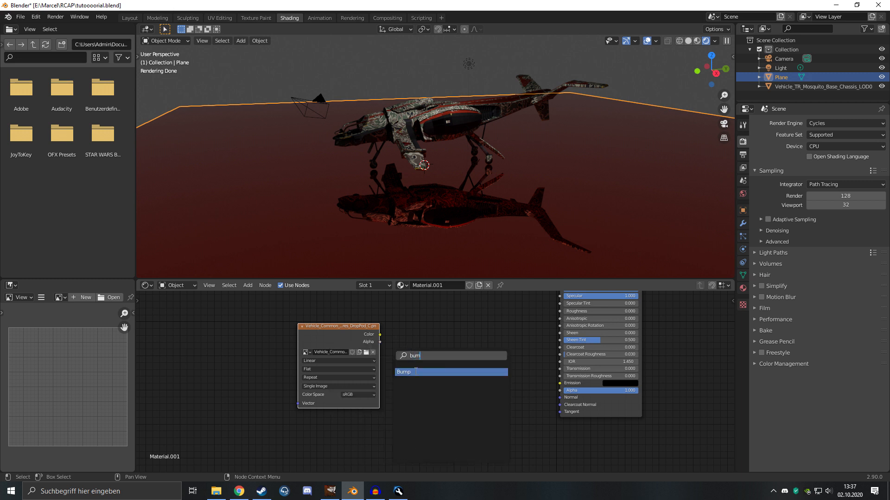
{"action": "type", "text": "bum"}
{"action": "left_click", "coordinate": [416, 372]}
{"action": "left_click", "coordinate": [389, 341]}
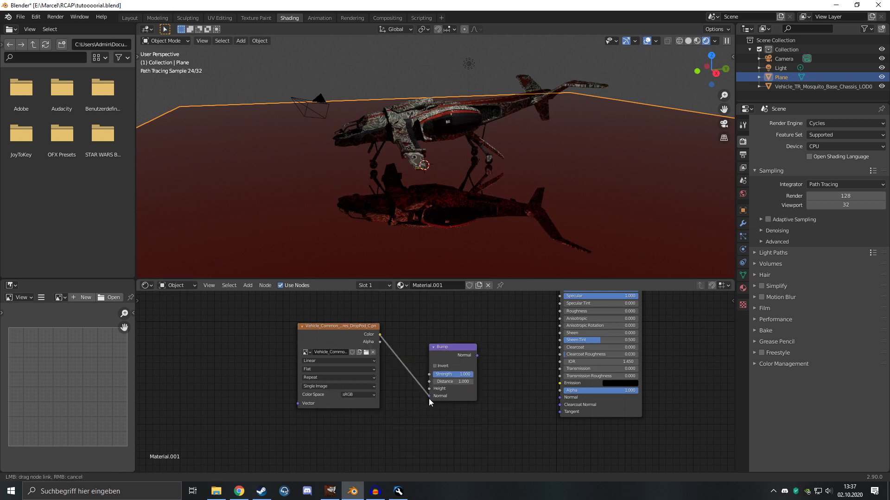
{"action": "left_click_drag", "start_coordinate": [425, 398], "coordinate": [428, 389]}
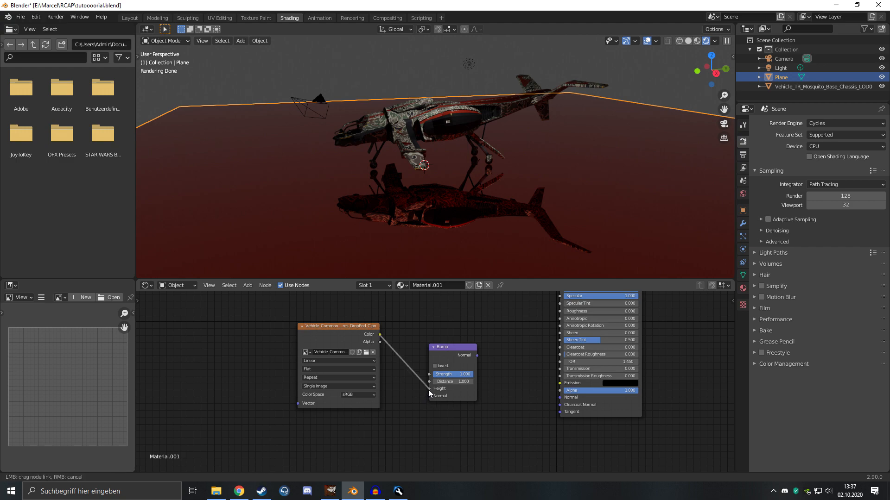
{"action": "middle_click_drag", "start_coordinate": [442, 232], "coordinate": [422, 214]}
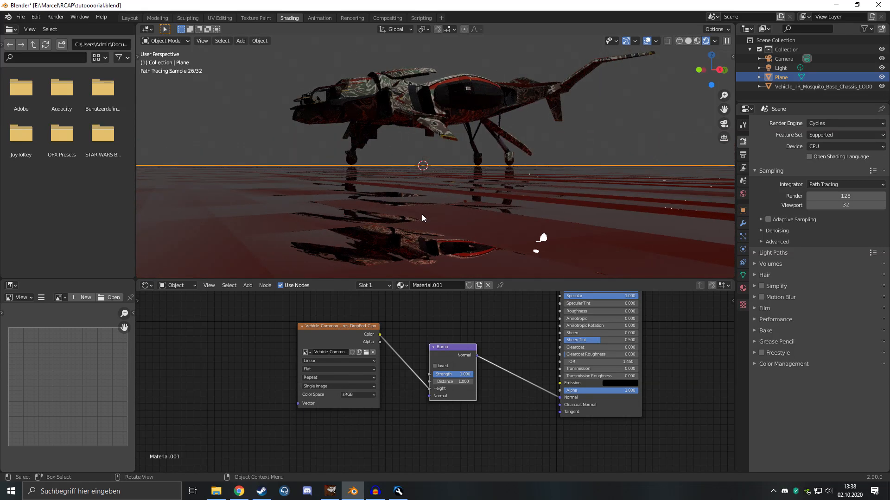
{"action": "middle_click_drag", "start_coordinate": [422, 215], "coordinate": [426, 231]}
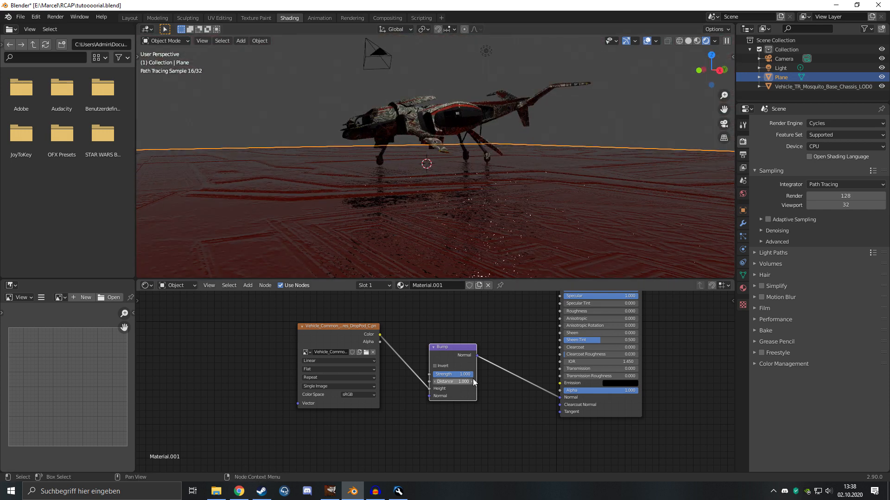
- Lower the Bump node's Strength to 0.158 for subtler ripples in the ground reflection
{"action": "key", "text": "BackSpace"}
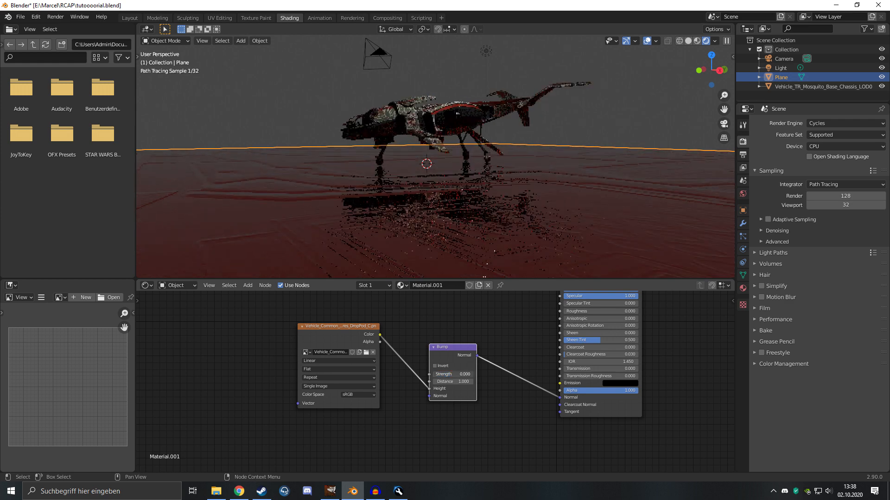
{"action": "left_click_drag", "start_coordinate": [451, 374], "coordinate": [466, 374]}
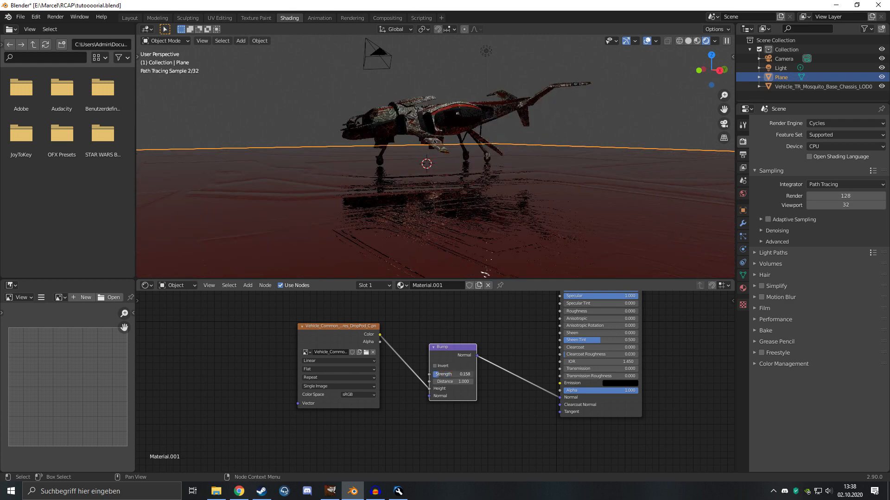
{"action": "middle_click_drag", "start_coordinate": [457, 223], "coordinate": [458, 216]}
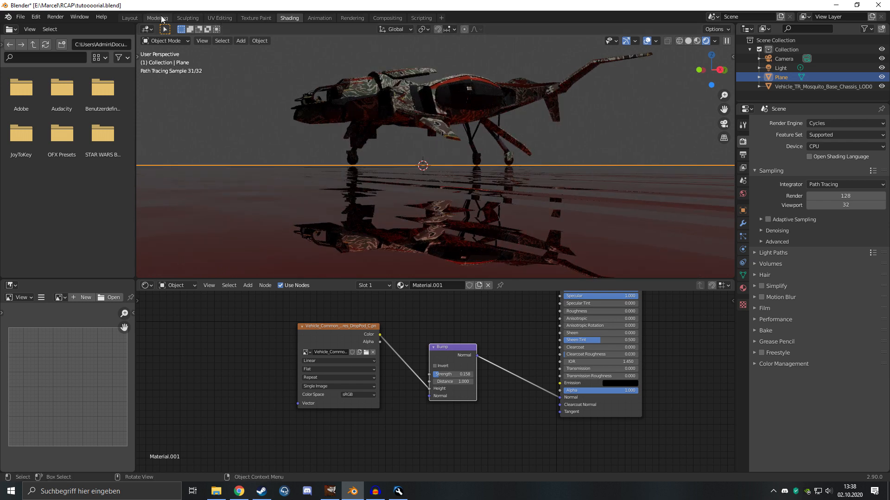
- In the Layout workspace, align the camera to a low side view of the aircraft and select the camera
{"action": "left_click", "coordinate": [141, 19]}
{"action": "mouse_move", "coordinate": [240, 173]}
{"action": "middle_mouse_down"}
{"action": "mouse_move", "coordinate": [277, 215]}
{"action": "mouse_move", "coordinate": [273, 207]}
{"action": "middle_mouse_up"}
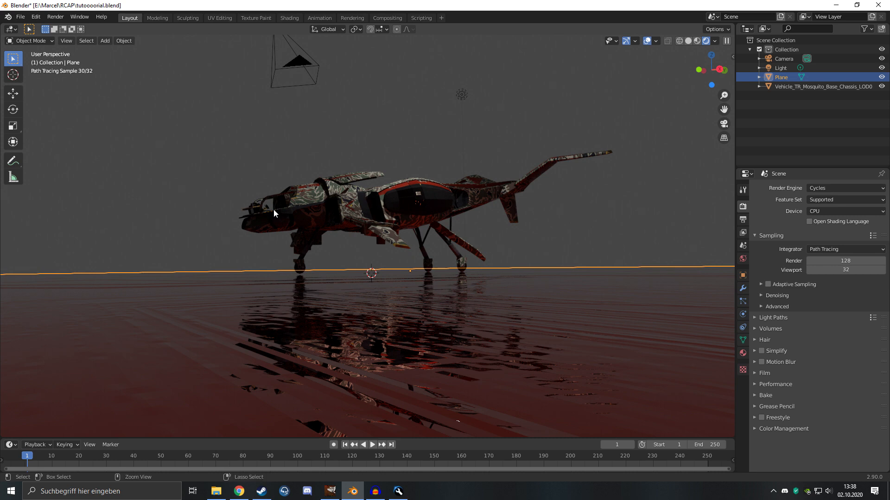
{"action": "key", "text": "KP_0"}
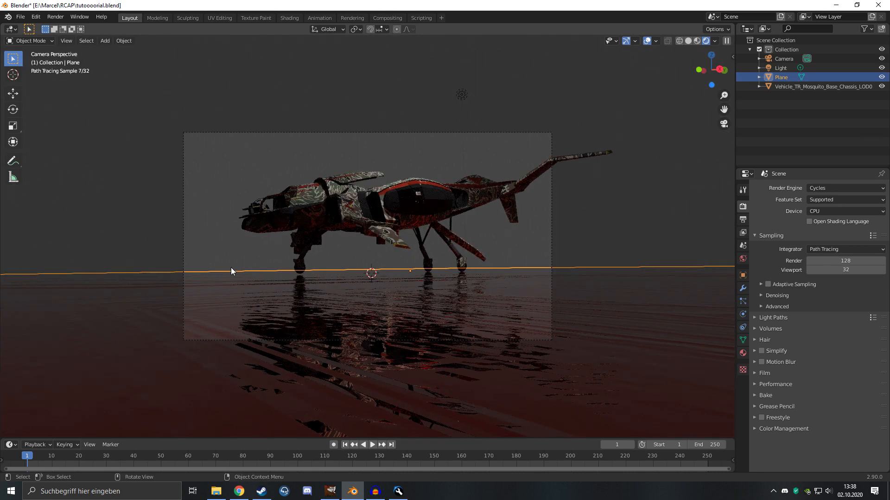
{"action": "mouse_move", "coordinate": [335, 307]}
{"action": "middle_mouse_down"}
{"action": "mouse_move", "coordinate": [332, 315]}
{"action": "mouse_move", "coordinate": [345, 296]}
{"action": "middle_mouse_up"}
{"action": "left_click", "coordinate": [346, 285]}
{"action": "key", "text": "KP_0"}
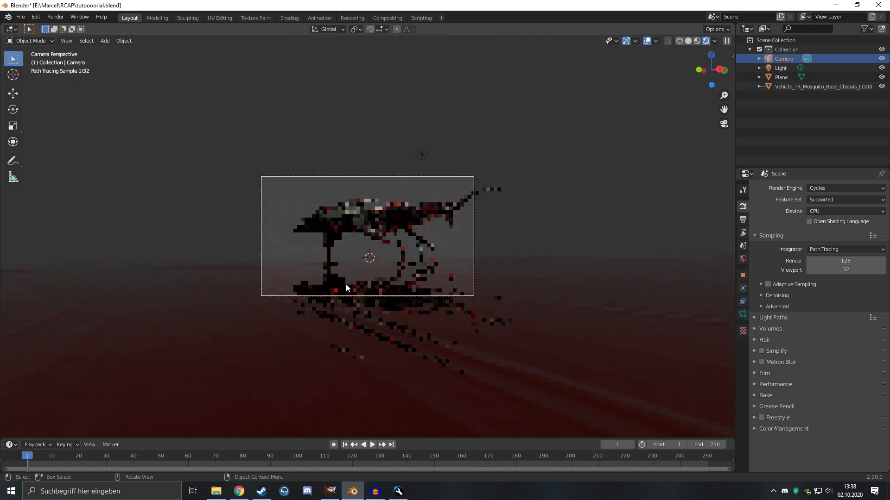
{"action": "scroll", "coordinate": [346, 285], "scroll_direction": "up", "scroll_amount": 4}
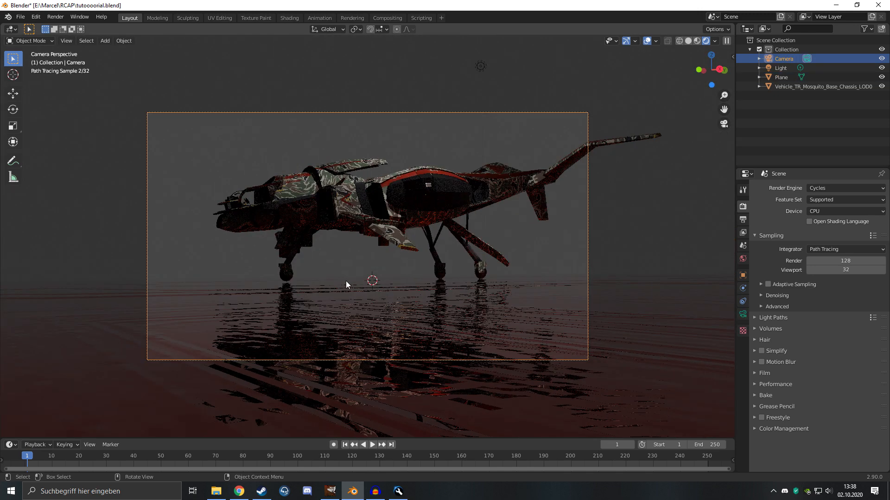
- Reselect the camera and set its lens Focal Length to 40 mm to fit more of the aircraft in frame
{"action": "left_click", "coordinate": [742, 315]}
{"action": "left_click", "coordinate": [589, 305]}
{"action": "left_click", "coordinate": [588, 304]}
{"action": "left_click", "coordinate": [588, 303]}
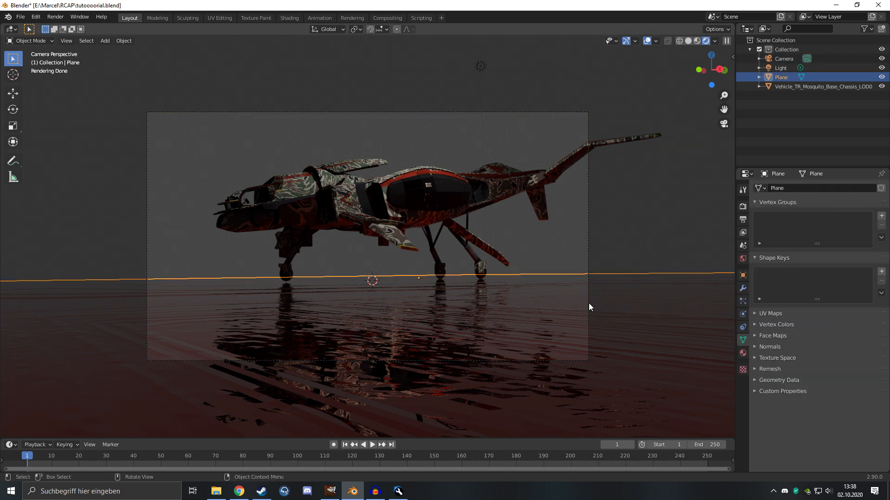
{"action": "left_click", "coordinate": [778, 67]}
{"action": "left_click", "coordinate": [782, 60]}
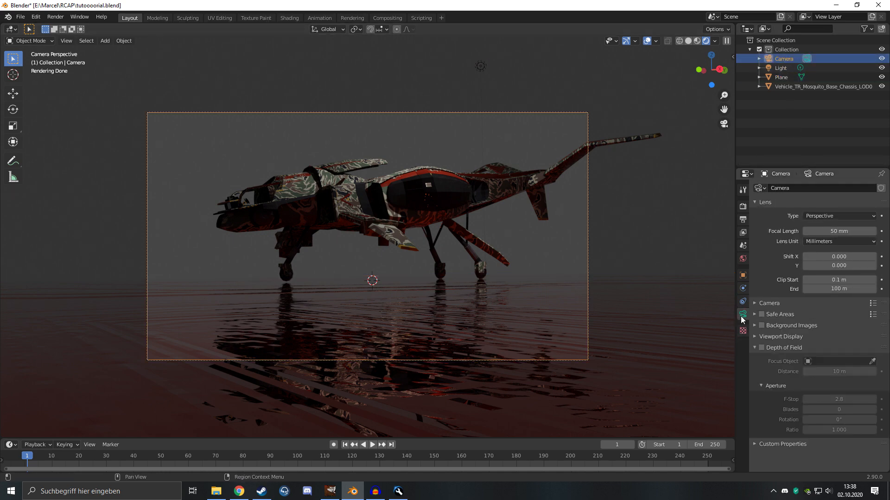
{"action": "mouse_move", "coordinate": [842, 230]}
{"action": "left_mouse_down"}
{"action": "mouse_move", "coordinate": [820, 230]}
{"action": "mouse_move", "coordinate": [840, 239]}
{"action": "left_mouse_up"}
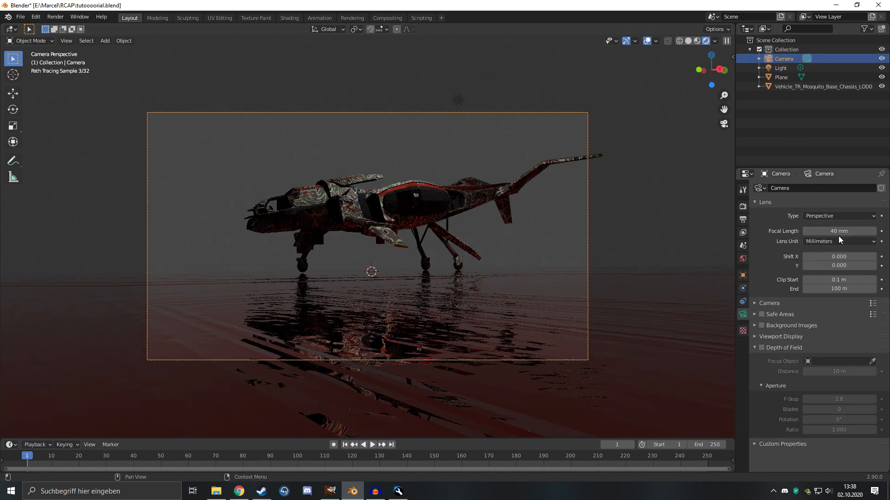
- Fine-tune the camera's rotation to 92.6° on X and 55.5° on Z so the whole aircraft fits the frame
{"action": "left_click", "coordinate": [742, 276]}
{"action": "left_click_drag", "start_coordinate": [834, 245], "coordinate": [836, 264]}
{"action": "key", "text": "BackSpace"}
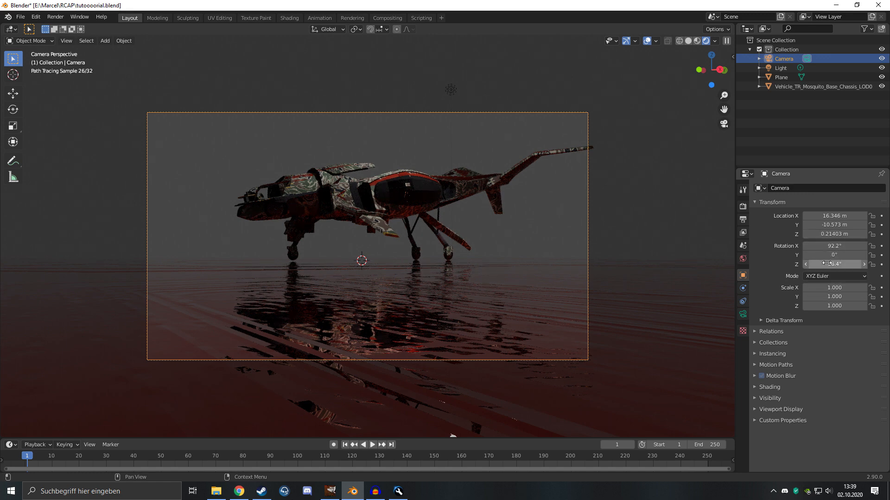
{"action": "mouse_move", "coordinate": [834, 245]}
{"action": "left_mouse_down"}
{"action": "mouse_move", "coordinate": [830, 255]}
{"action": "mouse_move", "coordinate": [846, 264]}
{"action": "mouse_move", "coordinate": [826, 264]}
{"action": "left_mouse_up"}
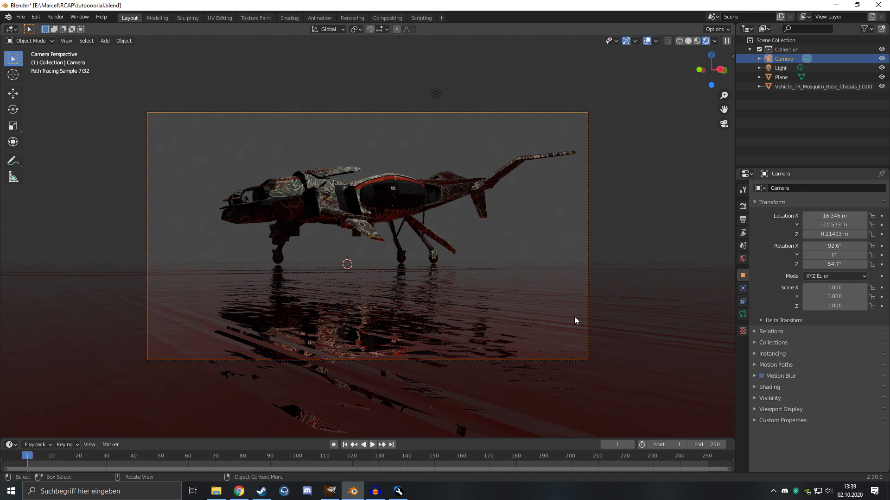
{"action": "left_click_drag", "start_coordinate": [834, 264], "coordinate": [834, 264]}
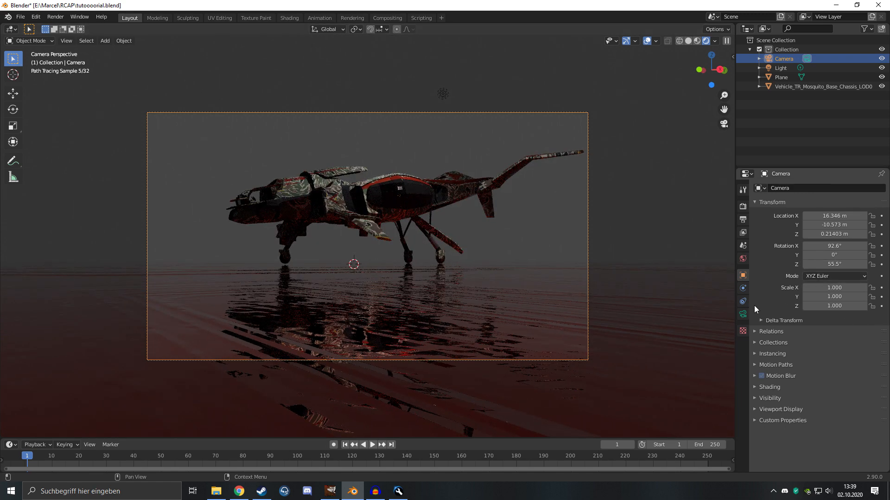
- Add a cube and scale it by a factor of about 20.7 so it encloses the aircraft and camera
{"action": "middle_click_drag", "start_coordinate": [630, 260], "coordinate": [464, 273]}
{"action": "key", "text": "KP_0"}
{"action": "key", "text": "shift+a"}
{"action": "mouse_move", "coordinate": [306, 196]}
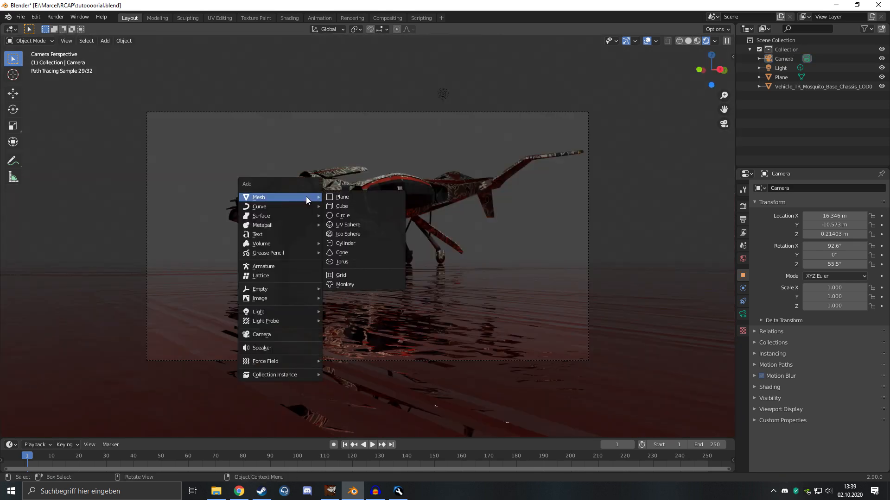
{"action": "left_click", "coordinate": [355, 209]}
{"action": "middle_click_drag", "start_coordinate": [357, 209], "coordinate": [368, 248]}
{"action": "key", "text": "KP_0"}
{"action": "key", "text": "s"}
{"action": "left_click", "coordinate": [265, 294]}
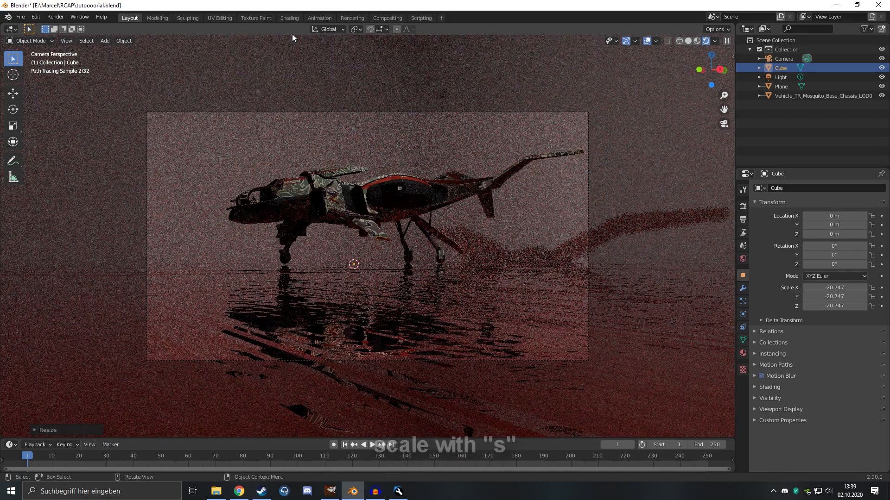
- In the Shading workspace, create a new material for the cube and delete its Principled BSDF node
{"action": "left_click", "coordinate": [288, 19]}
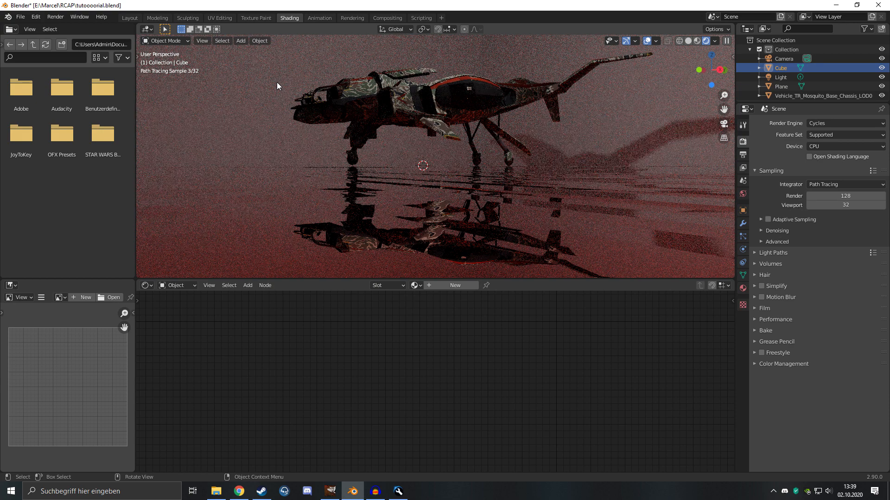
{"action": "left_click", "coordinate": [454, 285]}
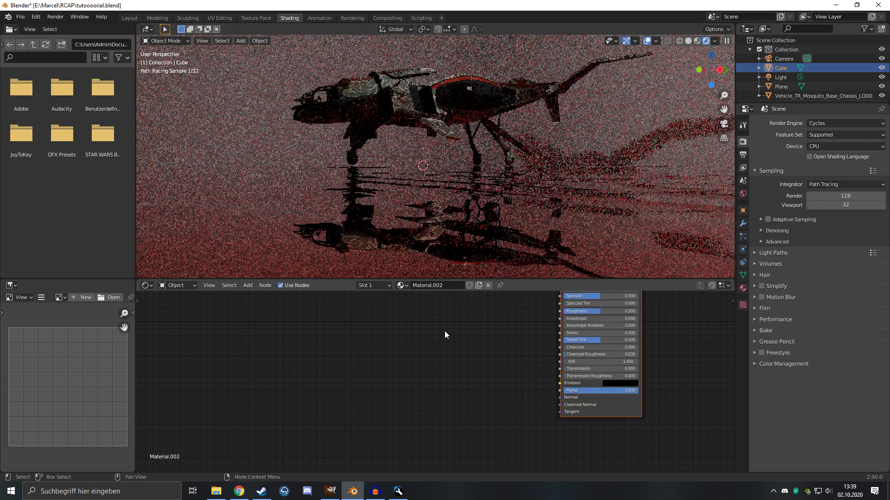
{"action": "scroll", "coordinate": [417, 403], "scroll_direction": "down", "scroll_amount": 2}
{"action": "left_click", "coordinate": [494, 319]}
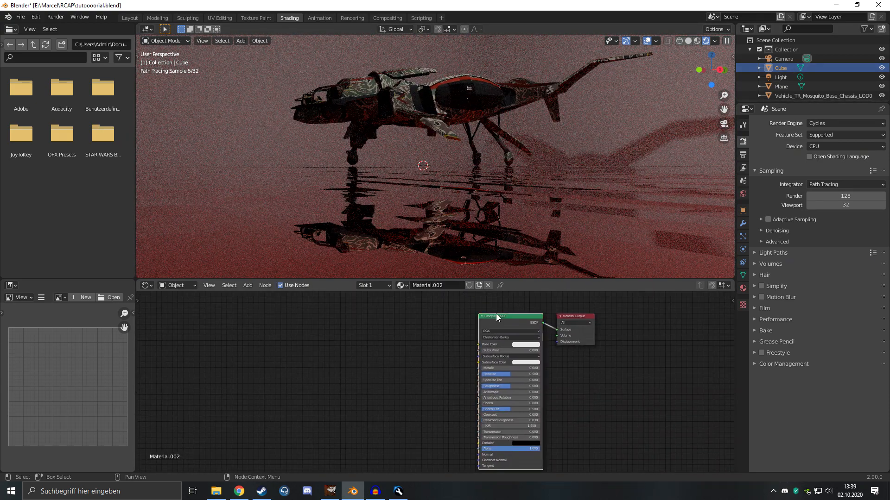
{"action": "key", "text": "x"}
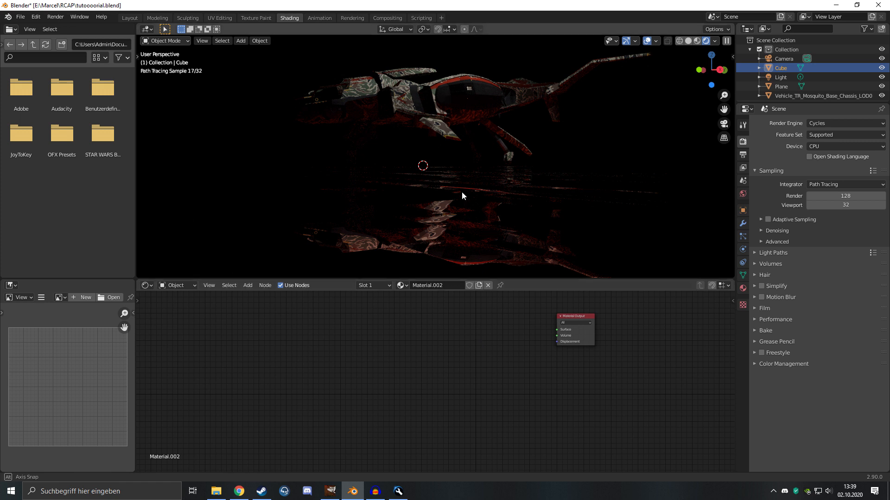
{"action": "key", "text": "KP_0"}
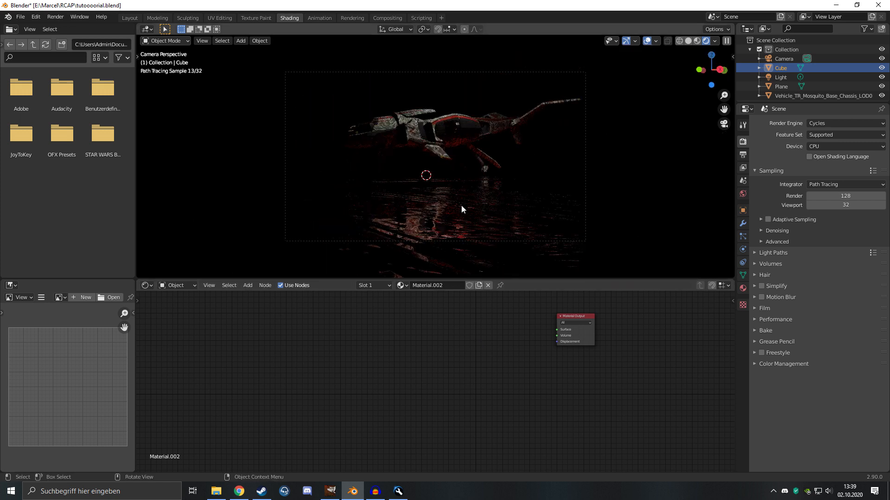
- Add a Principled Volume node and link its Volume output to the Material Output's Volume input
{"action": "key", "text": "shift+a"}
{"action": "left_click", "coordinate": [486, 355]}
{"action": "key", "text": "Escape"}
{"action": "key", "text": "shift+a"}
{"action": "left_click", "coordinate": [489, 347]}
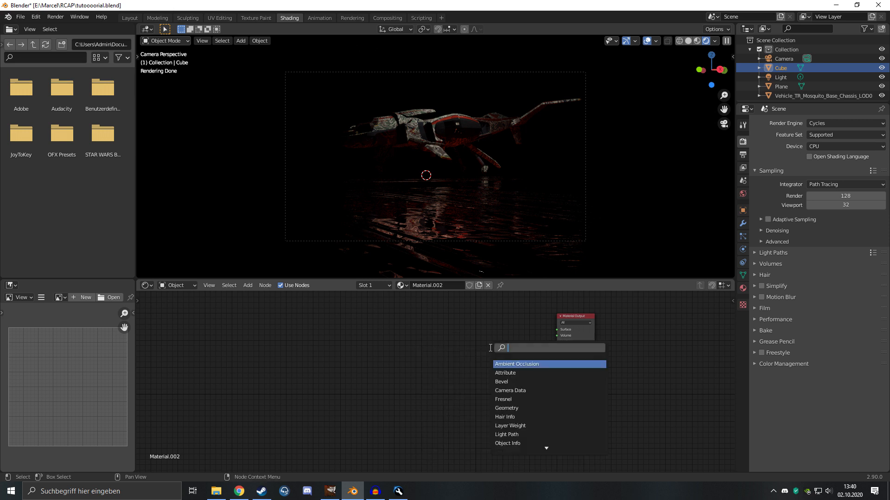
{"action": "type", "text": "vol"}
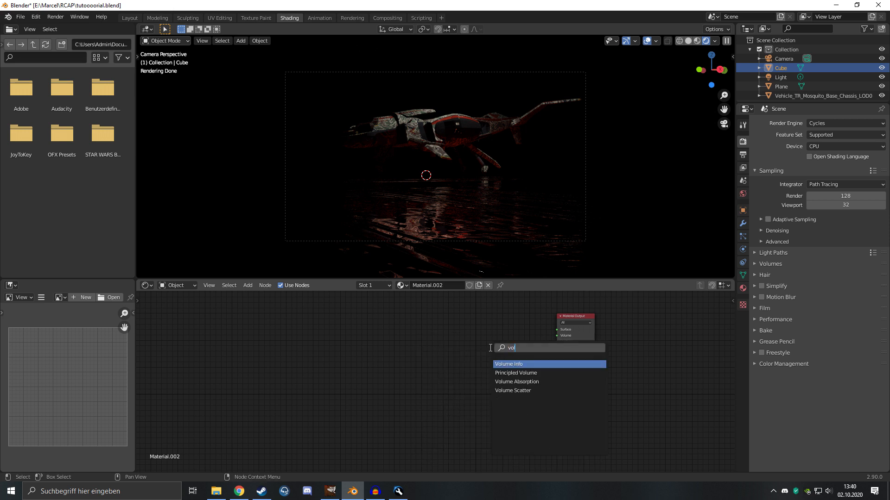
{"action": "left_click", "coordinate": [516, 373]}
{"action": "scroll", "coordinate": [558, 331], "scroll_direction": "up", "scroll_amount": 2}
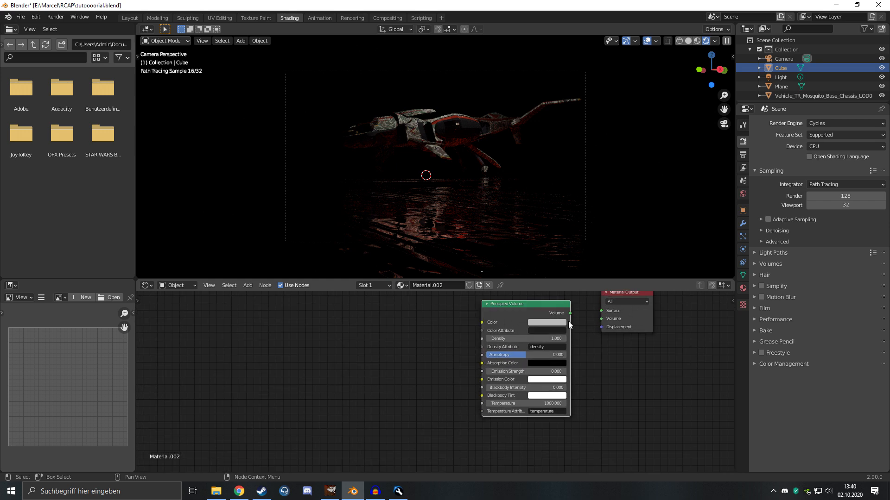
{"action": "middle_click_drag", "start_coordinate": [568, 322], "coordinate": [564, 355]}
{"action": "left_click_drag", "start_coordinate": [566, 348], "coordinate": [600, 355]}
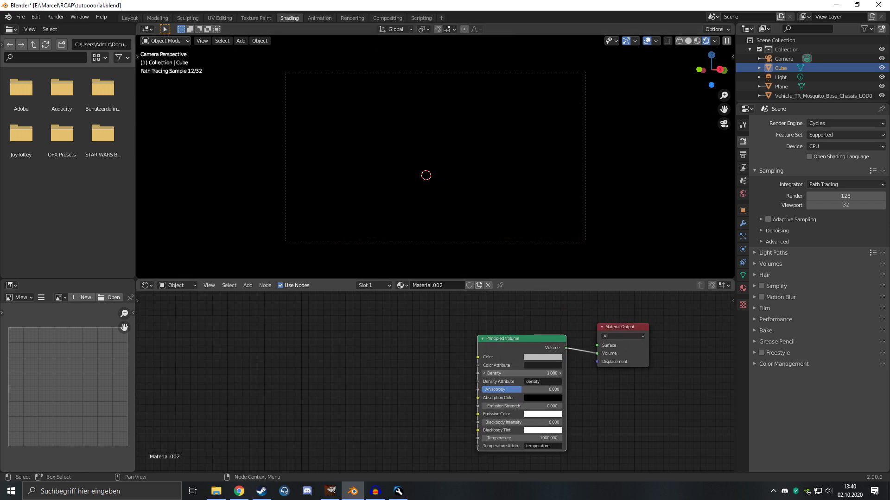
- Lower the Principled Volume's Density through 0.2 and 0.1 to 0.05 for thinner fog
{"action": "left_click_drag", "start_coordinate": [522, 373], "coordinate": [526, 373]}
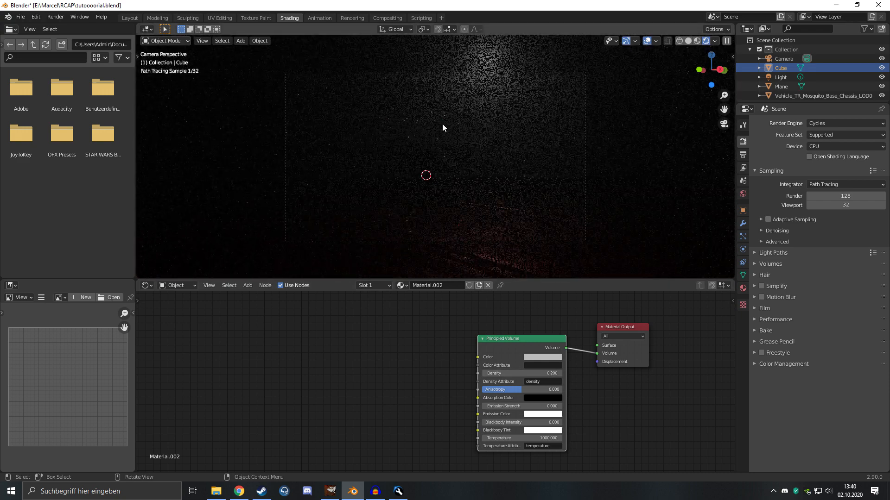
{"action": "mouse_move", "coordinate": [435, 159]}
{"action": "middle_mouse_down"}
{"action": "mouse_move", "coordinate": [429, 168]}
{"action": "mouse_move", "coordinate": [446, 136]}
{"action": "mouse_move", "coordinate": [447, 152]}
{"action": "mouse_move", "coordinate": [447, 145]}
{"action": "middle_mouse_up"}
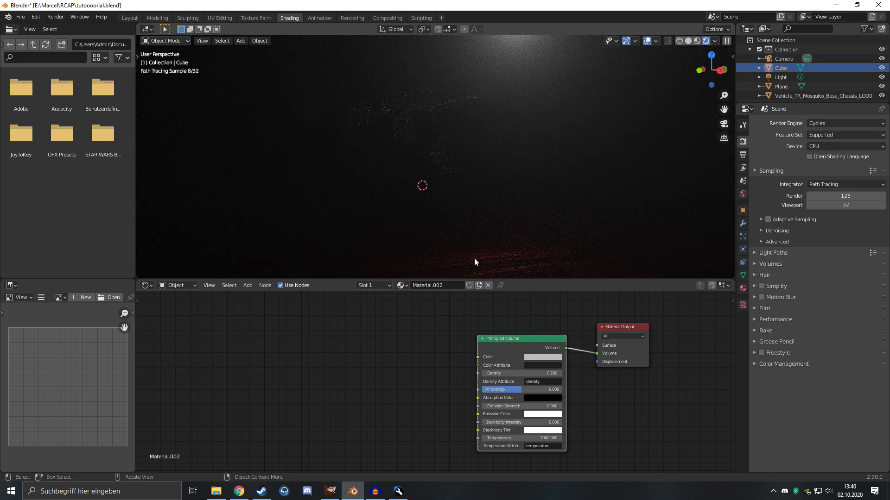
{"action": "left_click", "coordinate": [511, 373]}
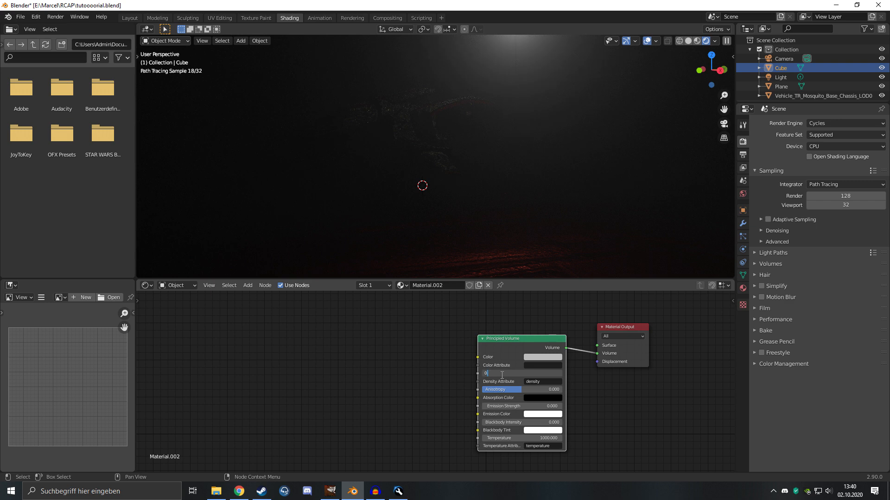
{"action": "type", "text": ".1"}
{"action": "key", "text": "Return"}
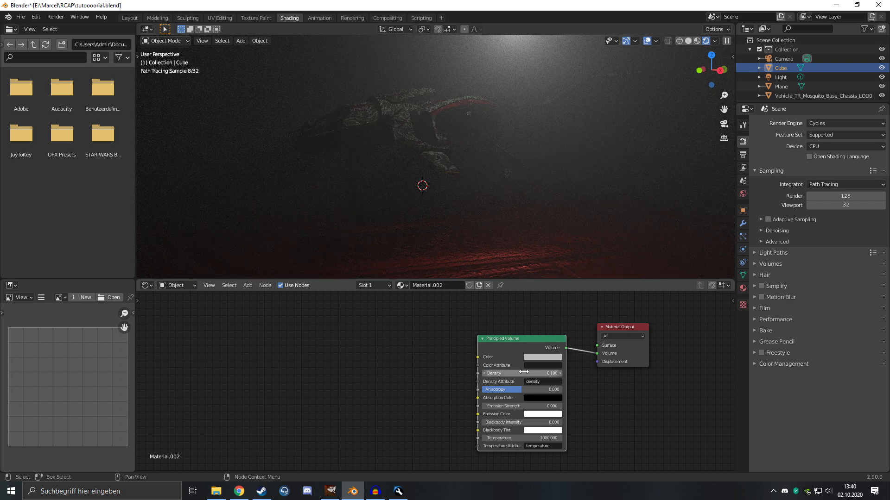
{"action": "left_click", "coordinate": [511, 374]}
{"action": "type", "text": "0.05"}
{"action": "key", "text": "Return"}
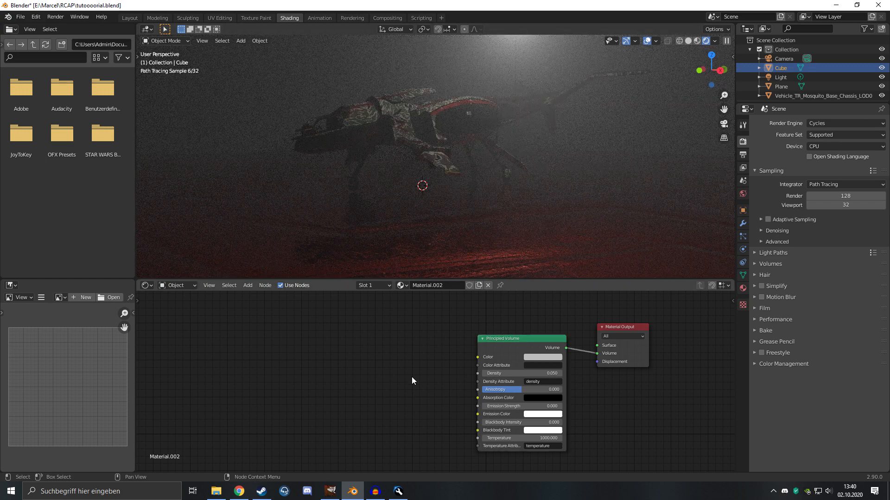
- Tint the Principled Volume's Color a light tan-orange and check the fog through the camera
{"action": "left_click", "coordinate": [547, 356]}
{"action": "left_click", "coordinate": [550, 287]}
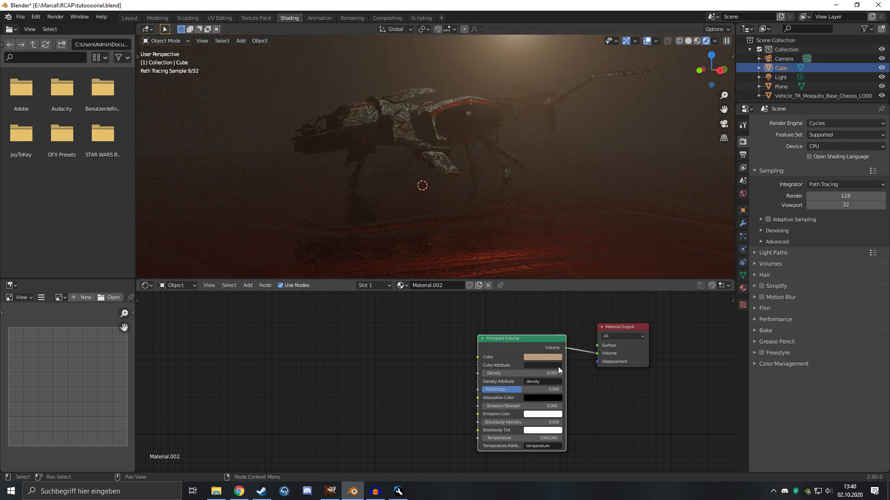
{"action": "key", "text": "KP_0"}
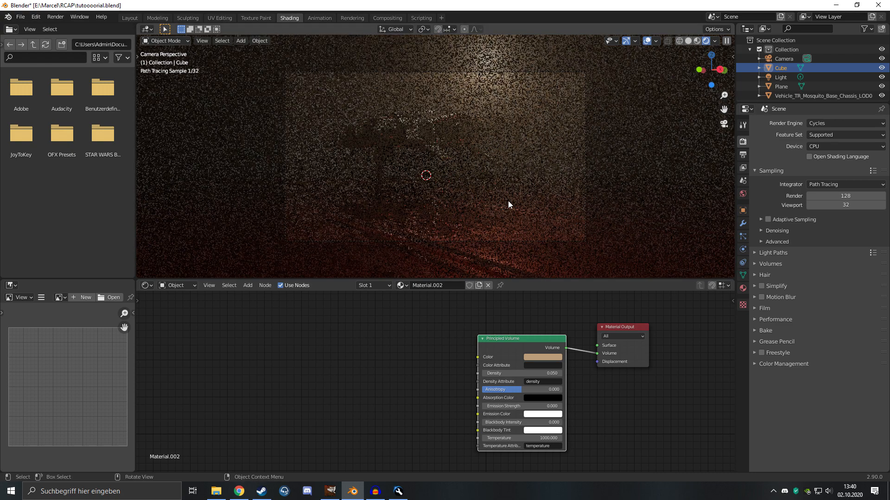
- Change the World background Color to a dark orange-brown
{"action": "left_click", "coordinate": [743, 194]}
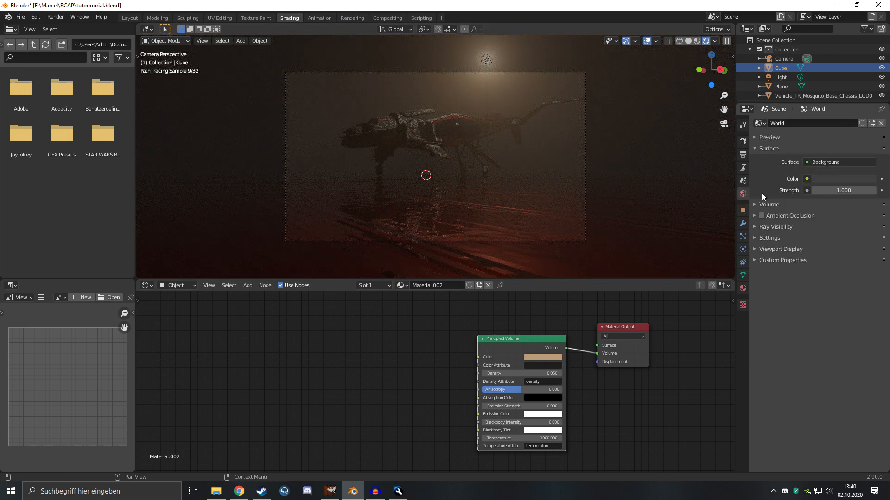
{"action": "left_click", "coordinate": [824, 179]}
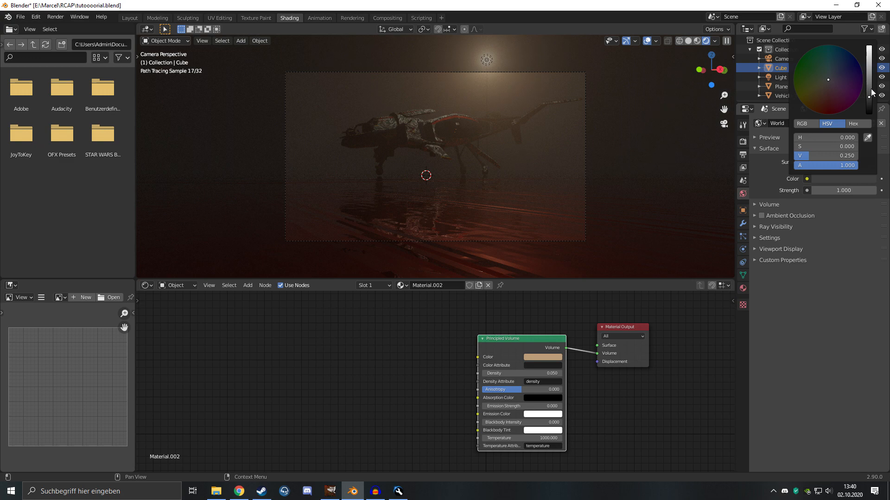
{"action": "left_click_drag", "start_coordinate": [808, 83], "coordinate": [803, 55]}
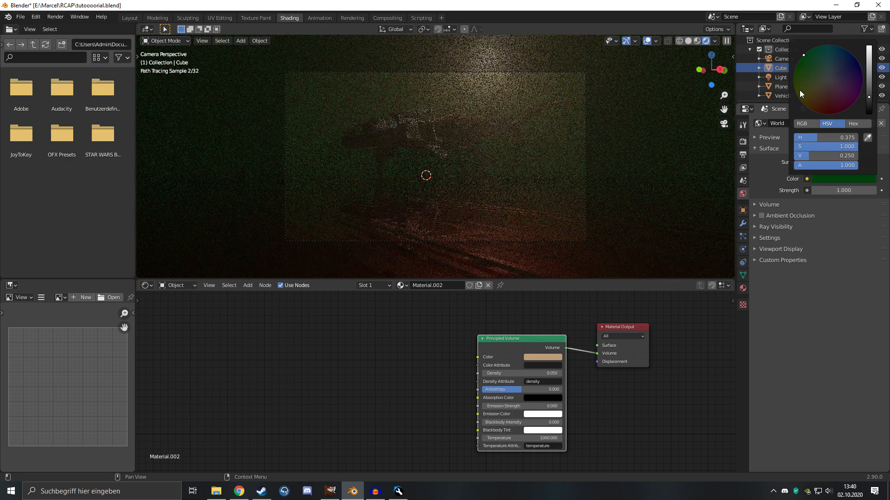
{"action": "left_click", "coordinate": [810, 109]}
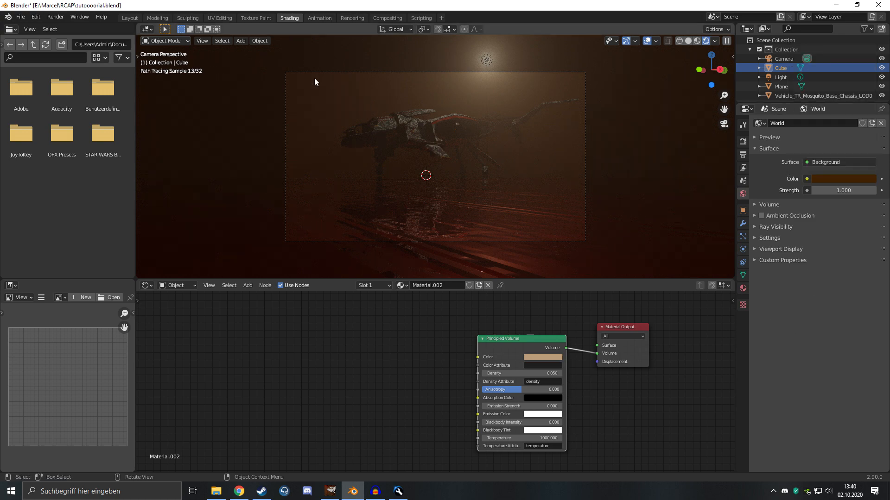
- In the Layout workspace, move the light low behind the aircraft's tail, to about X 5.4, Y 3.3, Z 1.4 m
{"action": "left_click", "coordinate": [129, 18]}
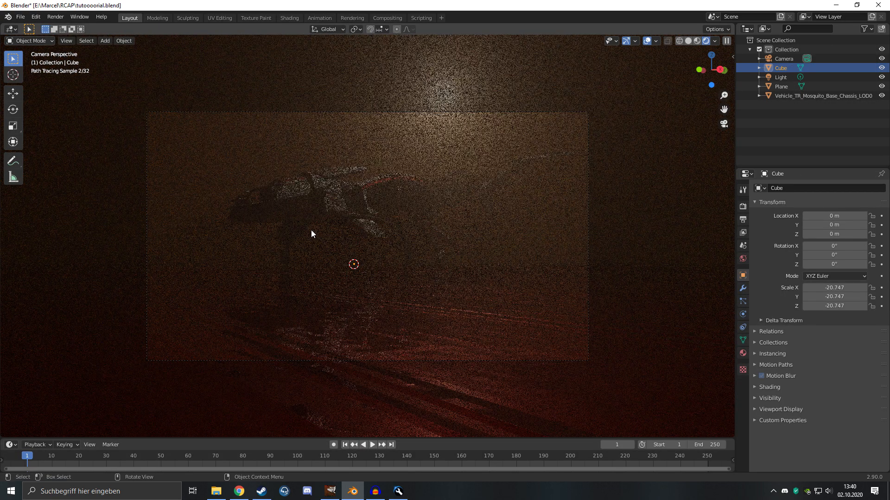
{"action": "left_click", "coordinate": [441, 95]}
{"action": "key", "text": "g"}
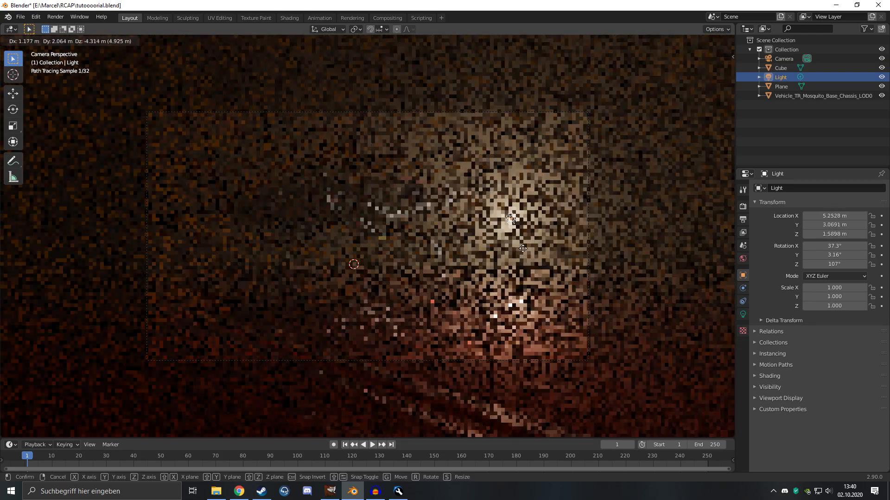
{"action": "left_click", "coordinate": [418, 270]}
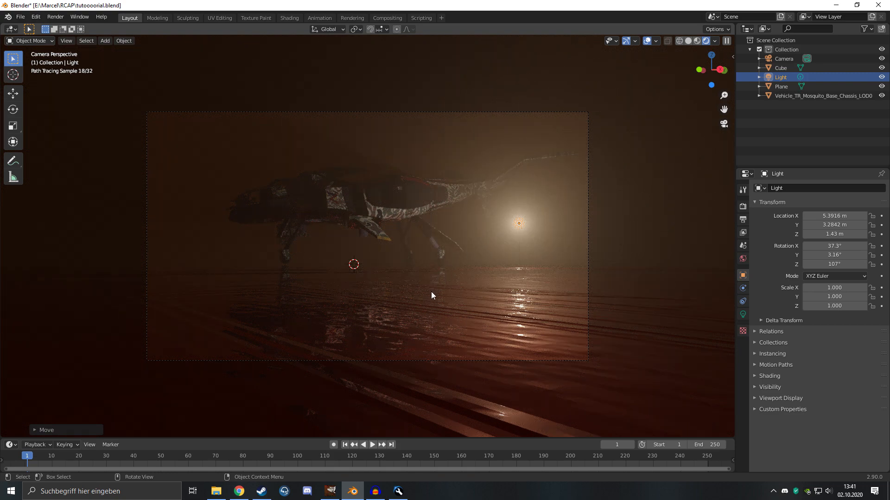
- Give the point light a warm pale-orange Color
{"action": "left_click", "coordinate": [521, 219]}
{"action": "left_click", "coordinate": [521, 220]}
{"action": "left_click", "coordinate": [743, 314]}
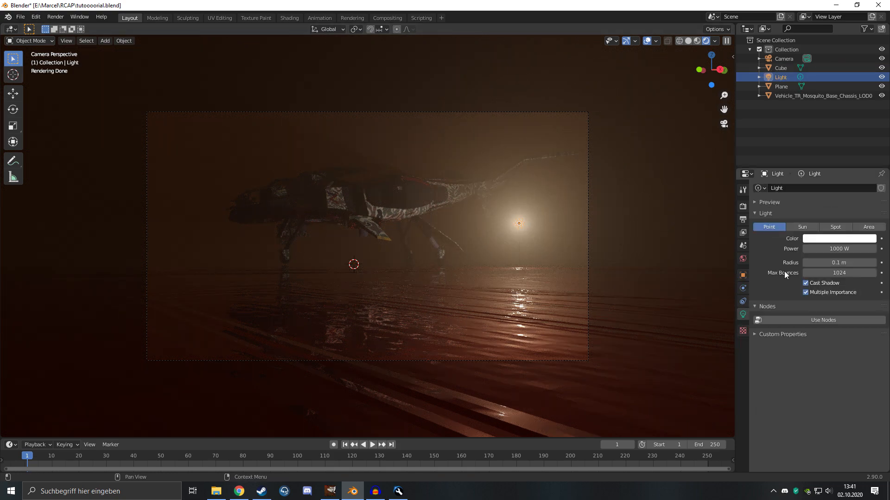
{"action": "left_click", "coordinate": [826, 239]}
{"action": "left_click", "coordinate": [815, 159]}
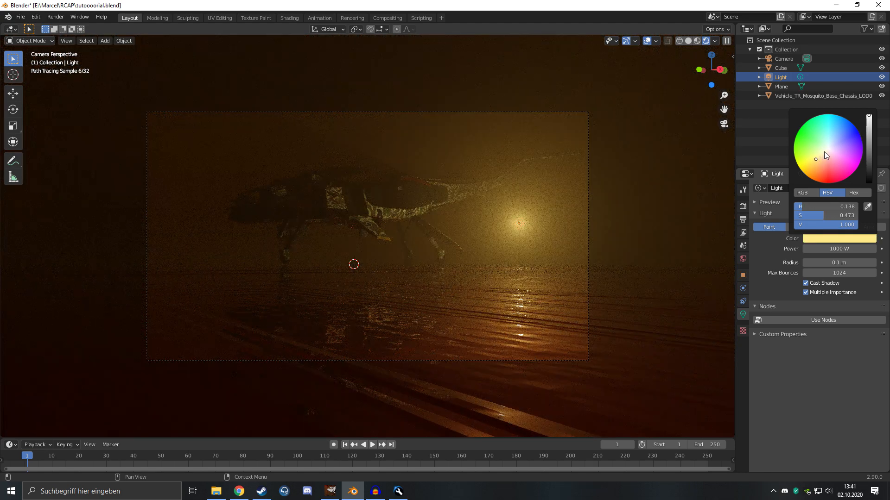
{"action": "left_click", "coordinate": [820, 158]}
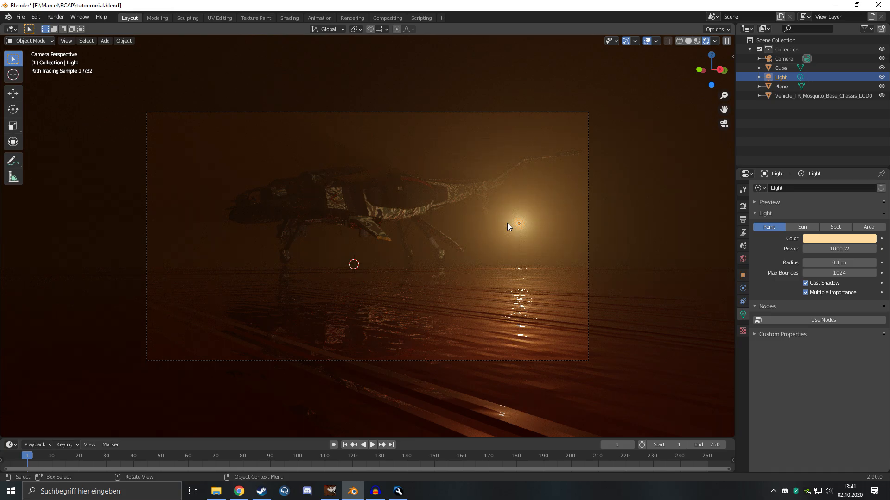
- Duplicate the light to just outside the camera frame on the aircraft's nose side and set the copy's Power to 500 W
{"action": "key", "text": "shift+d"}
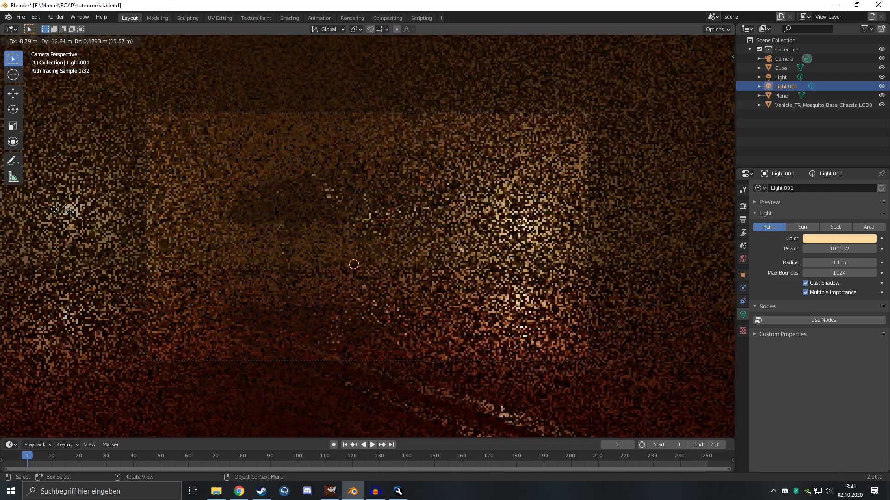
{"action": "left_click", "coordinate": [727, 214]}
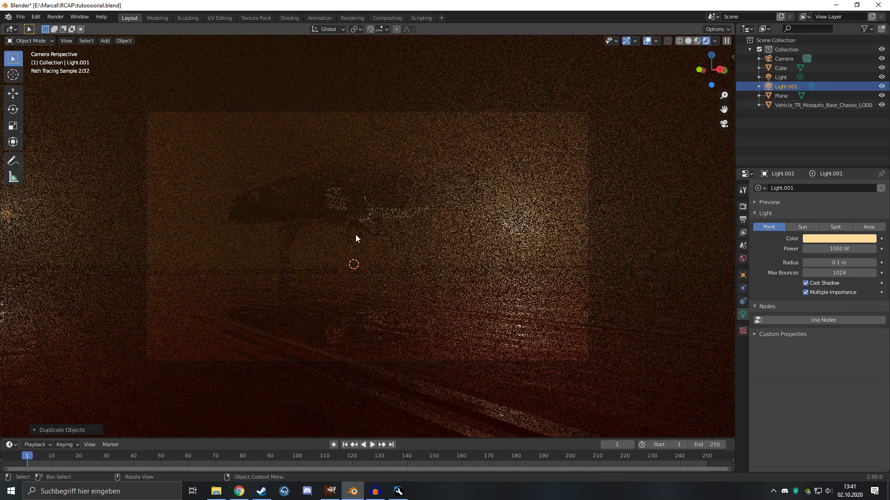
{"action": "left_click", "coordinate": [818, 248]}
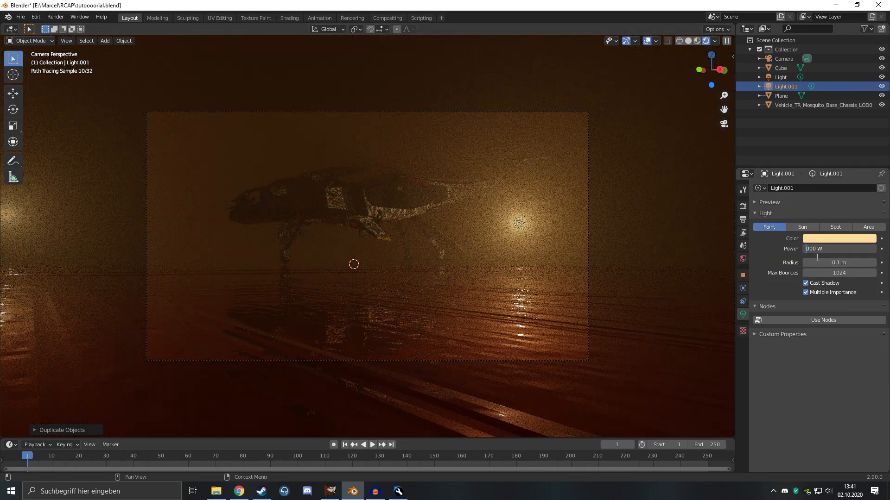
{"action": "scroll", "coordinate": [238, 232], "scroll_direction": "down", "scroll_amount": 2}
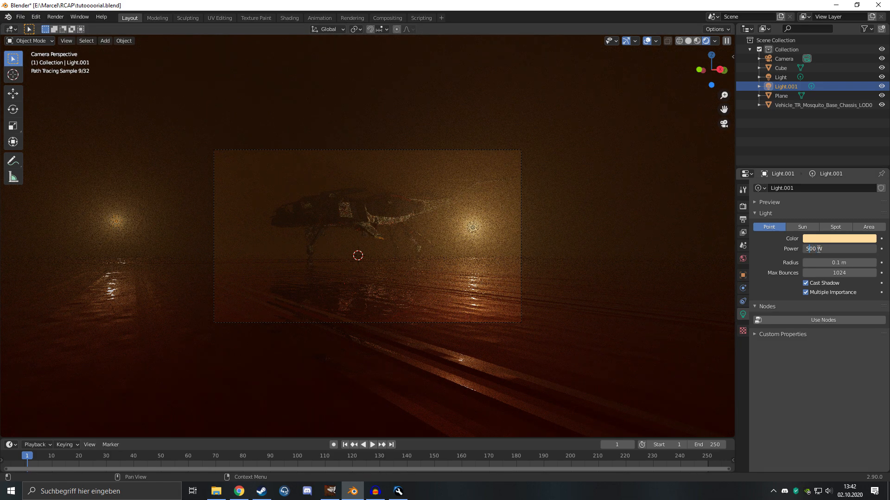
- Set the duplicated light's Power to 1000 W and move it along the X axis toward the camera side of the aircraft
{"action": "key", "text": "Return"}
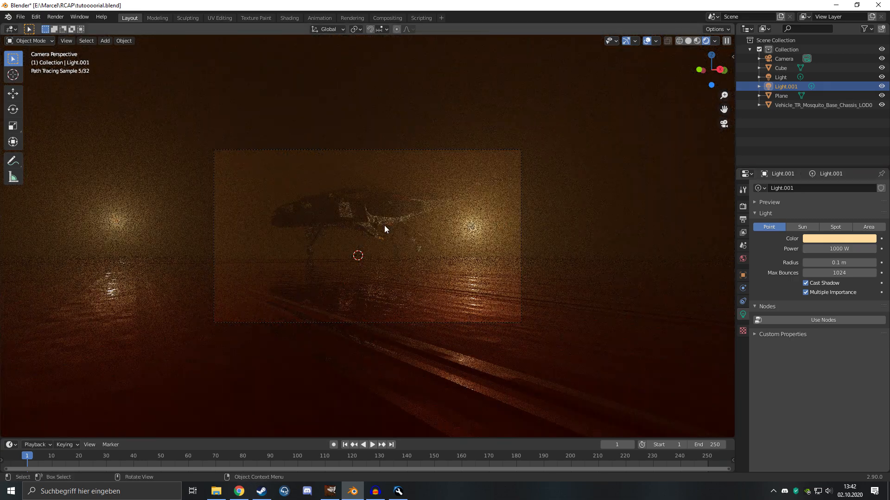
{"action": "middle_click_drag", "start_coordinate": [384, 225], "coordinate": [201, 292]}
{"action": "left_click", "coordinate": [160, 277]}
{"action": "left_click", "coordinate": [160, 277]}
{"action": "key", "text": "g"}
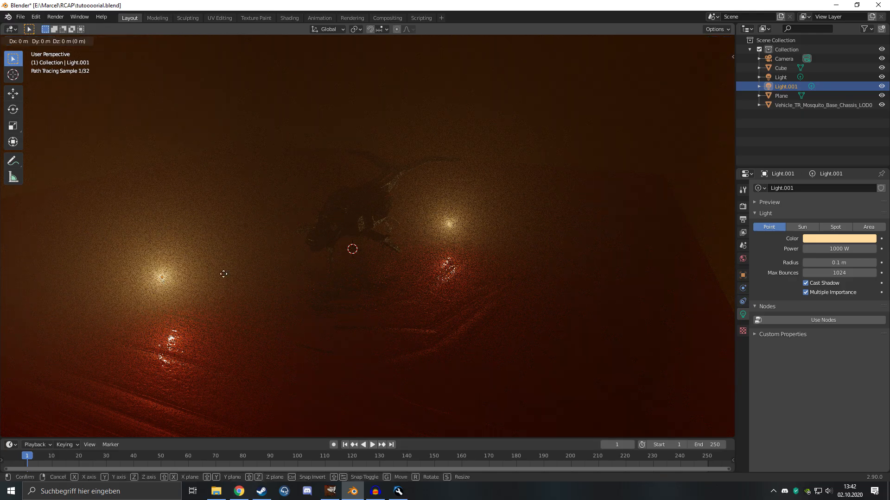
{"action": "key", "text": "x"}
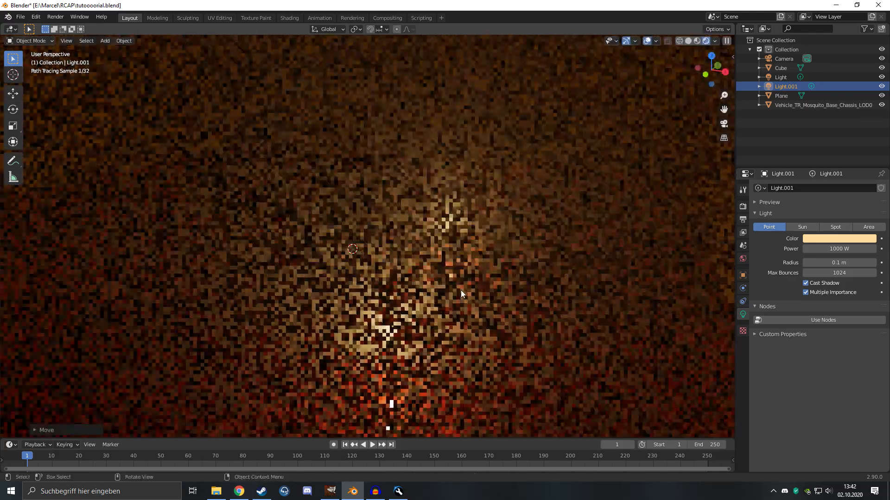
{"action": "left_click", "coordinate": [427, 285]}
{"action": "key", "text": "KP_0"}
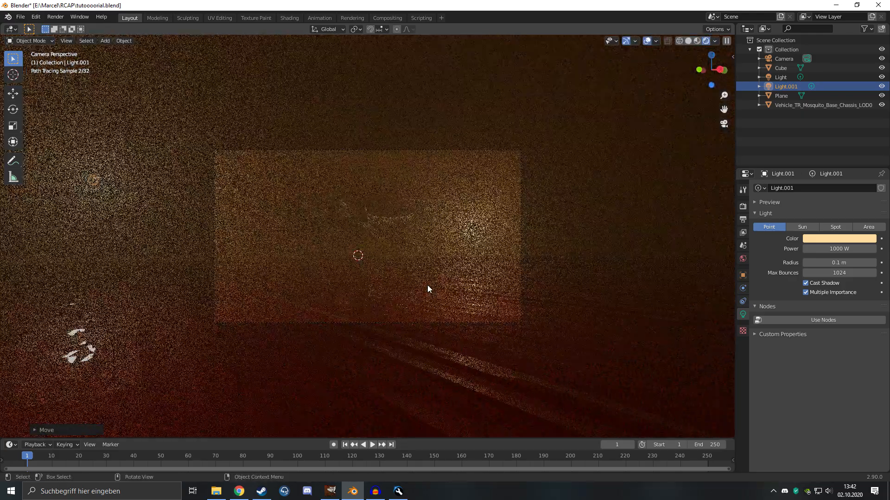
{"action": "scroll", "coordinate": [427, 285], "scroll_direction": "up", "scroll_amount": 3}
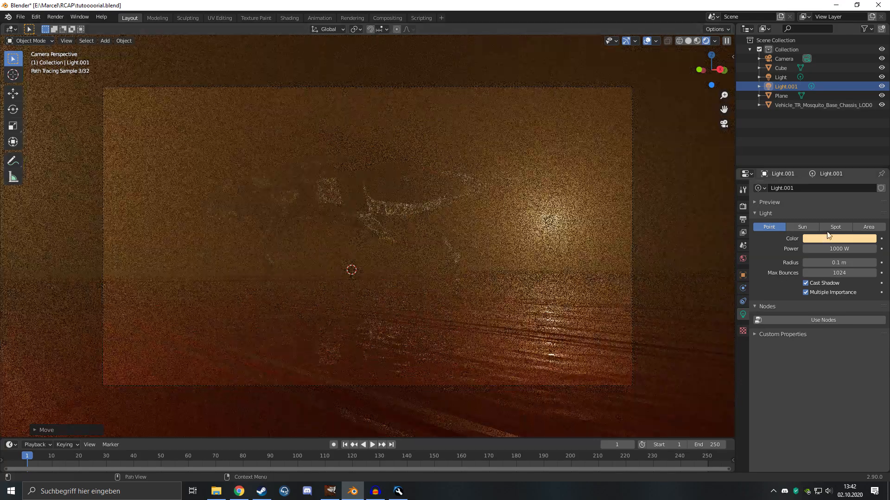
- Try pink, violet and blue tints on the duplicated light, then settle on a saturated red Color
{"action": "left_click", "coordinate": [824, 238]}
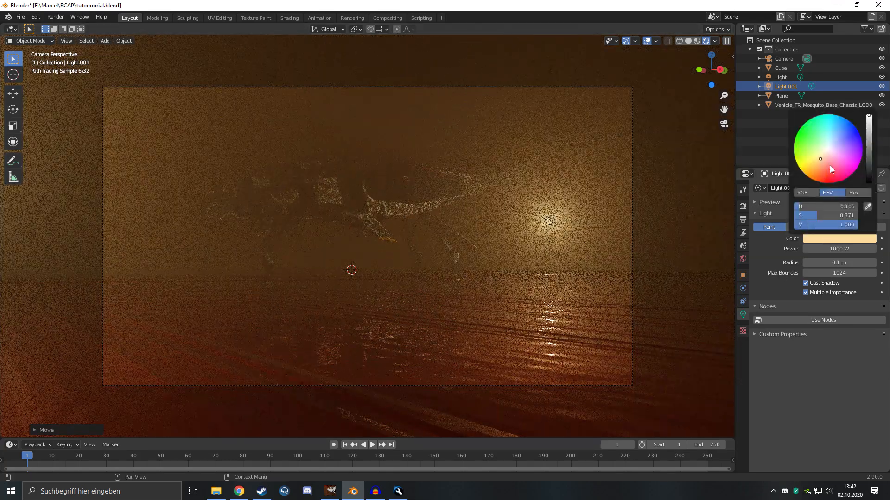
{"action": "left_click", "coordinate": [829, 165]}
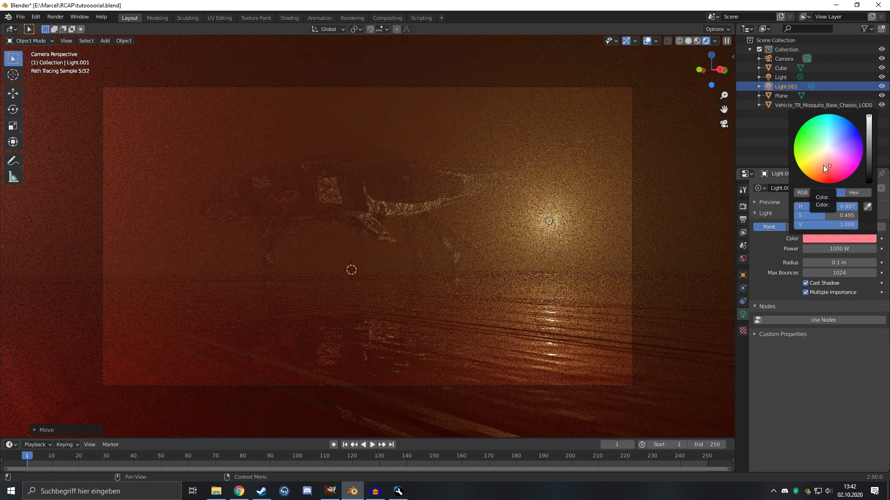
{"action": "left_click", "coordinate": [838, 144]}
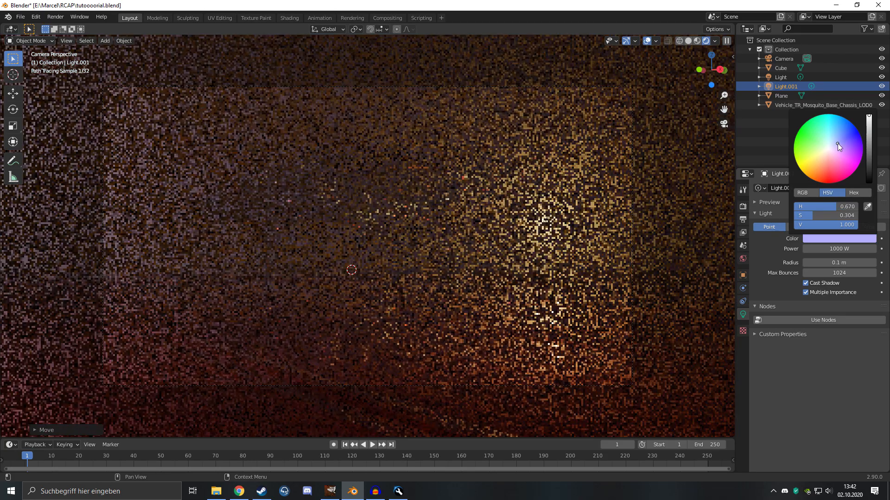
{"action": "left_click", "coordinate": [841, 120]}
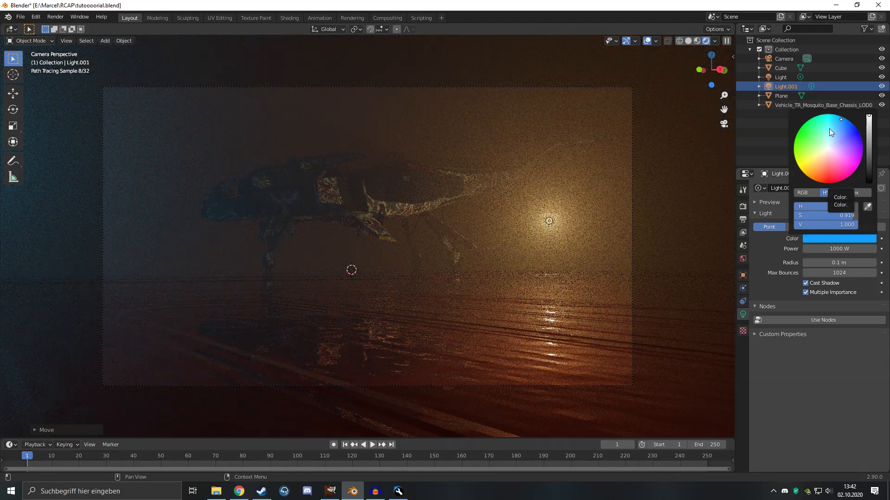
{"action": "left_click", "coordinate": [841, 124]}
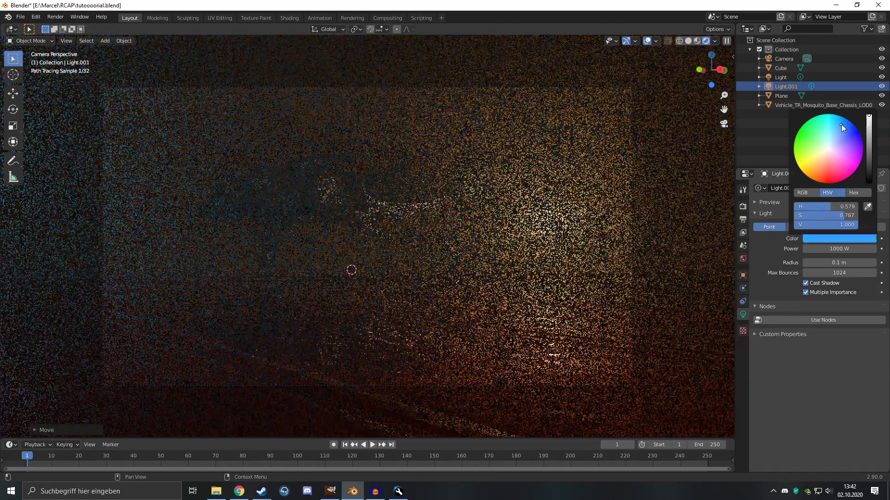
{"action": "left_click", "coordinate": [829, 172]}
{"action": "left_click_drag", "start_coordinate": [829, 172], "coordinate": [821, 185]}
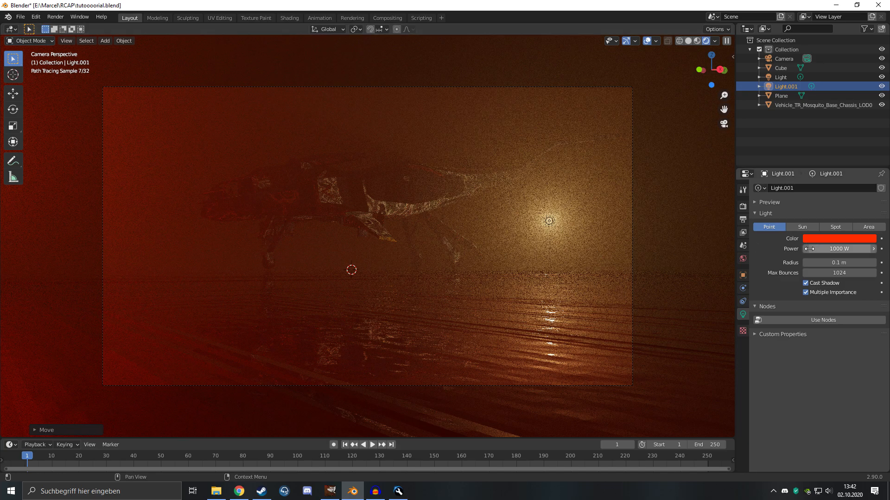
- Lower the red light's Power
{"action": "mouse_move", "coordinate": [812, 250]}
{"action": "left_mouse_down"}
{"action": "mouse_move", "coordinate": [804, 247]}
{"action": "mouse_move", "coordinate": [812, 249]}
{"action": "left_mouse_up"}
{"action": "key", "text": "BackSpace"}
{"action": "key", "text": "BackSpace"}
{"action": "key", "text": "BackSpace"}
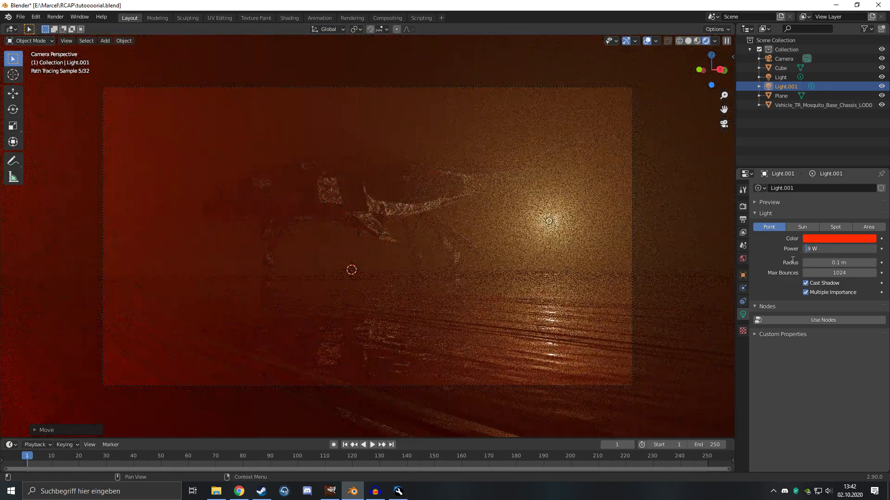
{"action": "type", "text": "50"}
{"action": "key", "text": "Return"}
- Select the fog cube and, in the Shading workspace, set its Principled Volume Density to 0.02
{"action": "left_click", "coordinate": [631, 223]}
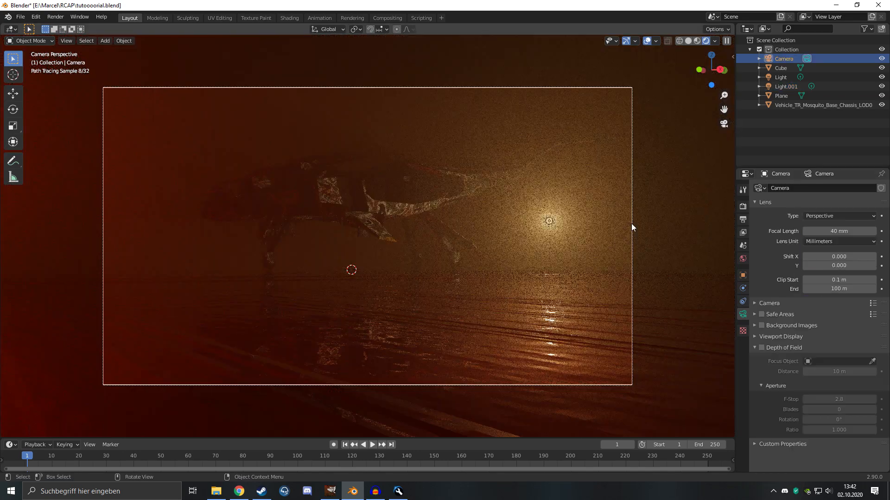
{"action": "left_click", "coordinate": [687, 186]}
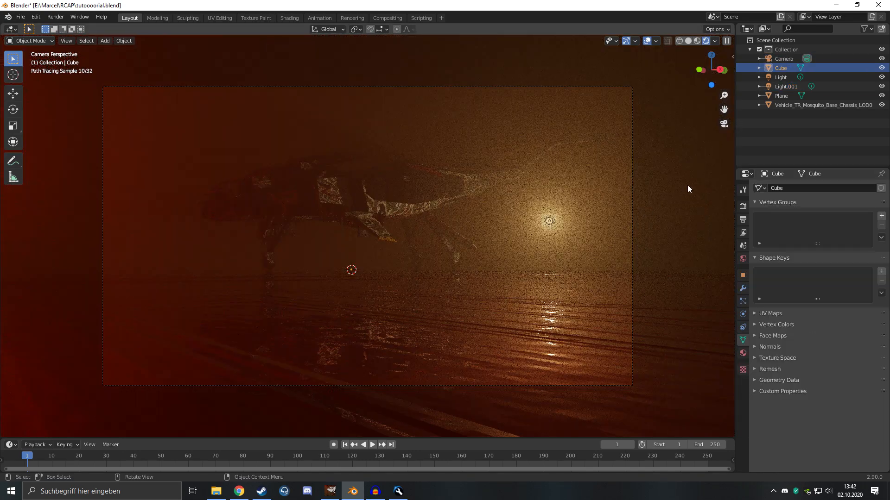
{"action": "left_click", "coordinate": [289, 18]}
{"action": "scroll", "coordinate": [465, 185], "scroll_direction": "up", "scroll_amount": 1}
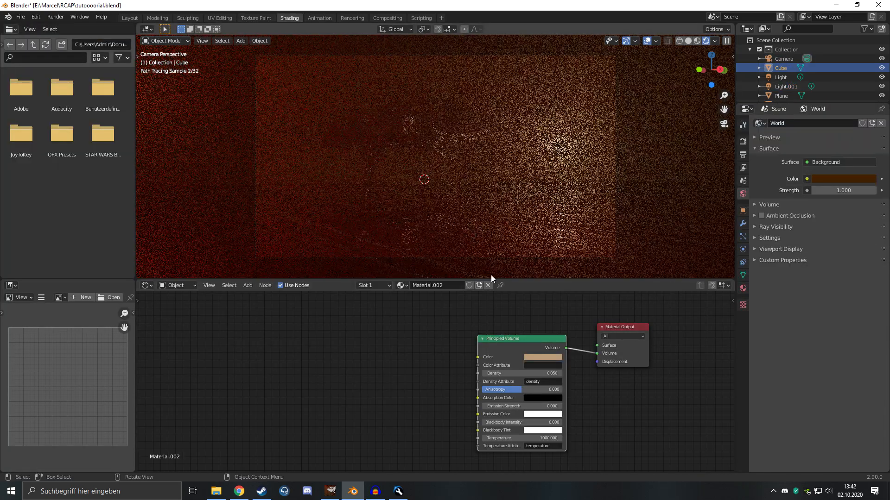
{"action": "left_click", "coordinate": [514, 374]}
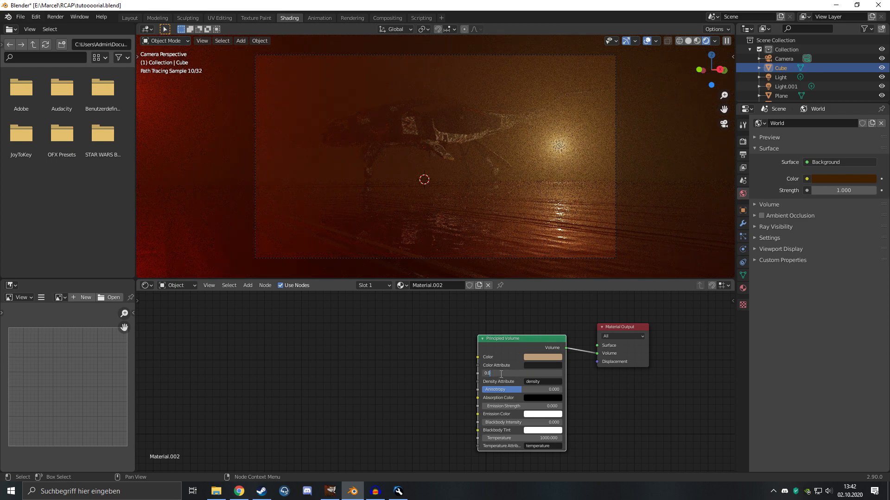
{"action": "type", "text": "0.02"}
{"action": "key", "text": "Return"}
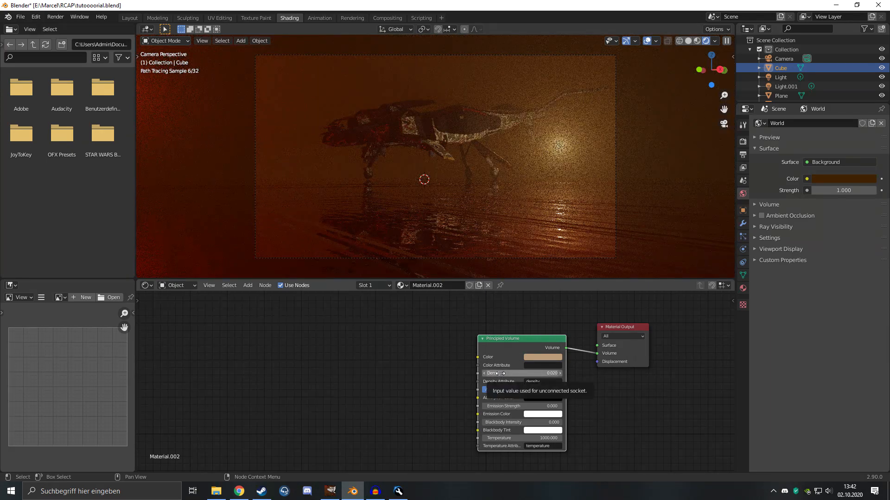
- Back in the Layout workspace, show the viewport in Material Preview and set the Cycles render Device to GPU Compute
{"action": "left_click", "coordinate": [134, 20]}
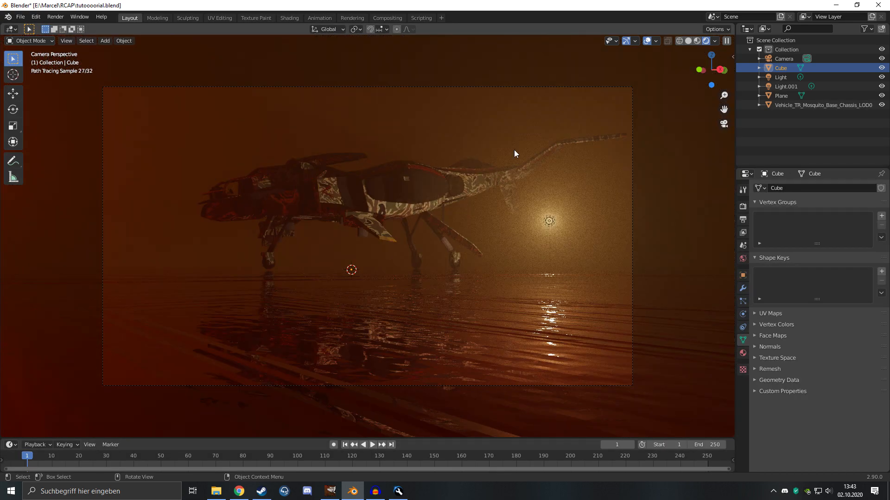
{"action": "left_click", "coordinate": [696, 41]}
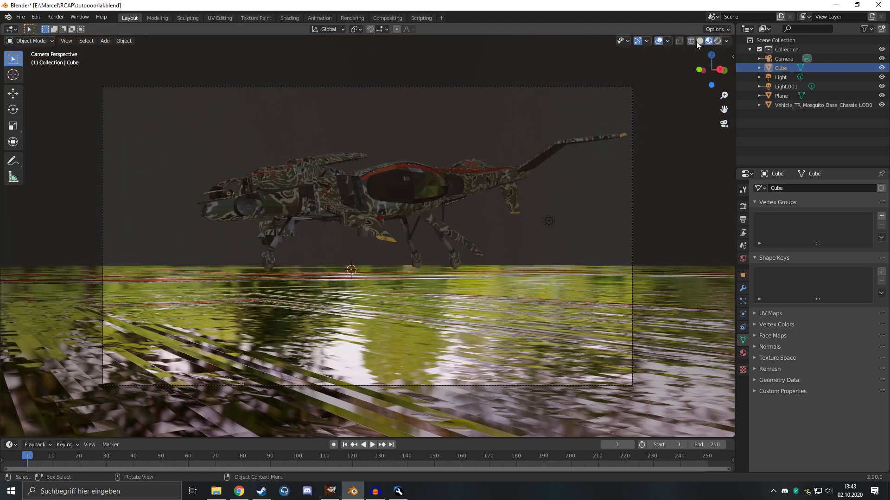
{"action": "mouse_move", "coordinate": [638, 98]}
{"action": "middle_mouse_down"}
{"action": "mouse_move", "coordinate": [376, 216]}
{"action": "mouse_move", "coordinate": [384, 249]}
{"action": "middle_mouse_up"}
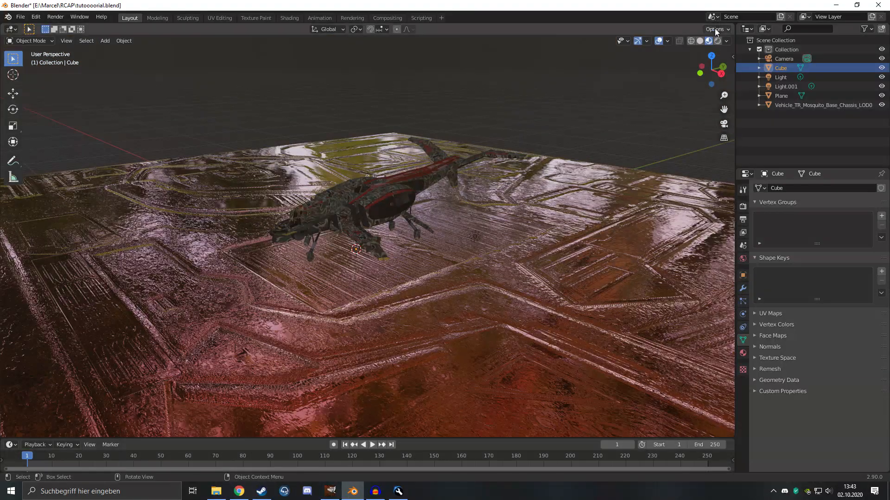
{"action": "middle_click_drag", "start_coordinate": [649, 97], "coordinate": [443, 126]}
{"action": "middle_click_drag", "start_coordinate": [345, 152], "coordinate": [351, 163]}
{"action": "left_click", "coordinate": [742, 206]}
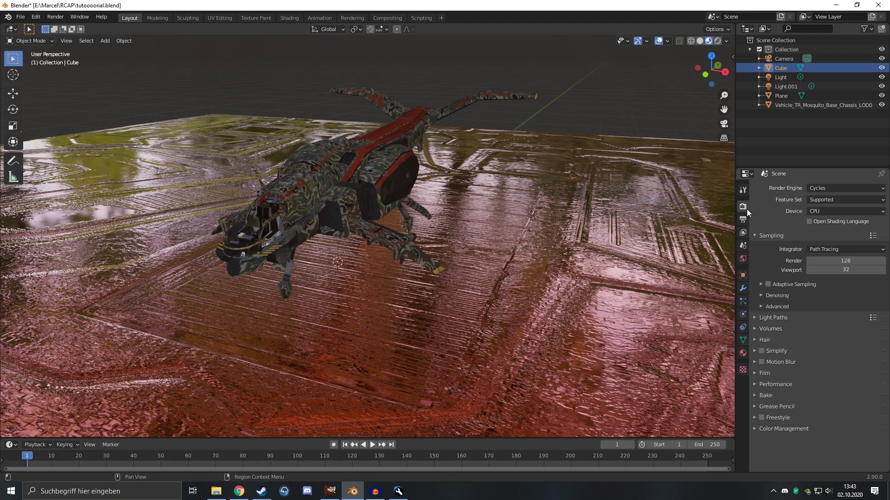
{"action": "left_click", "coordinate": [821, 210]}
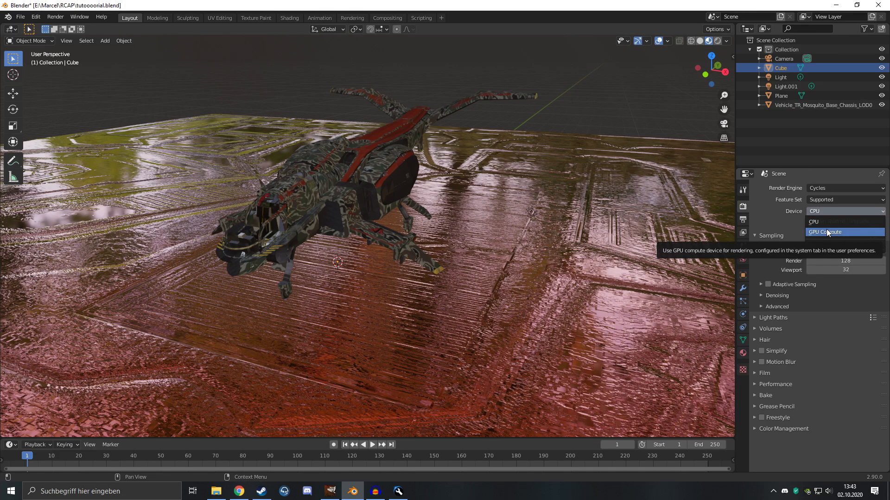
{"action": "middle_click_drag", "start_coordinate": [586, 218], "coordinate": [451, 215]}
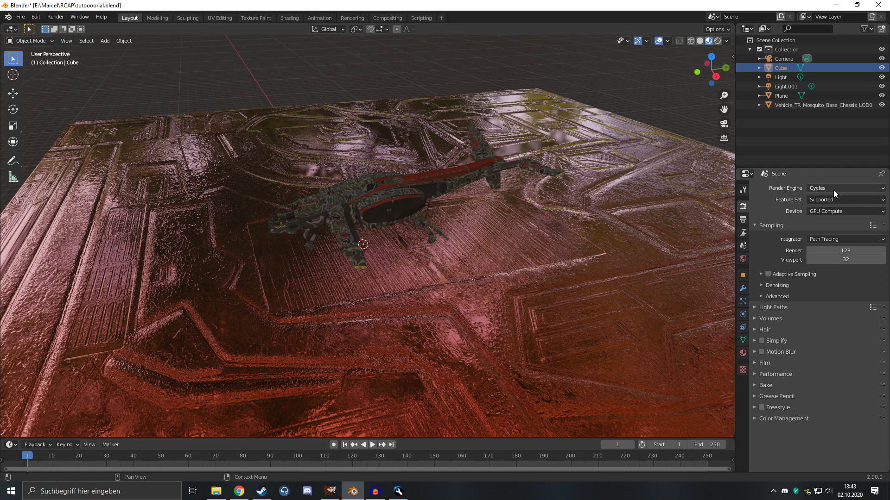
{"action": "middle_click_drag", "start_coordinate": [307, 227], "coordinate": [278, 218]}
- Import the cockpit glass OBJ from the Mosquito downloads' Vehicle_TR_Mosquito_Attachment_CockpitGlass_LOD0 folder
{"action": "left_click", "coordinate": [18, 17]}
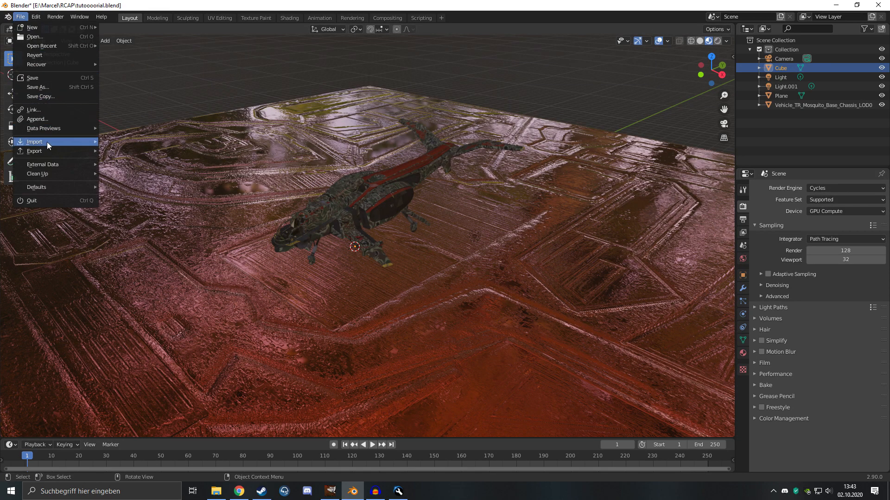
{"action": "mouse_move", "coordinate": [48, 142]}
{"action": "left_click", "coordinate": [143, 216]}
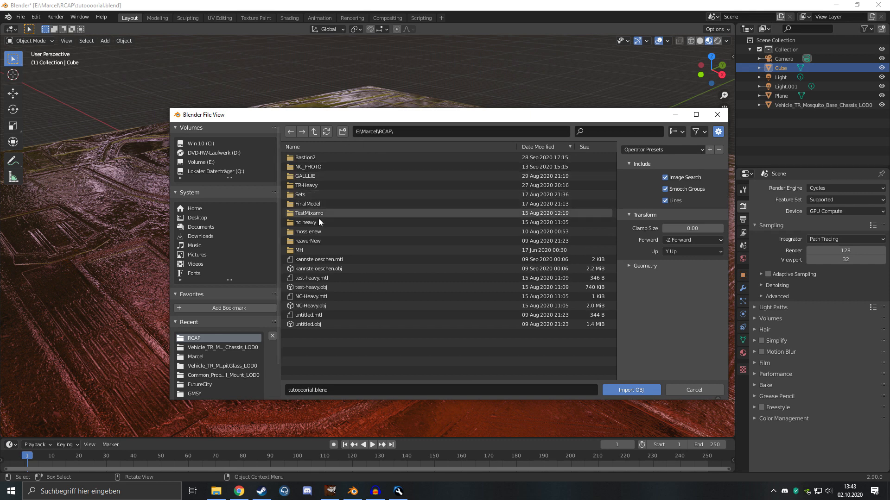
{"action": "left_click", "coordinate": [204, 236]}
{"action": "double_click", "coordinate": [307, 154]}
{"action": "double_click", "coordinate": [304, 186]}
{"action": "double_click", "coordinate": [352, 180]}
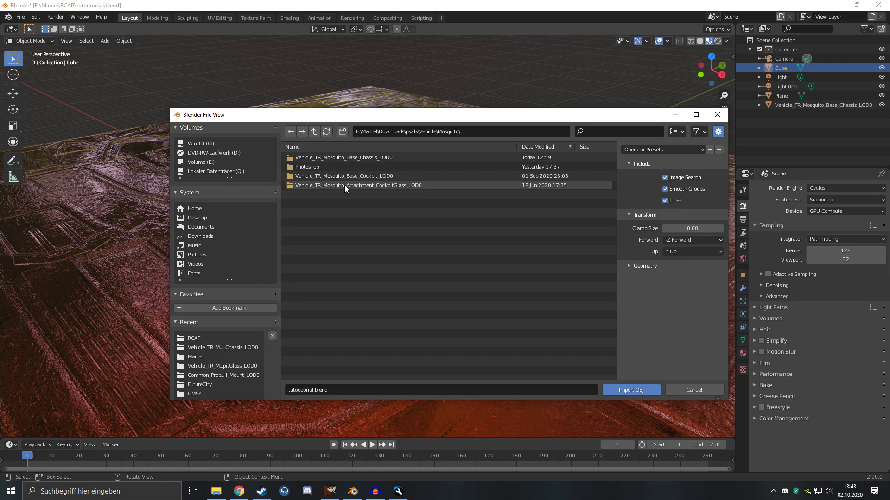
{"action": "left_click", "coordinate": [352, 185]}
{"action": "double_click", "coordinate": [381, 185]}
{"action": "double_click", "coordinate": [332, 158]}
- In front view, raise the imported cockpit glass along Z to the height of the aircraft's nose
{"action": "middle_click_drag", "start_coordinate": [271, 209], "coordinate": [217, 209]}
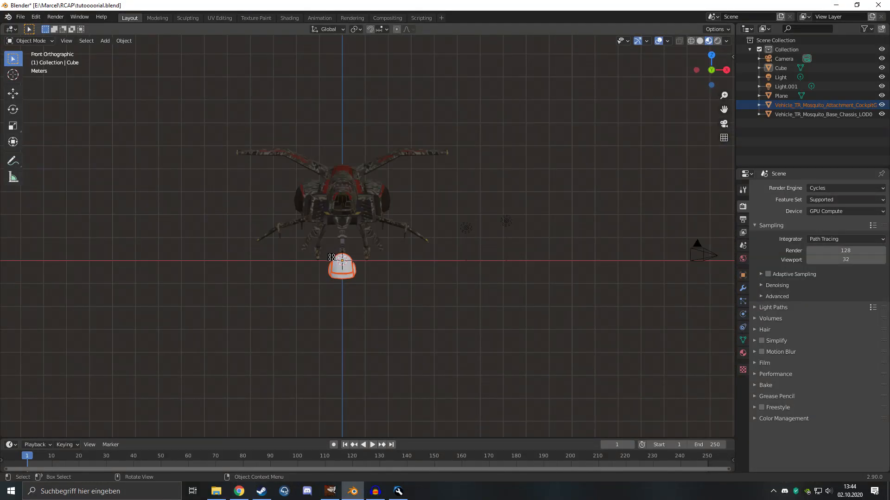
{"action": "key", "text": "g"}
{"action": "key", "text": "z"}
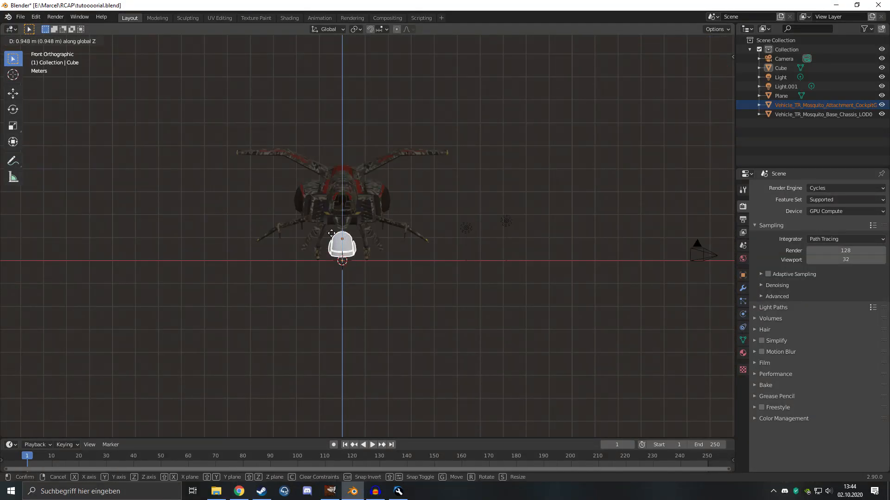
{"action": "left_click", "coordinate": [325, 197]}
{"action": "scroll", "coordinate": [301, 194], "scroll_direction": "up", "scroll_amount": 5}
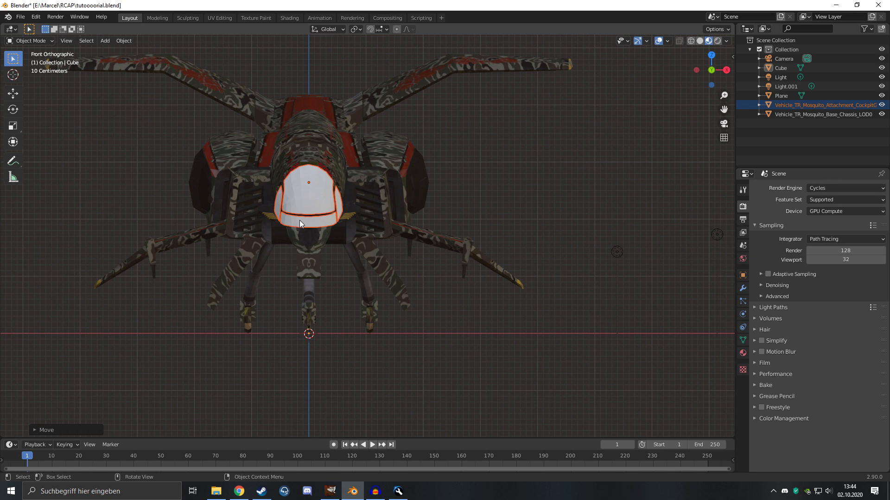
- In right view, shift the cockpit glass along Y and slightly up along Z to fit the cockpit frame, and check it from above
{"action": "key", "text": "KP_3"}
{"action": "middle_click_drag", "start_coordinate": [155, 232], "coordinate": [346, 229], "text": "shift"}
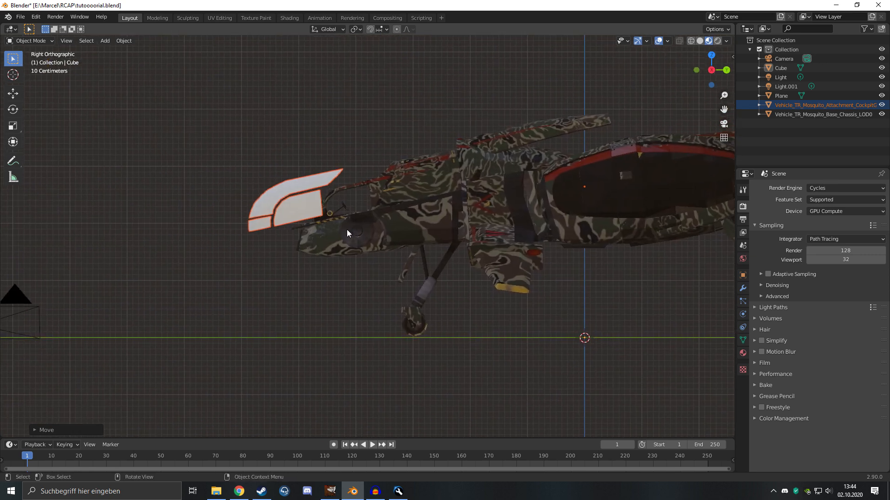
{"action": "scroll", "coordinate": [347, 229], "scroll_direction": "up", "scroll_amount": 5}
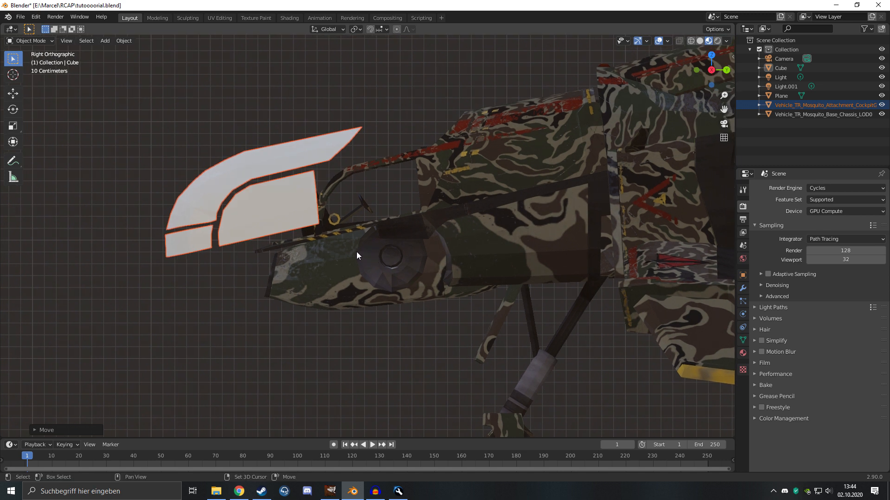
{"action": "key", "text": "g"}
{"action": "key", "text": "y"}
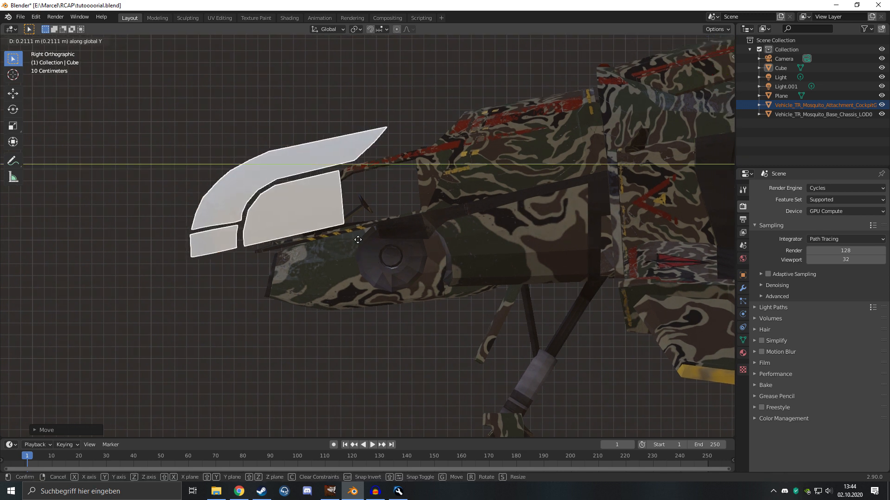
{"action": "key", "text": "z"}
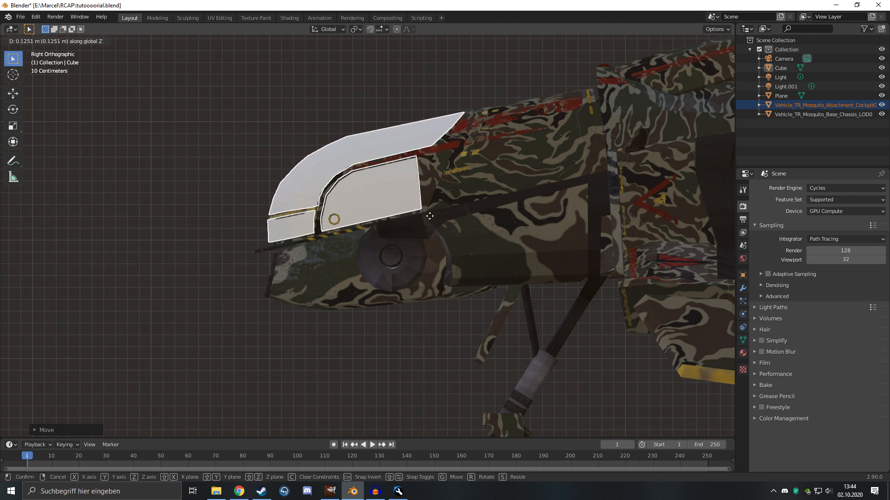
{"action": "left_click", "coordinate": [431, 222]}
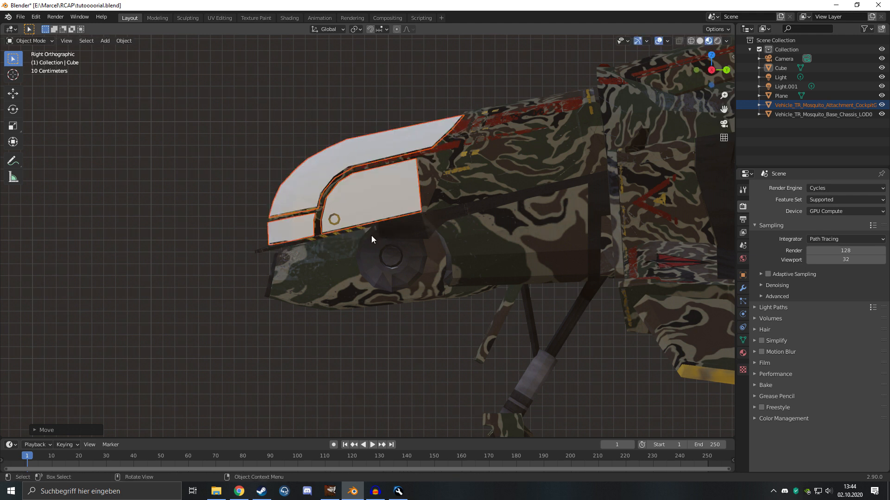
{"action": "key", "text": "KP_7"}
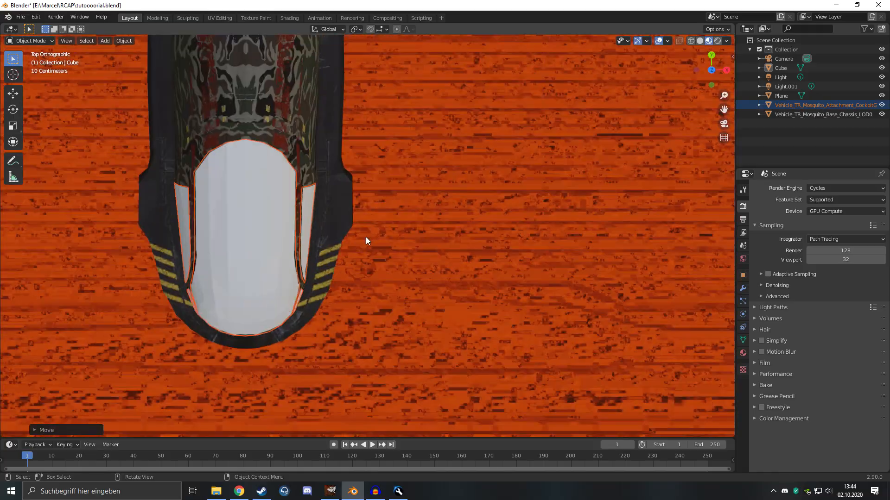
- From the camera view, select the cockpit glass and show the viewport in Rendered shading
{"action": "mouse_move", "coordinate": [364, 237]}
{"action": "middle_mouse_down"}
{"action": "mouse_move", "coordinate": [445, 218]}
{"action": "mouse_move", "coordinate": [435, 193]}
{"action": "mouse_move", "coordinate": [356, 104]}
{"action": "mouse_move", "coordinate": [368, 123]}
{"action": "mouse_move", "coordinate": [297, 228]}
{"action": "mouse_move", "coordinate": [318, 207]}
{"action": "mouse_move", "coordinate": [363, 205]}
{"action": "mouse_move", "coordinate": [379, 216]}
{"action": "mouse_move", "coordinate": [442, 221]}
{"action": "mouse_move", "coordinate": [374, 226]}
{"action": "middle_mouse_up"}
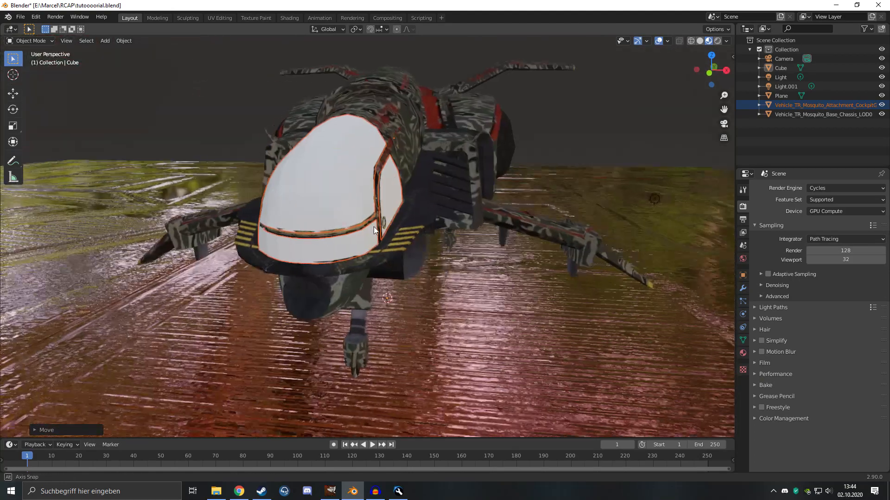
{"action": "key", "text": "KP_0"}
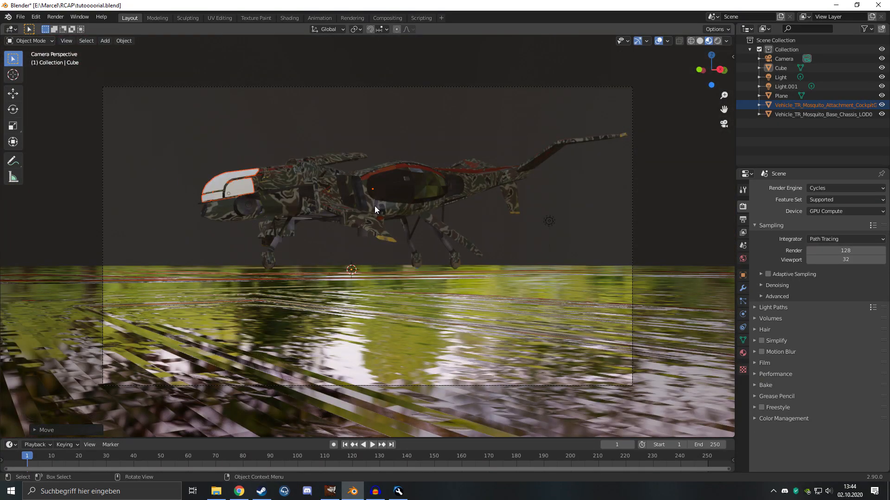
{"action": "left_click", "coordinate": [181, 185]}
{"action": "left_click", "coordinate": [221, 179]}
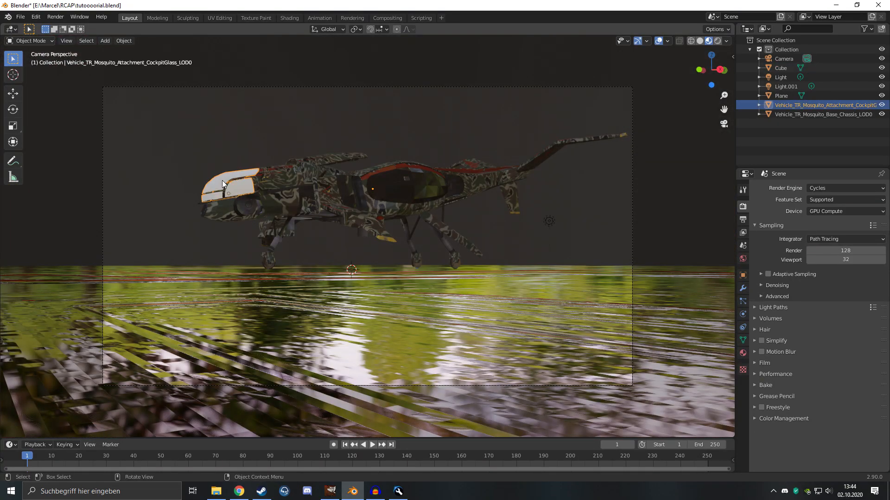
{"action": "left_click", "coordinate": [820, 188]}
{"action": "left_click", "coordinate": [821, 187]}
{"action": "left_click", "coordinate": [718, 41]}
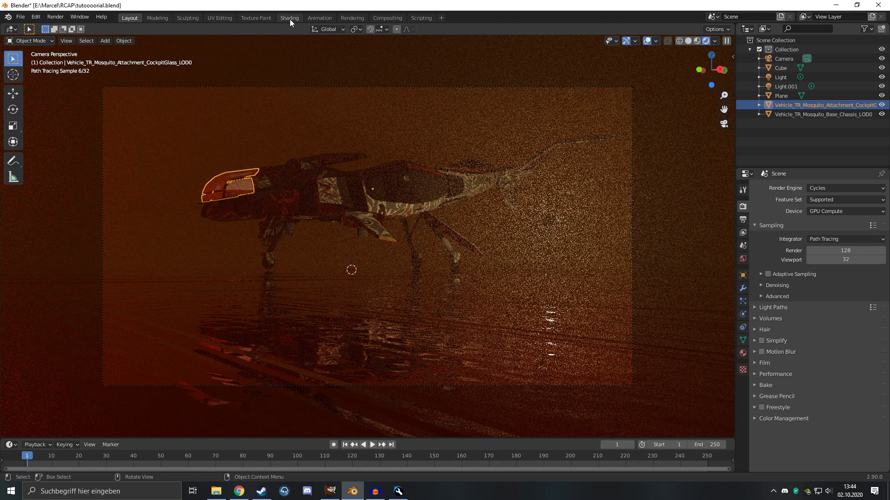
- In the Shading workspace, replace the cockpit glass material's Principled BSDF with a Glass BSDF connected to the Material Output's Surface
{"action": "left_click", "coordinate": [290, 18]}
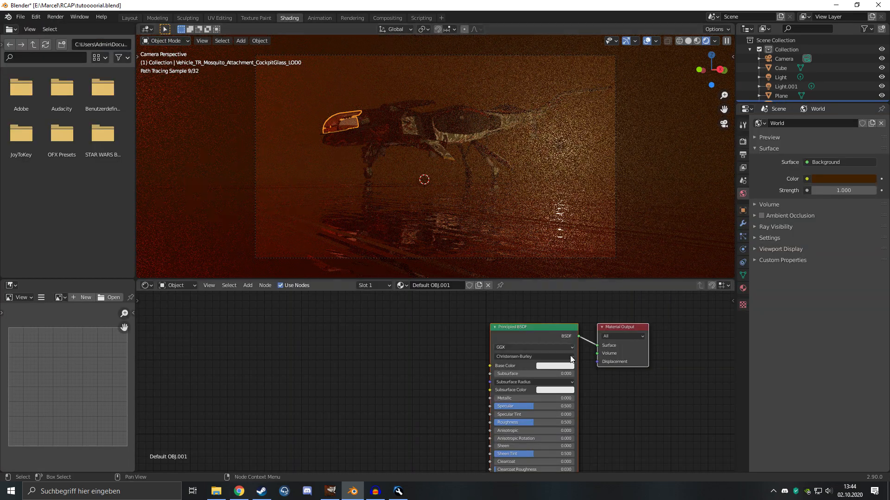
{"action": "left_click", "coordinate": [332, 118]}
{"action": "left_click", "coordinate": [332, 118]}
{"action": "left_click_drag", "start_coordinate": [513, 327], "coordinate": [477, 333]}
{"action": "key", "text": "x"}
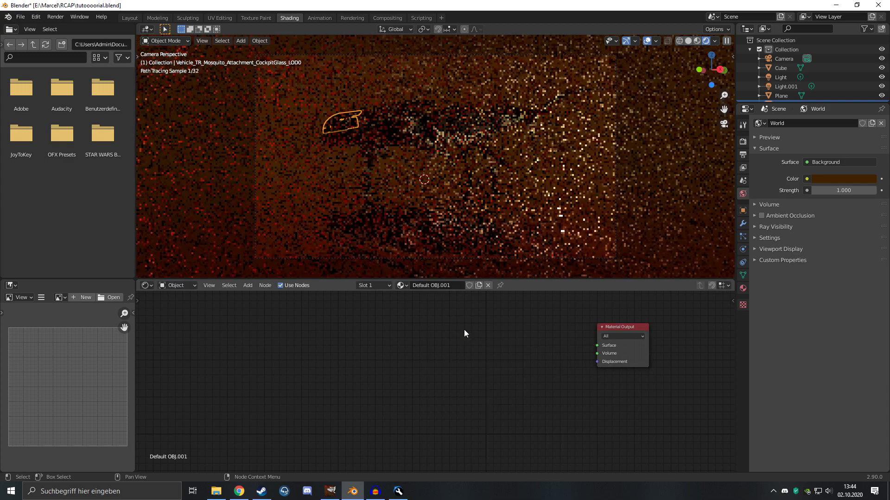
{"action": "key", "text": "shift+a"}
{"action": "type", "text": "gl"}
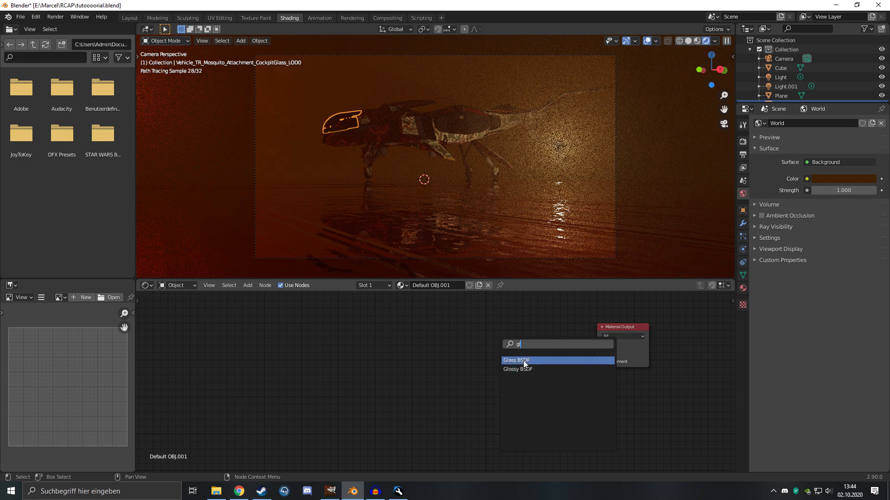
{"action": "left_click", "coordinate": [542, 360]}
{"action": "left_click", "coordinate": [556, 353]}
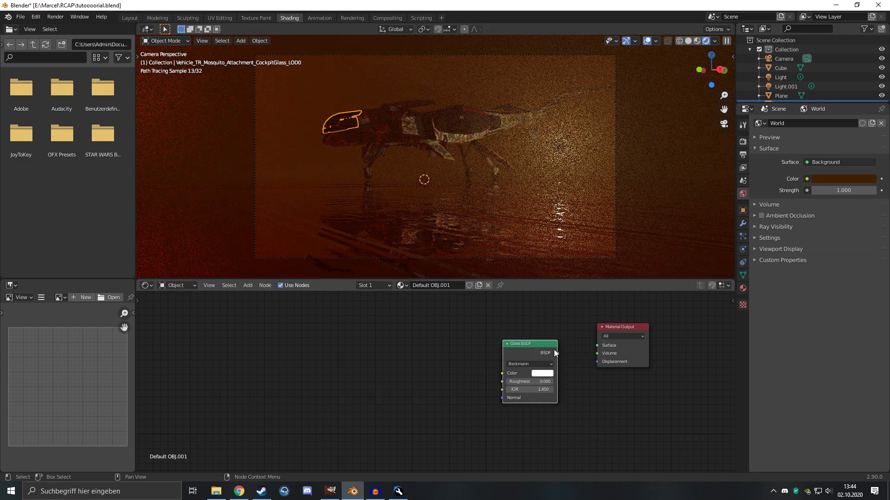
{"action": "left_click_drag", "start_coordinate": [557, 353], "coordinate": [598, 347]}
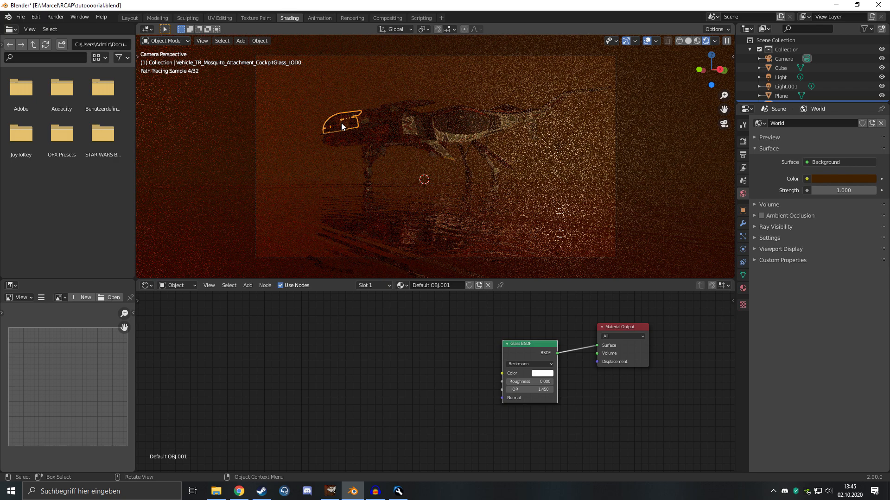
- Darken the Glass BSDF color to a grey with a value of 0.657, watching the cockpit up close
{"action": "scroll", "coordinate": [341, 122], "scroll_direction": "up", "scroll_amount": 3}
{"action": "middle_click_drag", "start_coordinate": [312, 122], "coordinate": [415, 220], "text": "shift"}
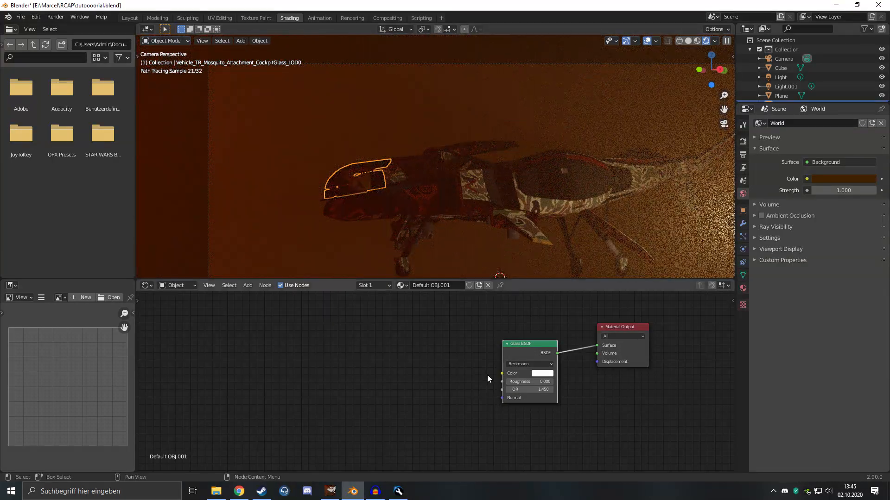
{"action": "left_click", "coordinate": [540, 374]}
{"action": "left_click", "coordinate": [596, 286]}
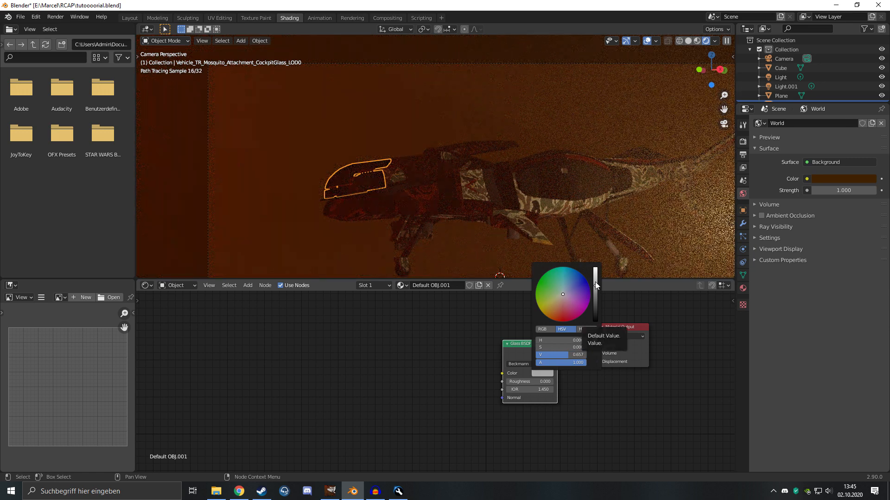
- Back in the Layout workspace, render the image with 200 Render samples and NLM render denoising enabled
{"action": "left_click", "coordinate": [131, 18]}
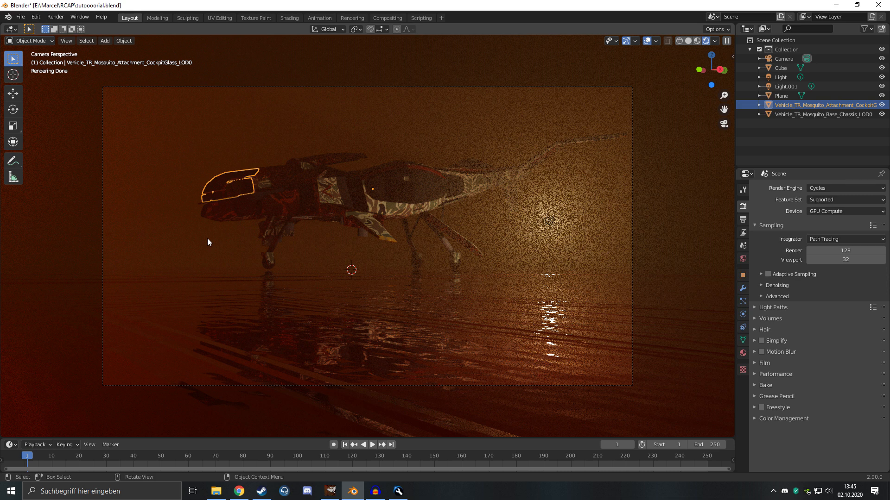
{"action": "left_click", "coordinate": [196, 167]}
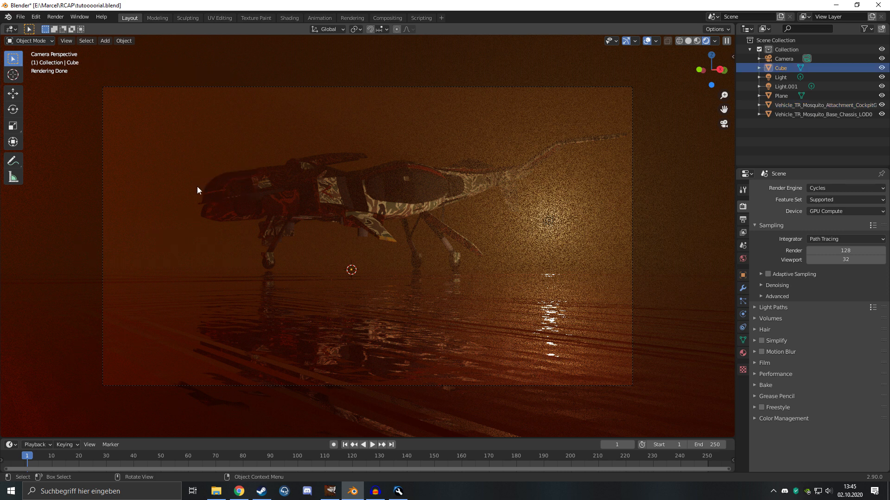
{"action": "left_click", "coordinate": [826, 250]}
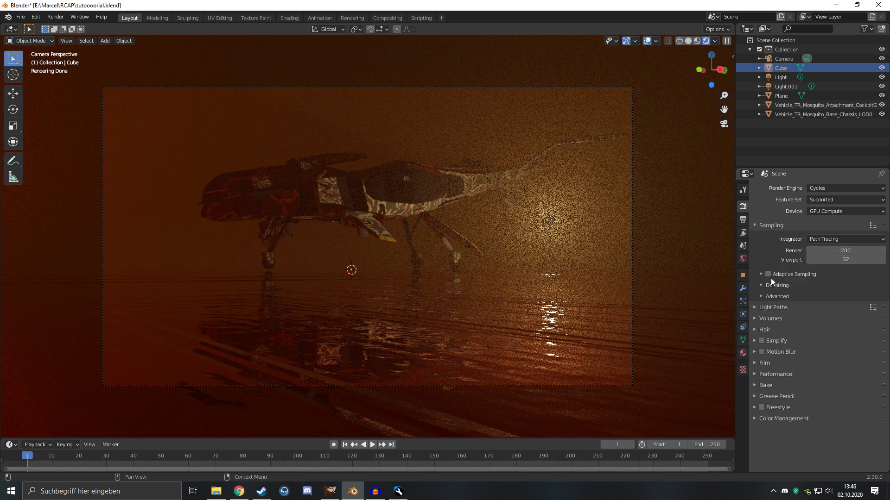
{"action": "left_click", "coordinate": [754, 288]}
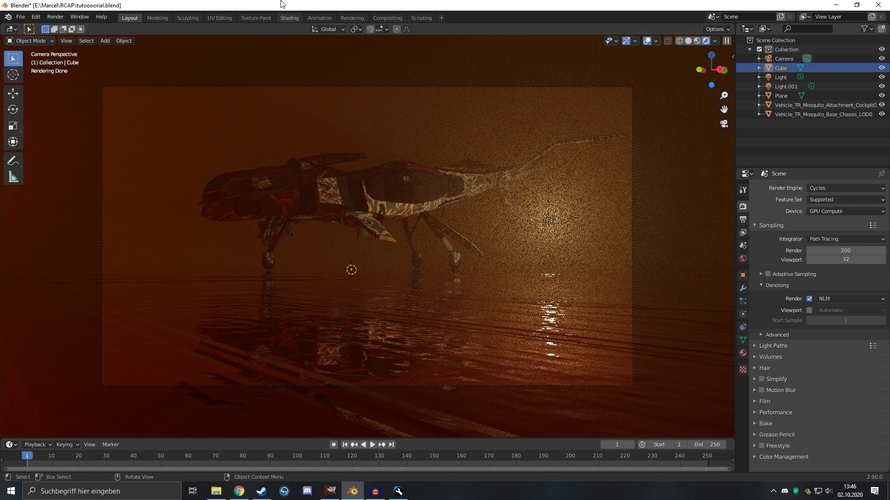
{"action": "left_click", "coordinate": [57, 18]}
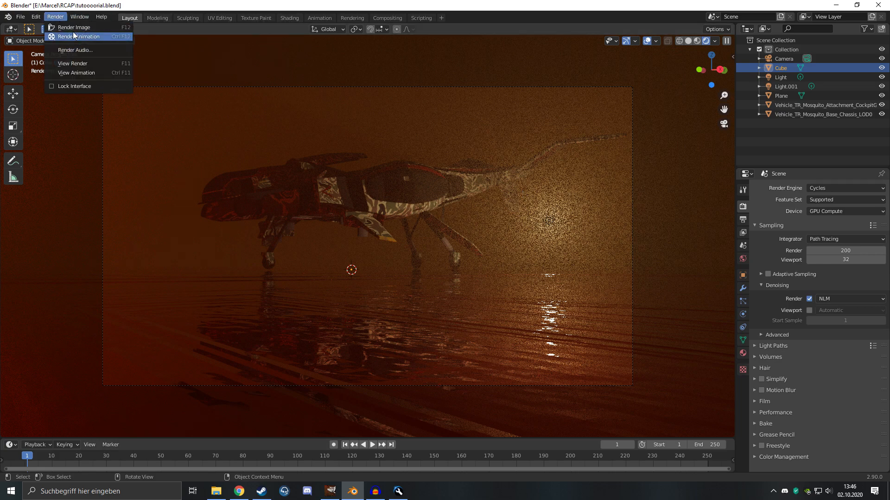
{"action": "left_click", "coordinate": [74, 27]}
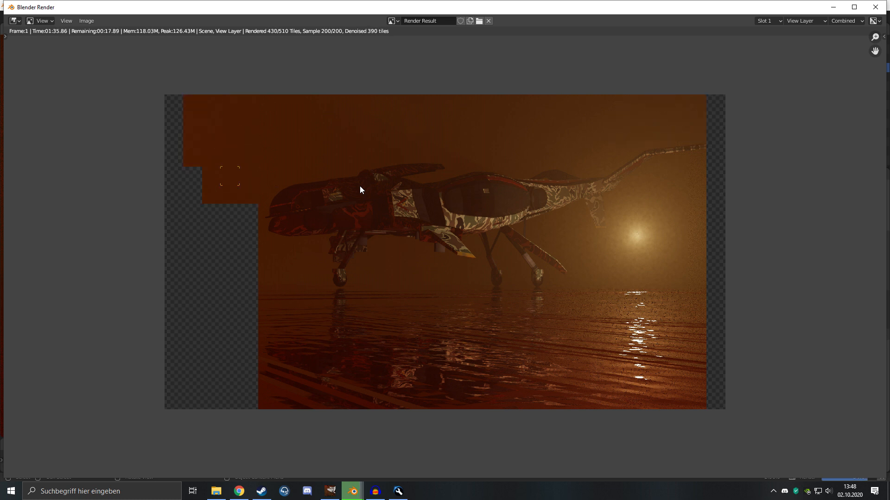
- Switch to File Explorer and look over the texture files in the Vehicle_TR_Mosquito_Base_Chassis_LOD0 folder
{"action": "left_click", "coordinate": [216, 492]}
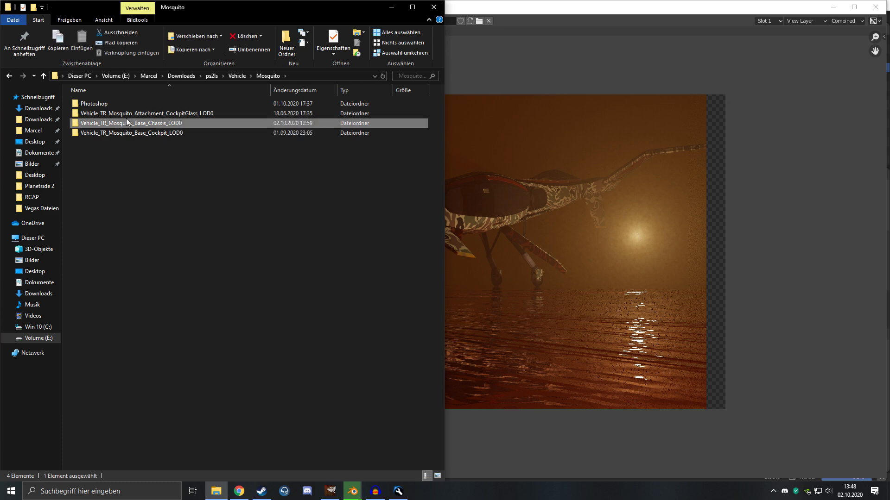
{"action": "double_click", "coordinate": [130, 123]}
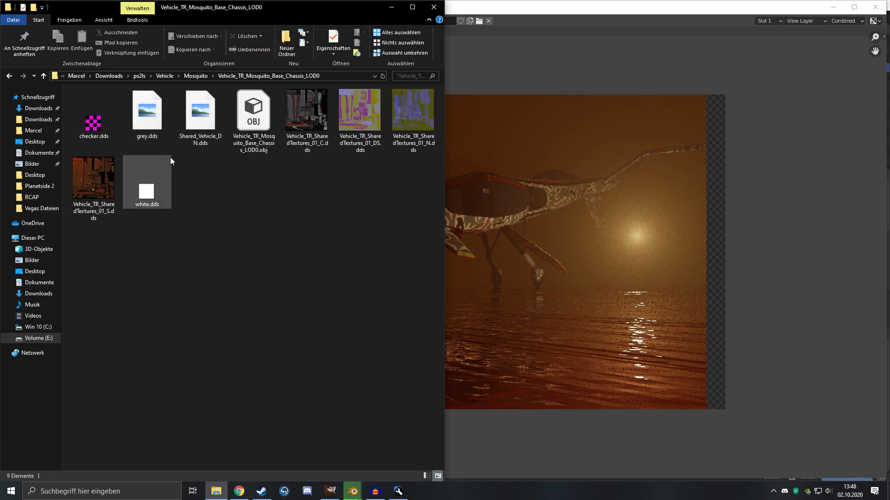
{"action": "left_click", "coordinate": [299, 123]}
- Examine the texture files of the Amp Station PipeLeg1 model in the ps2ls Facilities folder, and return to the render
{"action": "left_click", "coordinate": [204, 76]}
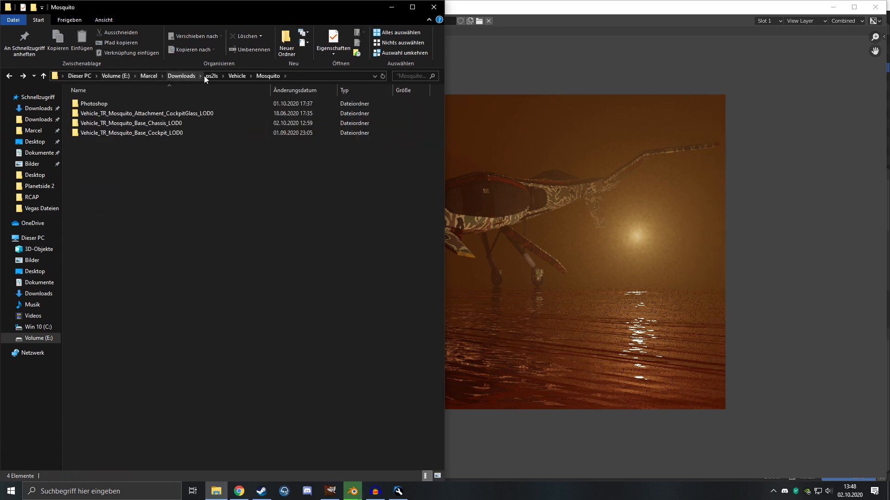
{"action": "left_click", "coordinate": [209, 76]}
{"action": "double_click", "coordinate": [268, 121]}
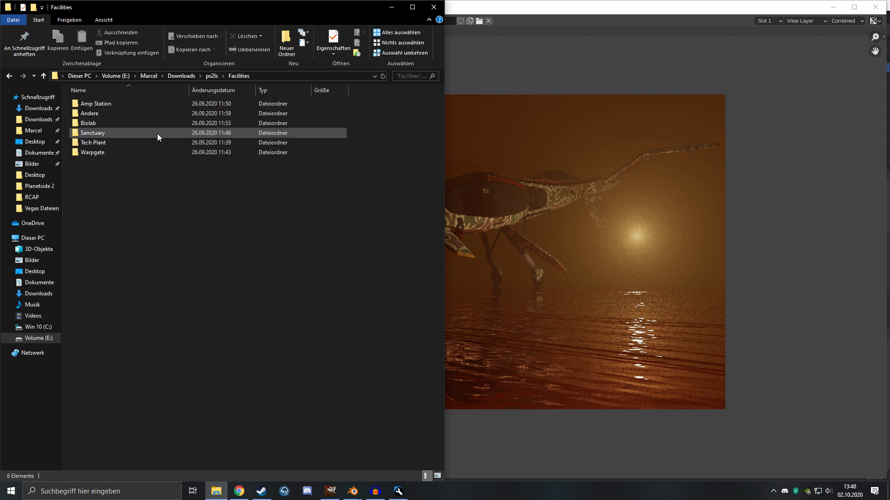
{"action": "double_click", "coordinate": [95, 104]}
{"action": "double_click", "coordinate": [111, 113]}
{"action": "key", "text": "BackSpace"}
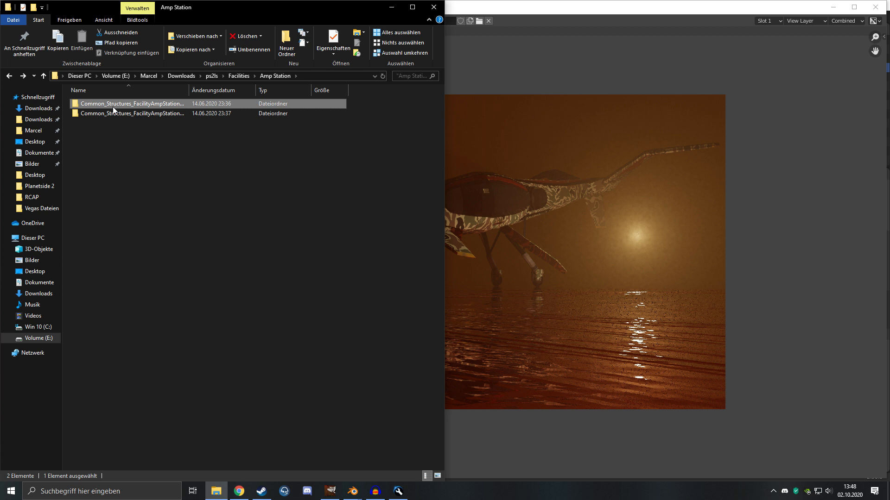
{"action": "double_click", "coordinate": [112, 106]}
{"action": "left_click", "coordinate": [301, 132]}
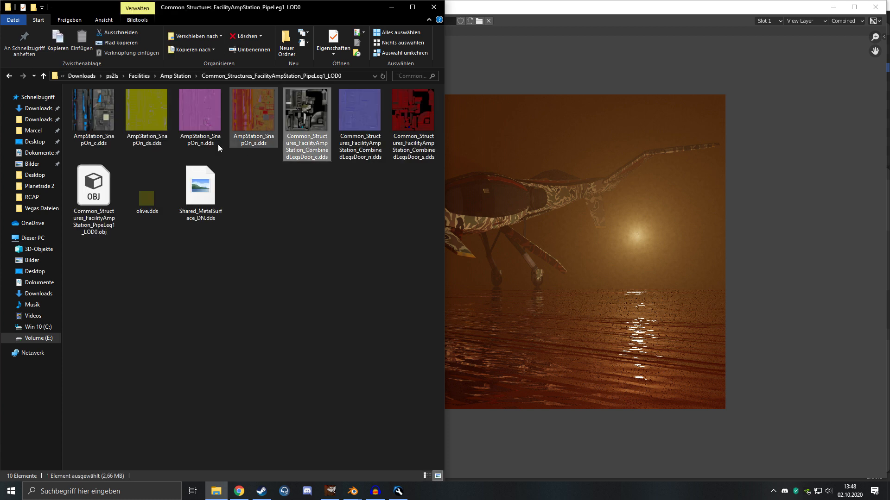
{"action": "left_click", "coordinate": [330, 138]}
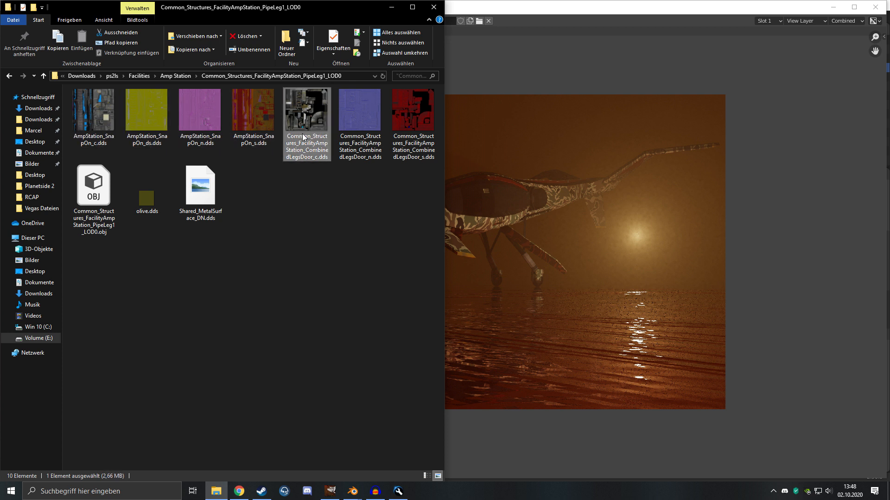
{"action": "left_click", "coordinate": [115, 134]}
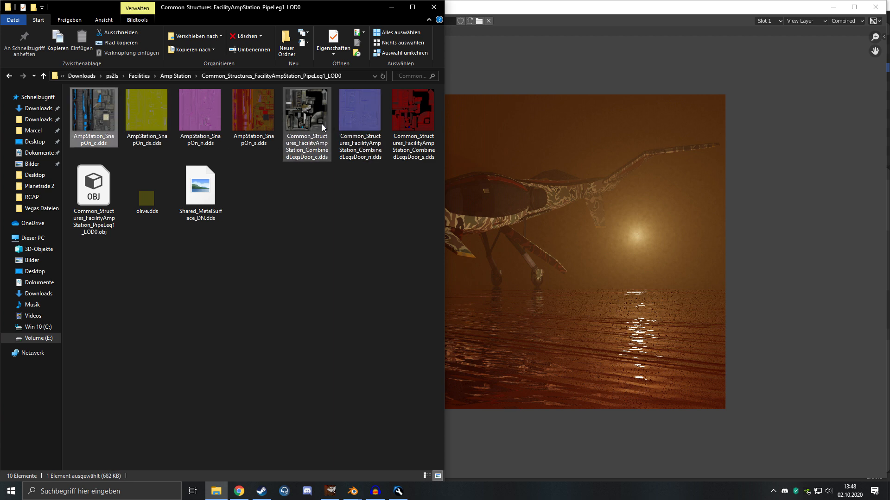
{"action": "left_click", "coordinate": [391, 7]}
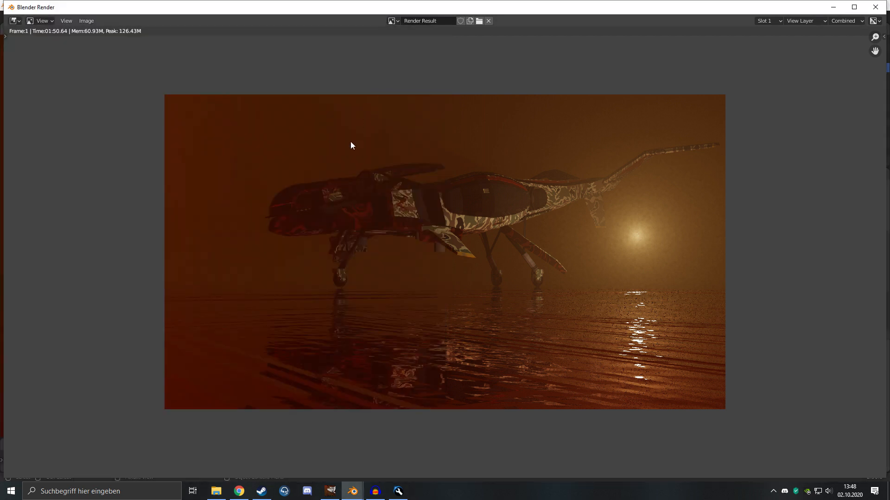
- Examine the finished render up close, checking the aircraft, the glowing light and the ground reflections
{"action": "scroll", "coordinate": [649, 392], "scroll_direction": "up", "scroll_amount": 3}
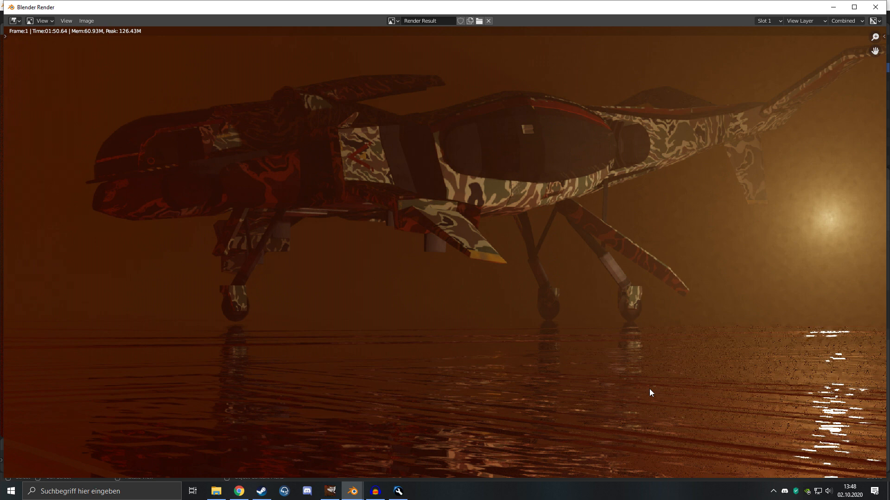
{"action": "scroll", "coordinate": [649, 389], "scroll_direction": "down", "scroll_amount": 2}
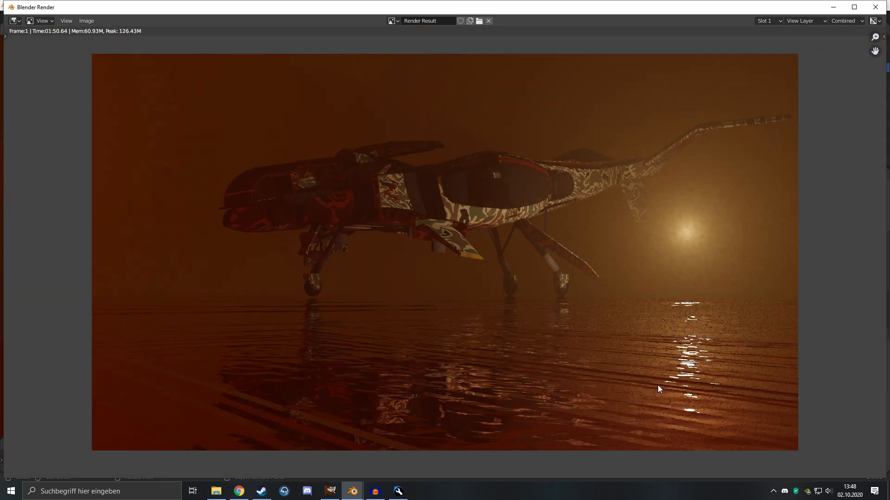
{"action": "scroll", "coordinate": [411, 201], "scroll_direction": "down", "scroll_amount": 1}
{"action": "middle_click_drag", "start_coordinate": [411, 201], "coordinate": [410, 263]}
{"action": "scroll", "coordinate": [410, 246], "scroll_direction": "up", "scroll_amount": 2}
{"action": "scroll", "coordinate": [410, 247], "scroll_direction": "up", "scroll_amount": 1}
{"action": "scroll", "coordinate": [410, 262], "scroll_direction": "down", "scroll_amount": 3}
{"action": "scroll", "coordinate": [393, 193], "scroll_direction": "up", "scroll_amount": 1}
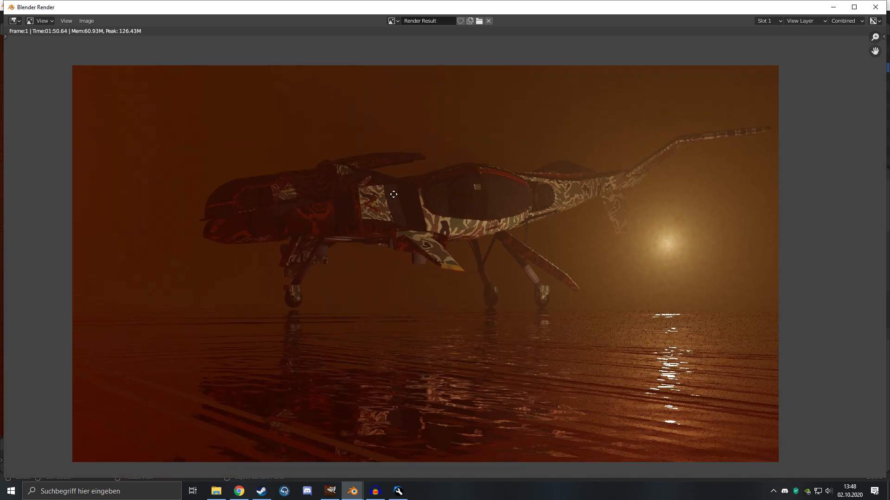
- Open the Save As dialog for the rendered image, dismiss it and close the render window
{"action": "left_click", "coordinate": [86, 21]}
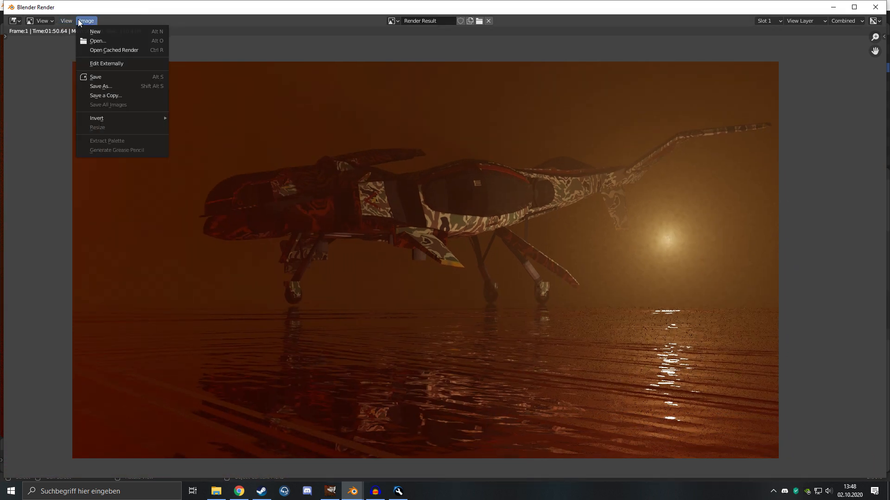
{"action": "left_click", "coordinate": [111, 86]}
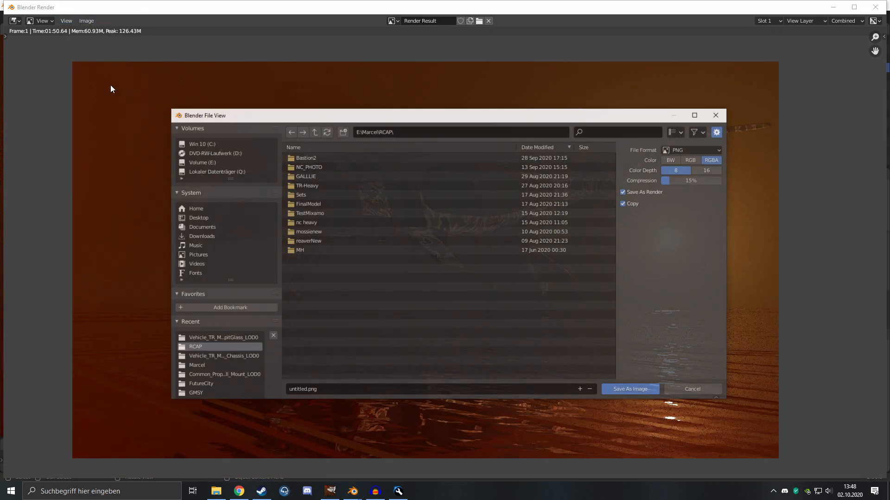
{"action": "scroll", "coordinate": [551, 215], "scroll_direction": "down", "scroll_amount": 3}
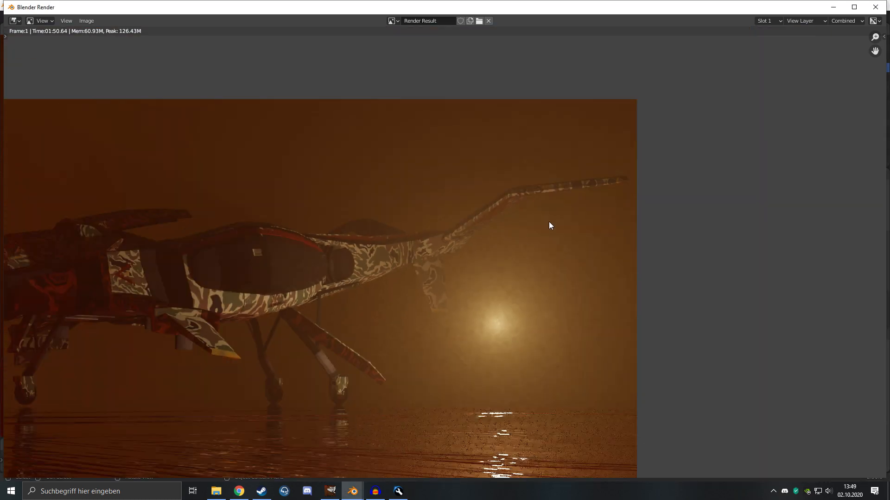
{"action": "left_click", "coordinate": [875, 8]}
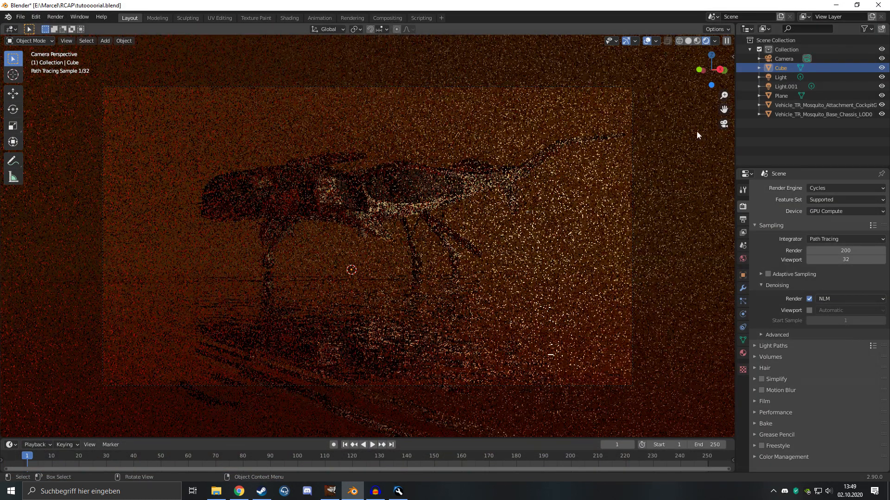
- Change the Render sample count, show the output dimension settings and start another image render
{"action": "left_click", "coordinate": [846, 250]}
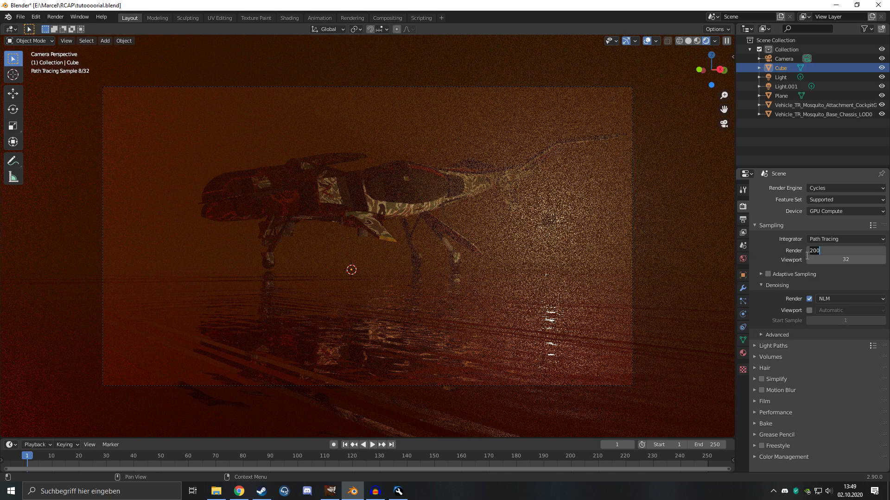
{"action": "key", "text": "BackSpace"}
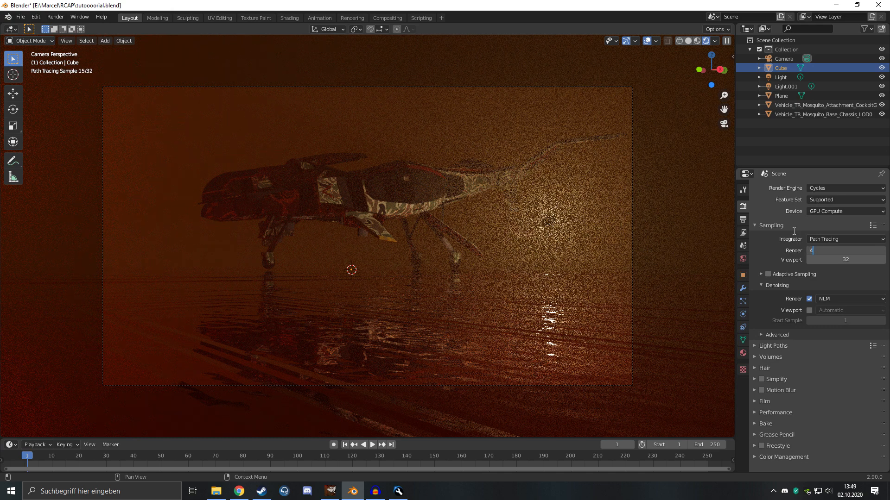
{"action": "left_click", "coordinate": [743, 219]}
{"action": "left_click", "coordinate": [55, 17]}
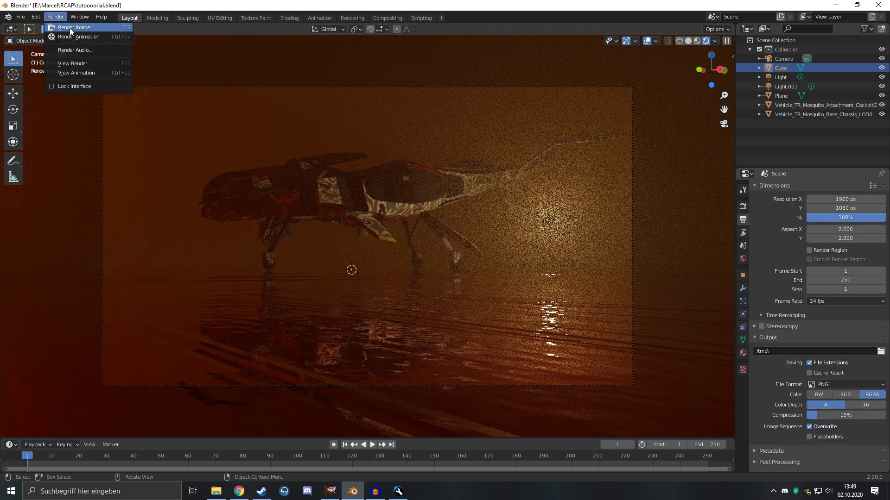